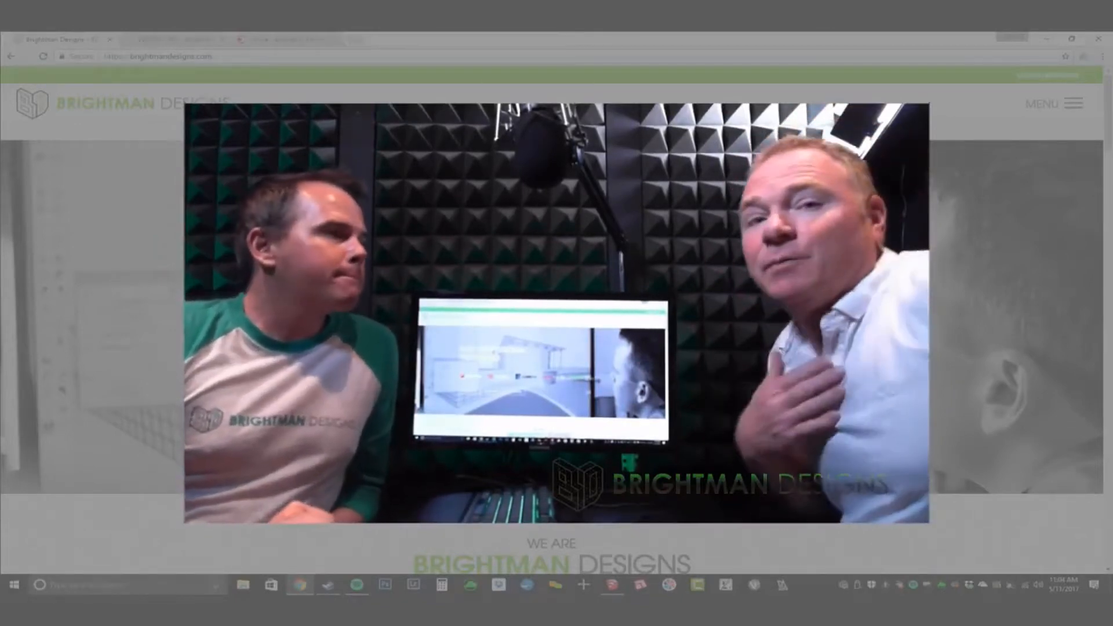
Step: Switch from brightmandesigns.com to the Estimator for SketchUp page in the third browser tab
click(256, 40)
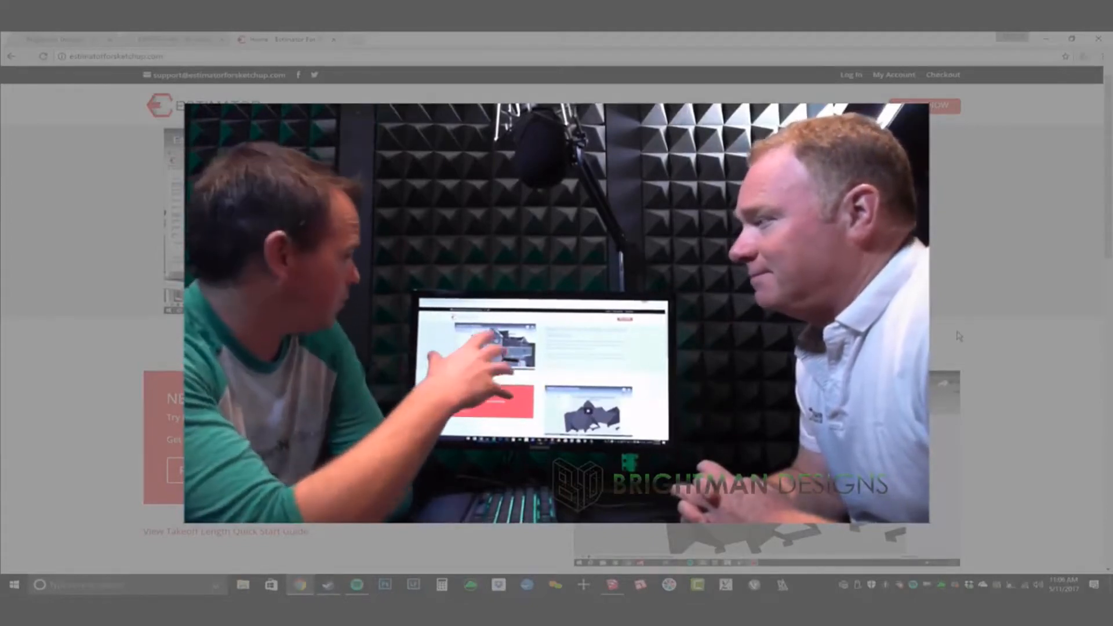
Step: Scroll through the Estimator homepage, then bring up the BD_3459 Bathroom Remodel model in SketchUp
scroll(959, 336, down, 6)
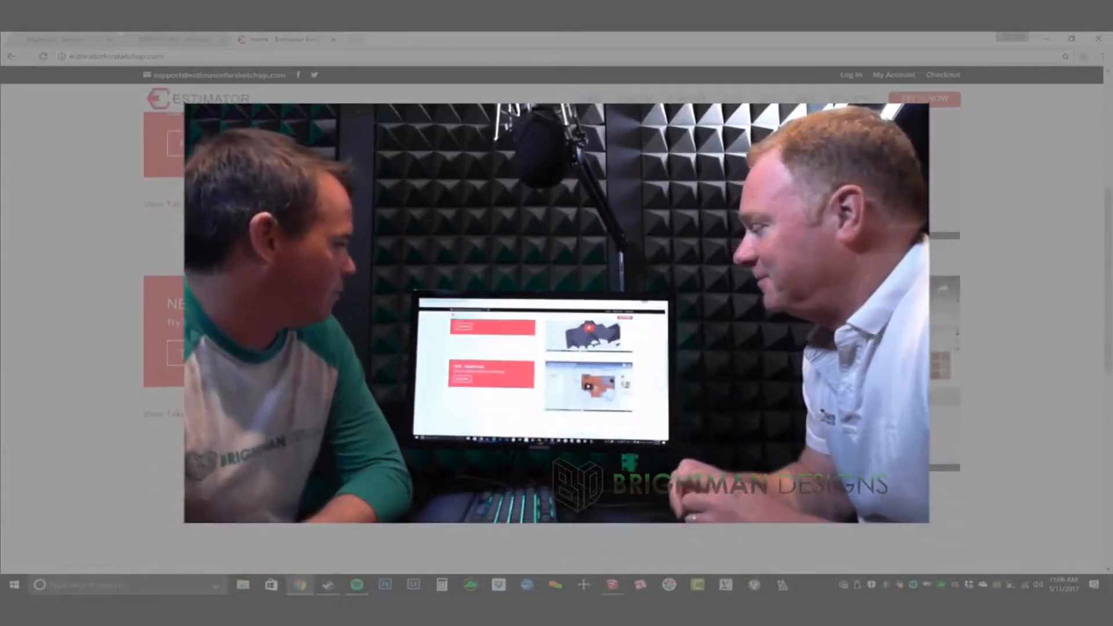
scroll(379, 198, up, 10)
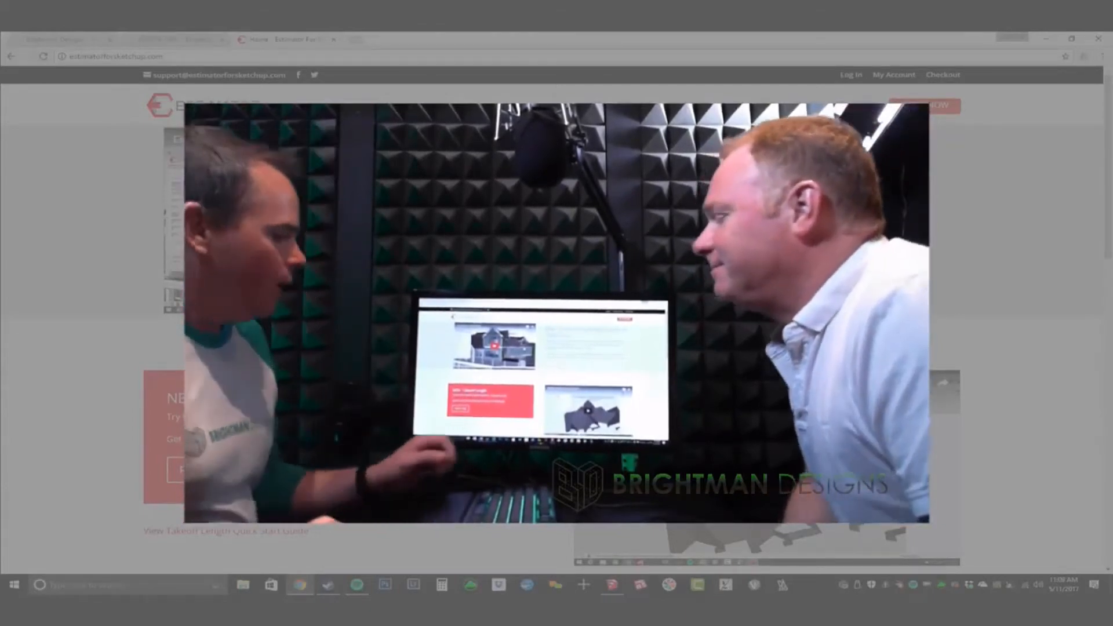
key(alt+Tab)
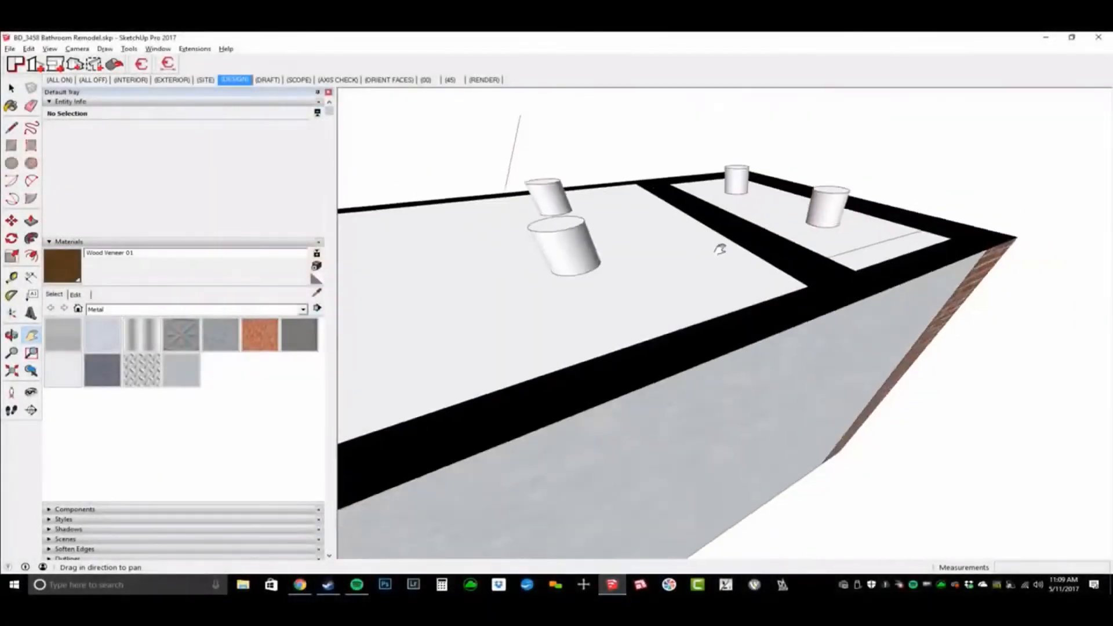
Step: Orbit around the model's doors, outer wall and roof, then select the ceiling to check its layer
scroll(760, 287, down, 3)
middle_drag(760, 287, 542, 411)
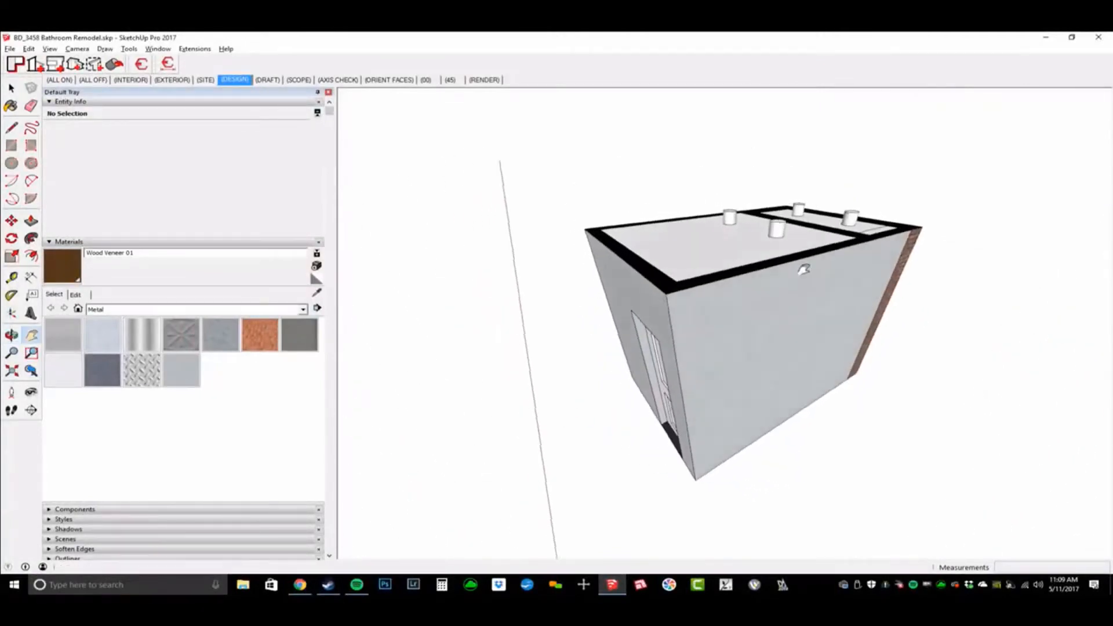
scroll(802, 269, up, 2)
middle_drag(869, 307, 812, 307)
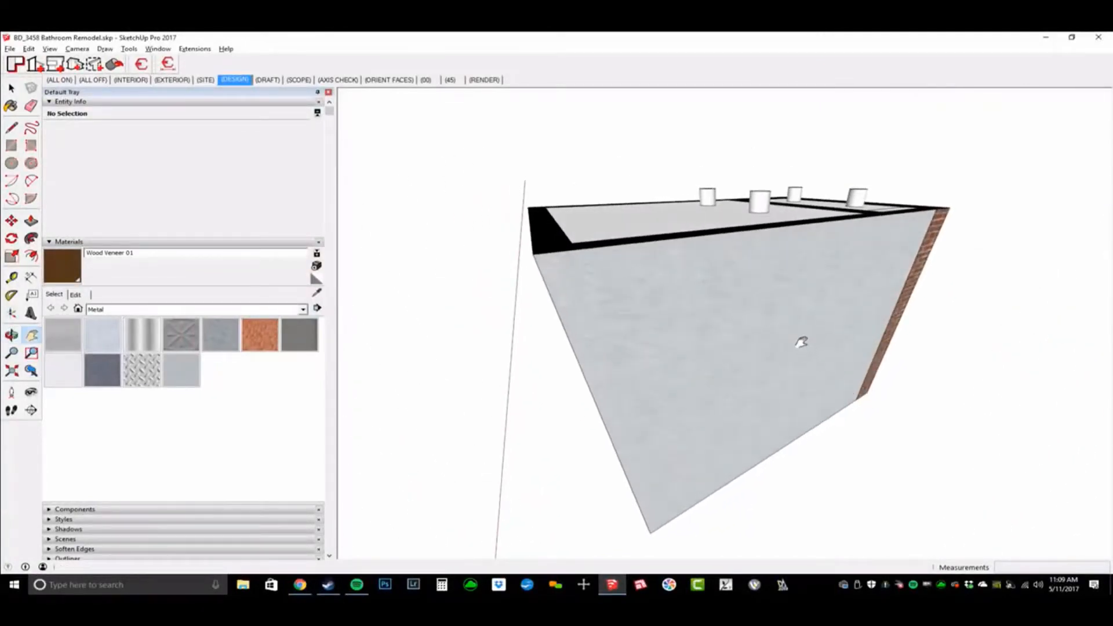
middle_drag(801, 343, 713, 377)
key(space)
click(760, 301)
Step: Look down into the bathroom and walk in toward the vanity, toilet, tub and arched window
scroll(713, 314, up, 4)
middle_drag(713, 315, 815, 440)
scroll(709, 361, down, 3)
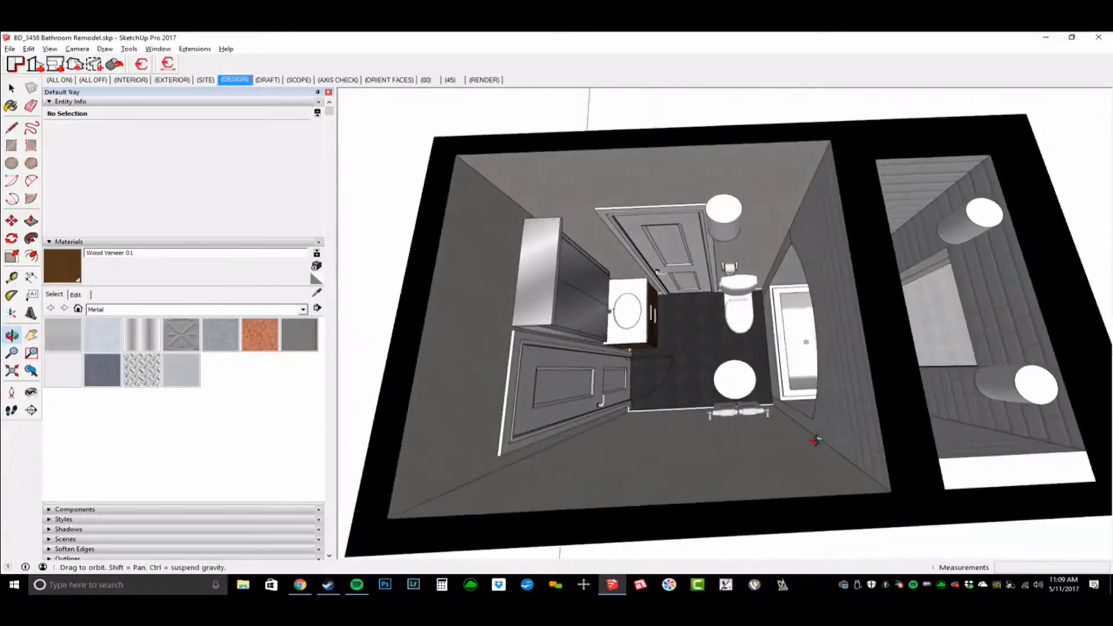
scroll(732, 365, up, 2)
shift+middle_drag(732, 365, 940, 373)
scroll(788, 388, up, 3)
shift+middle_drag(788, 388, 804, 253)
key(w)
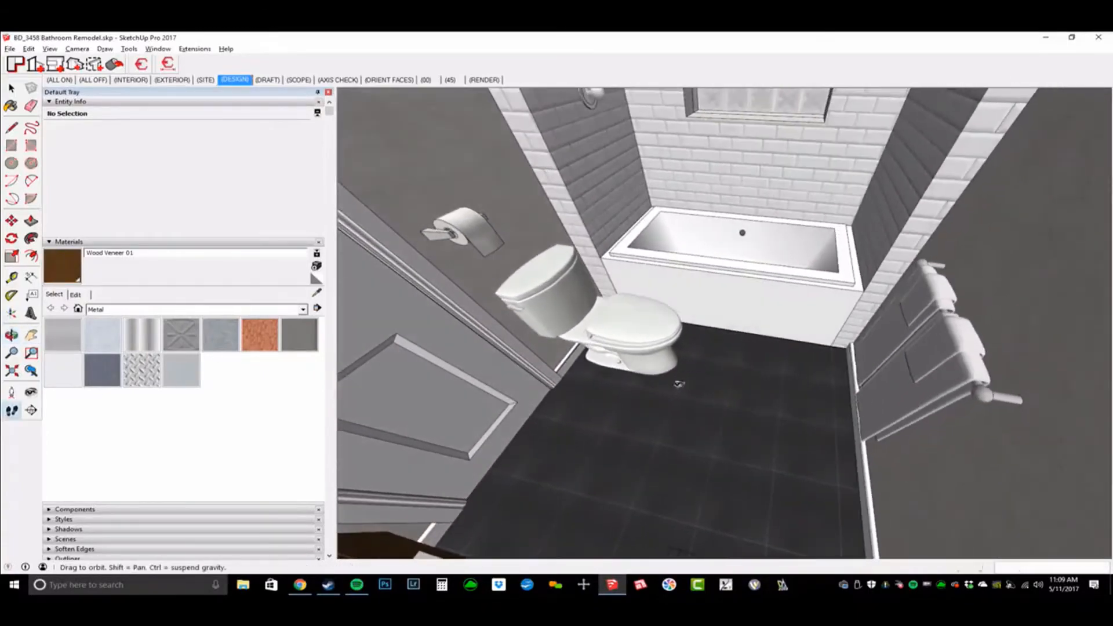
middle_drag(678, 380, 701, 185)
middle_drag(779, 393, 716, 167)
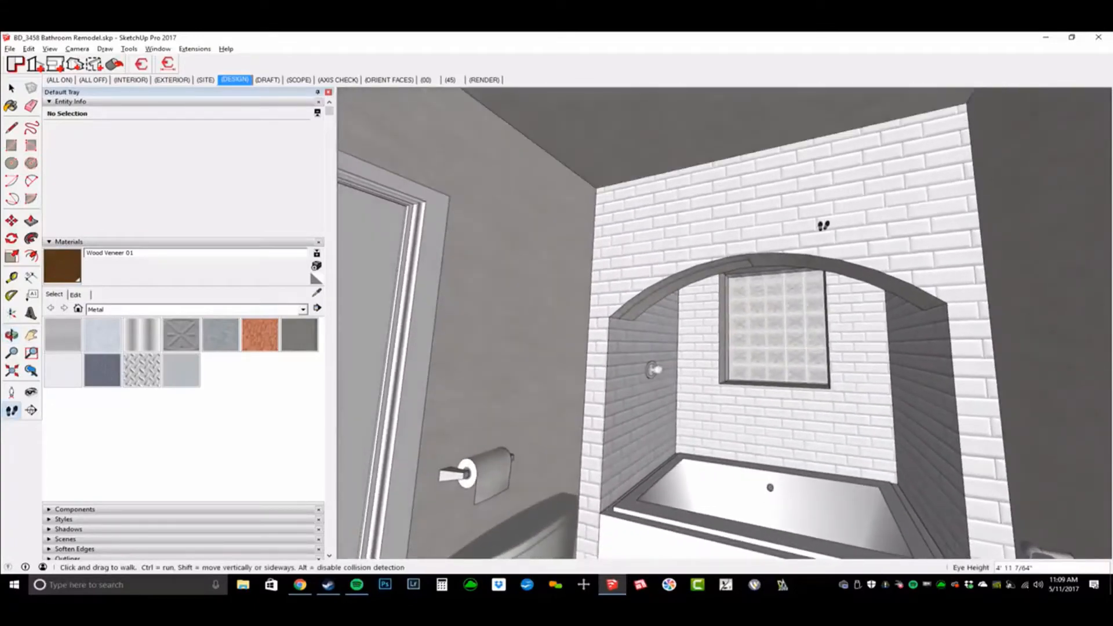
Step: Bring up the ConDoc System model level navigator and drag it fully into view
key(shift+c)
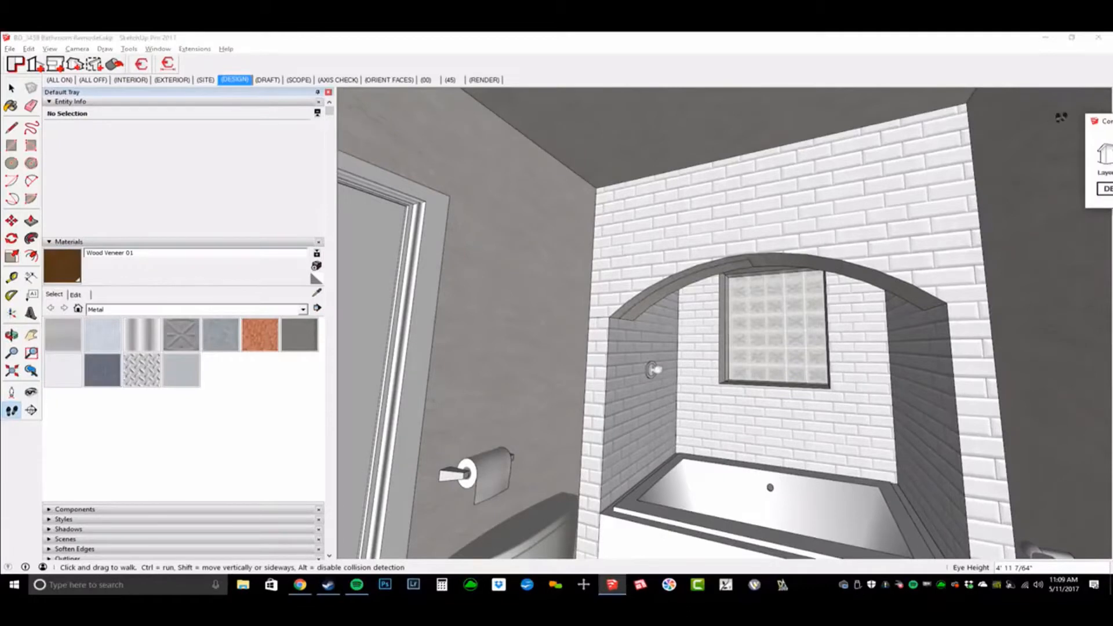
drag(1108, 126, 819, 118)
middle_drag(737, 265, 727, 261)
key(space)
Step: Open the walls group, orbit around the isolated walls, then close the group
click(745, 271)
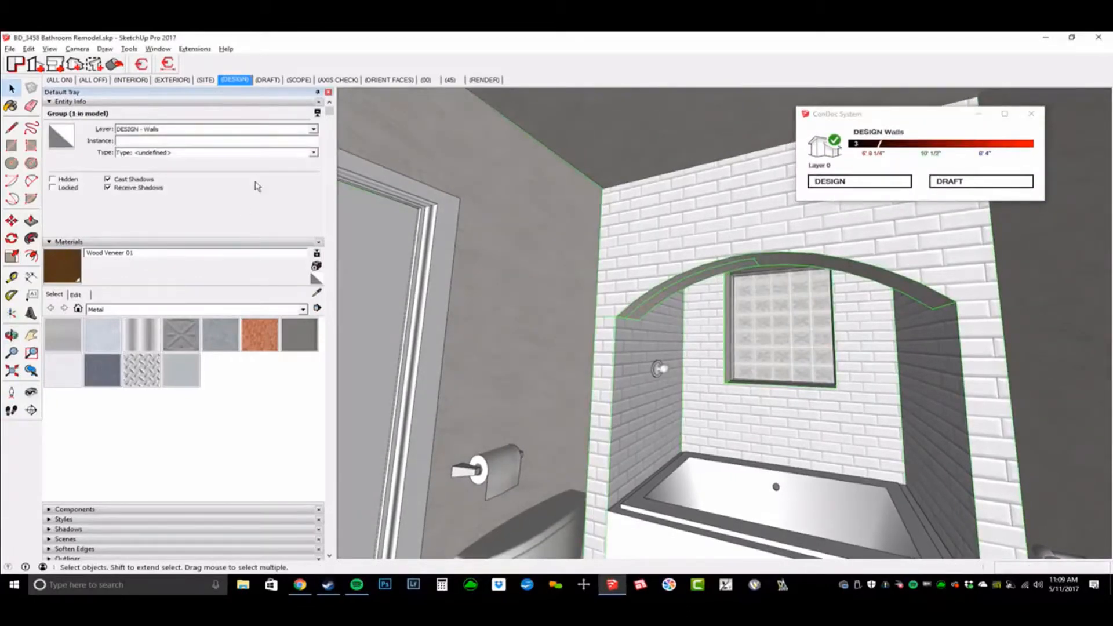
double_click(729, 218)
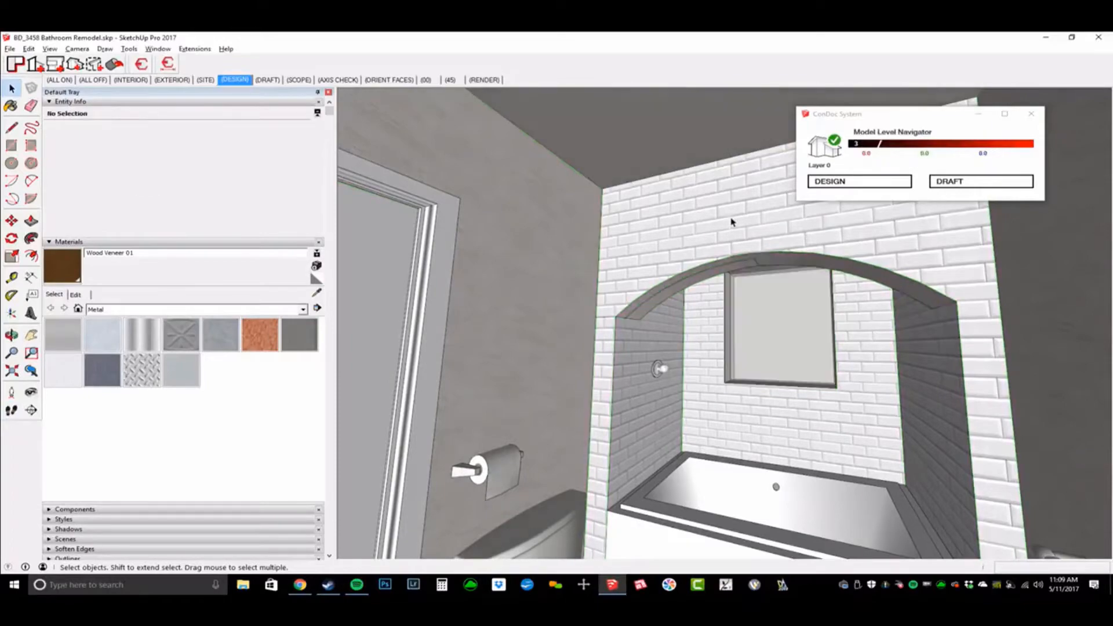
key(shift+h)
middle_drag(734, 226, 700, 324)
click(685, 367)
Step: Select the ceiling and ceiling lights groups and hide them
click(673, 368)
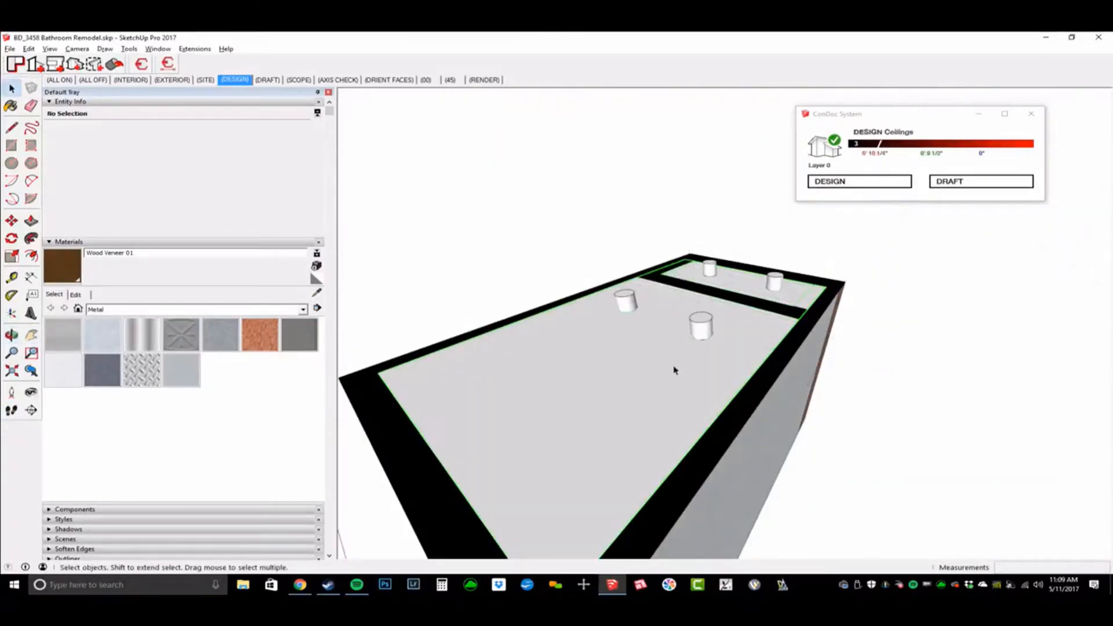
click(626, 307)
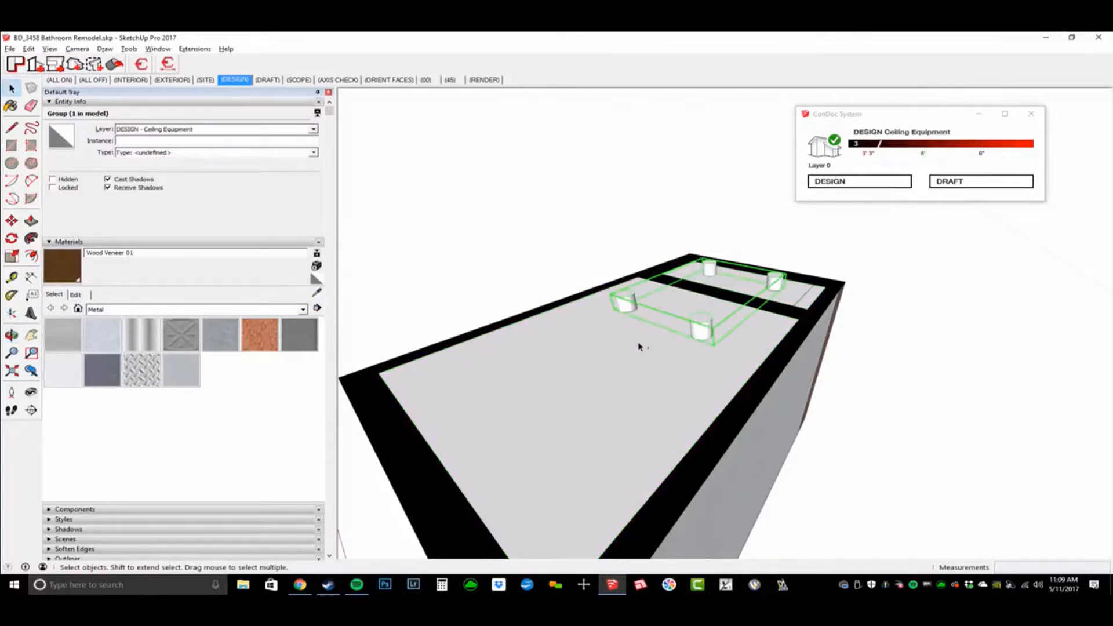
shift+click(644, 359)
key(h)
Step: Look into the opened bathroom and walk around toward the vanity, sink, door and toilet
mouse_move(566, 452)
middle_down()
mouse_move(509, 495)
mouse_move(598, 359)
mouse_move(690, 377)
middle_up()
scroll(509, 494, up, 3)
scroll(806, 369, up, 4)
shift+middle_drag(803, 371, 806, 358)
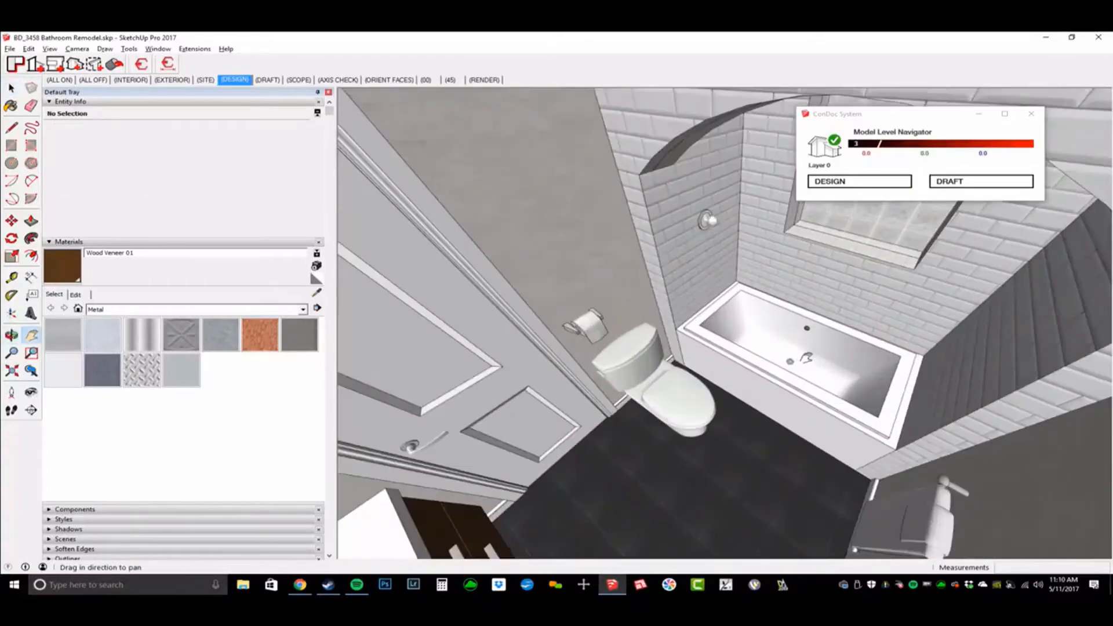
middle_drag(858, 389, 731, 262)
key(w)
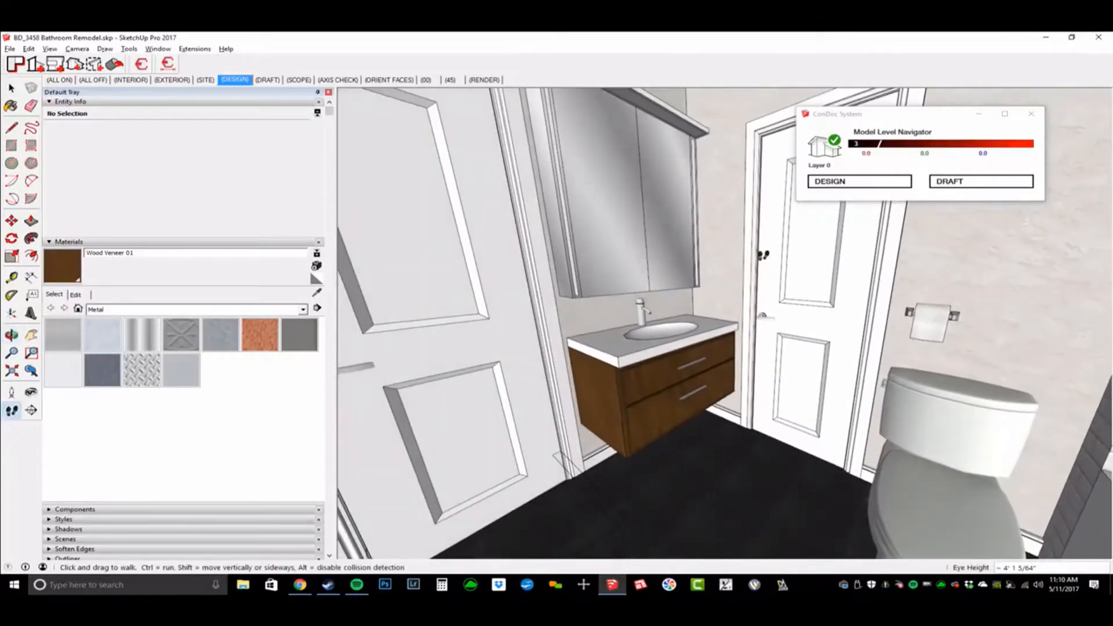
middle_drag(827, 413, 803, 322)
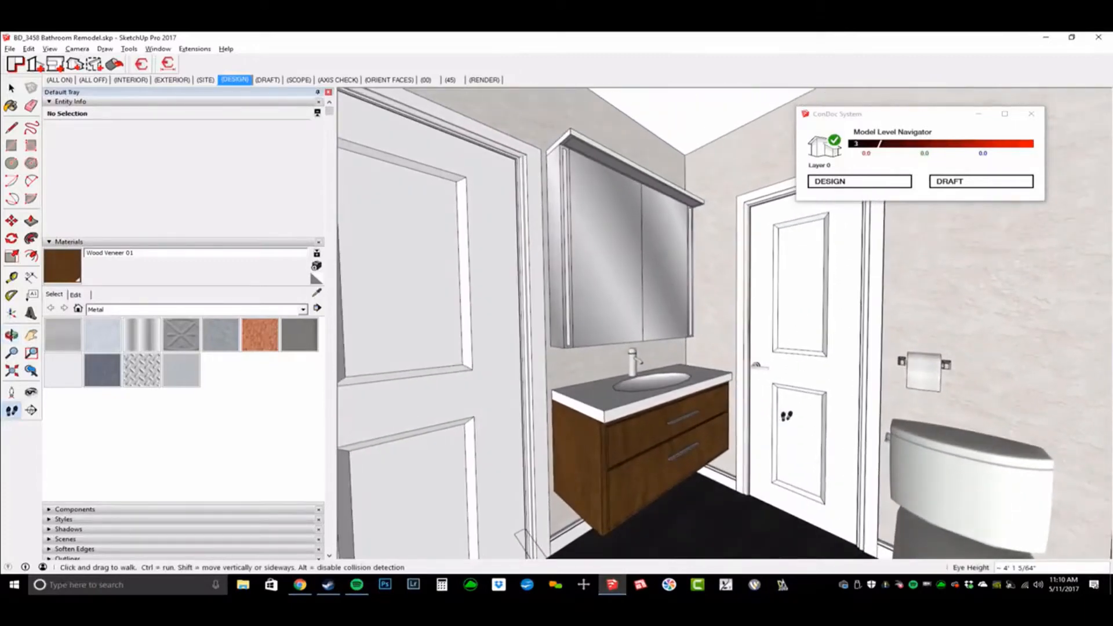
drag(787, 415, 682, 397)
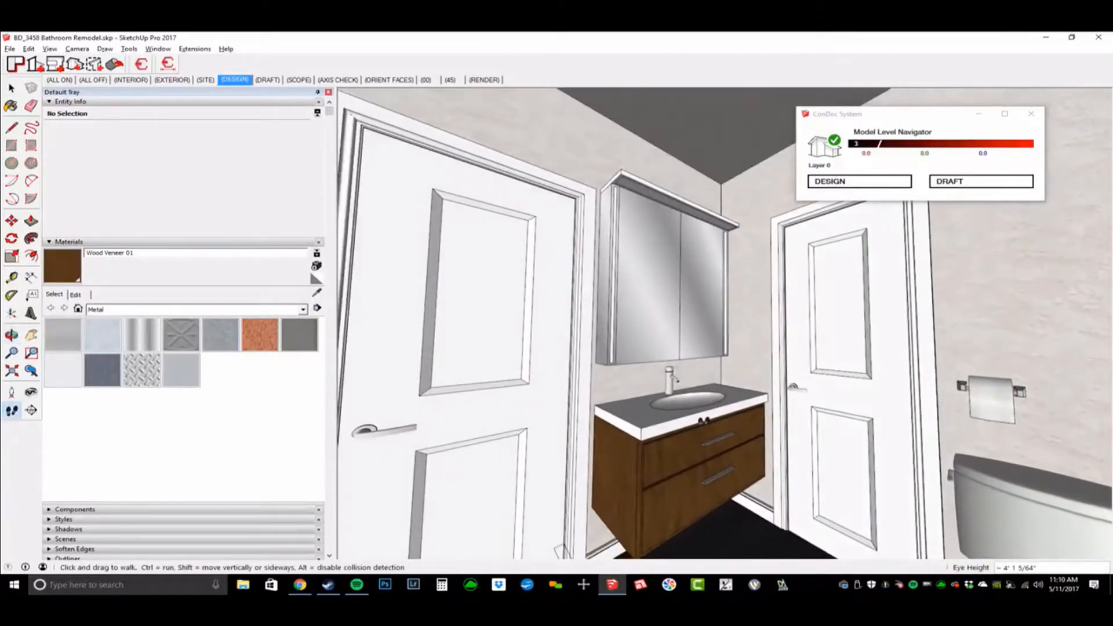
middle_drag(782, 433, 851, 440)
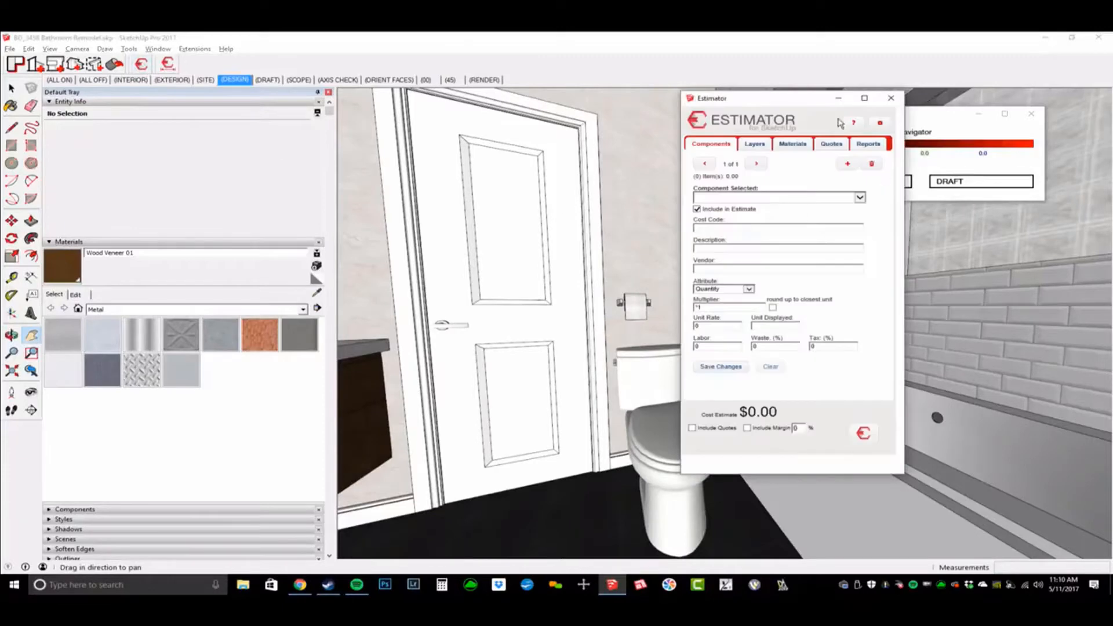
Step: Move the Estimator window to the right side, below the ConDoc System window
drag(819, 102, 859, 84)
drag(754, 132, 909, 192)
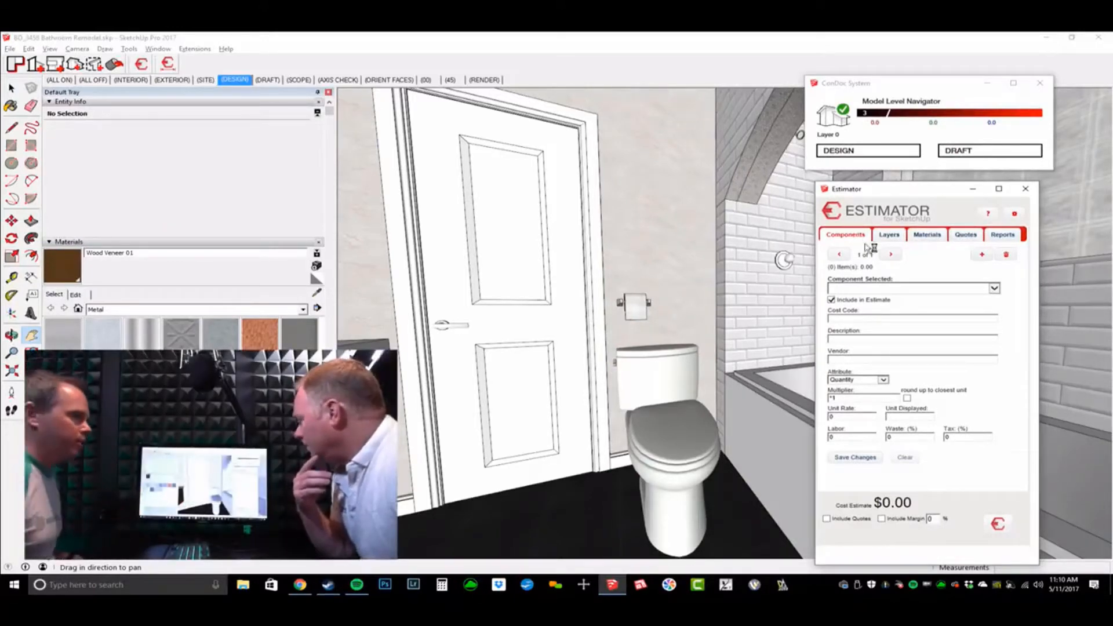
Step: In Estimator's Reports tab, enter the job name, job location, zip code and country USA
click(1002, 235)
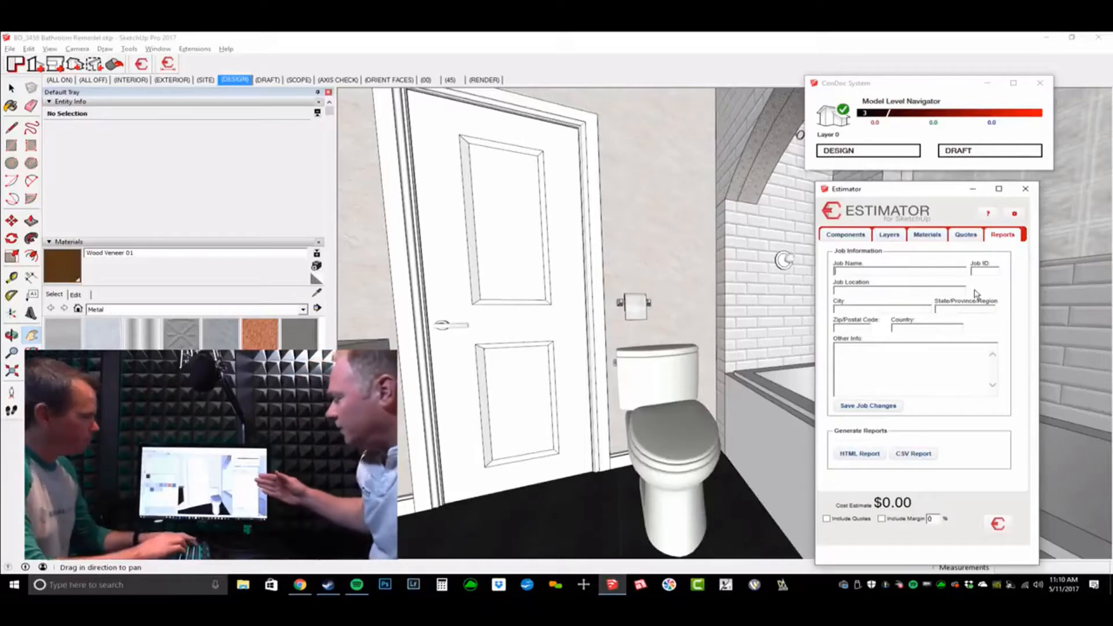
text(Steele Stree)
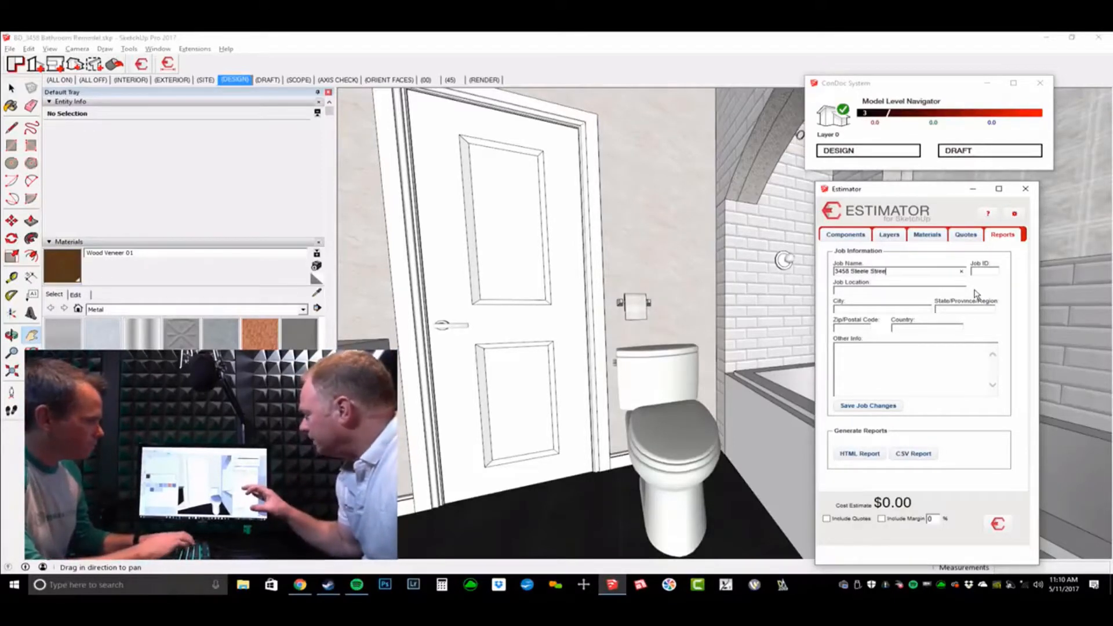
text(t Remodel)
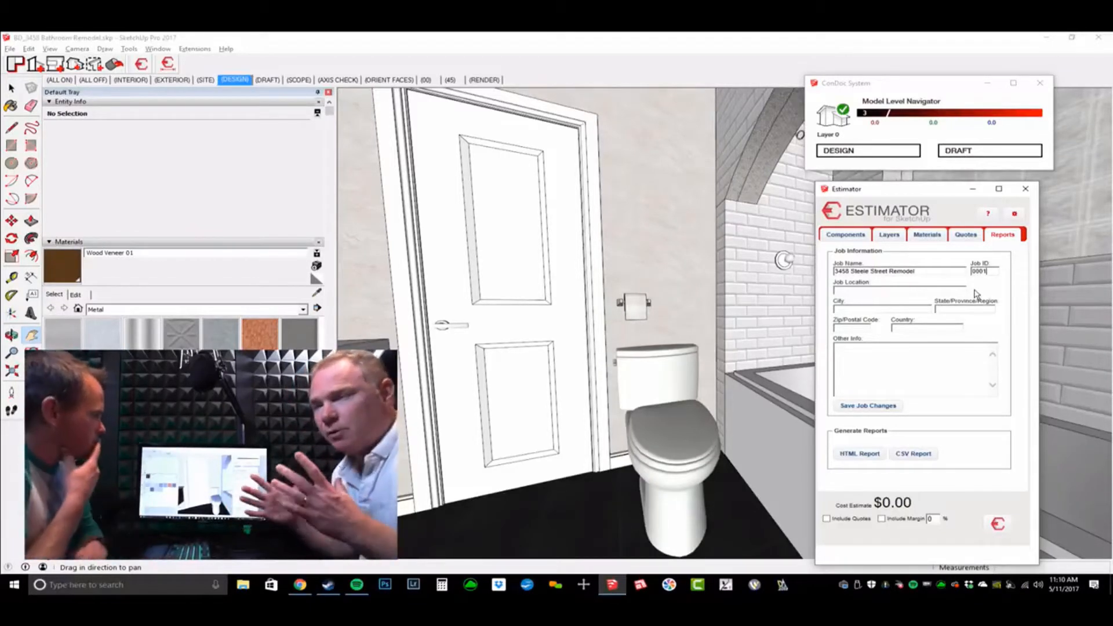
key(Tab)
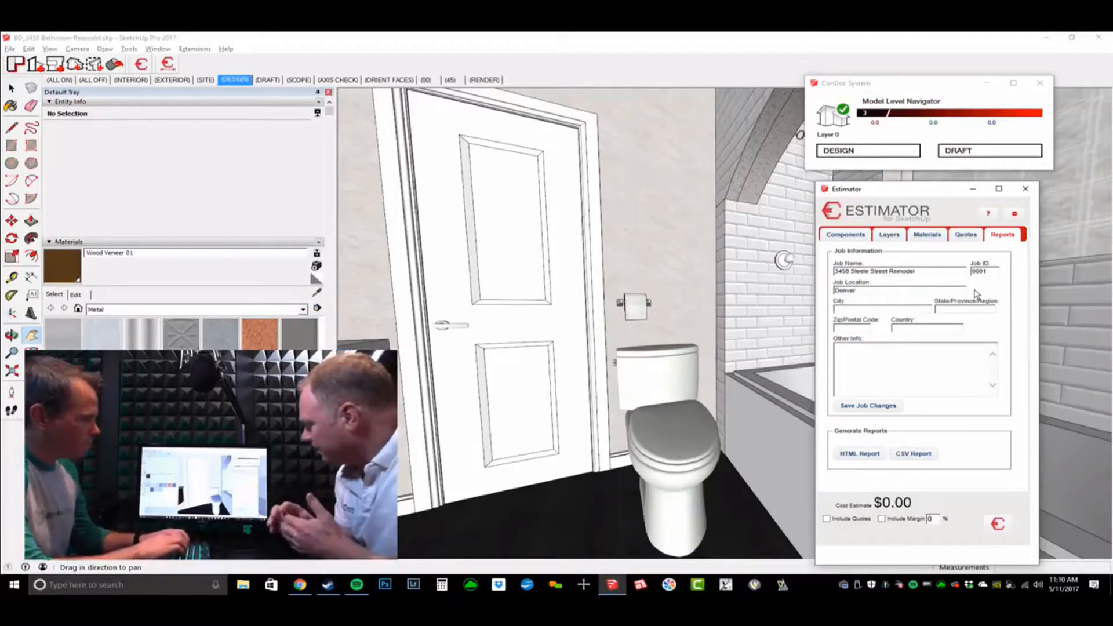
key(ctrl+a)
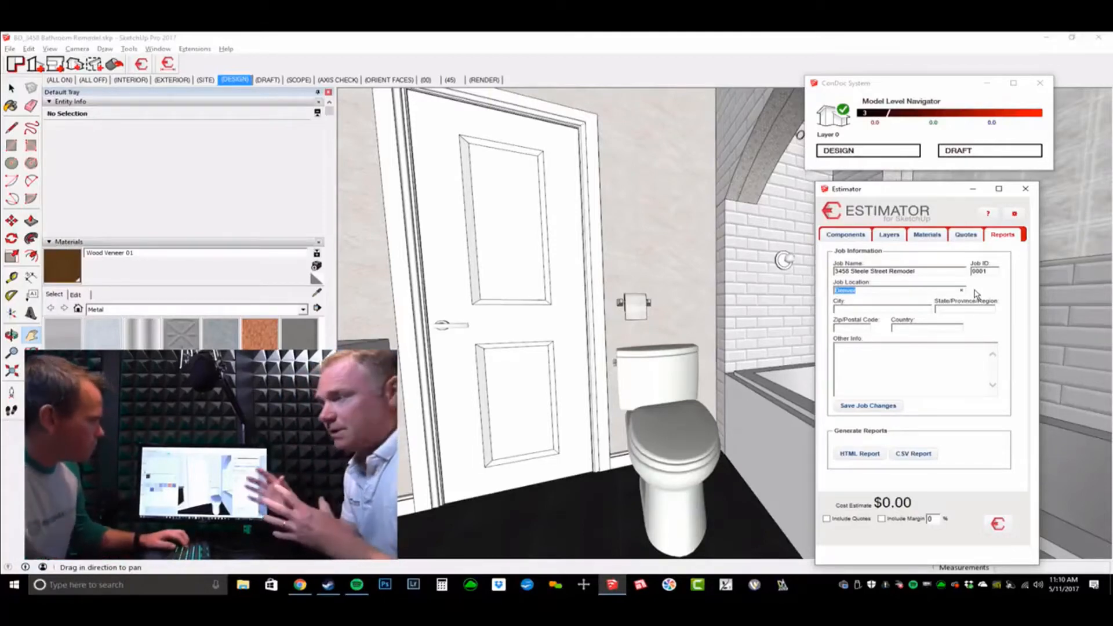
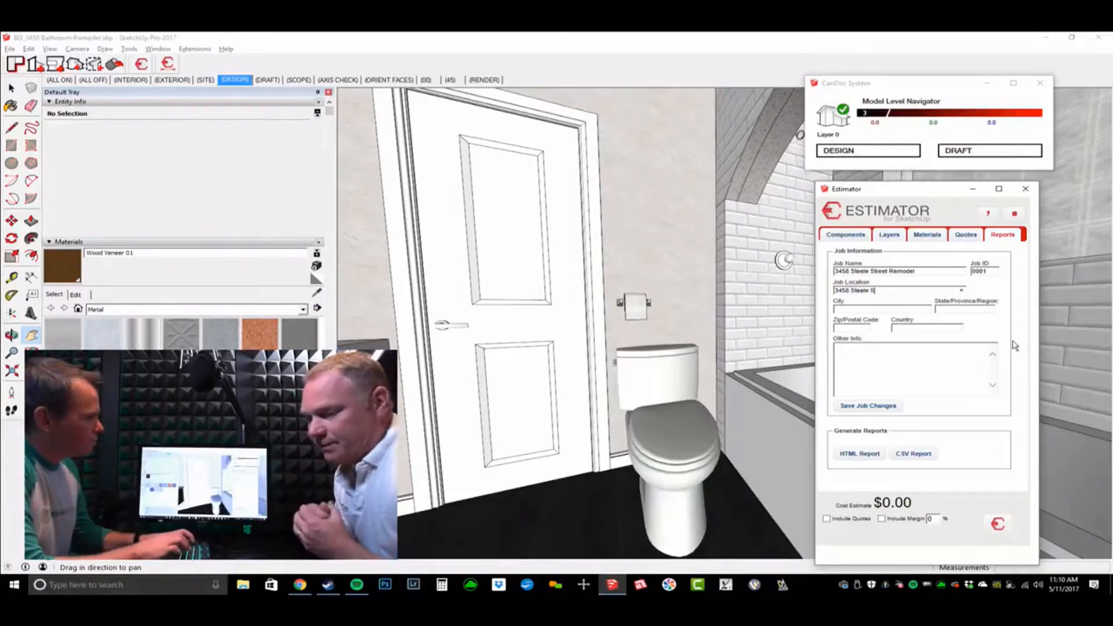
text(Denver)
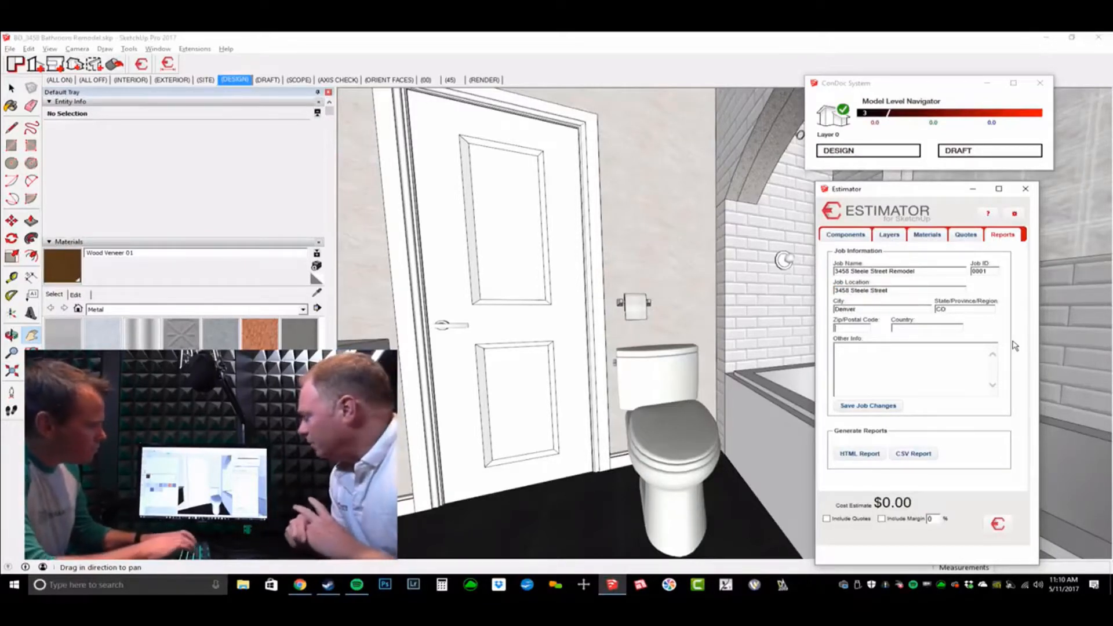
text(8)
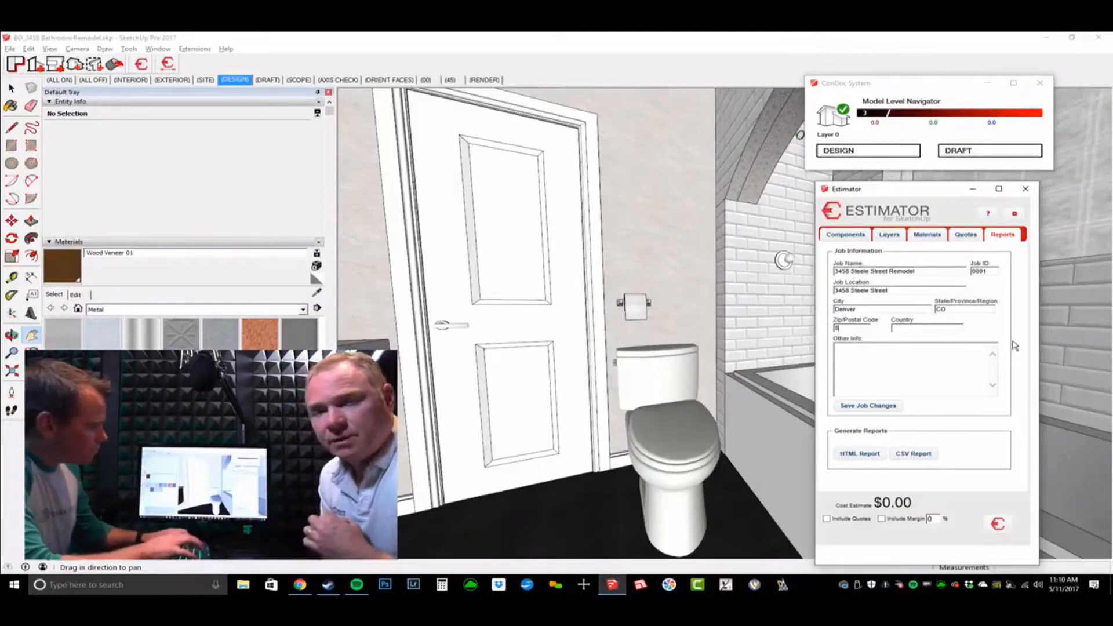
text(20020)
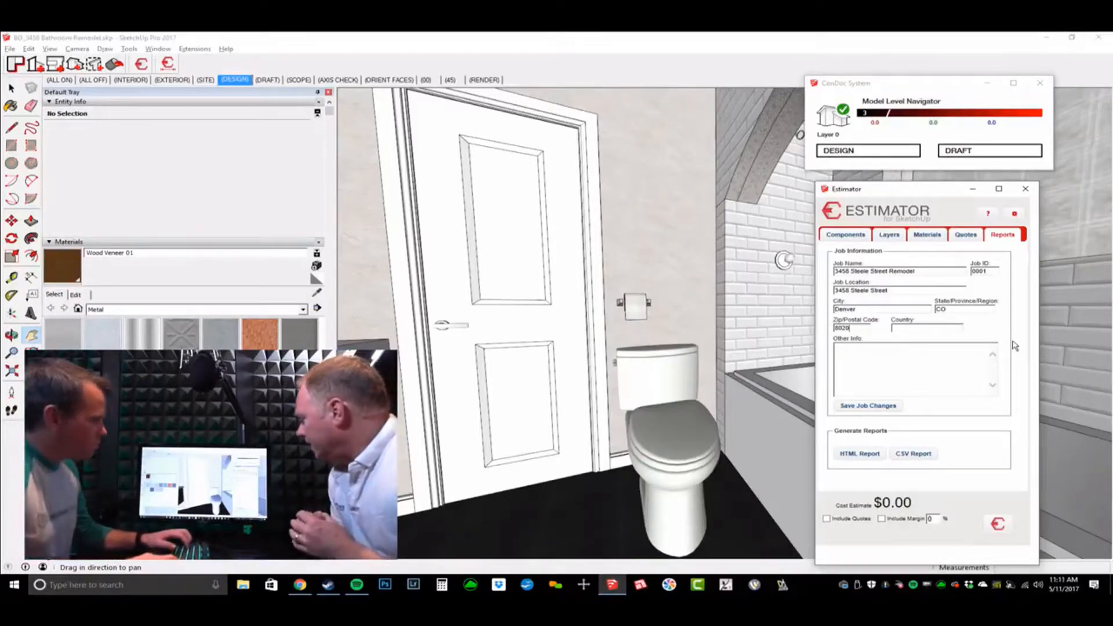
text(5)
key(Tab)
text(U)
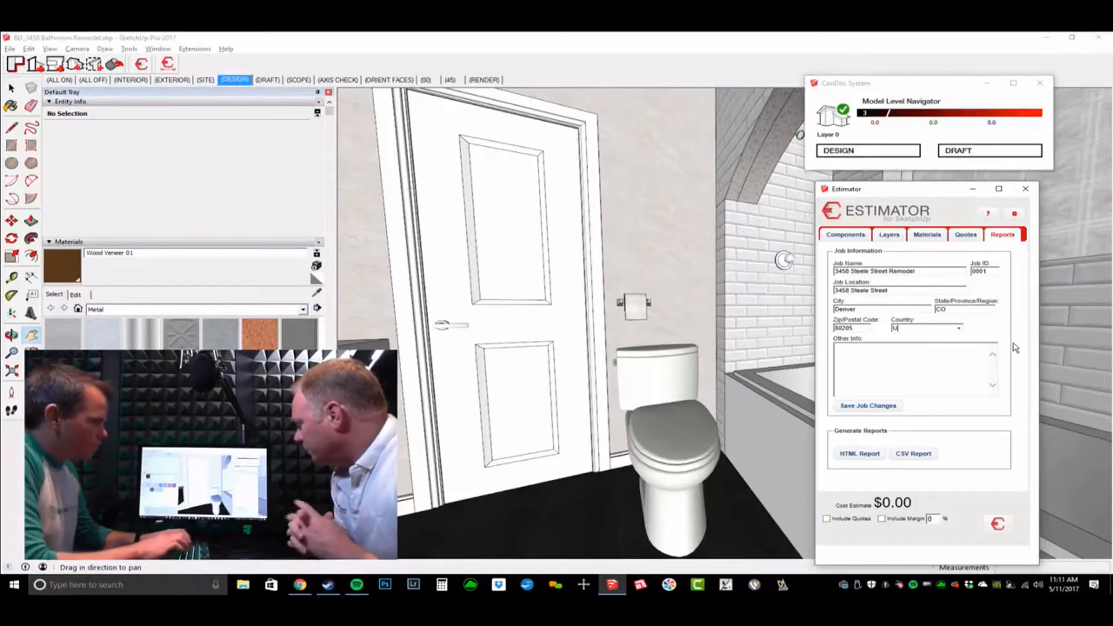
text(SA)
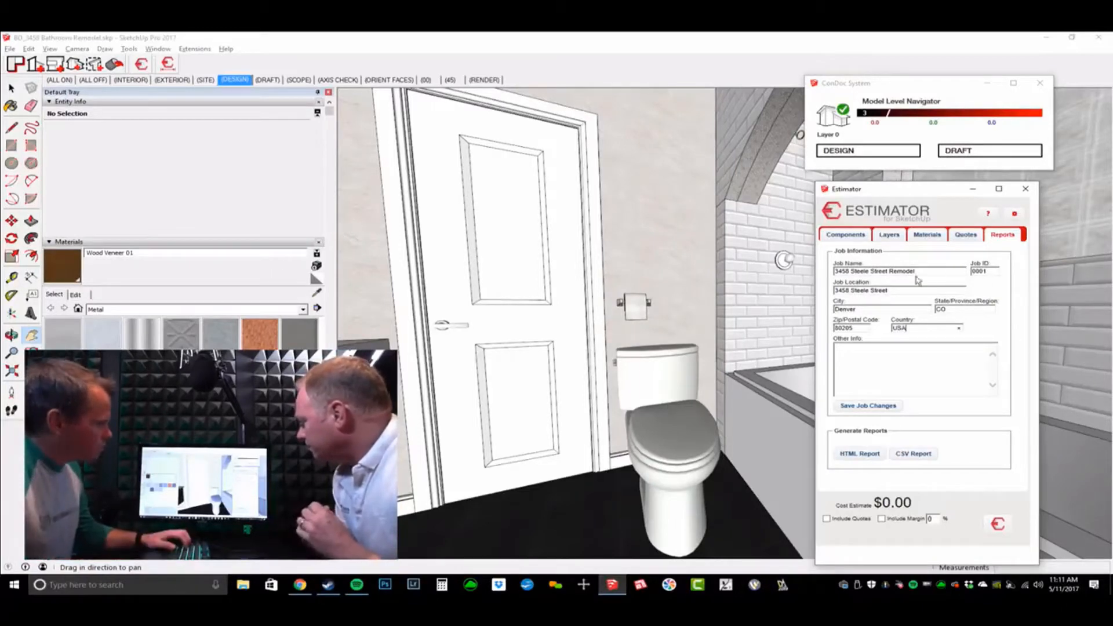
Step: Rename the job to Brightman Remodel and save the job changes
drag(888, 271, 833, 271)
text(Brightman)
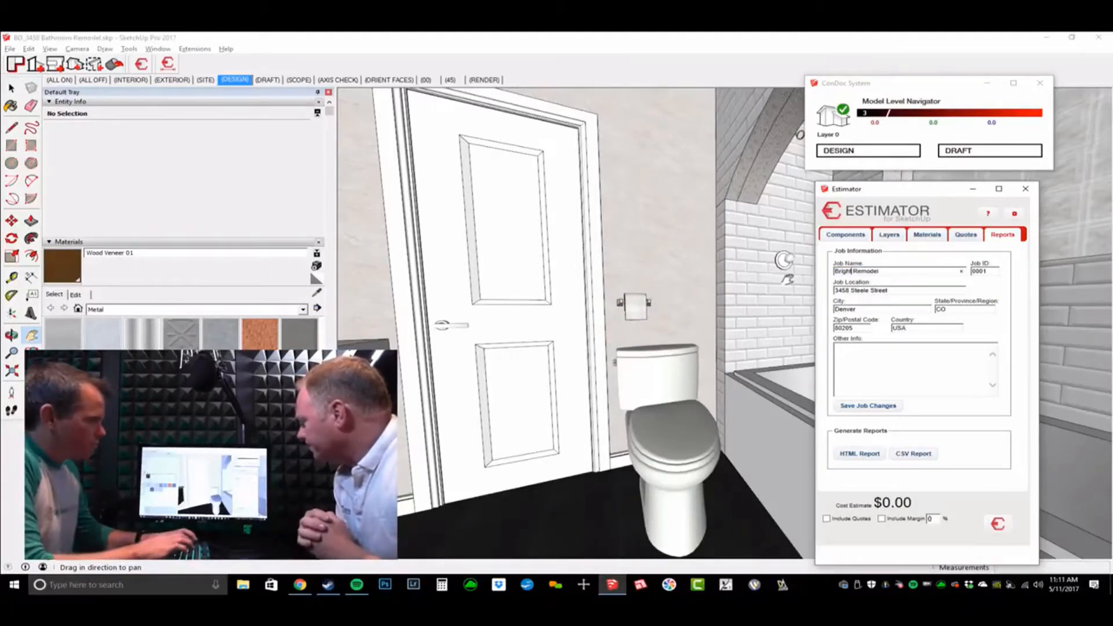
click(865, 350)
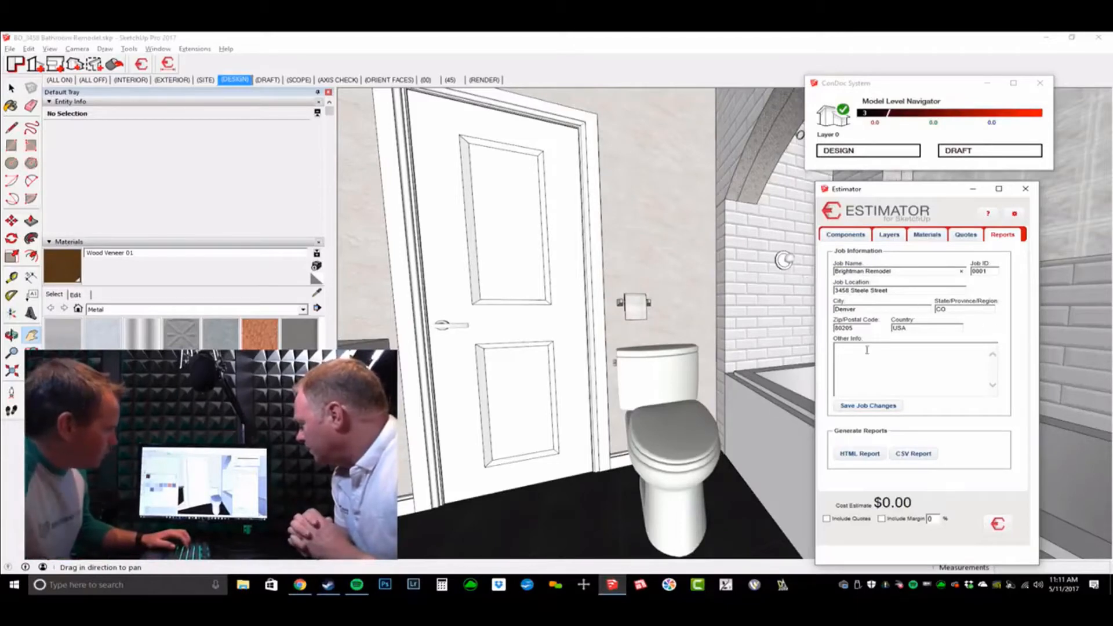
click(872, 407)
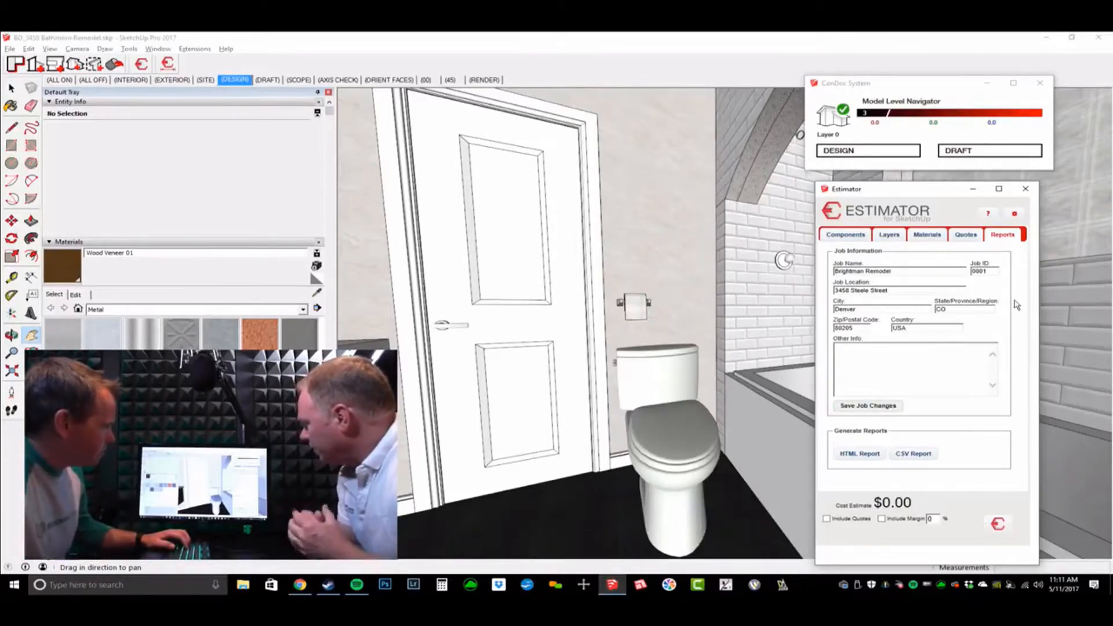
click(1014, 213)
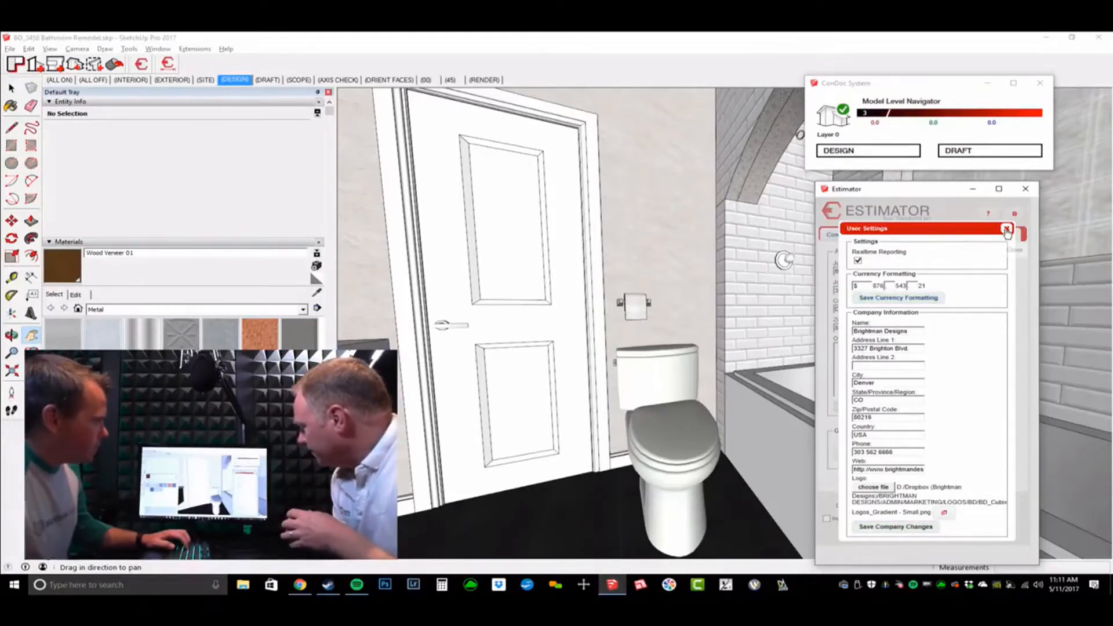
click(1007, 228)
Step: Generate the HTML cost report for Brightman Remodel, showing every total at $0.00
click(858, 456)
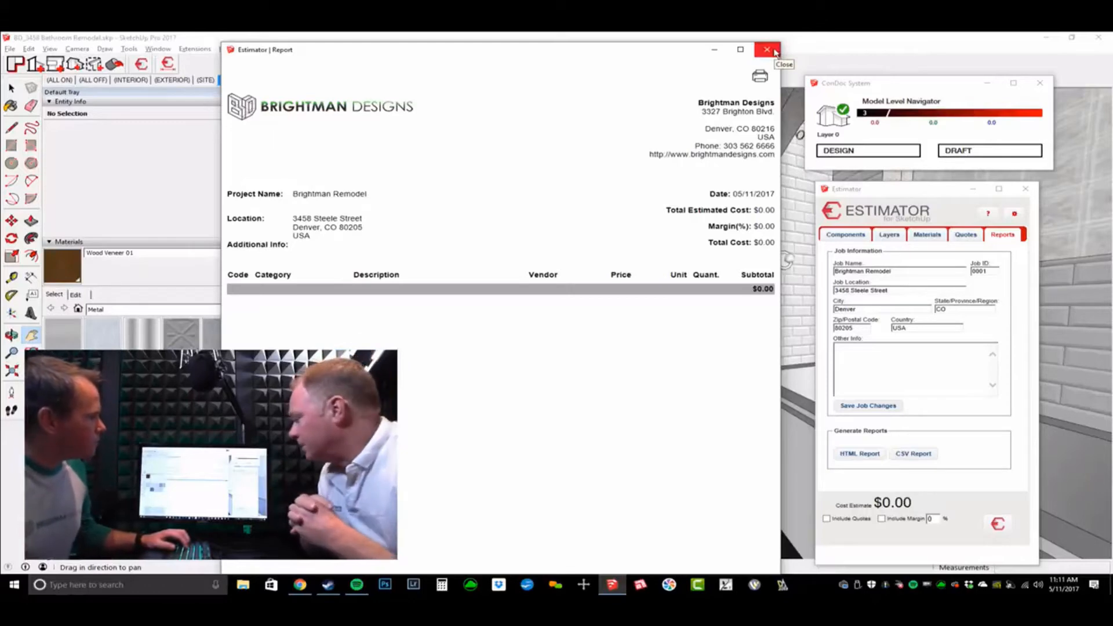
Step: Close the report, go to the Components tab and select the fixtures group Group#18 for costing
click(768, 49)
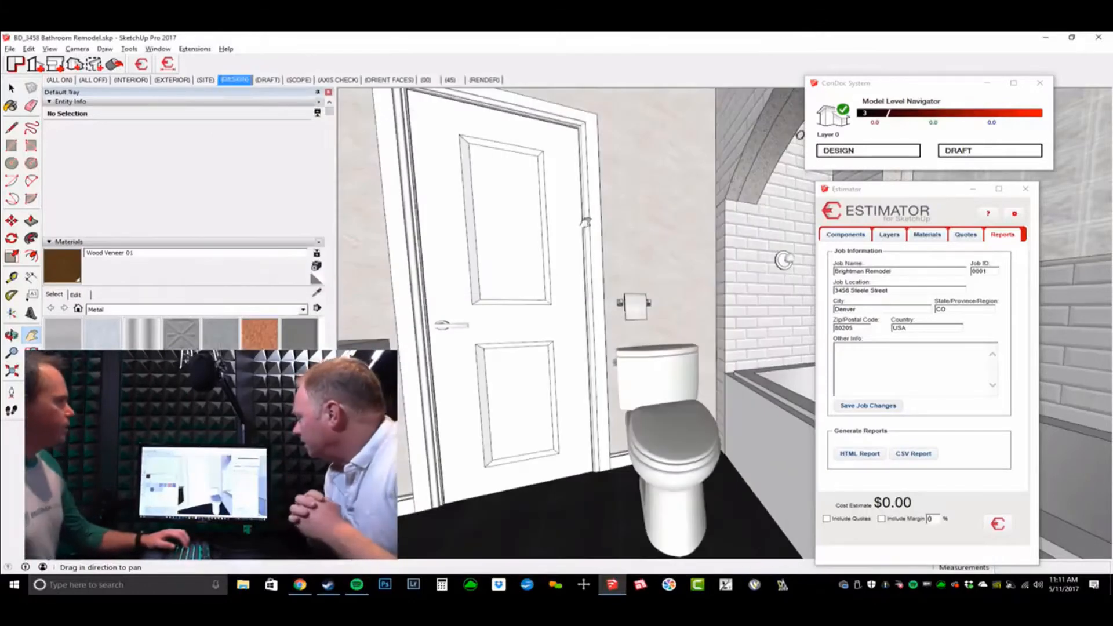
click(866, 230)
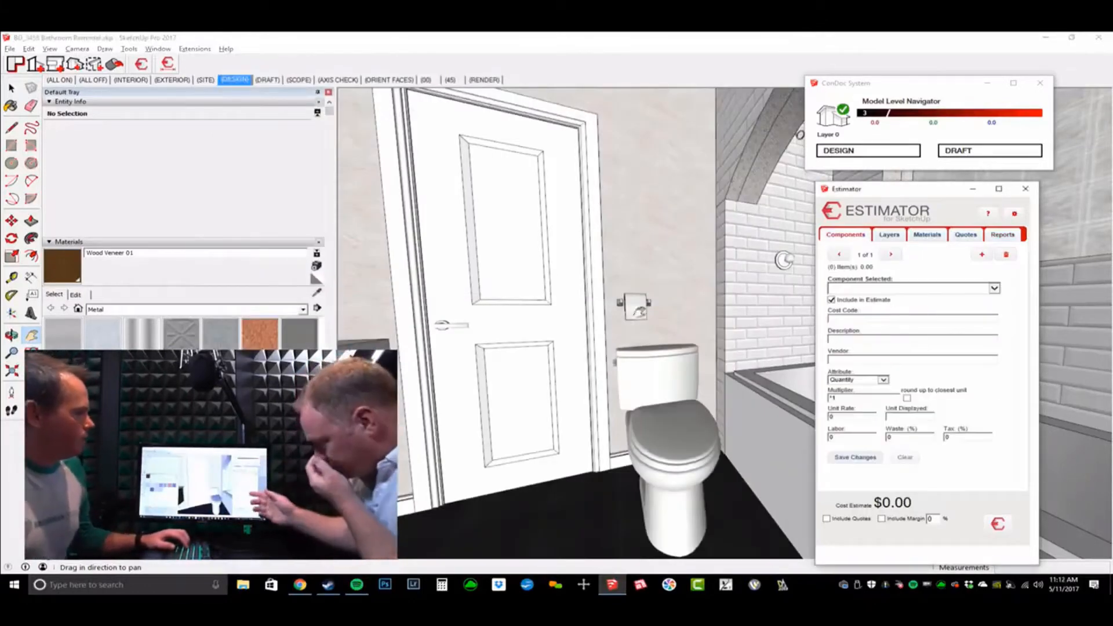
drag(652, 314, 642, 312)
key(space)
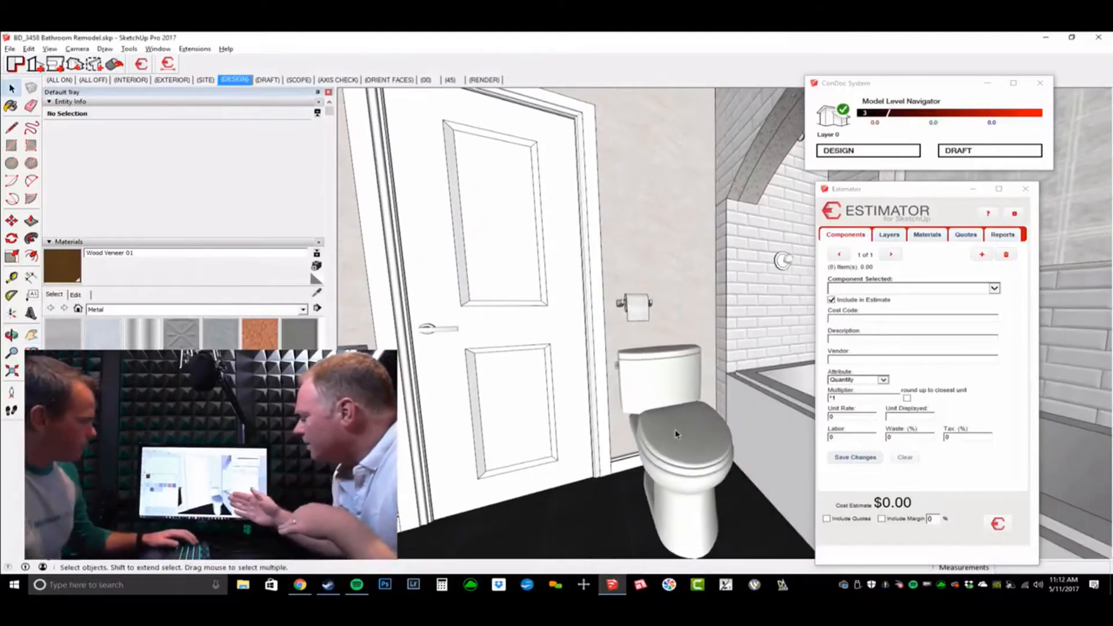
click(568, 418)
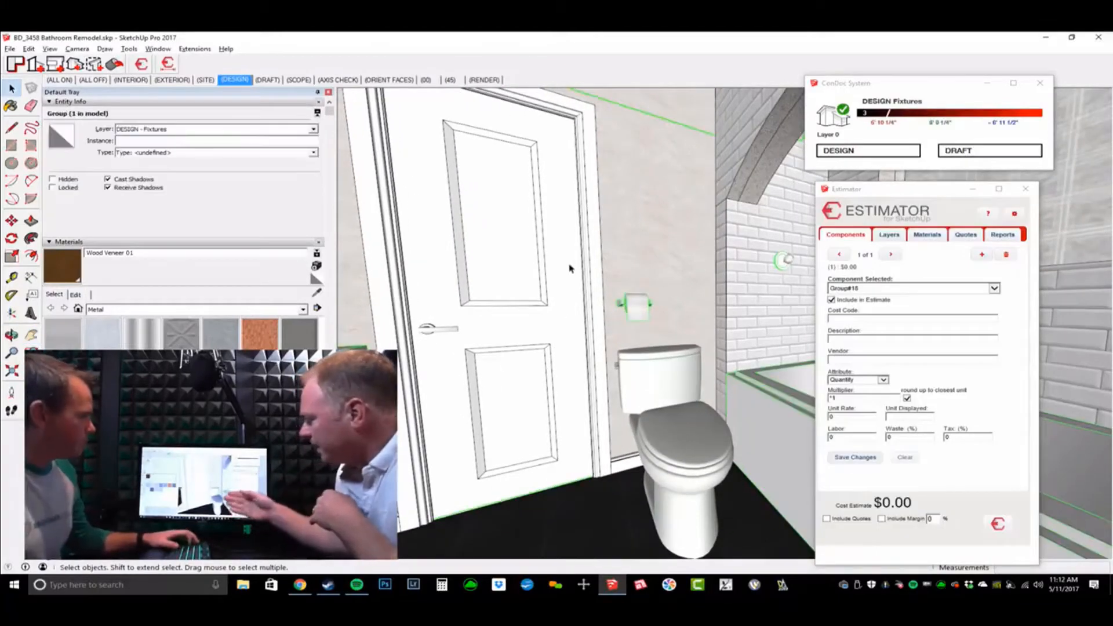
middle_drag(663, 380, 615, 371)
key(w)
key(w)
Step: Turn from the vanity and mirror and walk up close to the toilet beside the tub
key(space)
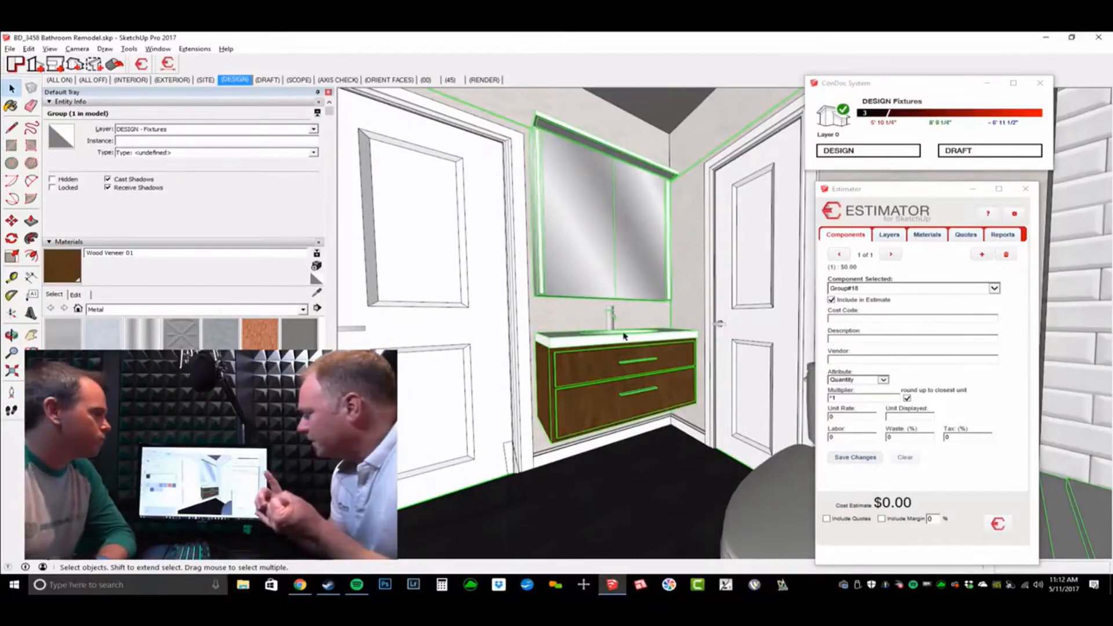
middle_drag(580, 293, 657, 302)
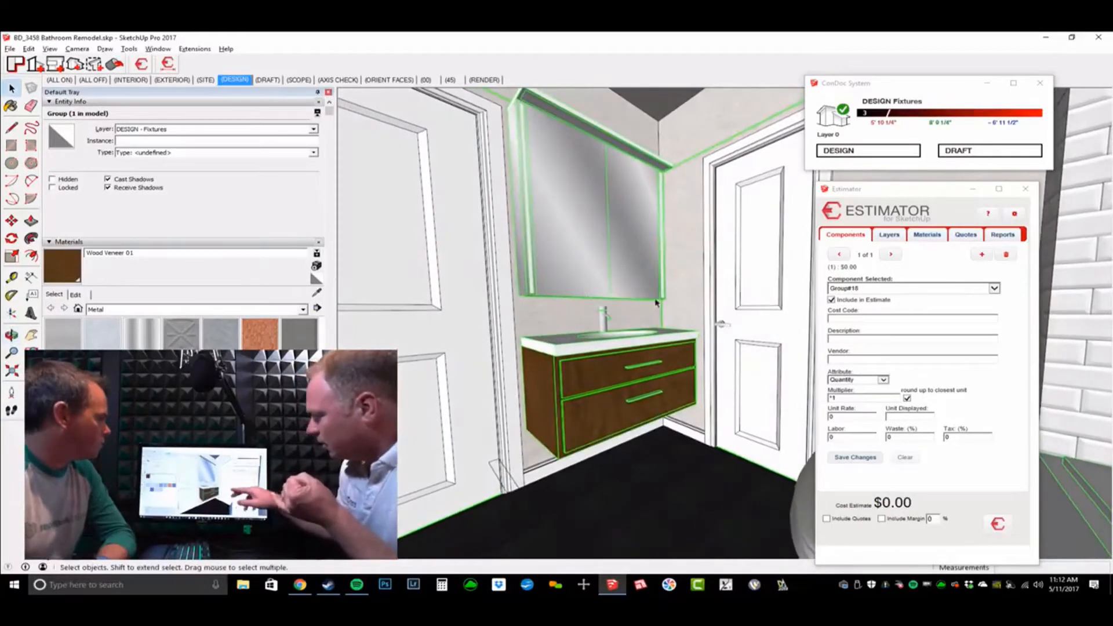
key(w)
middle_drag(572, 261, 584, 346)
drag(584, 346, 809, 372)
middle_drag(809, 372, 732, 331)
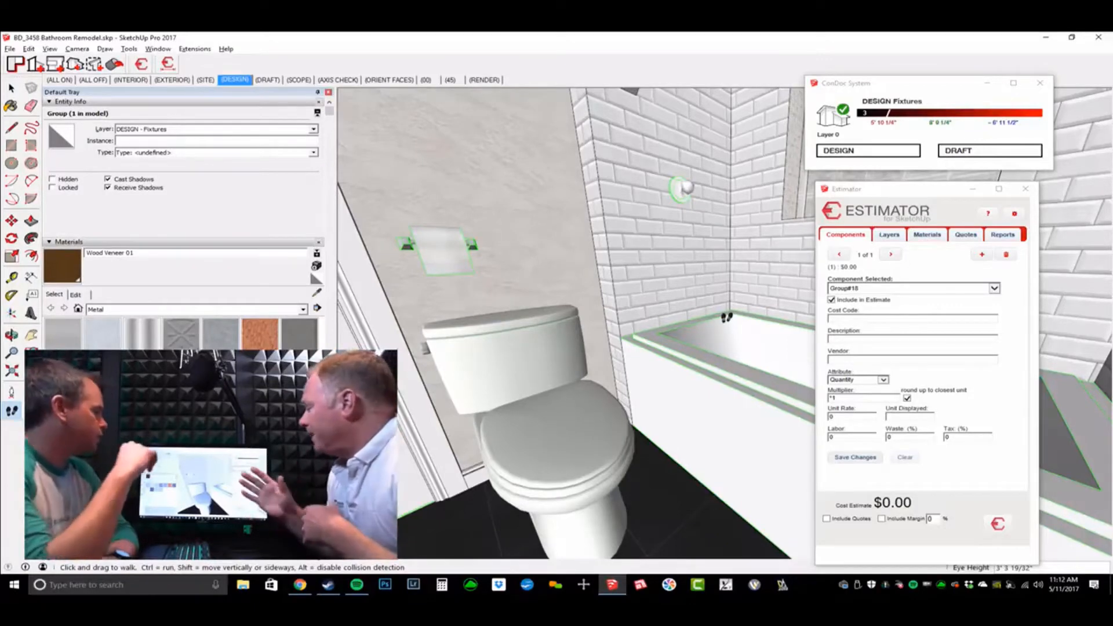
drag(728, 370, 554, 288)
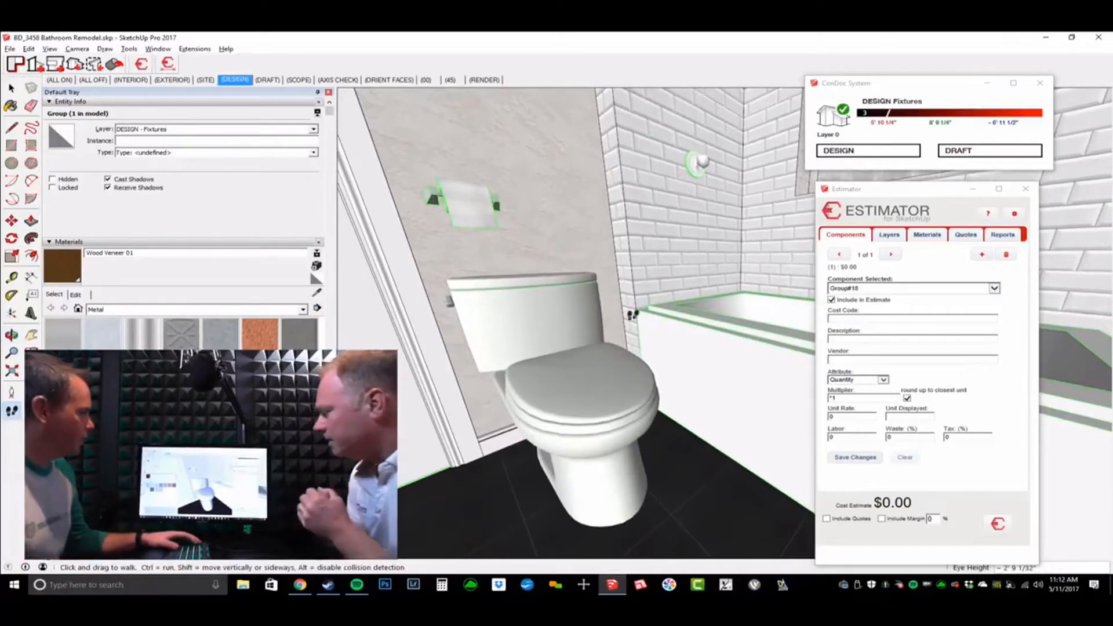
Step: Select the Toilet component and give it cost code 3650 - Plumbing Fixtures, searched with 'plum'
click(995, 288)
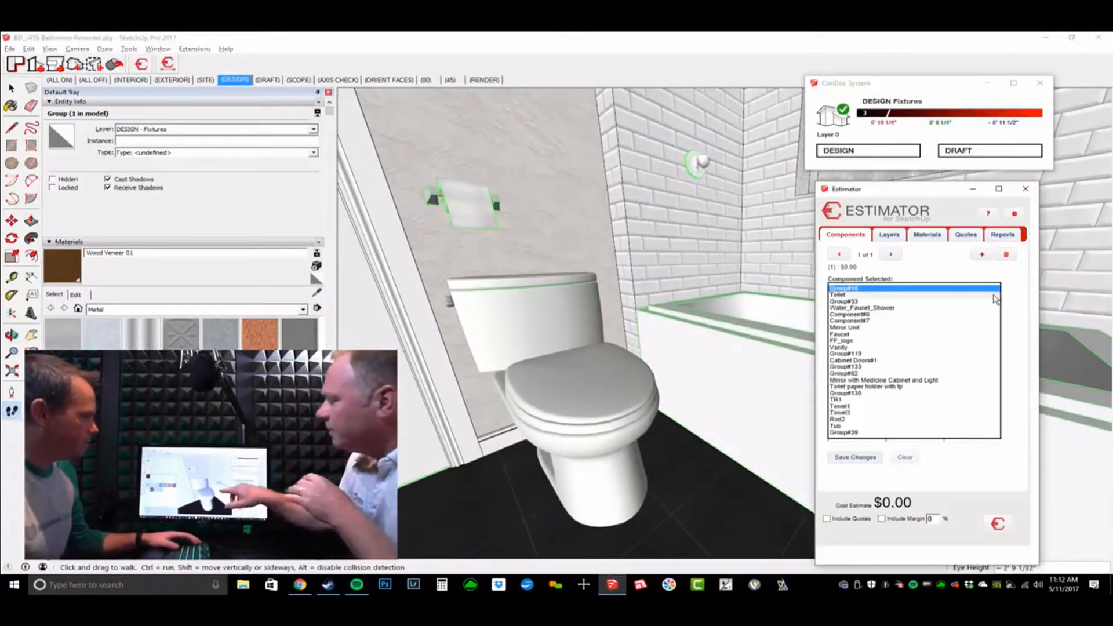
click(993, 295)
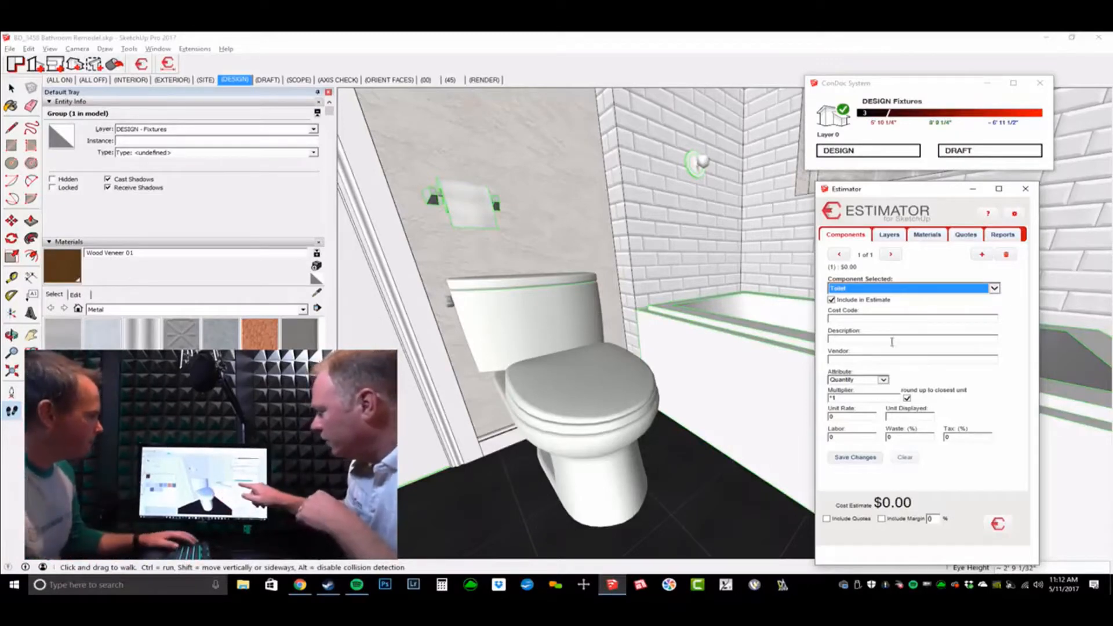
click(891, 319)
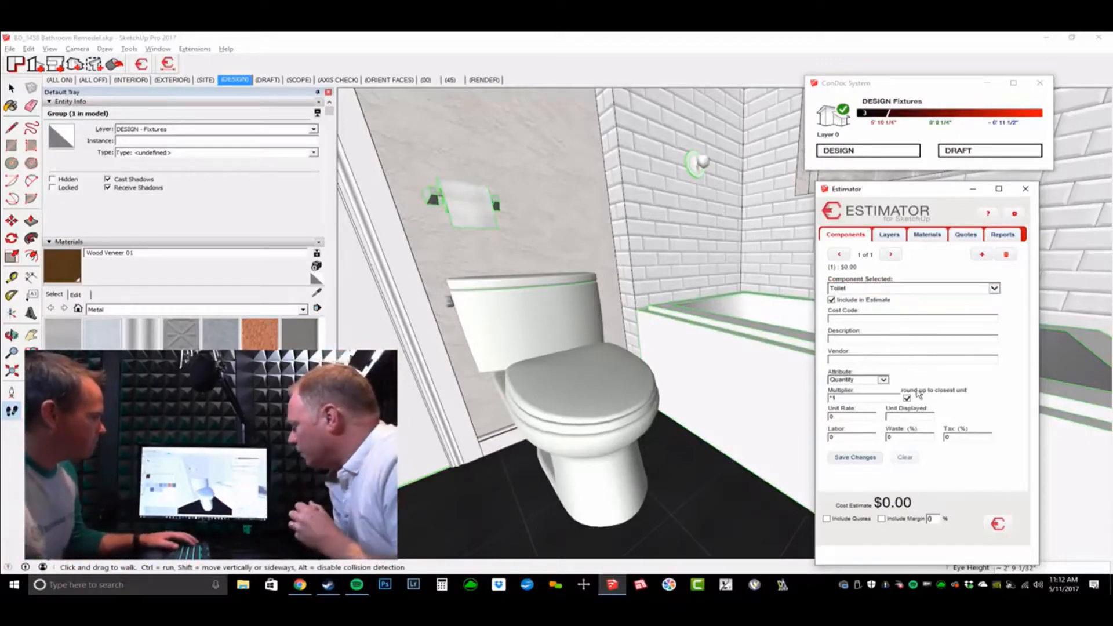
text(plu)
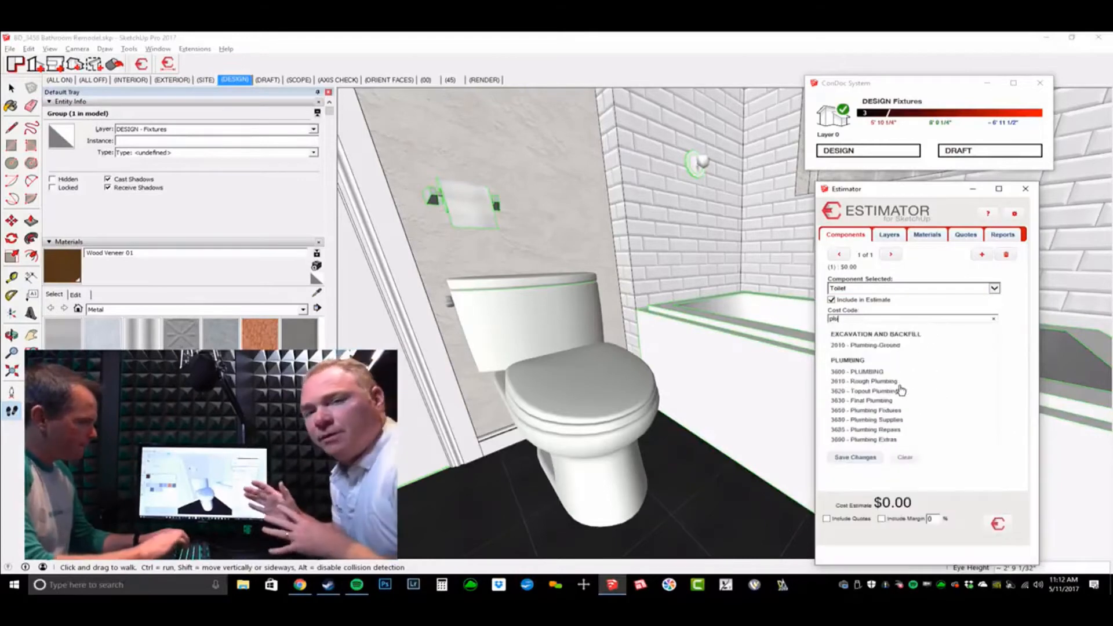
text(m)
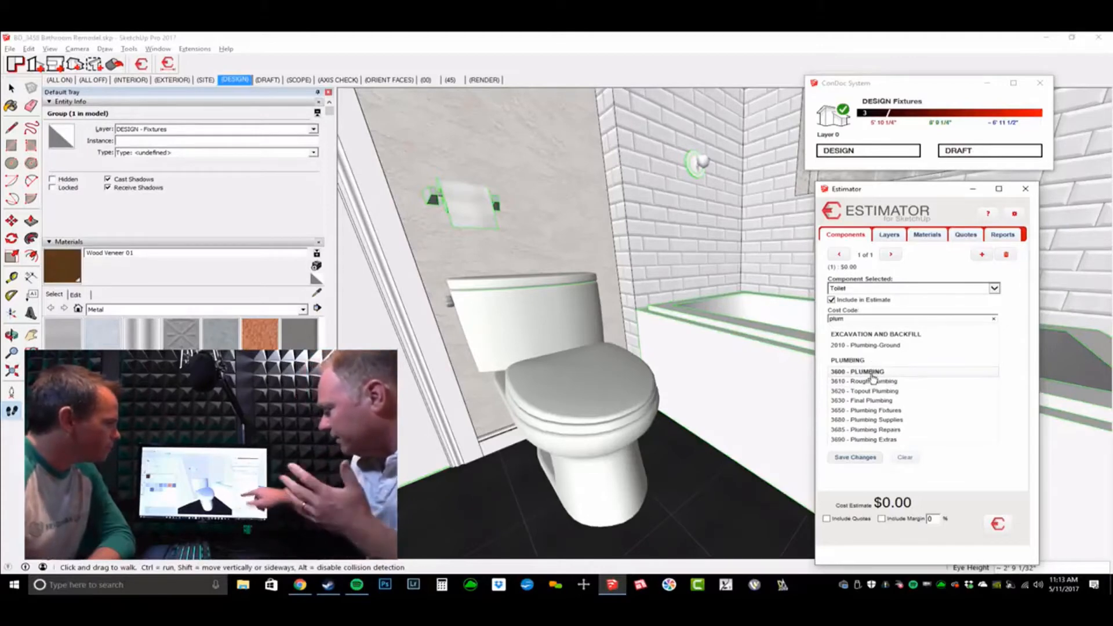
click(882, 410)
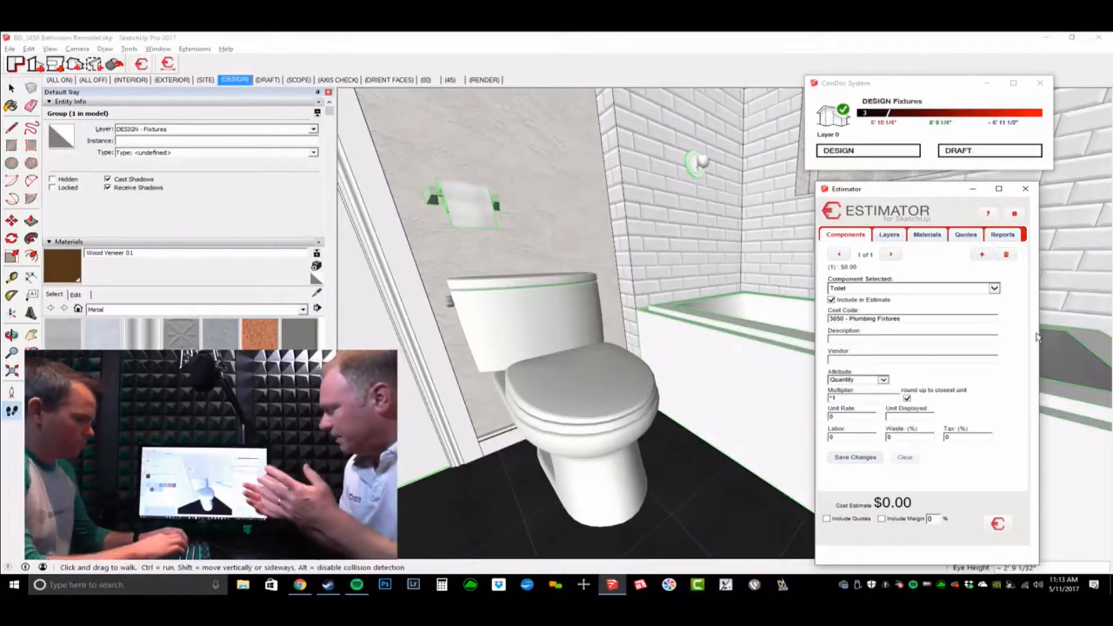
Step: Price the Toto Toilet at 150 per EA with 6% tax and save it, totalling $159.00
key(Tab)
text(Toto)
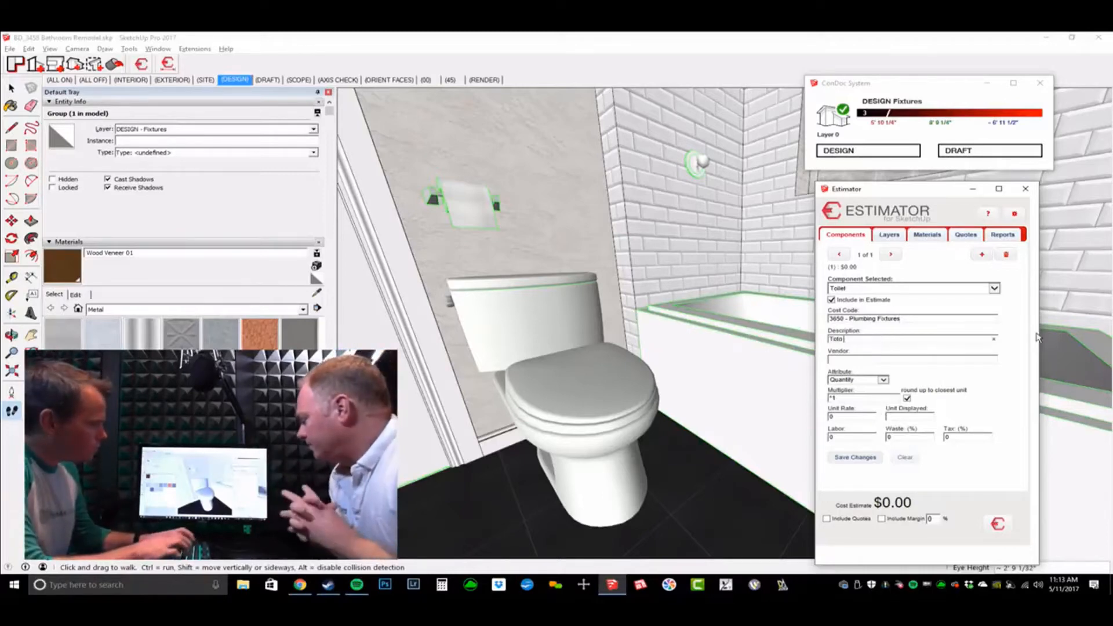
text( Toilet)
key(Tab)
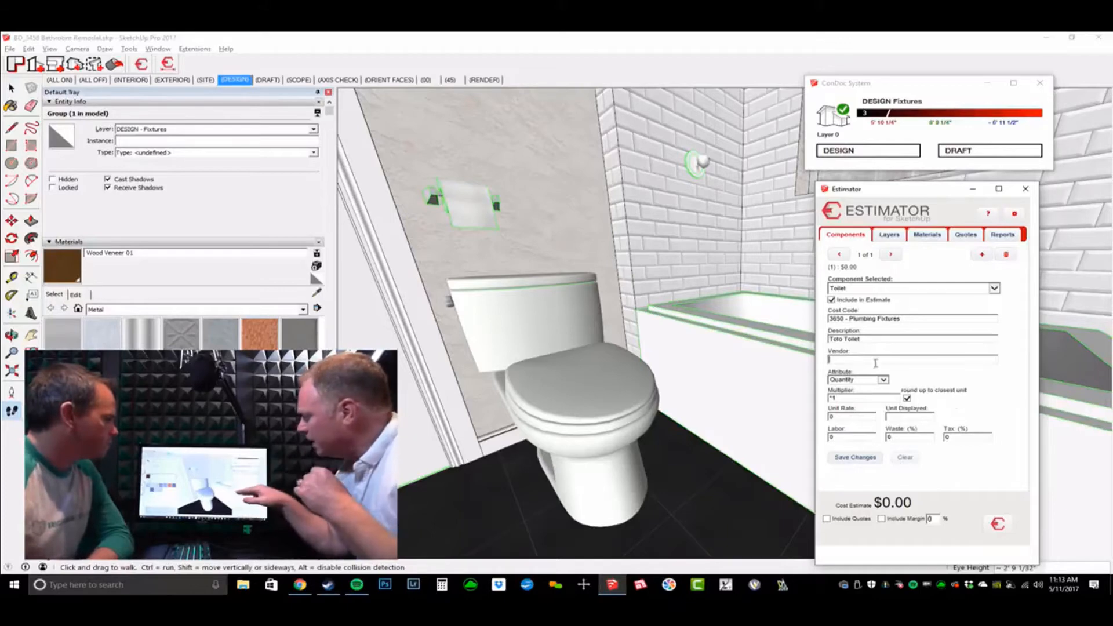
double_click(849, 421)
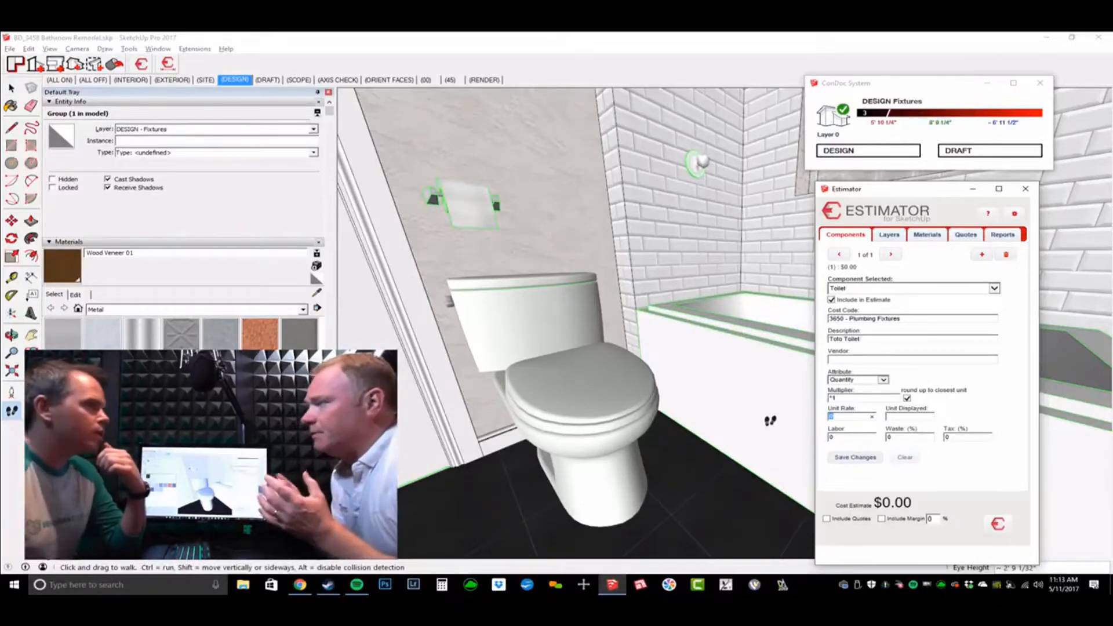
text(150)
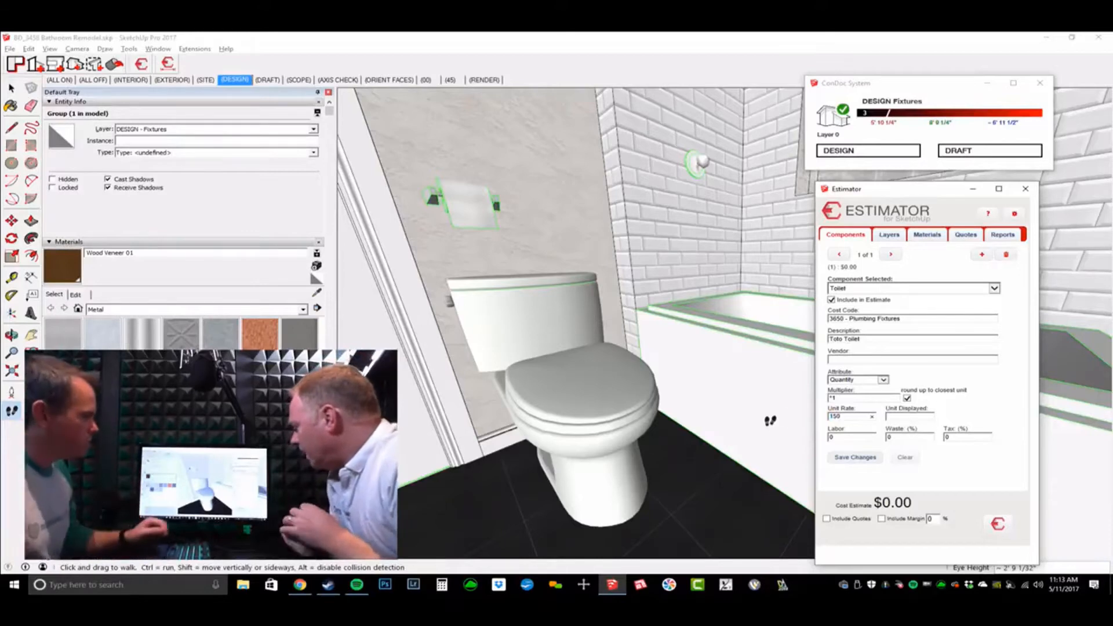
click(945, 422)
text(ea)
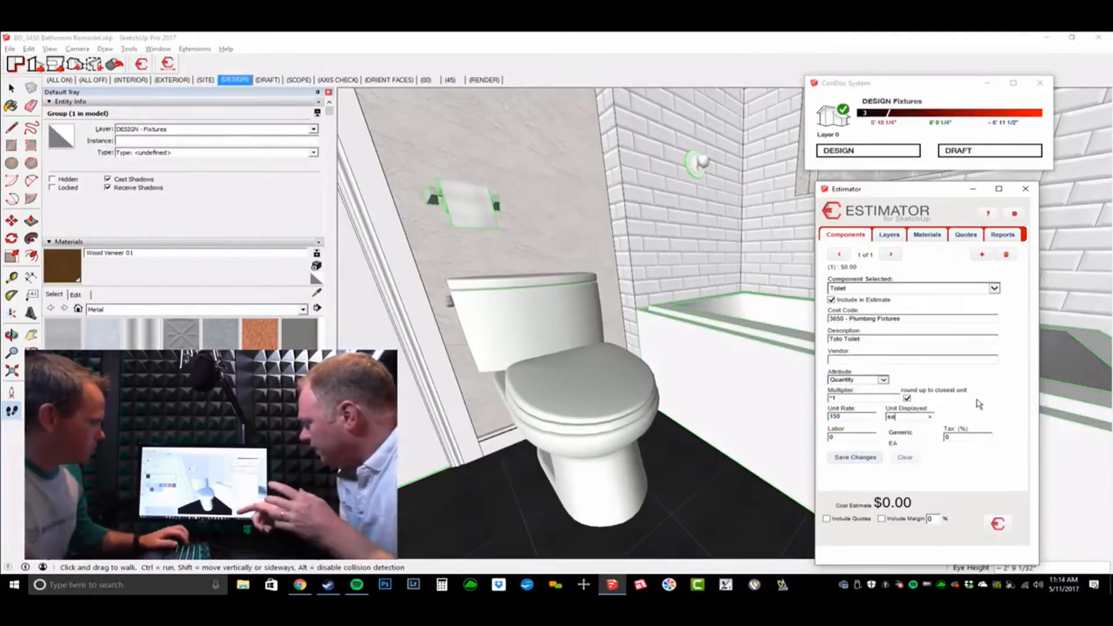
click(913, 444)
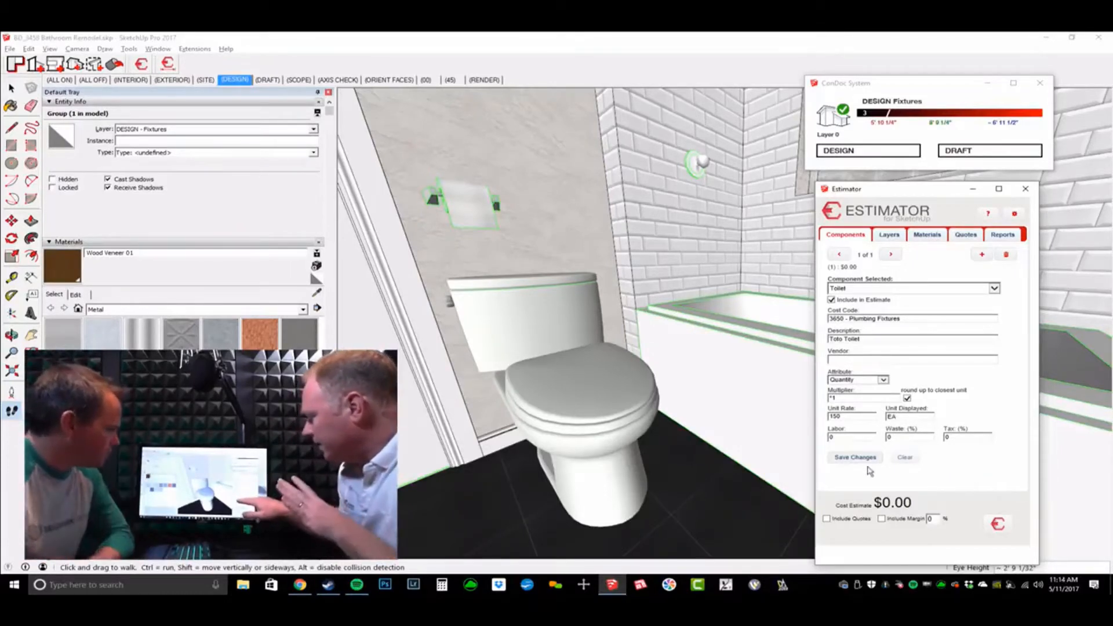
click(860, 436)
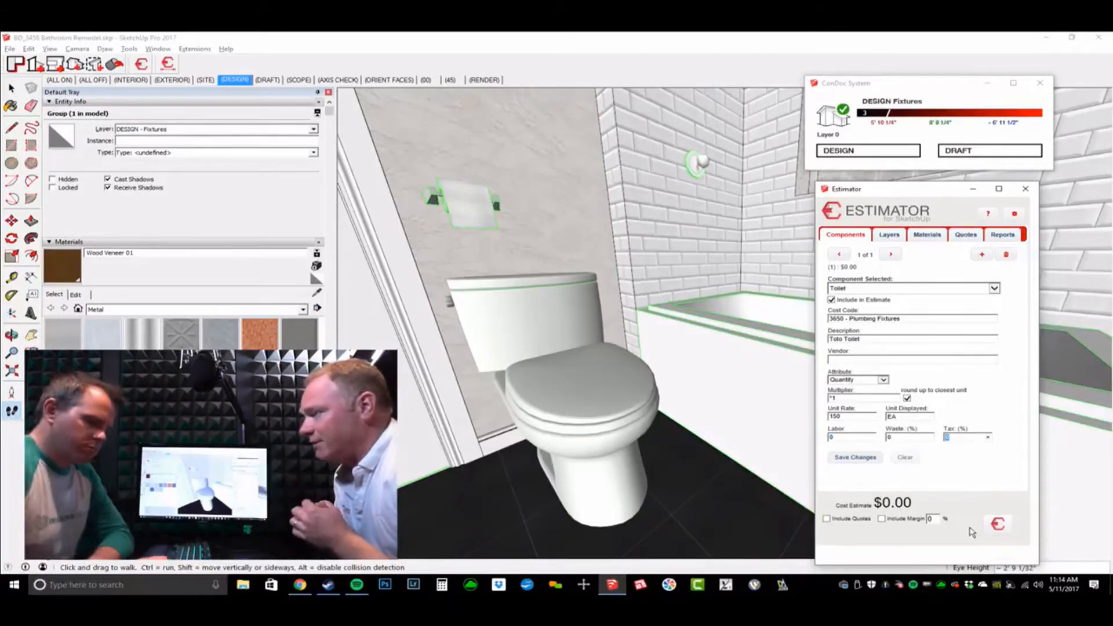
text(6)
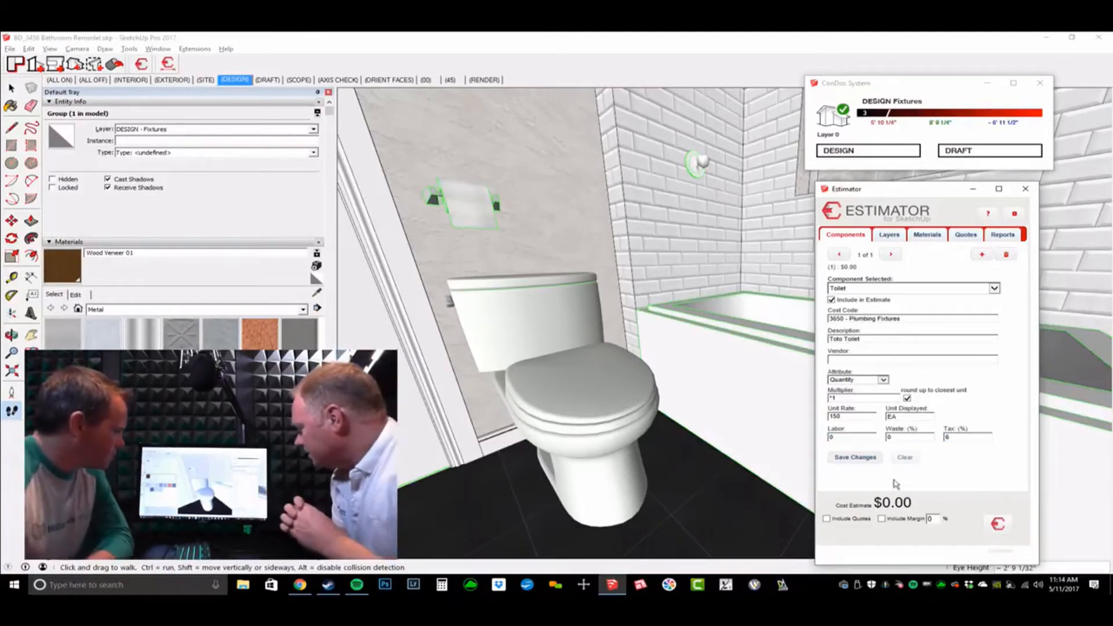
click(855, 458)
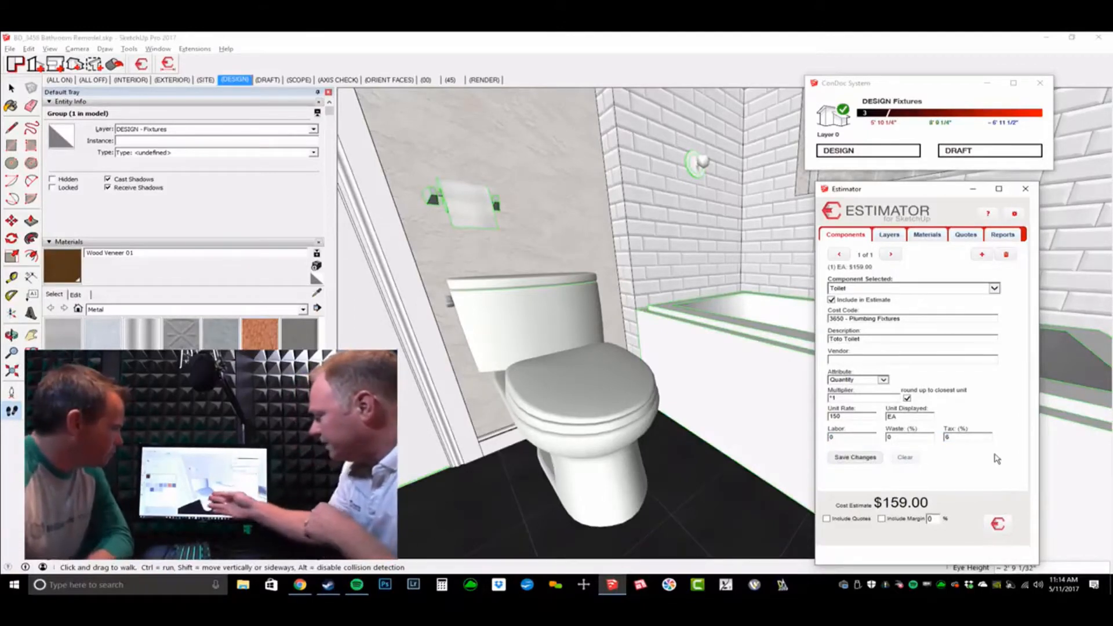
Step: Orbit to the bathtub and pick Tub as the component to price
drag(614, 393, 602, 395)
middle_drag(565, 396, 703, 369)
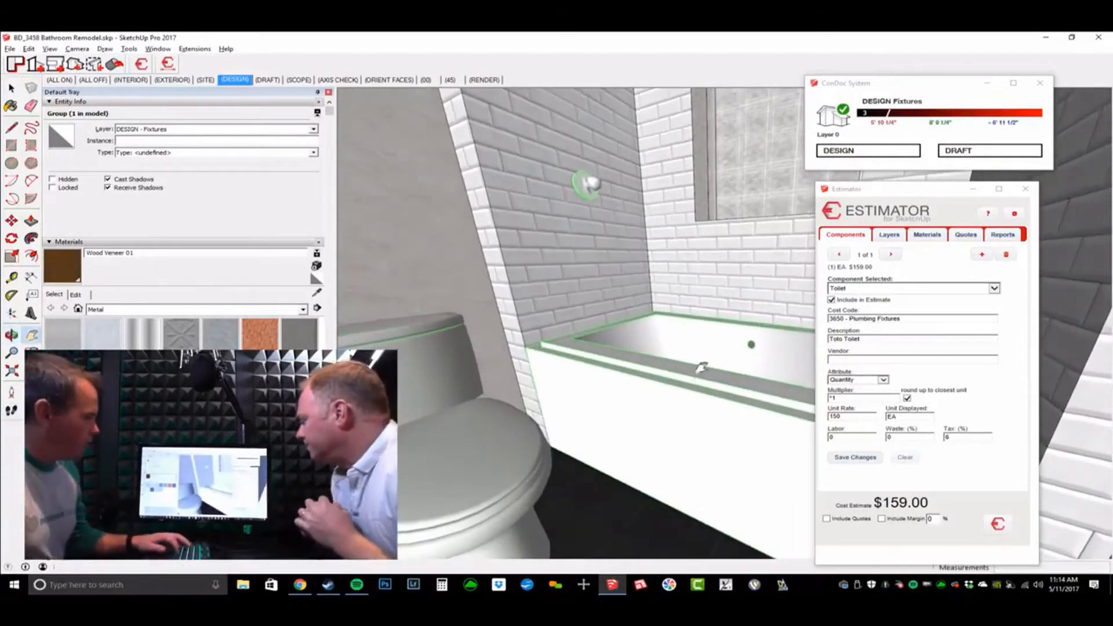
key(space)
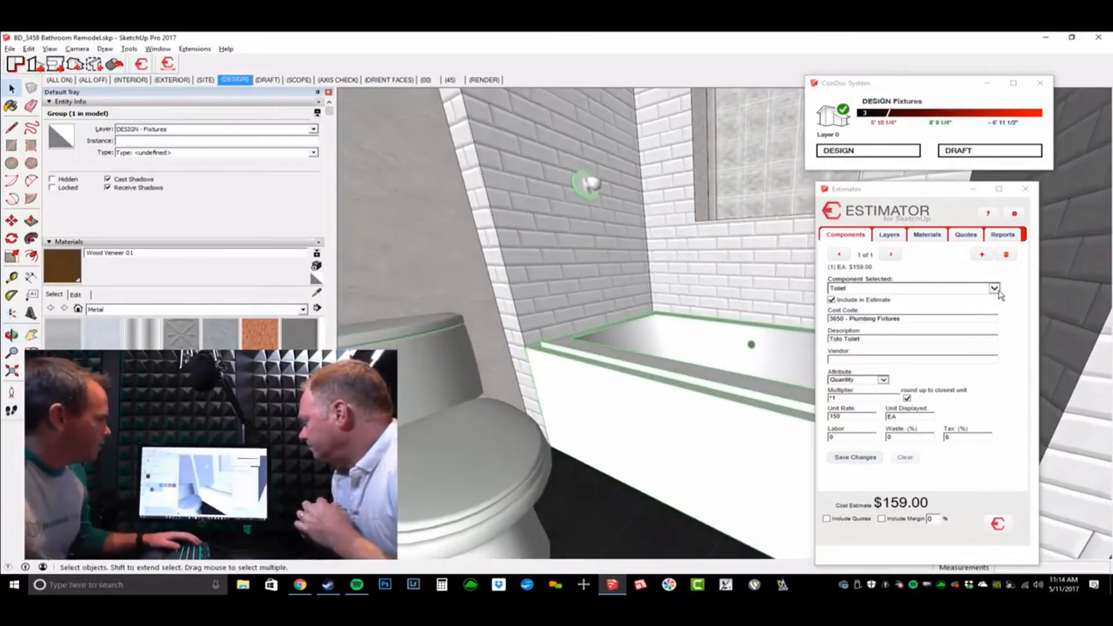
click(994, 288)
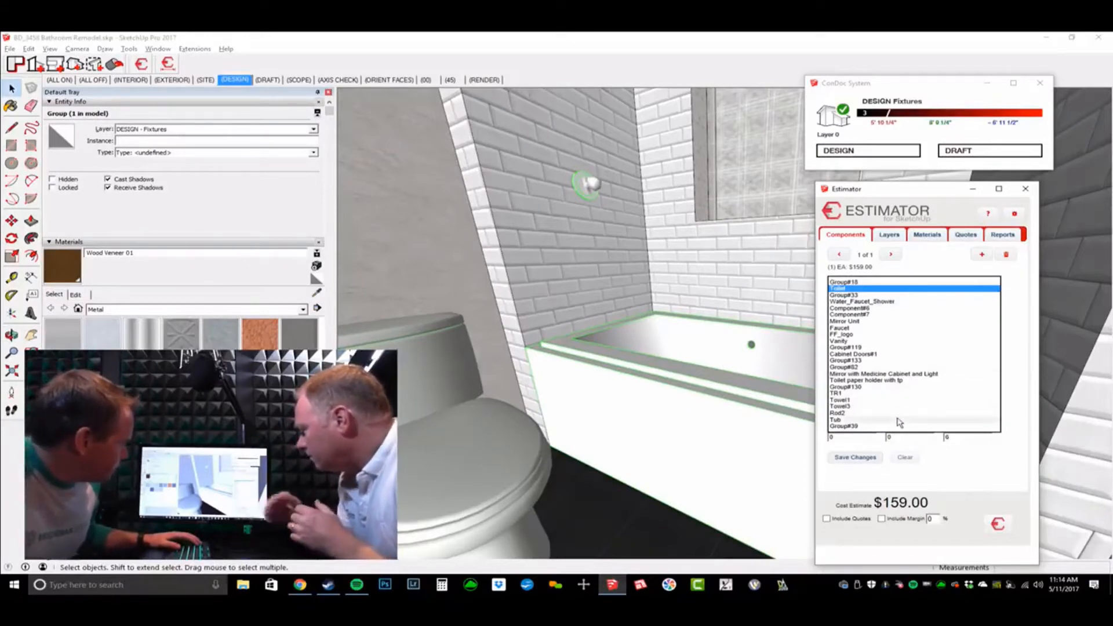
click(898, 419)
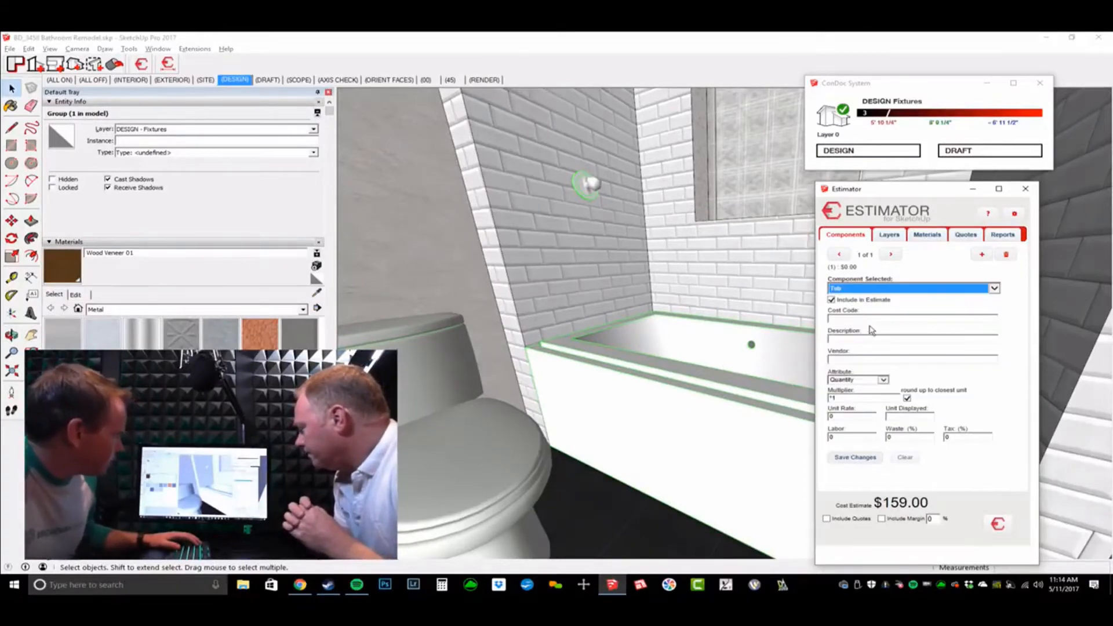
Step: Give the Tub cost code 3650 - Plumbing Fixtures, description 'bath tub', 500 EA, and save
text(plum)
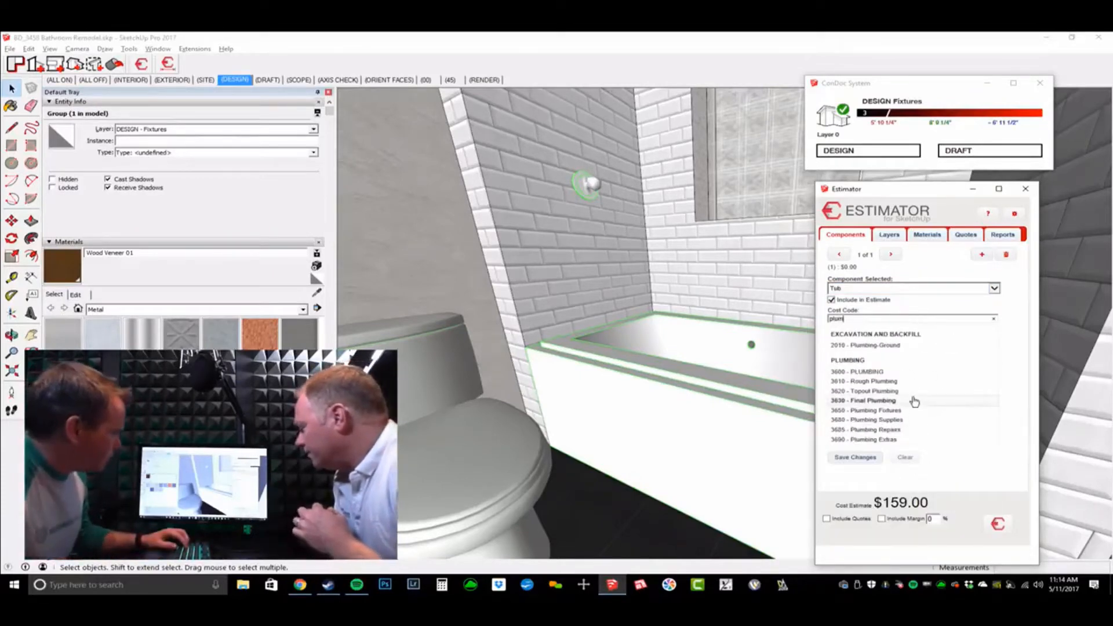
click(893, 410)
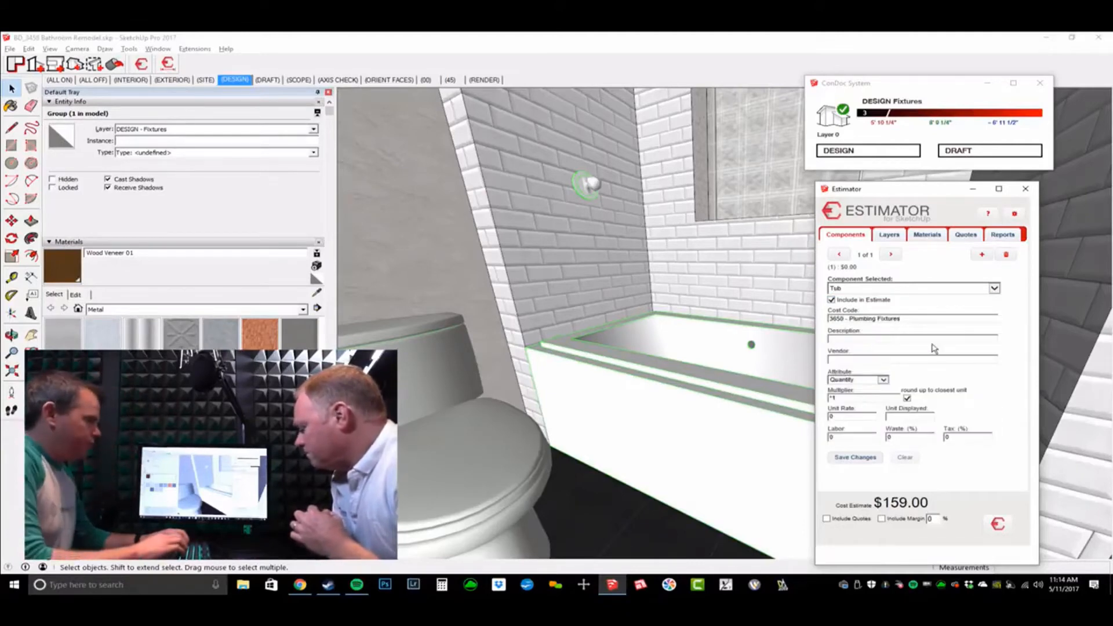
text(bath)
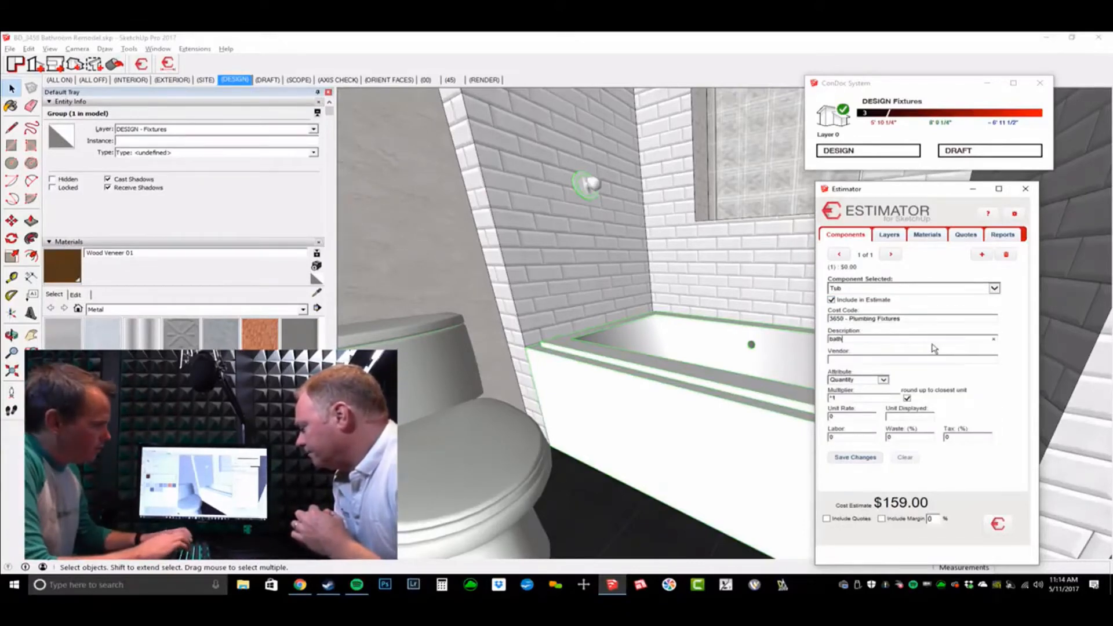
text( tub)
key(Tab)
key(Tab)
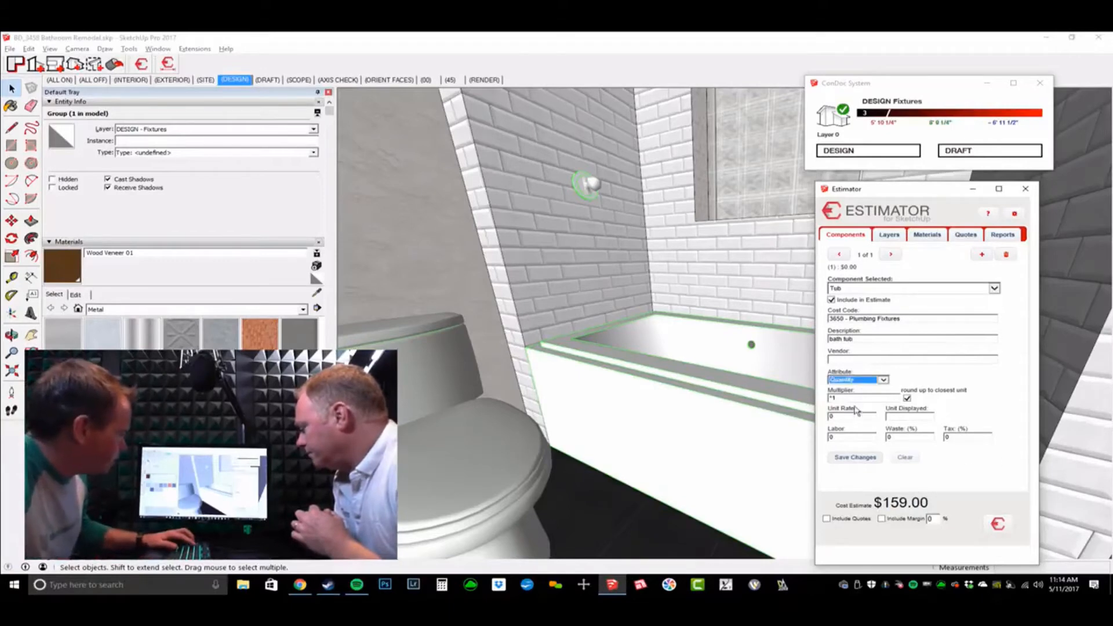
click(853, 416)
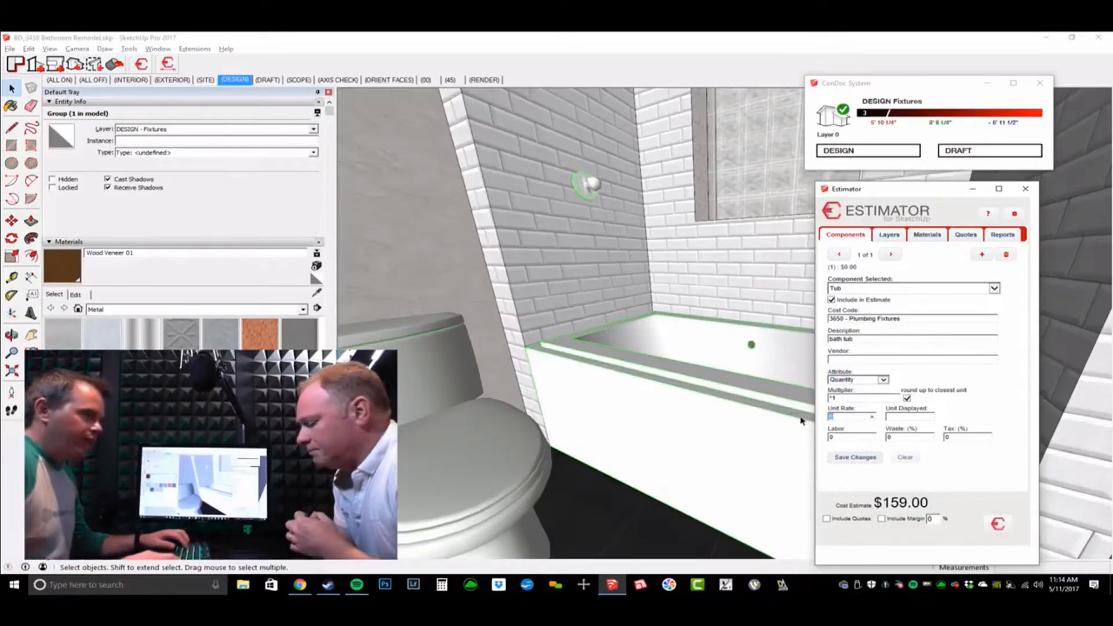
text(500)
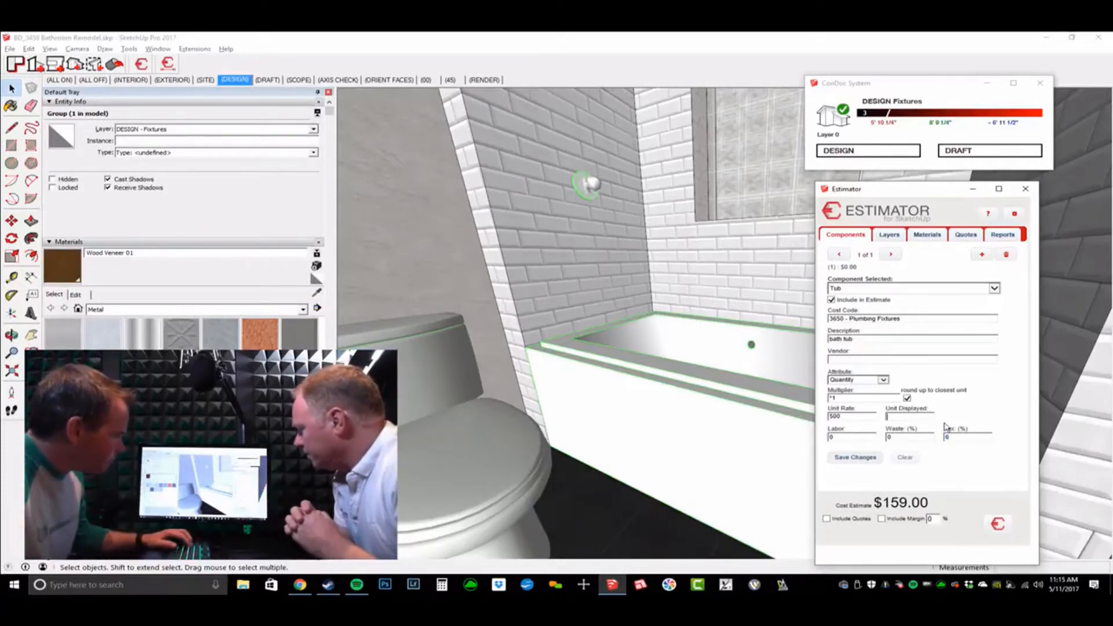
text(EA)
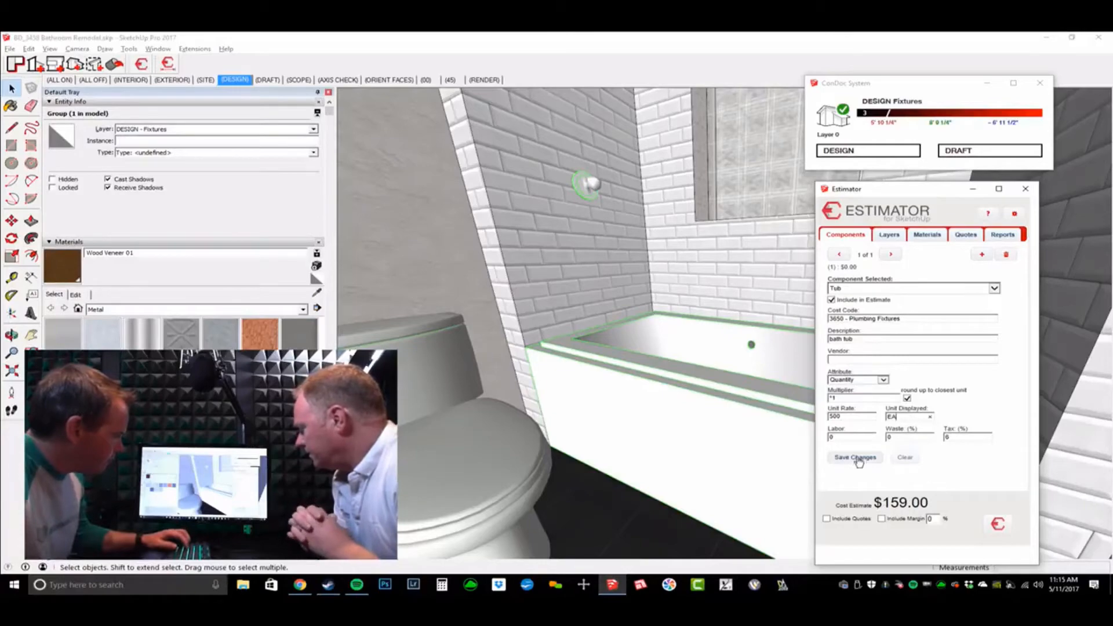
click(858, 459)
middle_drag(696, 452, 703, 455)
Step: Walk to the vanity and pick Mirror Unit as the component to price
key(r)
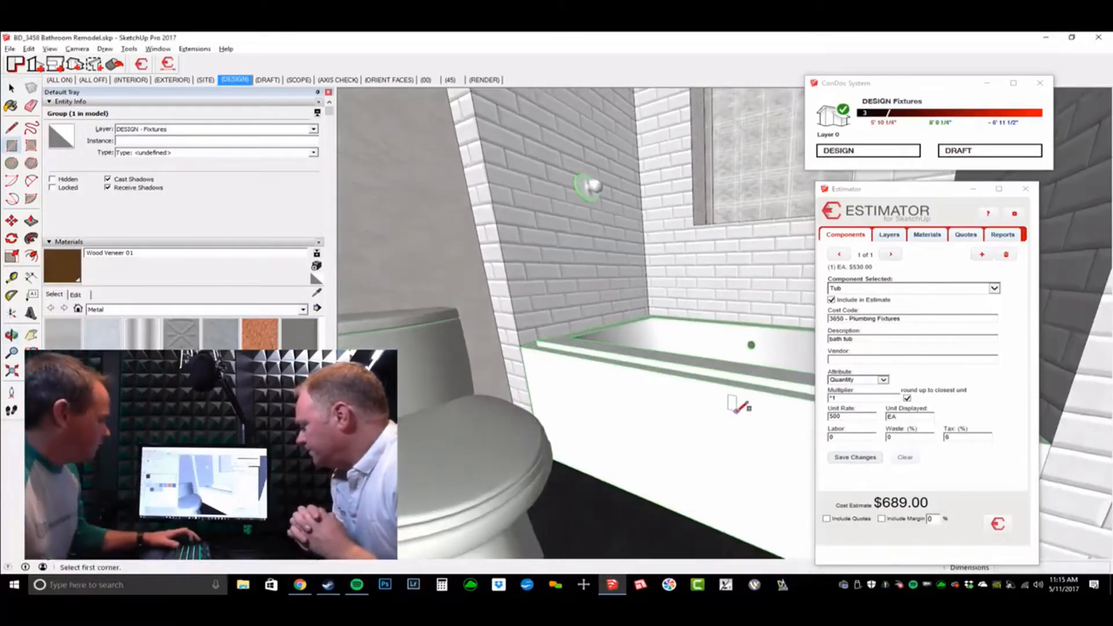
key(w)
middle_drag(753, 410, 422, 315)
middle_drag(667, 354, 497, 365)
key(space)
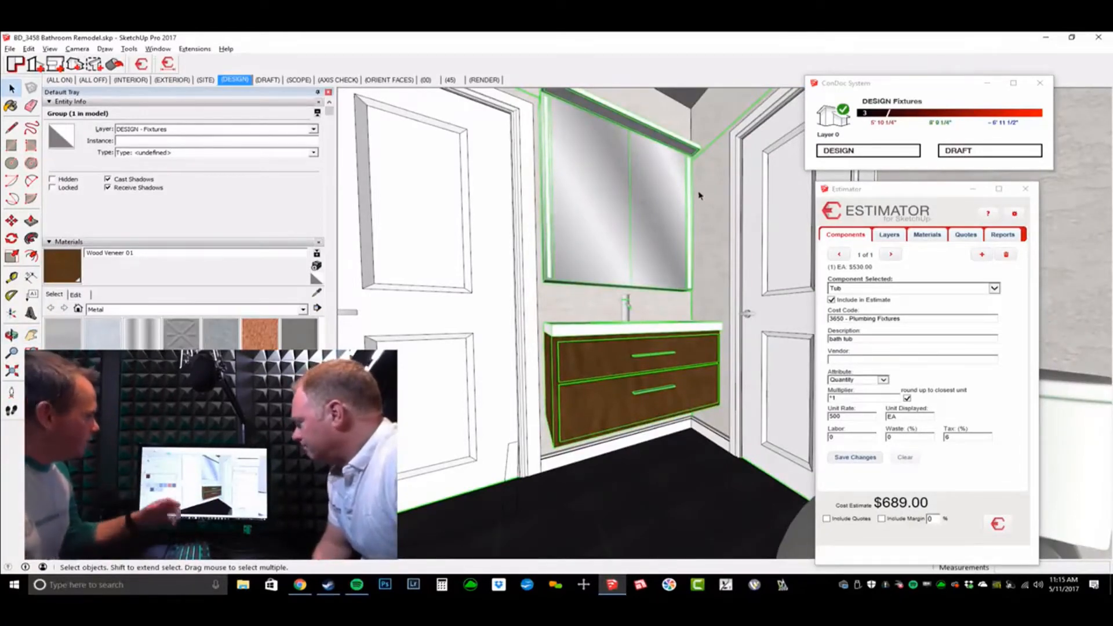
click(995, 289)
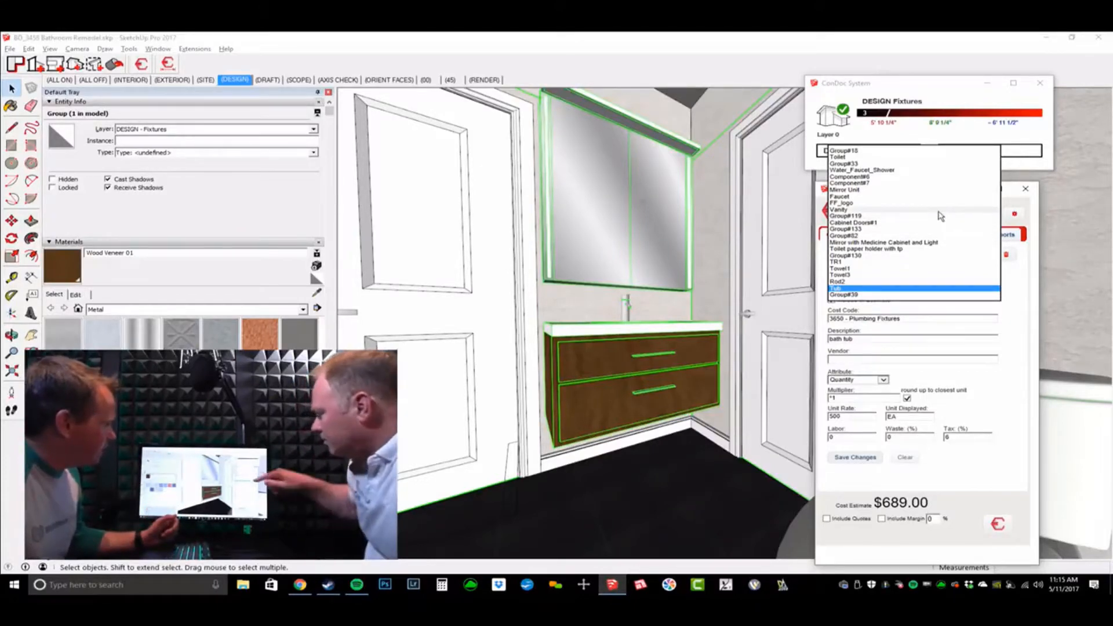
click(912, 190)
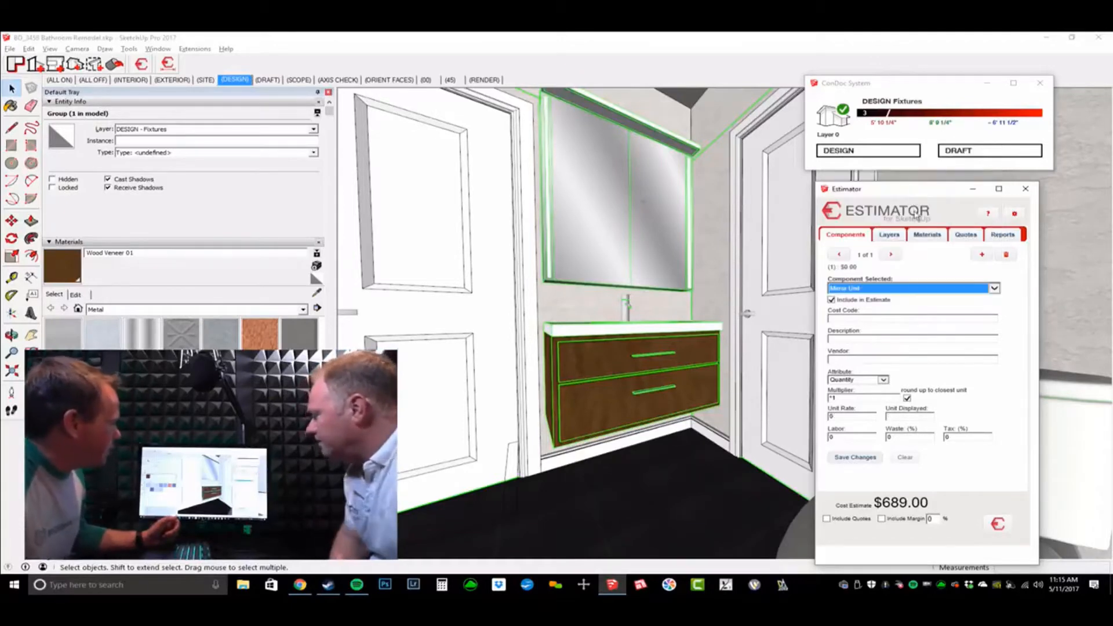
Step: Assign the Mirror Unit cost code 3650 - Plumbing Fixtures with a 600 EA unit rate
click(857, 317)
text(plum)
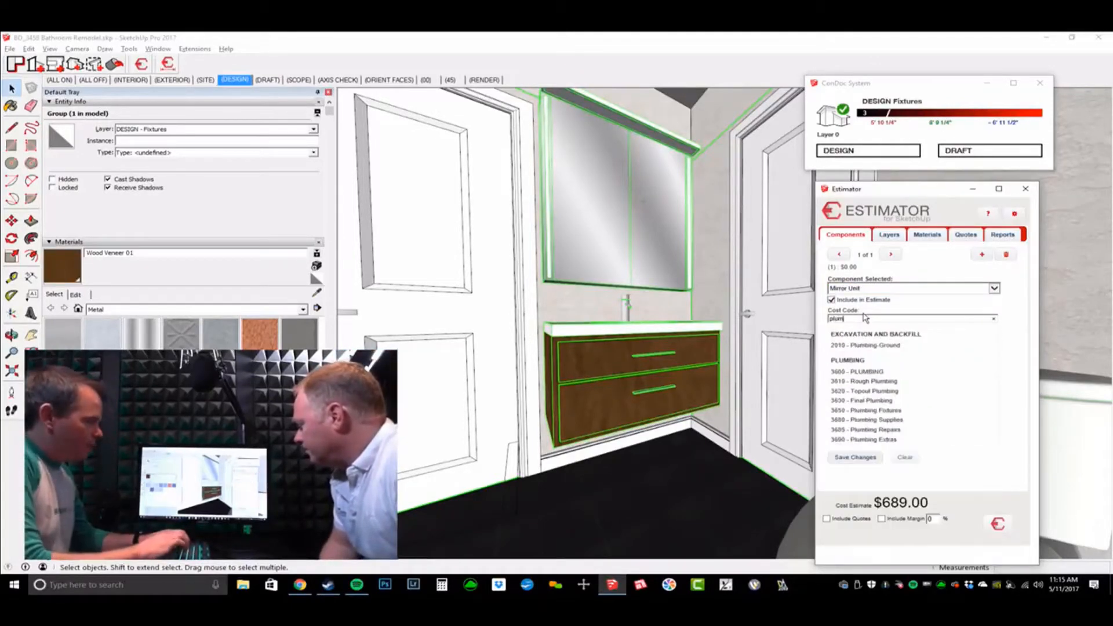
click(928, 411)
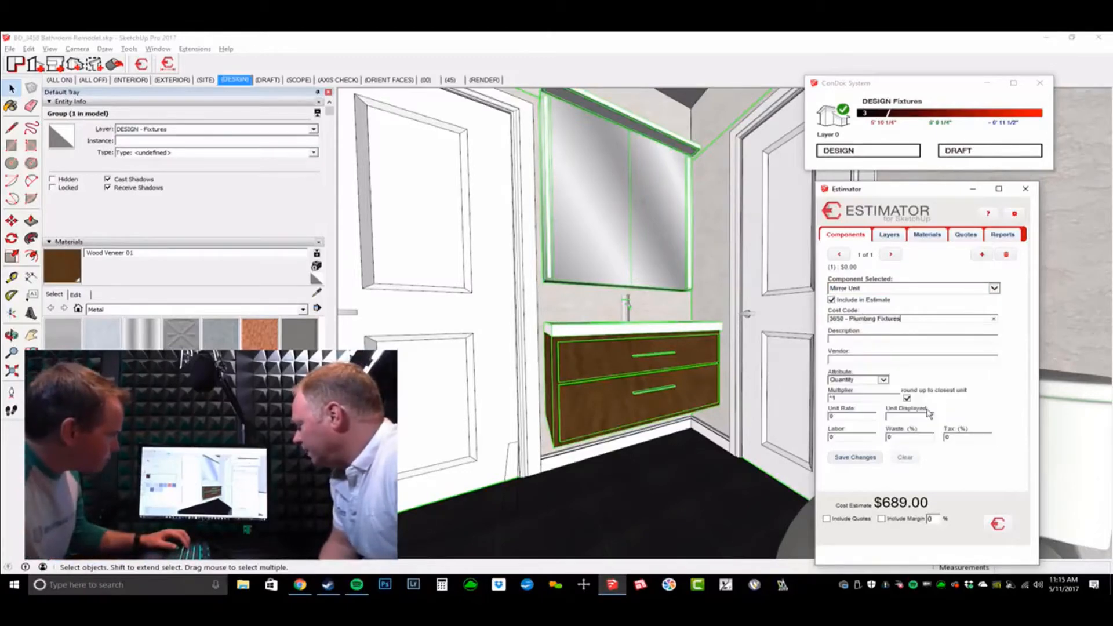
click(860, 419)
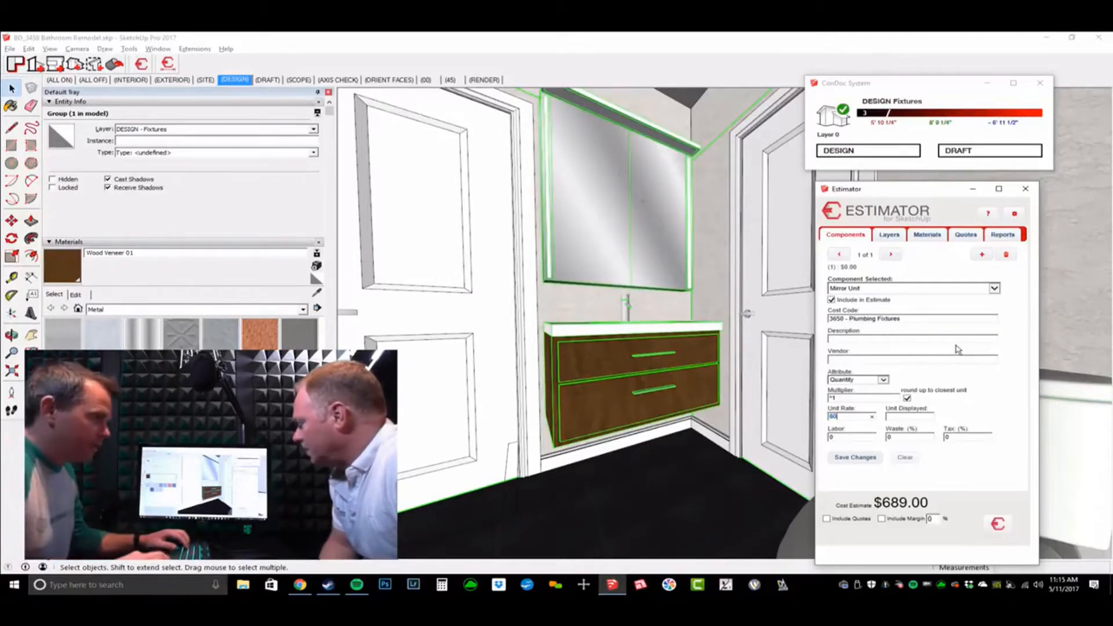
key(Tab)
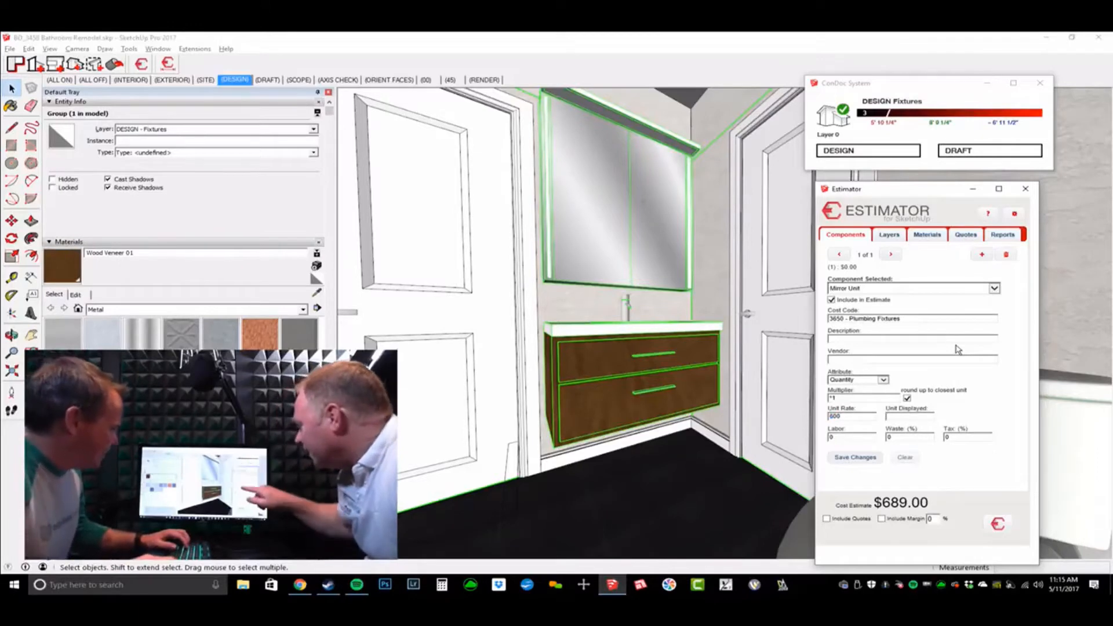
text(ea)
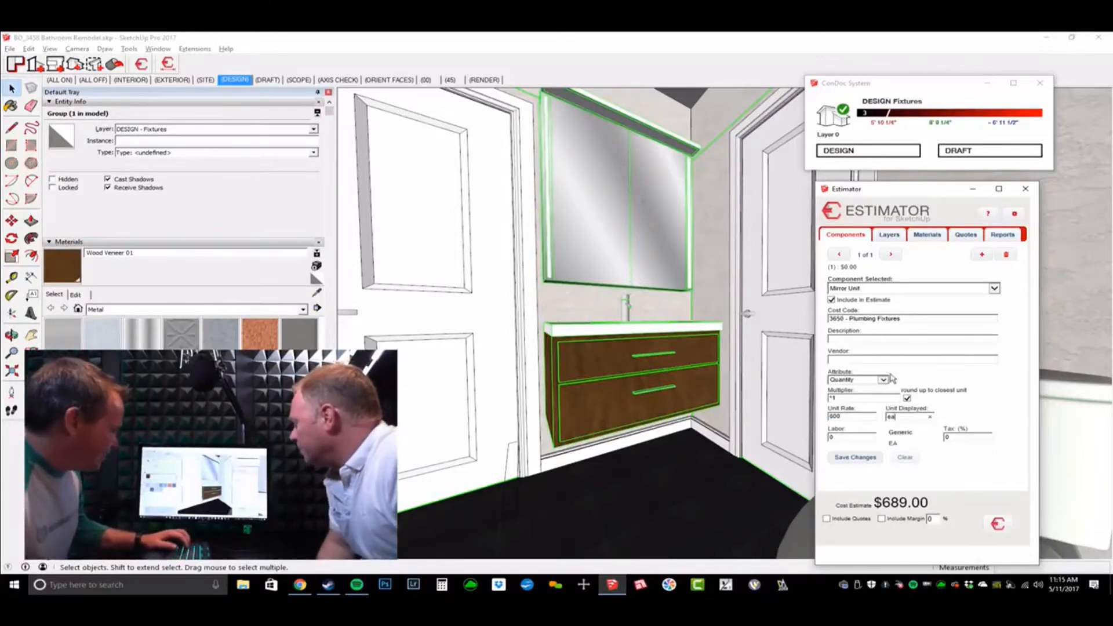
click(893, 443)
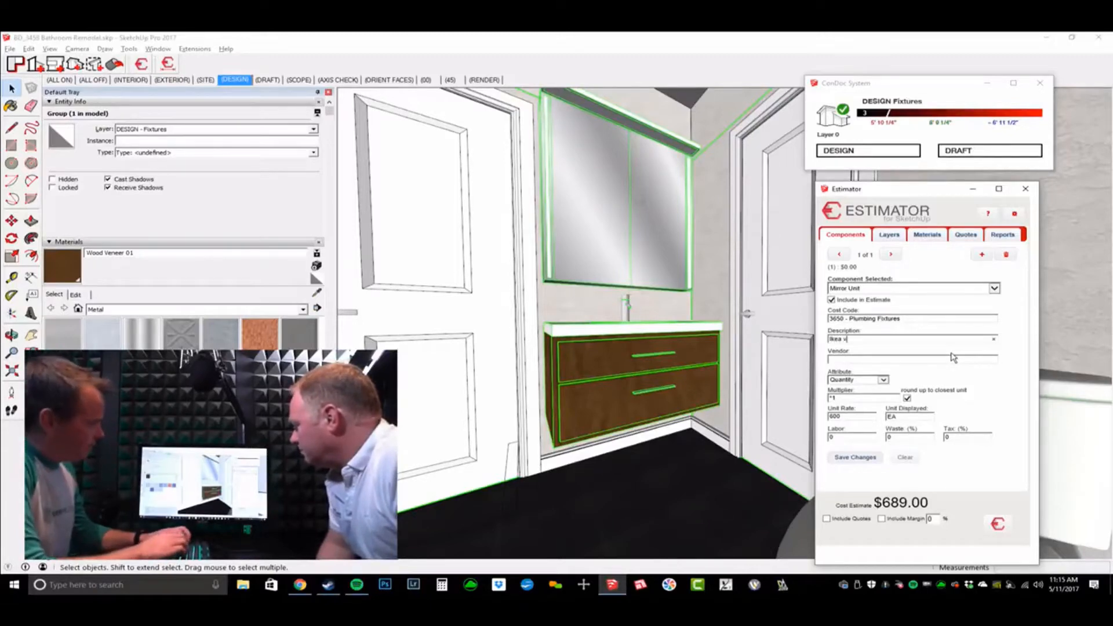
Step: Enter the description 'Ikea vanity and mirror' and save, raising the estimate to $1,289.00
text(Ikea vanity and mirr)
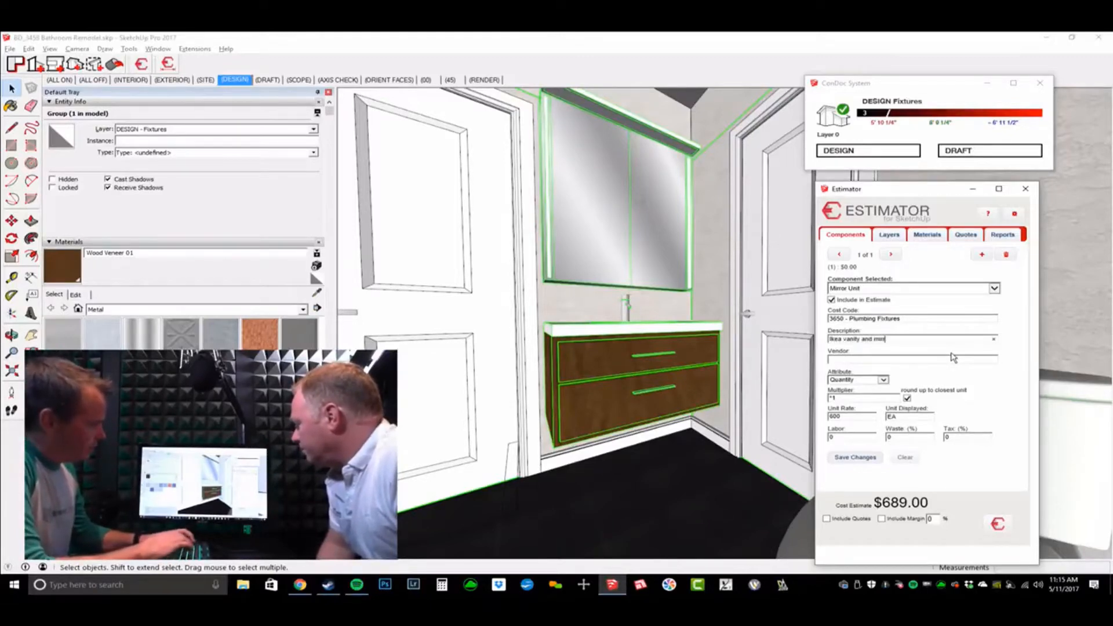
text(or)
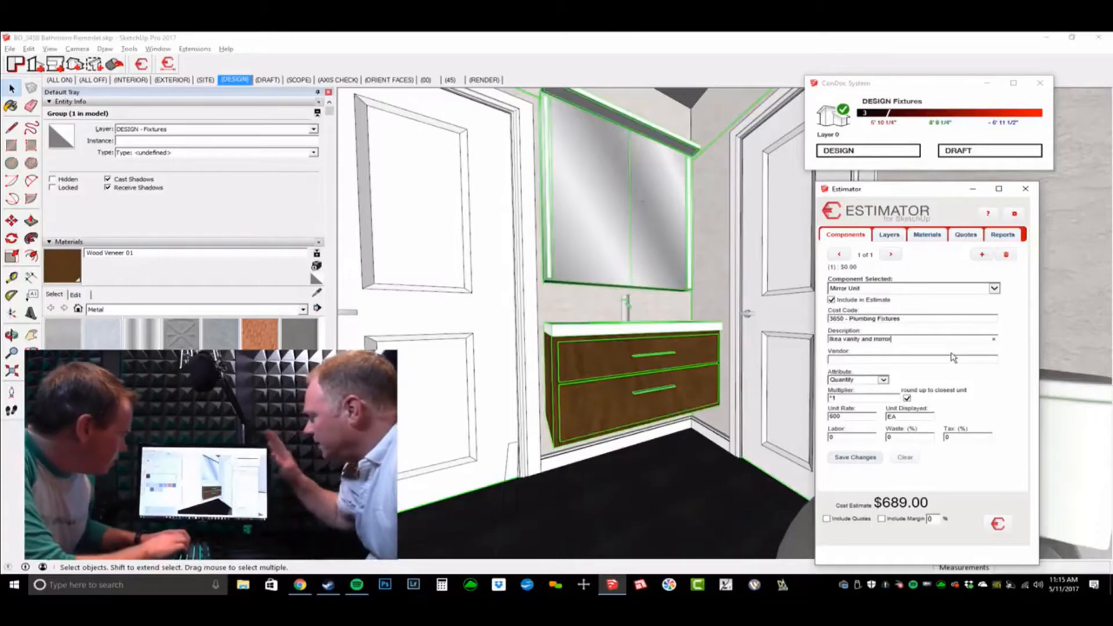
key(BackSpace)
key(BackSpace)
key(BackSpace)
key(BackSpace)
key(BackSpace)
key(BackSpace)
key(BackSpace)
key(BackSpace)
key(BackSpace)
key(BackSpace)
key(BackSpace)
key(BackSpace)
key(BackSpace)
key(BackSpace)
key(BackSpace)
key(BackSpace)
key(BackSpace)
key(BackSpace)
key(BackSpace)
key(BackSpace)
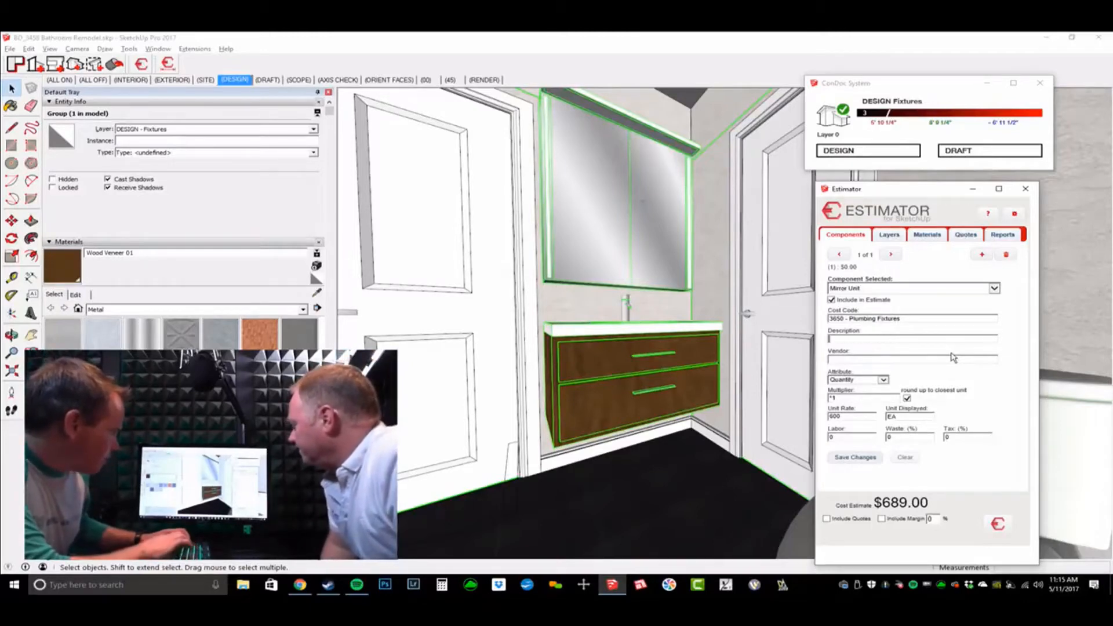
key(Tab)
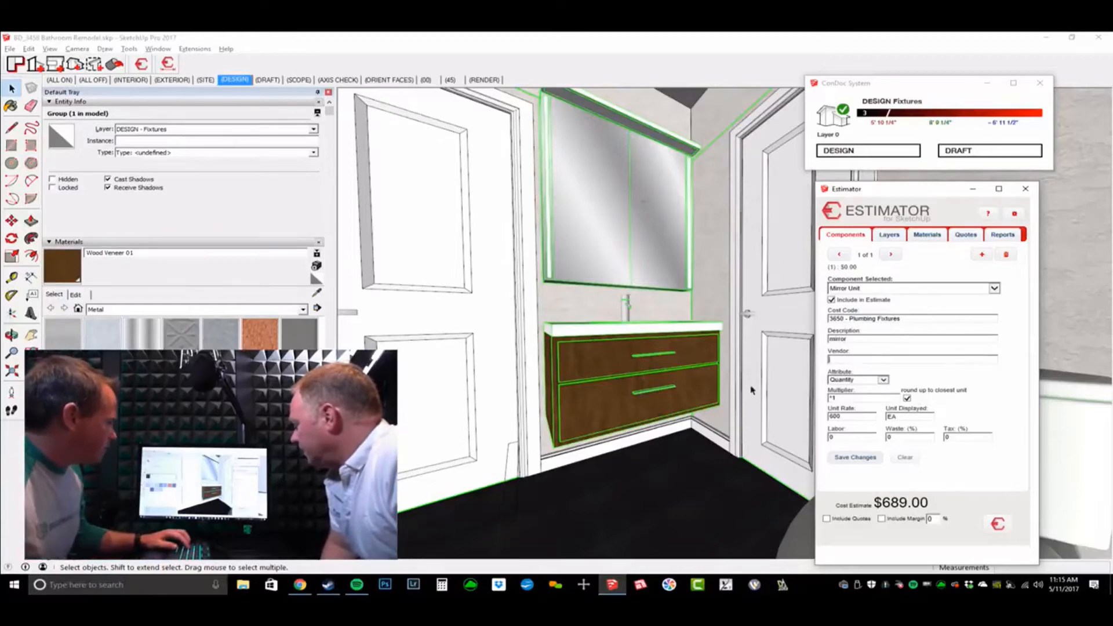
middle_drag(751, 388, 749, 392)
click(855, 457)
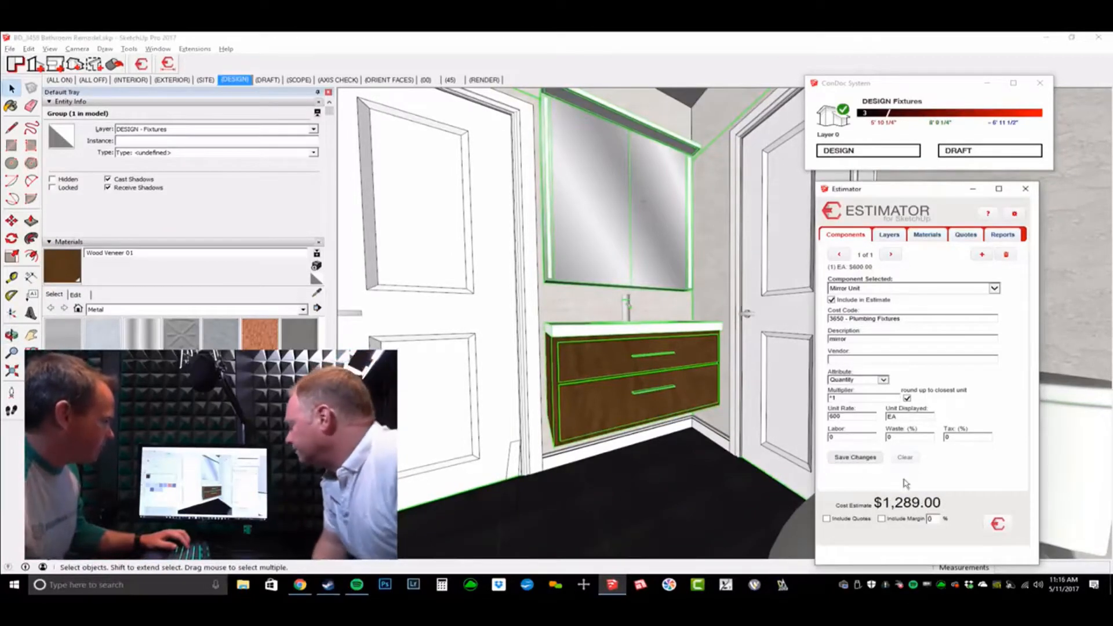
Step: Select the vanity mirror group, orbit toward the door, and show Estimator's Layers costing
click(694, 271)
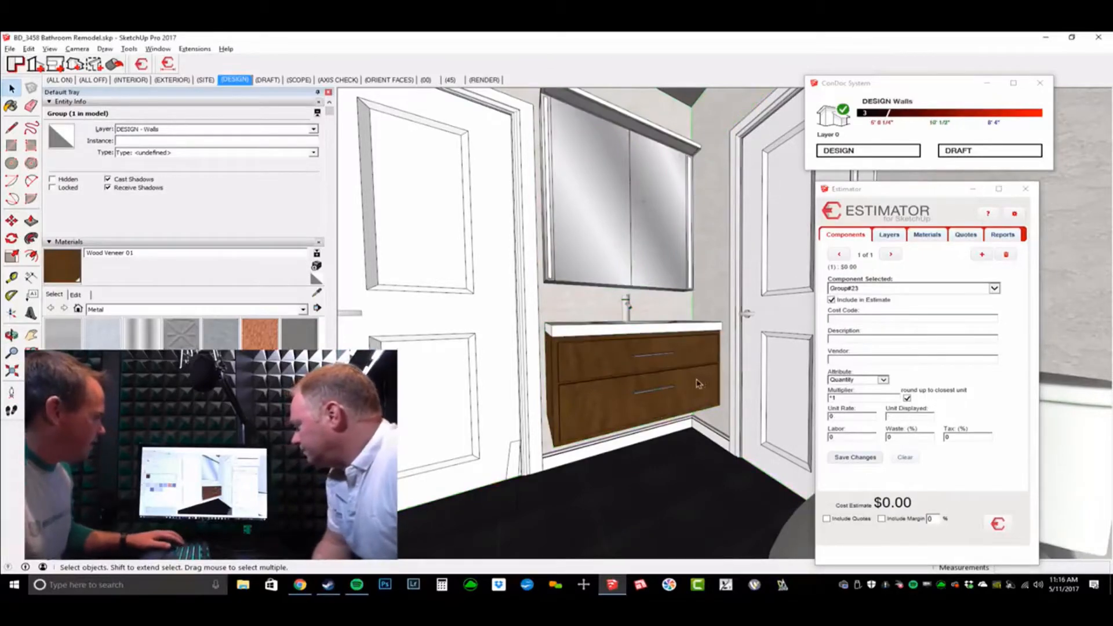
scroll(697, 383, up, 1)
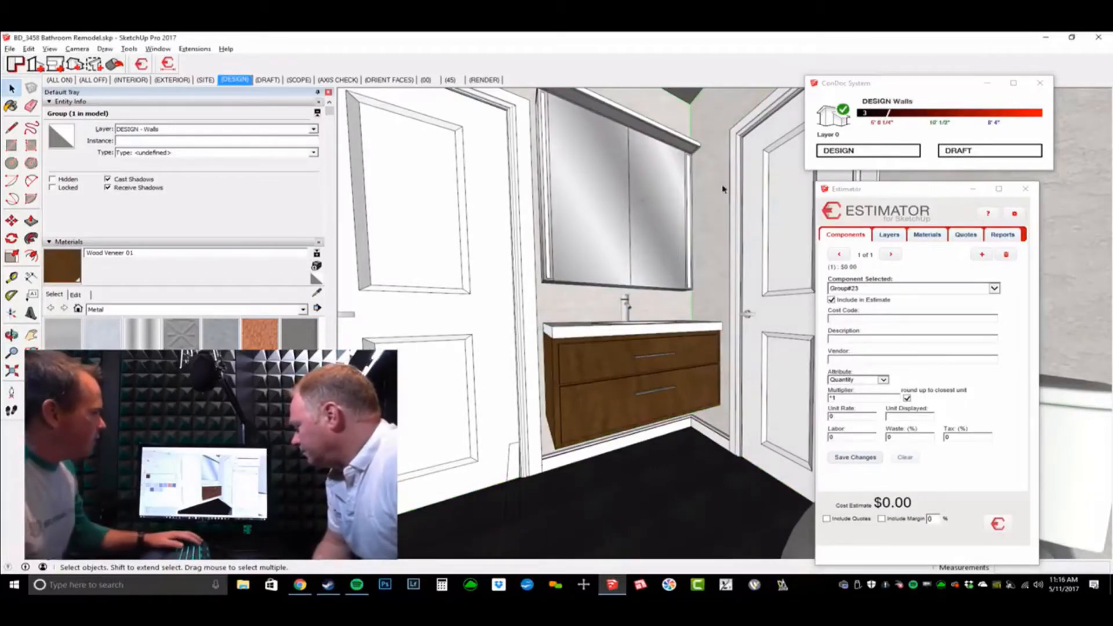
click(624, 210)
middle_drag(612, 400, 740, 332)
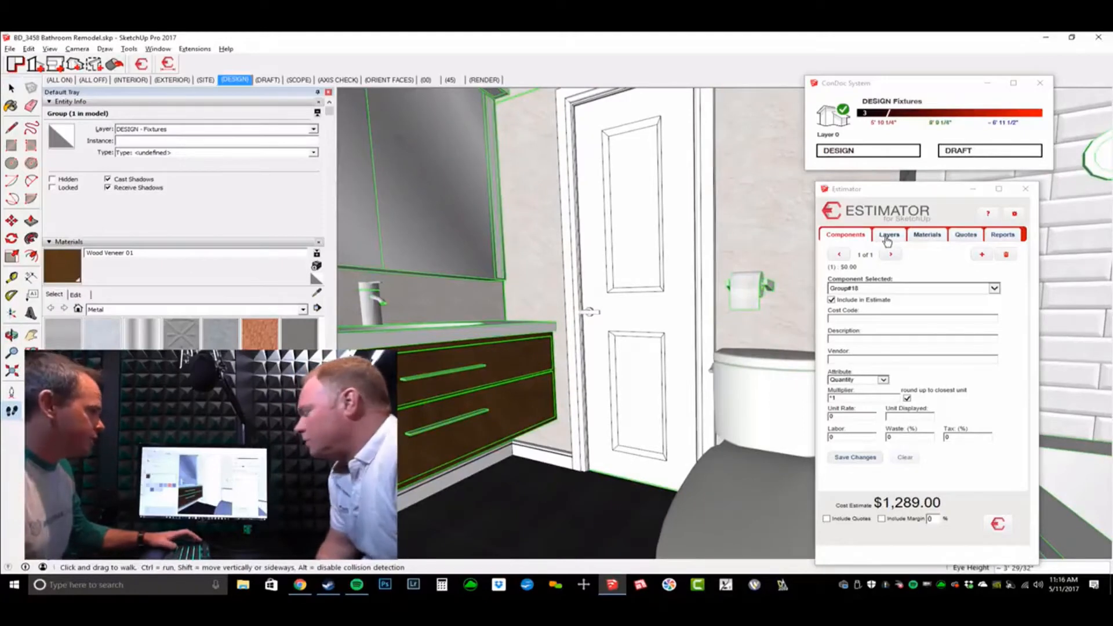
click(888, 234)
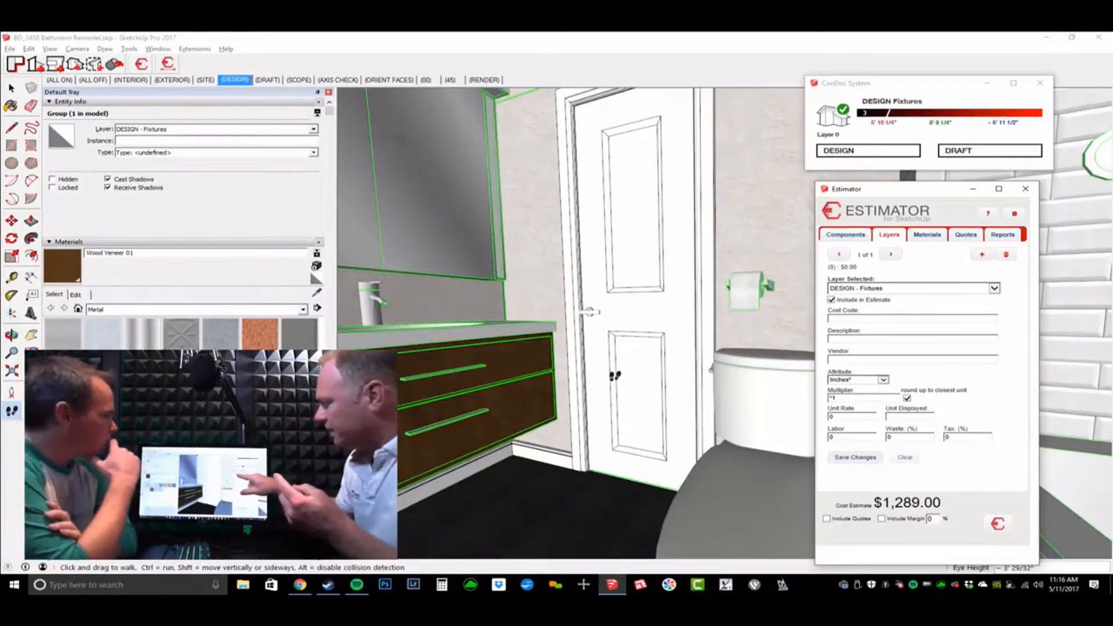
Step: Switch Estimator back to the Components tab, showing Group#18's entry
click(835, 234)
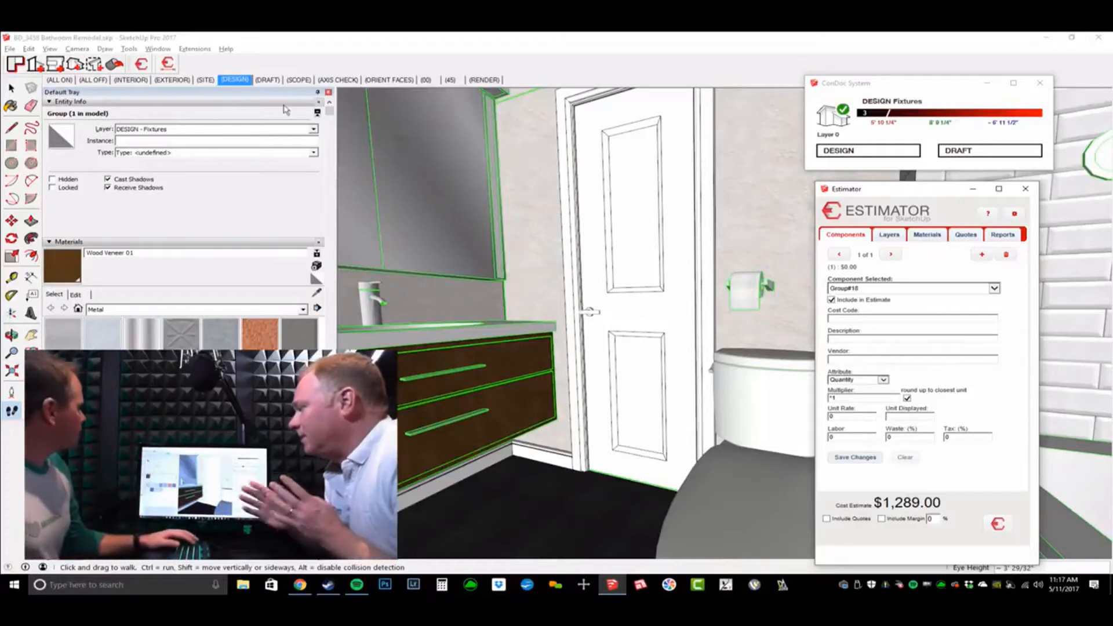
click(168, 66)
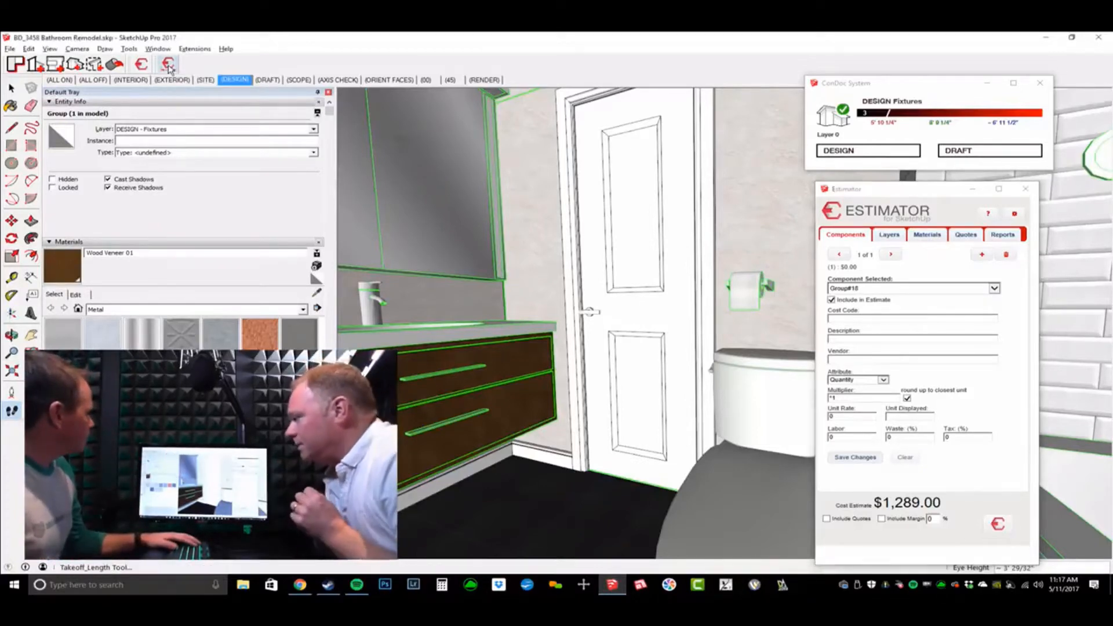
Step: Enlarge the takeoff window, choose the Baseboard collection, and count the first 7-foot baseboard run
drag(411, 103, 442, 105)
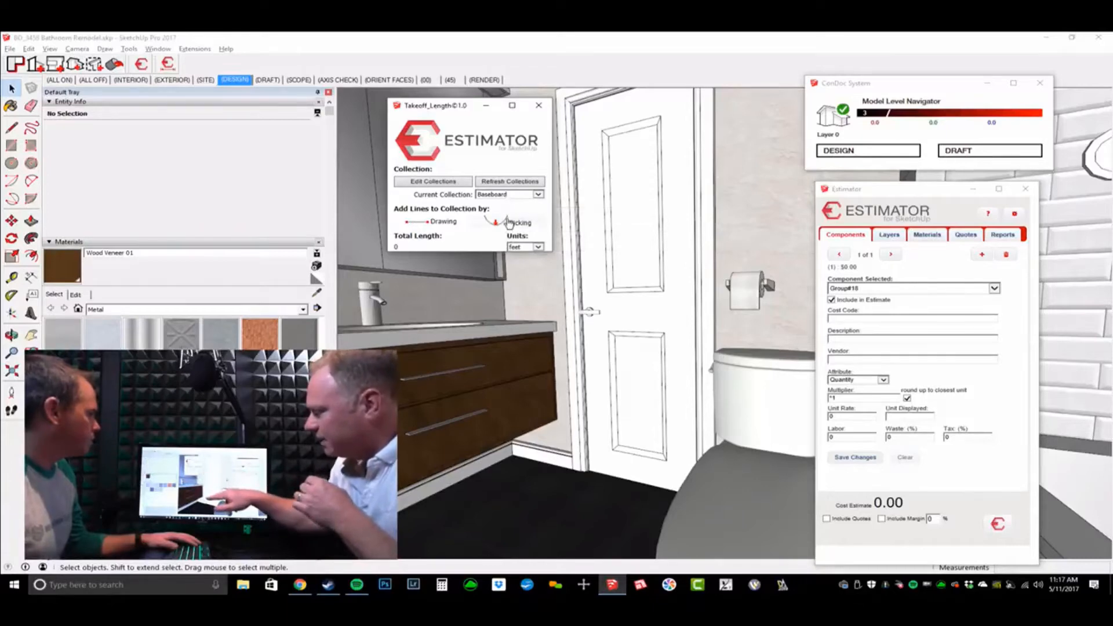
drag(505, 261, 506, 316)
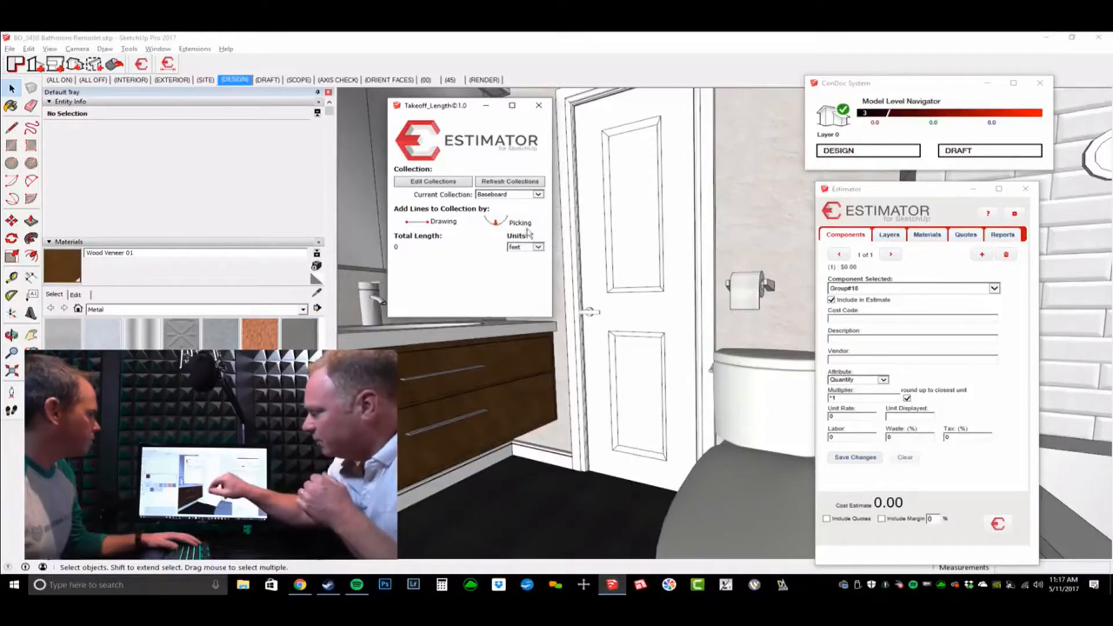
click(526, 196)
click(524, 196)
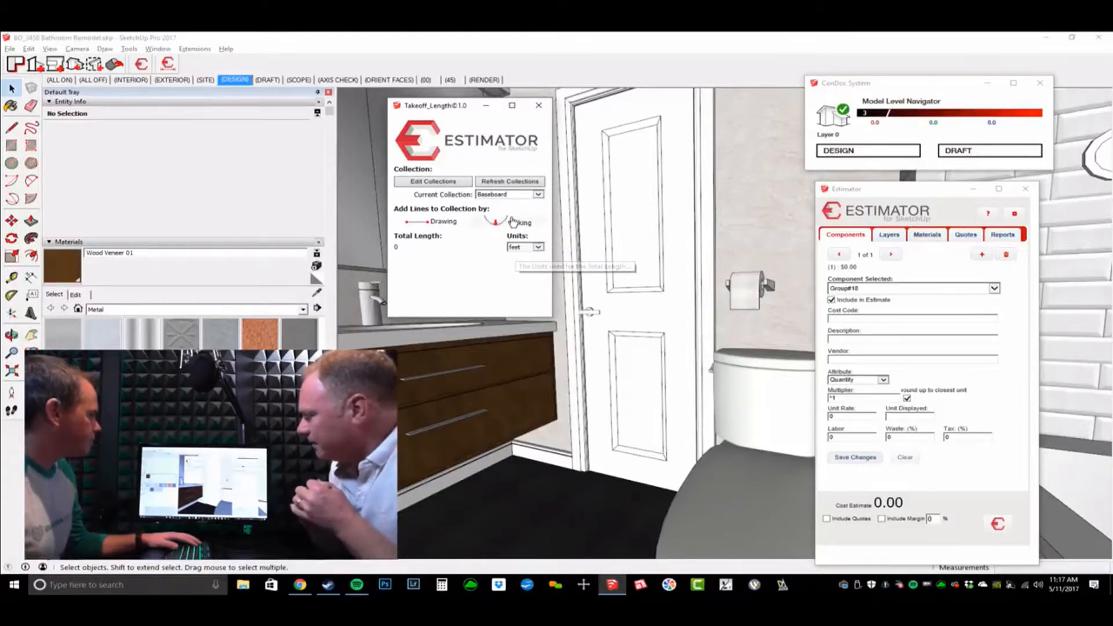
middle_drag(675, 316, 703, 345)
click(508, 422)
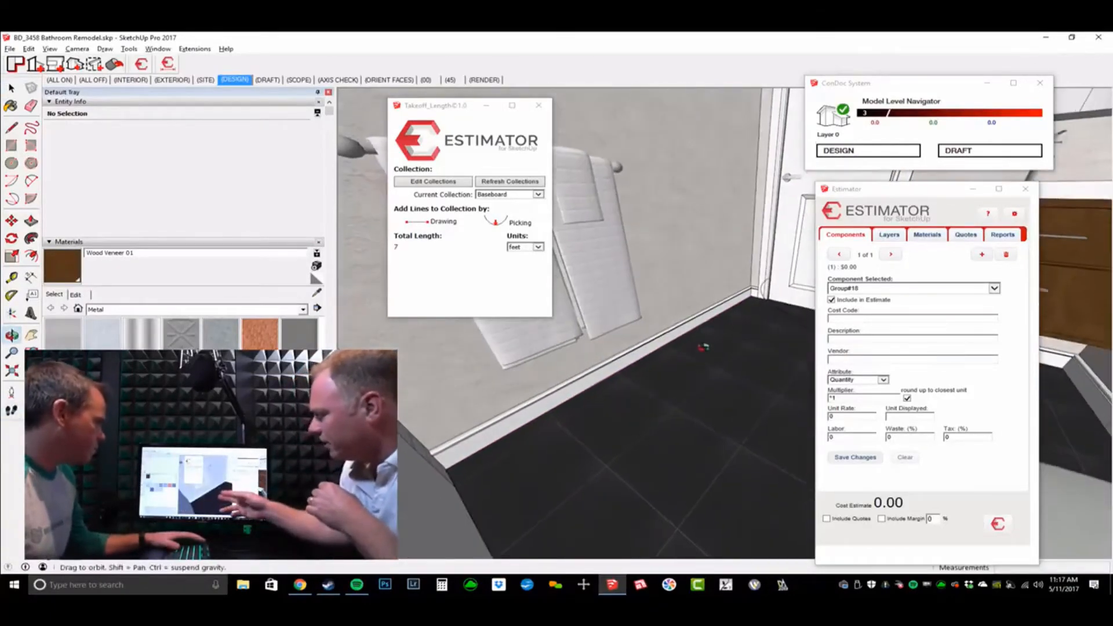
Step: Count the next baseboard edges near the room corner in the Baseboard takeoff
key(w)
drag(704, 346, 730, 330)
key(Escape)
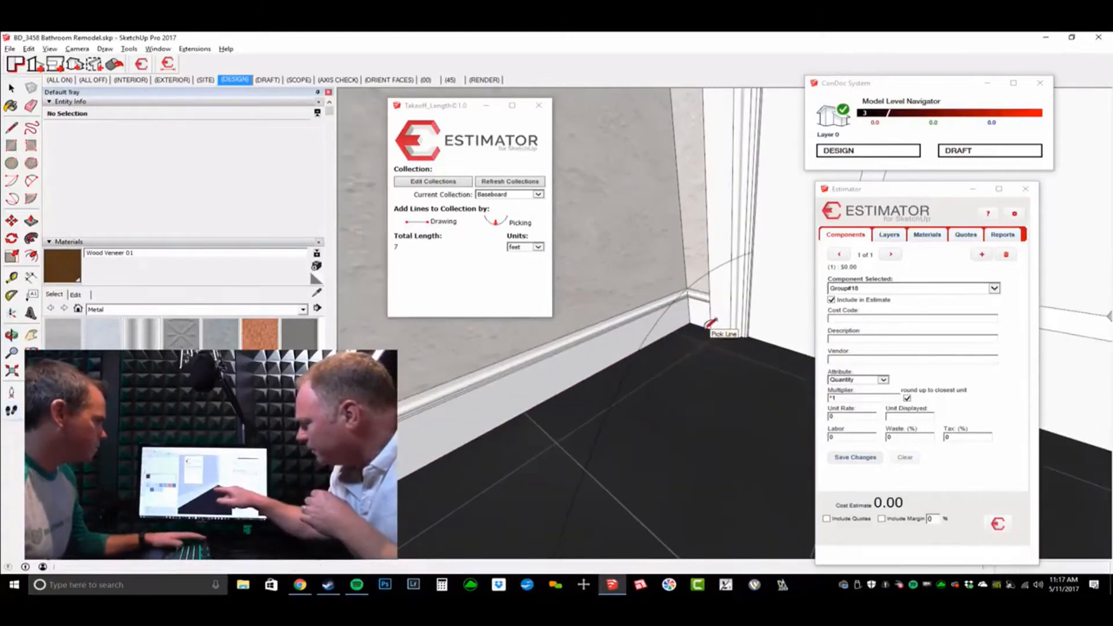
click(628, 320)
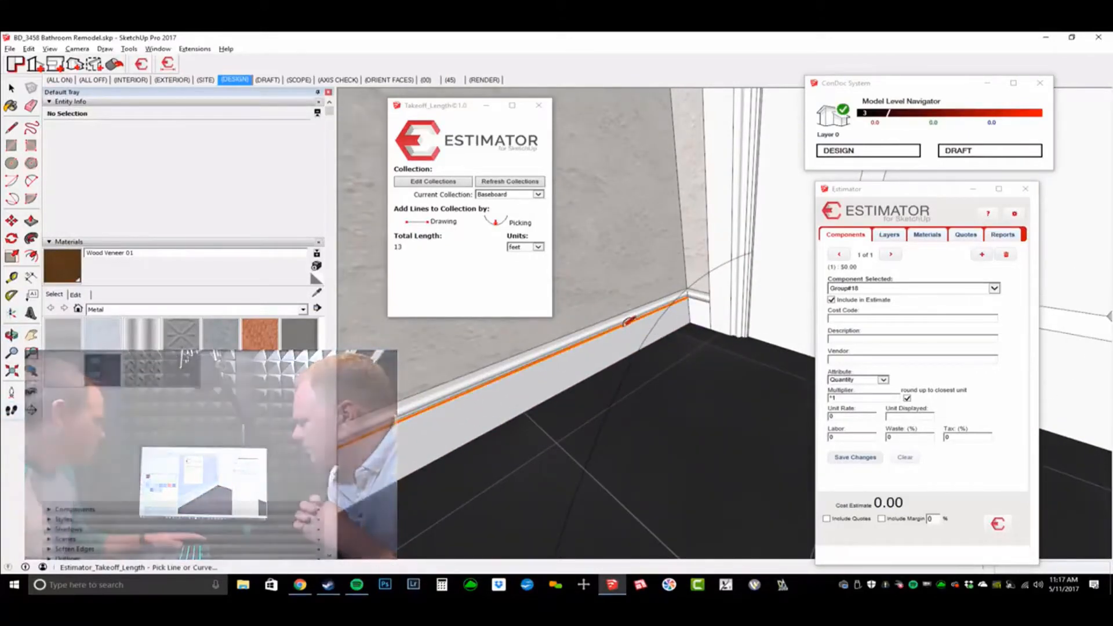
middle_drag(514, 413, 678, 344)
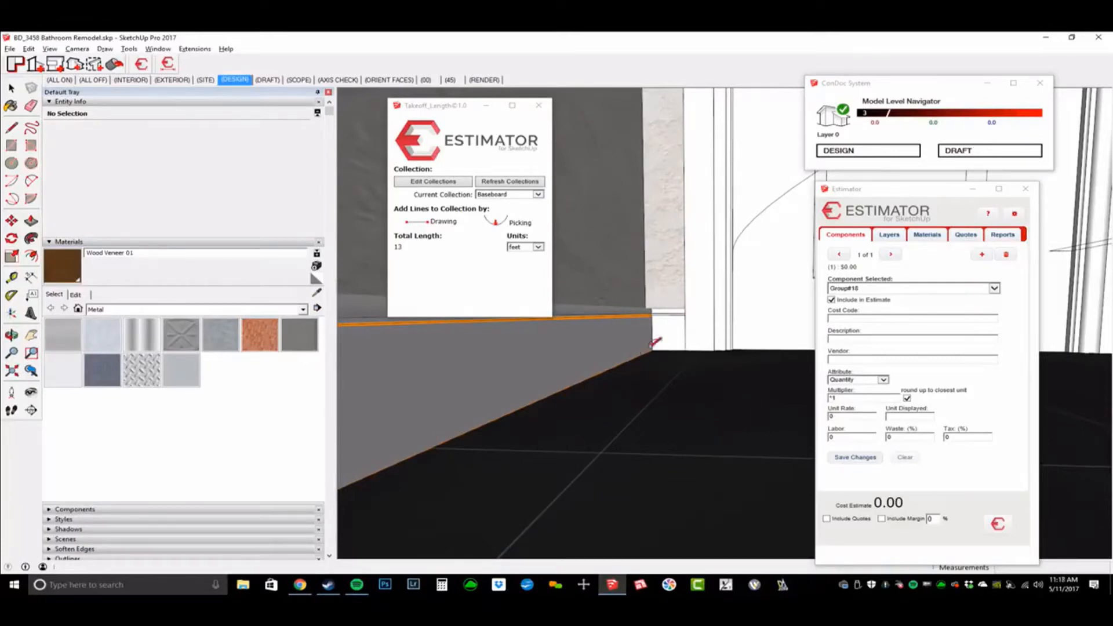
middle_drag(683, 328, 674, 401)
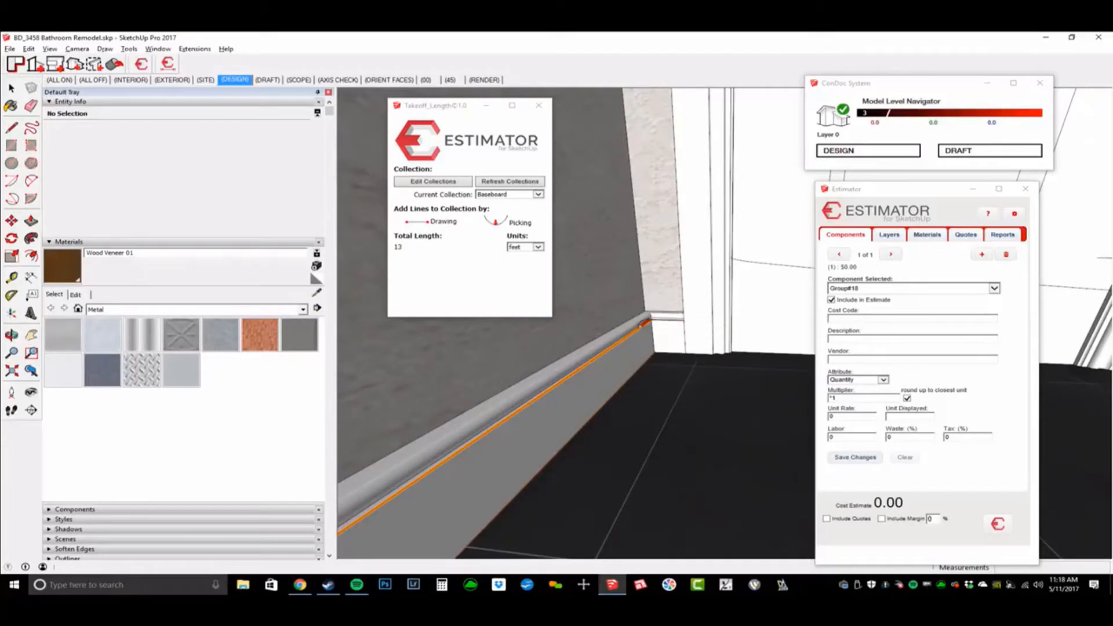
key(alt)
click(667, 318)
Step: Add the baseboard under the vanity and the corner edges, bringing the total to 19 feet
key(w)
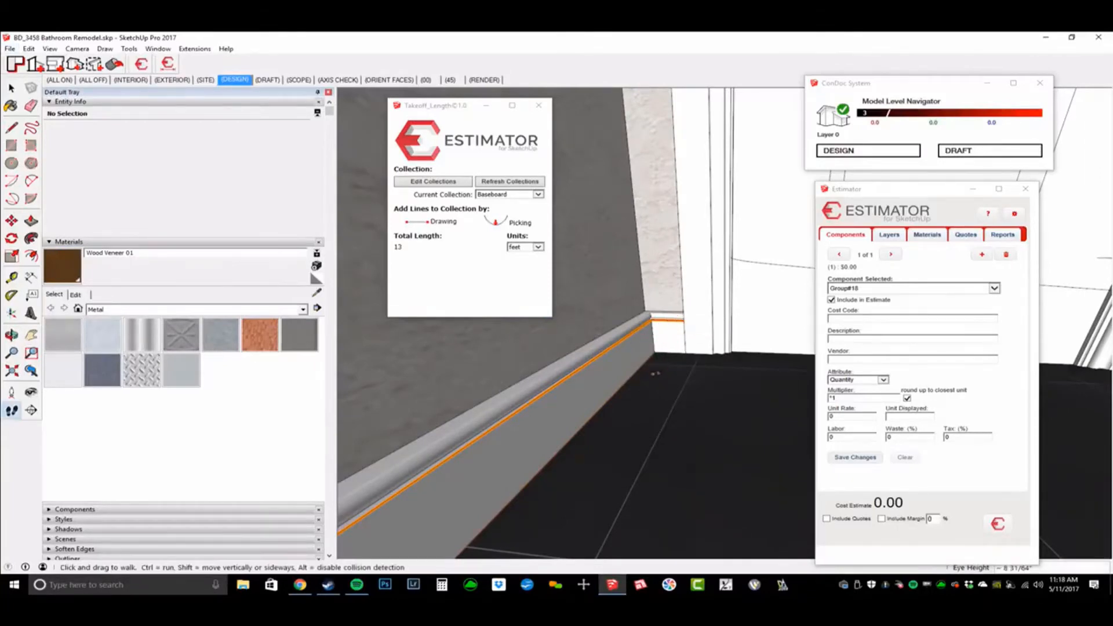
shift+middle_drag(744, 329, 562, 365)
middle_drag(538, 416, 755, 380)
click(671, 357)
click(725, 333)
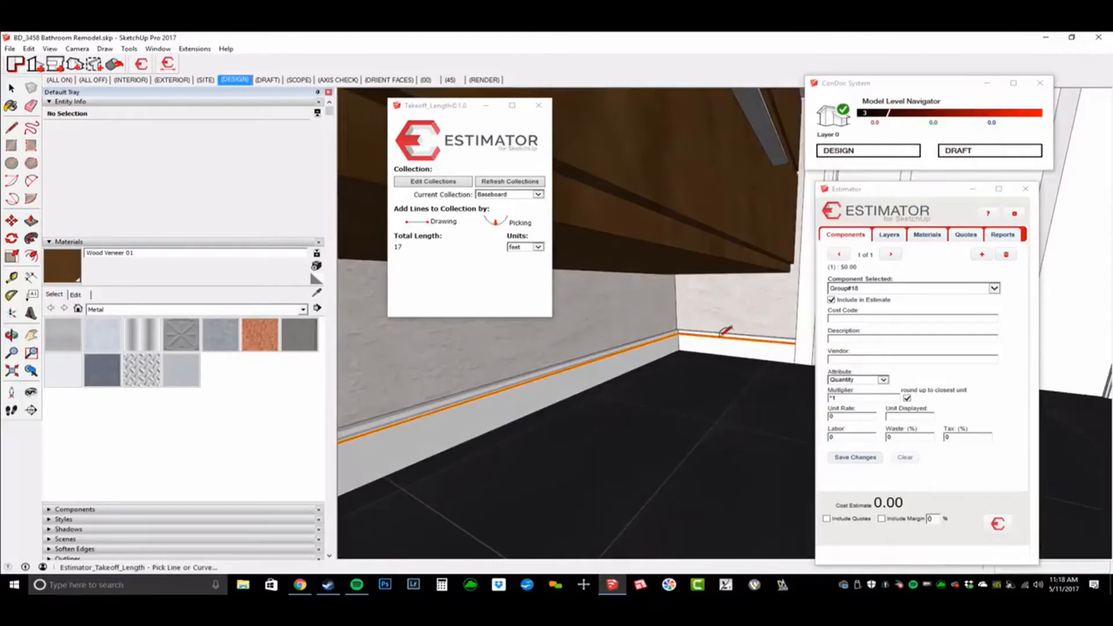
middle_drag(725, 333, 687, 366)
click(724, 370)
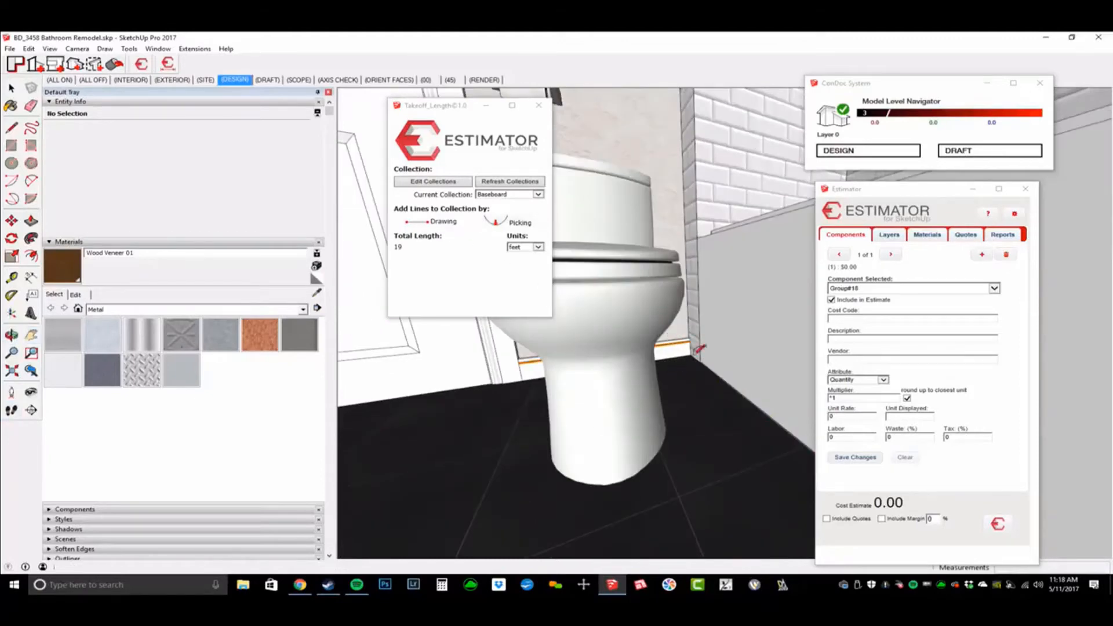
Step: Reframe the view on the toilet and collapse the Entity Info and Materials panels
middle_drag(732, 387, 738, 393)
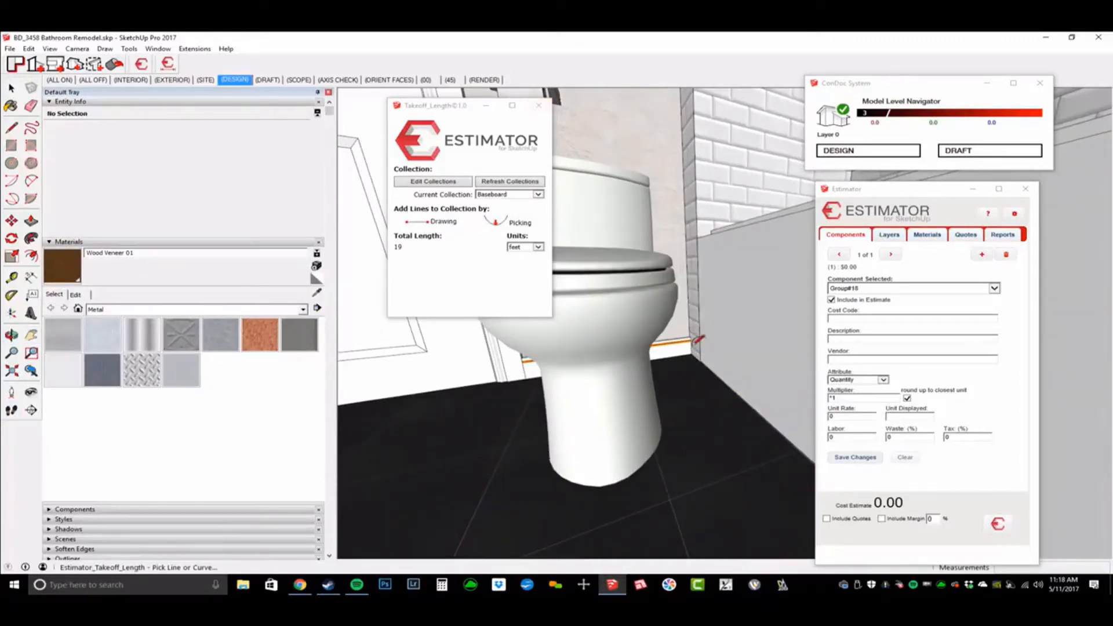
middle_drag(743, 371, 699, 388)
key(space)
key(w)
drag(742, 340, 723, 354)
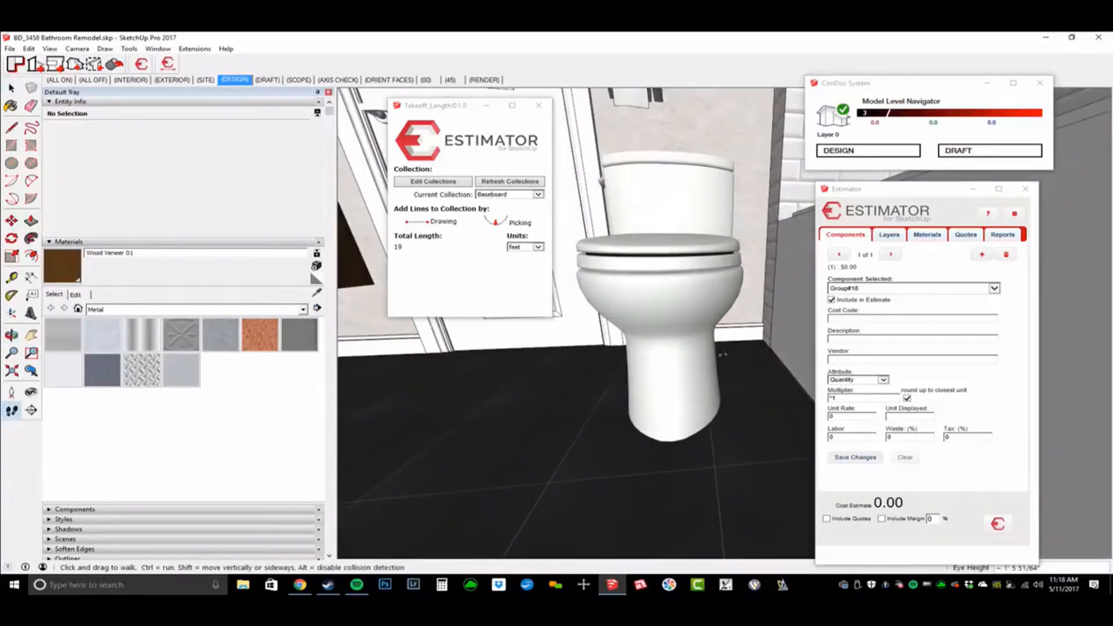
click(98, 104)
click(95, 113)
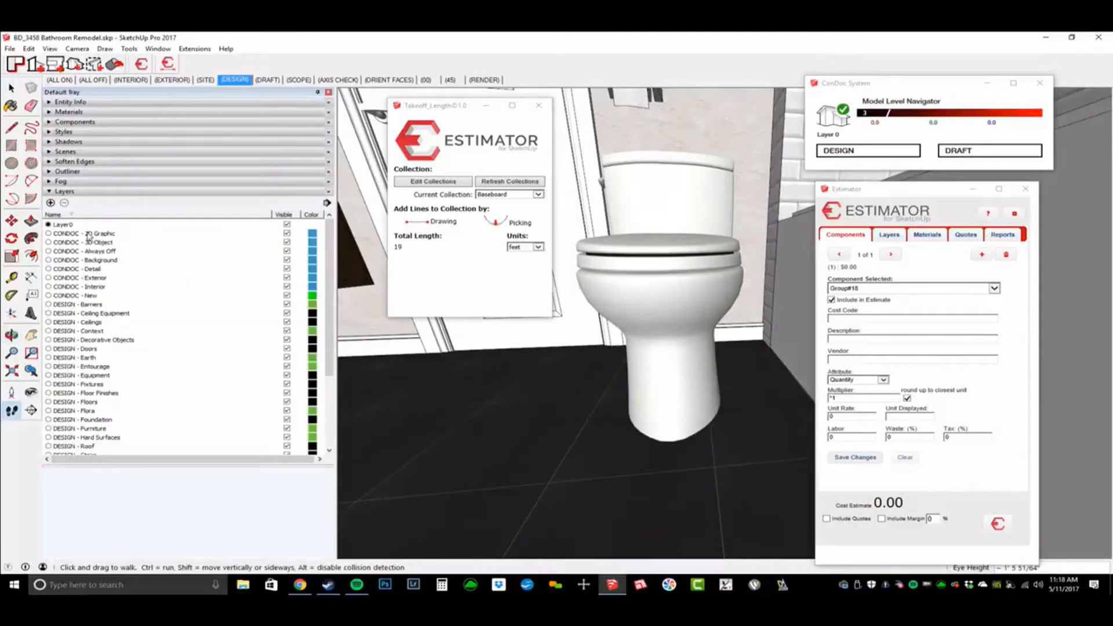
Step: Select the Takeoff_Length_Trim_Int_Baseboard layer and apply the (ALL OFF) scene to hide the layers
scroll(174, 400, down, 4)
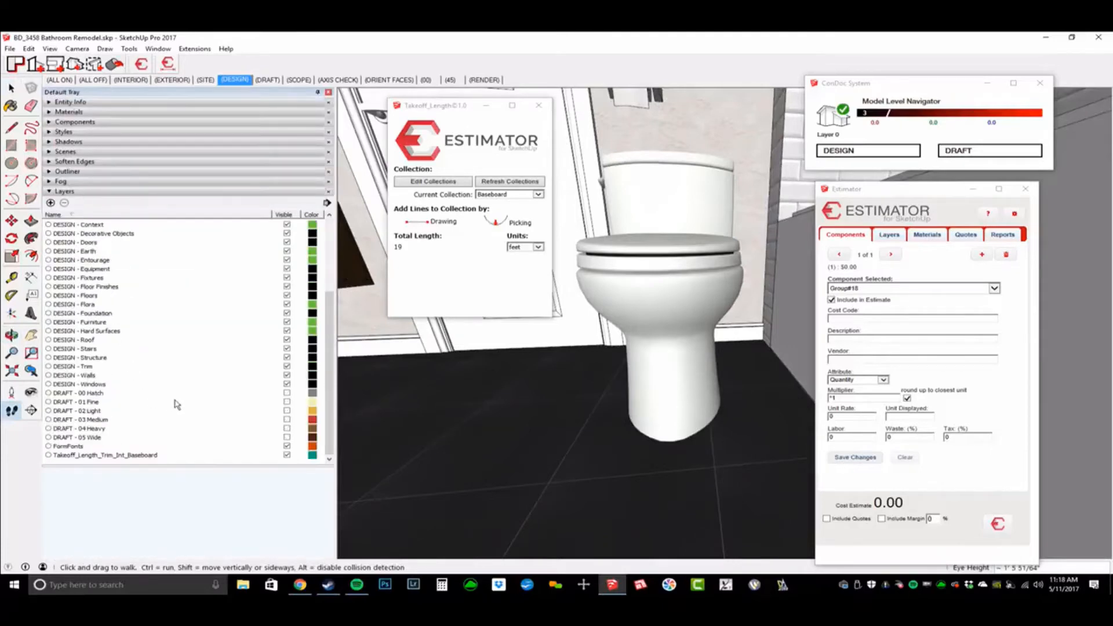
click(116, 455)
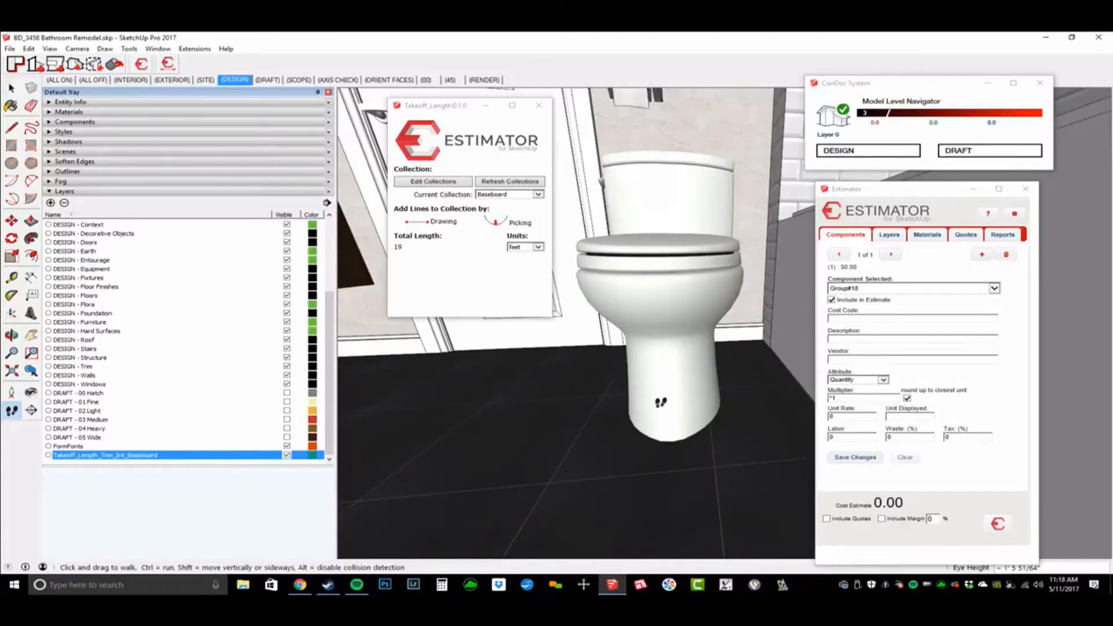
middle_drag(667, 391, 672, 389)
click(102, 81)
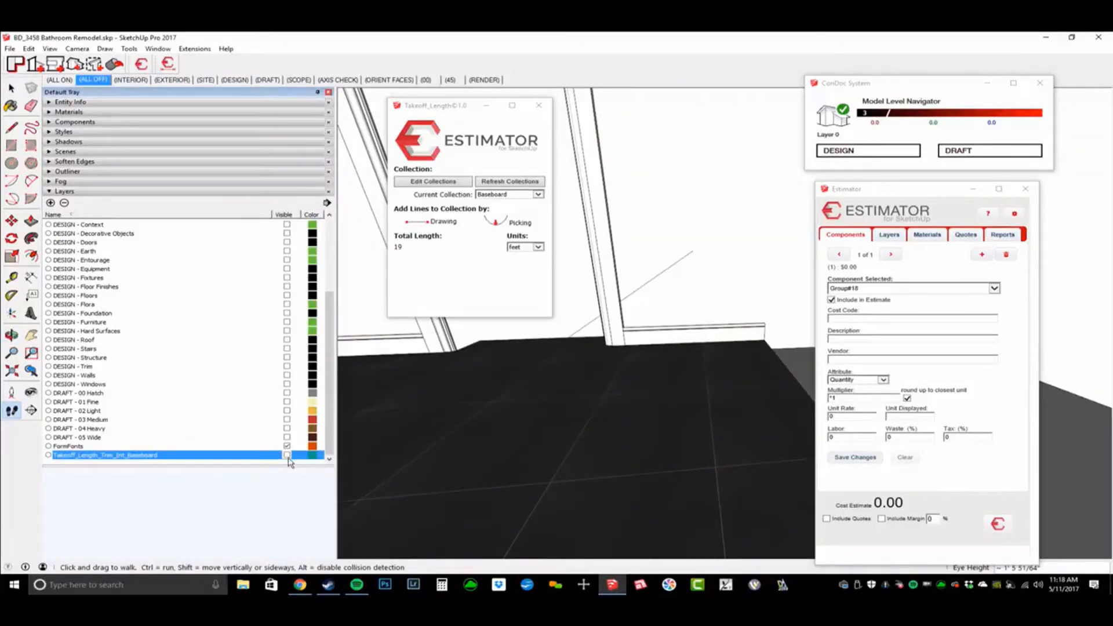
Step: Combine the door frame and front baseboard into a single group
middle_drag(610, 323, 636, 401)
scroll(638, 406, down, 8)
middle_drag(628, 458, 805, 404)
middle_drag(735, 388, 751, 277)
click(665, 314)
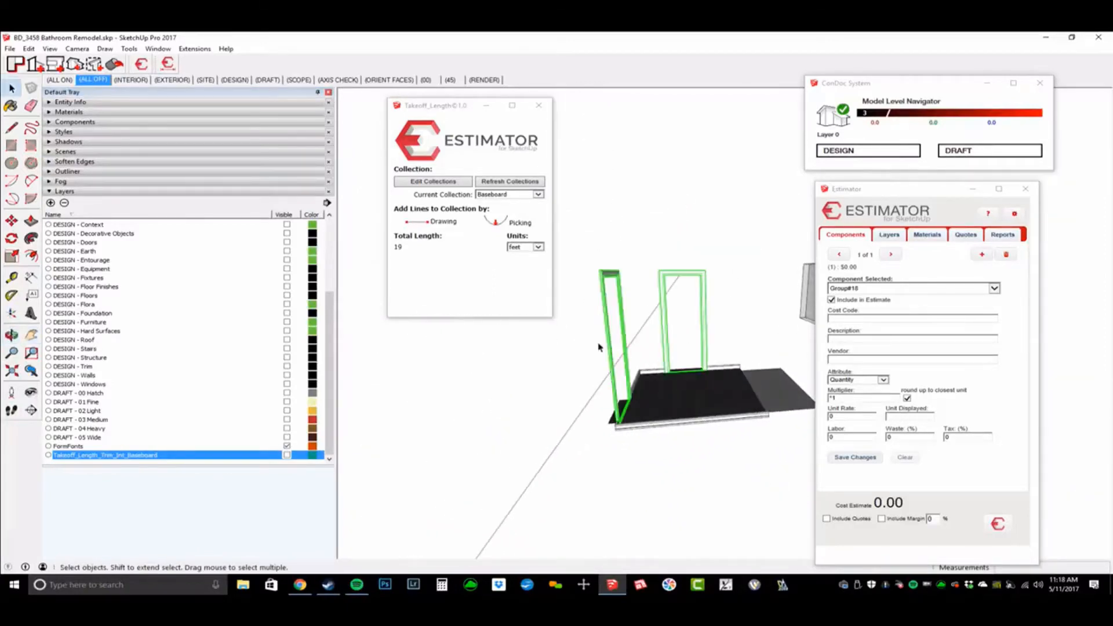
scroll(666, 315, up, 3)
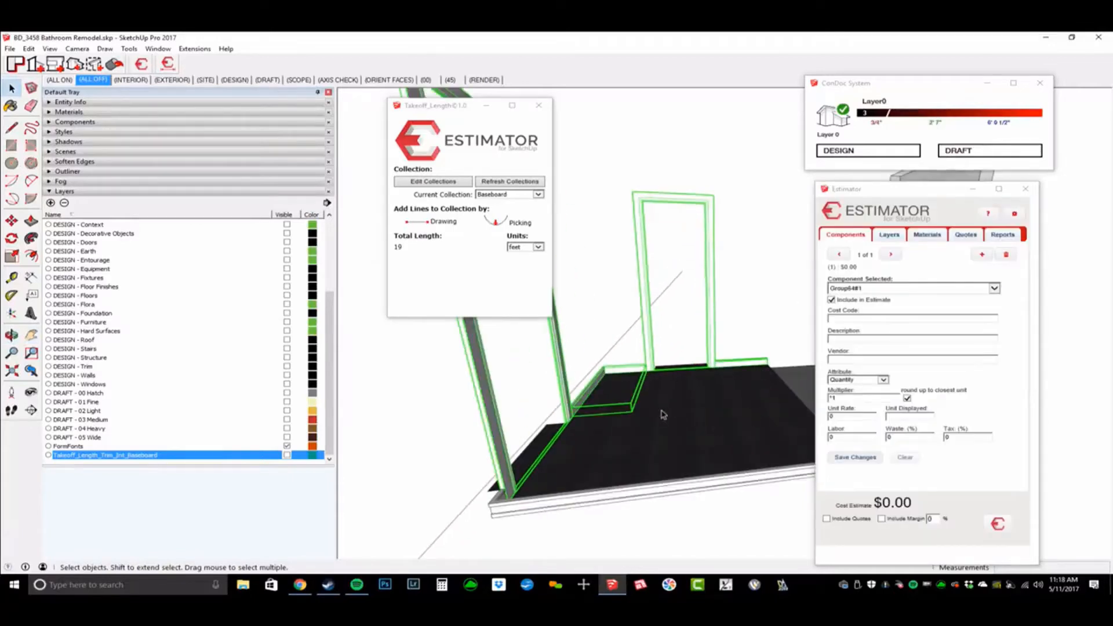
shift+click(502, 505)
middle_drag(502, 506, 717, 413)
scroll(760, 432, down, 3)
key(space)
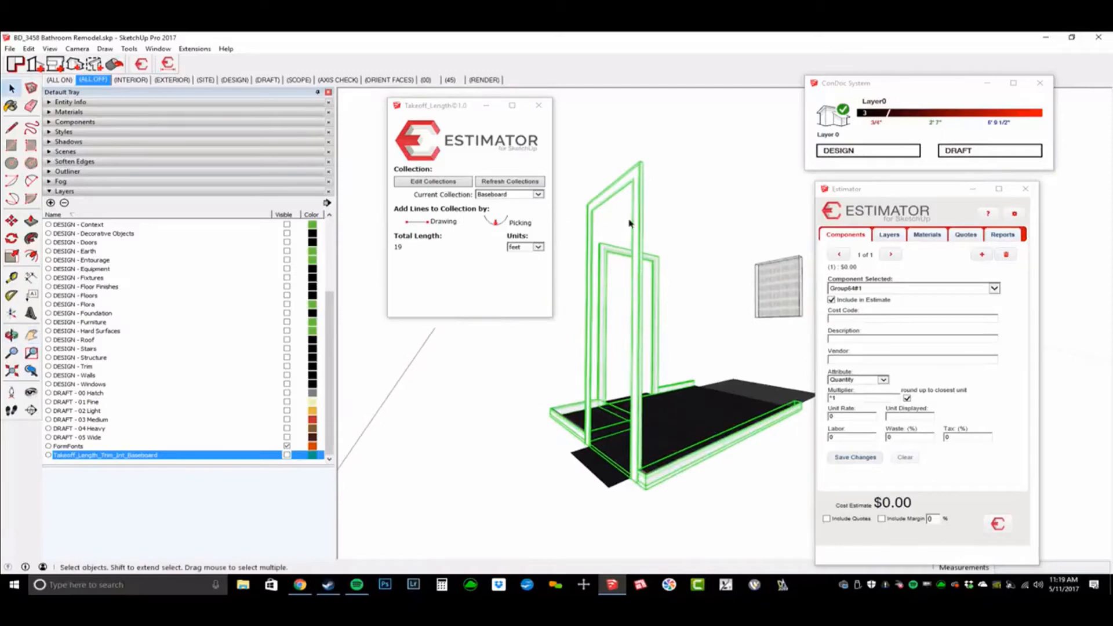
right_click(636, 213)
click(688, 314)
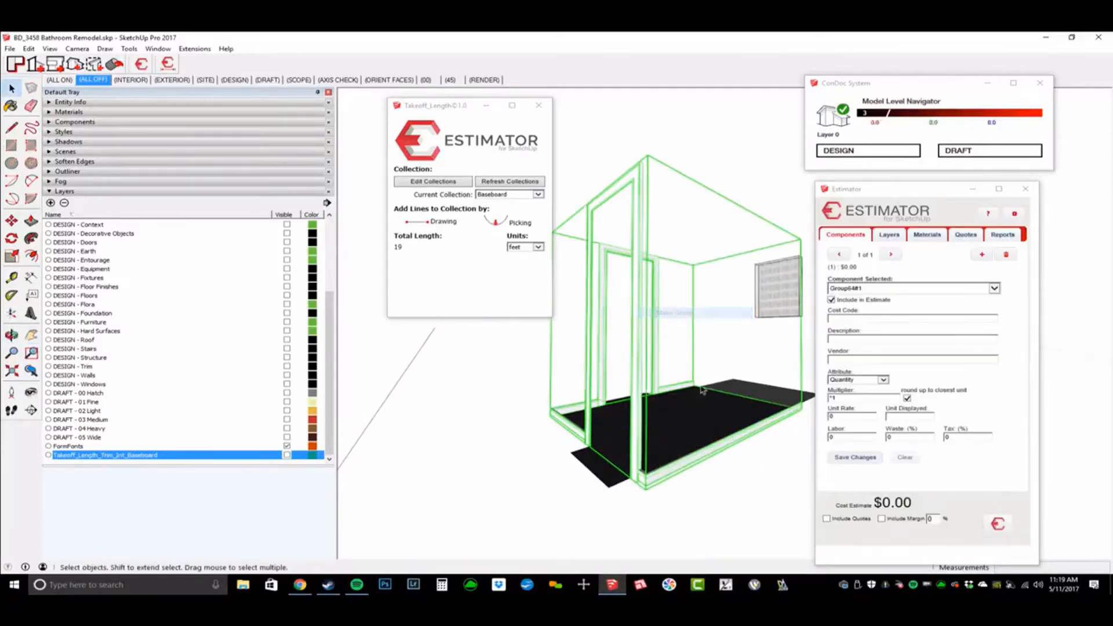
Step: Move the new group onto a hidden layer and make the baseboard takeoff layer visible
click(143, 102)
click(155, 133)
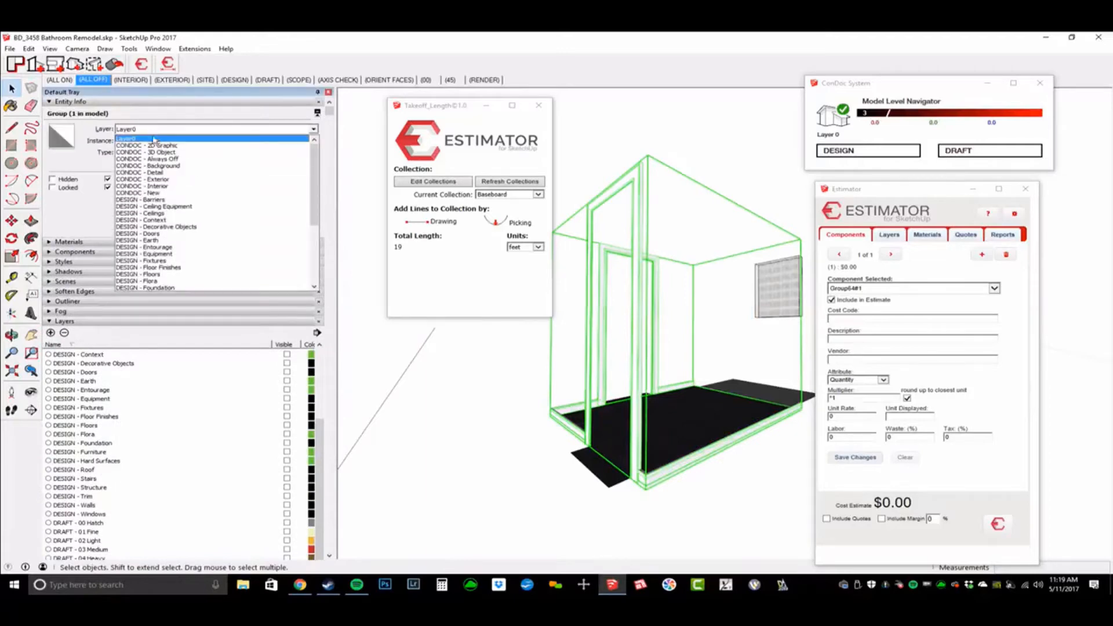
scroll(174, 272, down, 3)
click(174, 287)
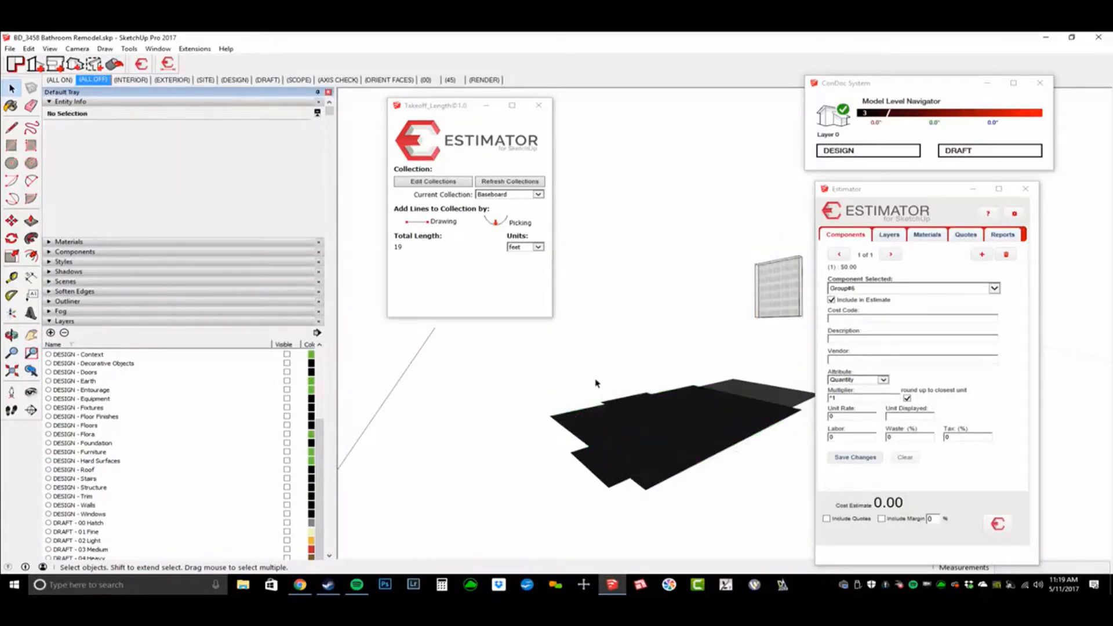
mouse_move(596, 383)
middle_down()
mouse_move(602, 432)
mouse_move(597, 395)
middle_up()
scroll(200, 469, down, 3)
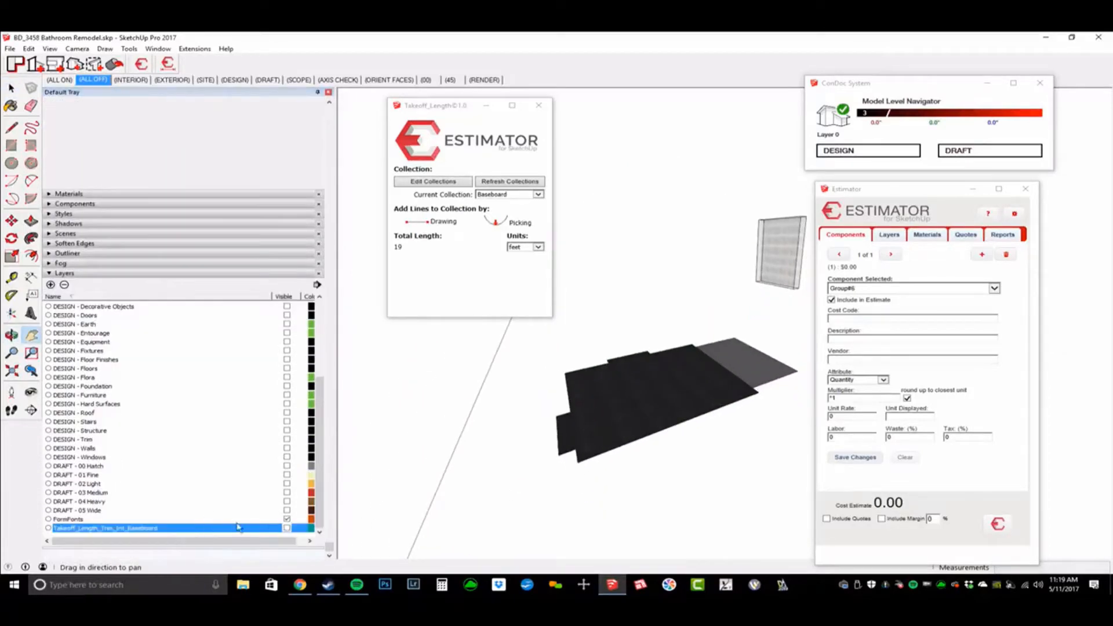
click(287, 528)
scroll(595, 371, up, 5)
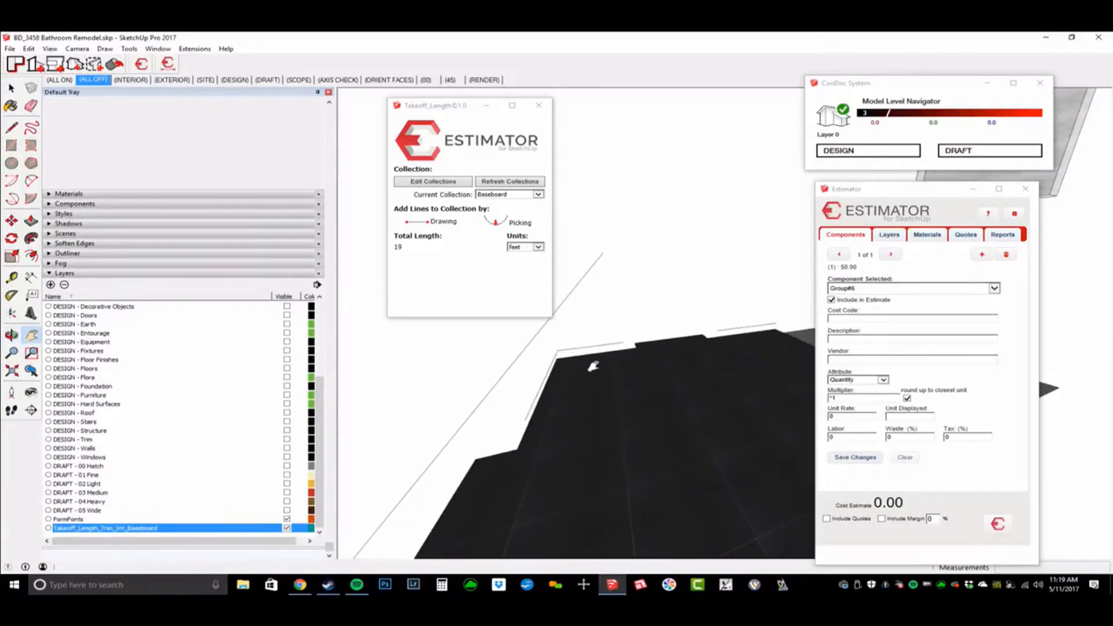
scroll(595, 366, up, 4)
Step: Put the floor group on the DESIGN - Floors layer
click(609, 389)
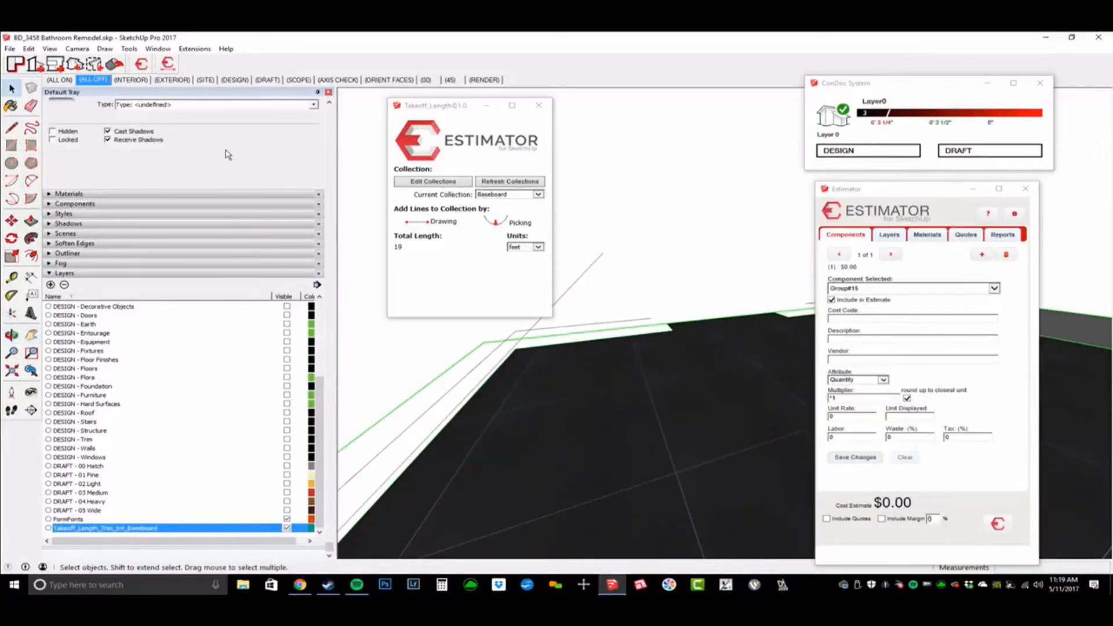
click(214, 129)
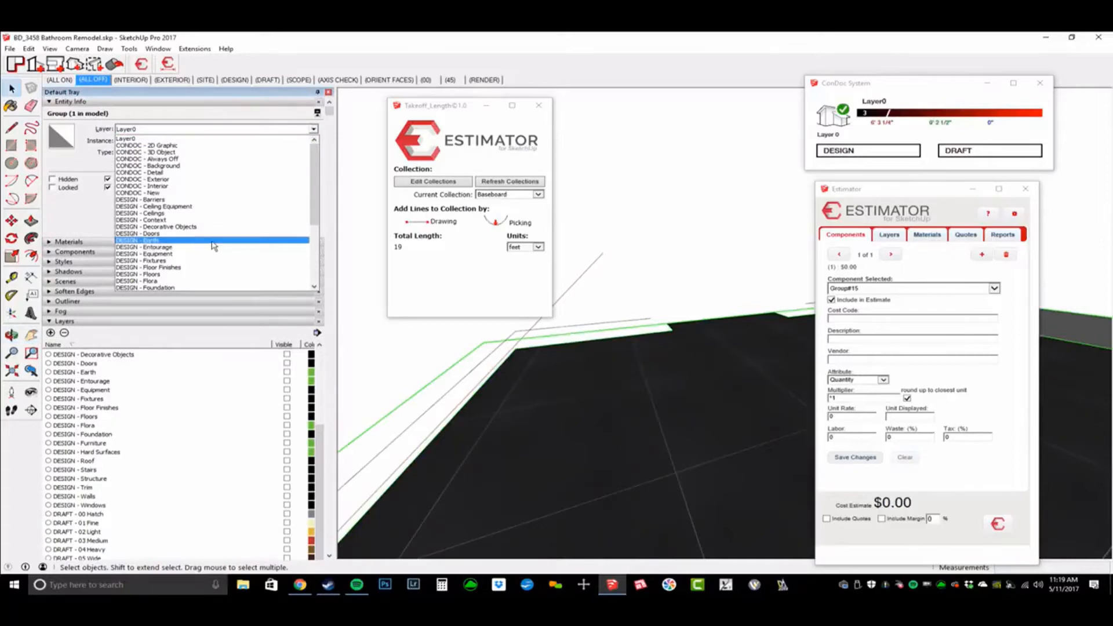
scroll(214, 255, down, 1)
click(214, 256)
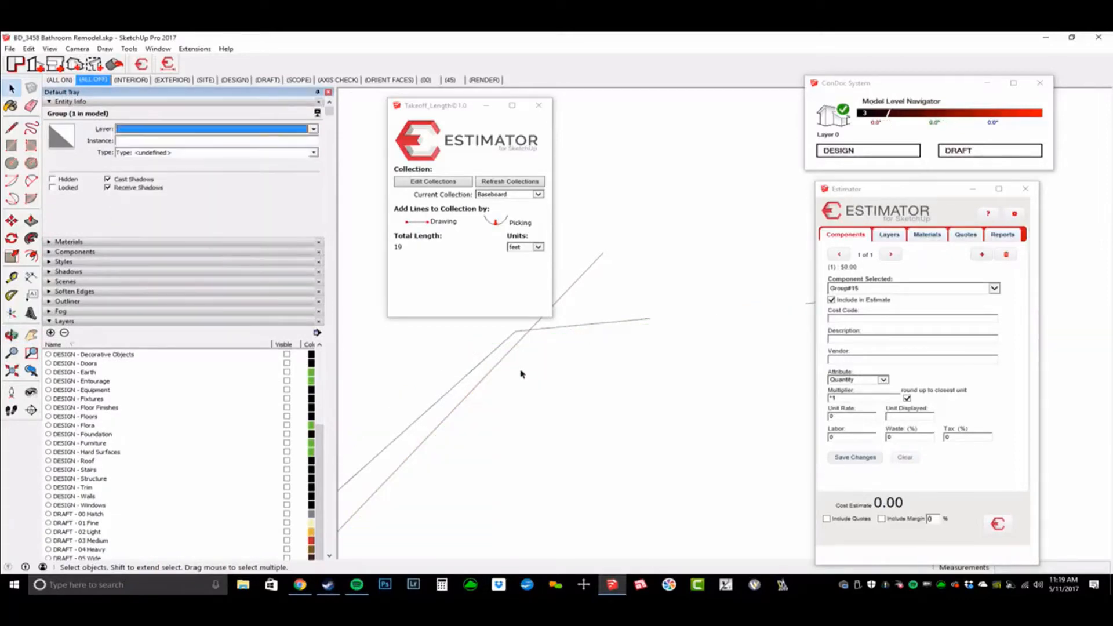
middle_drag(521, 373, 664, 379)
Step: Walk to the tiled panel and put it on the DESIGN - Walls layer
key(w)
drag(550, 399, 666, 331)
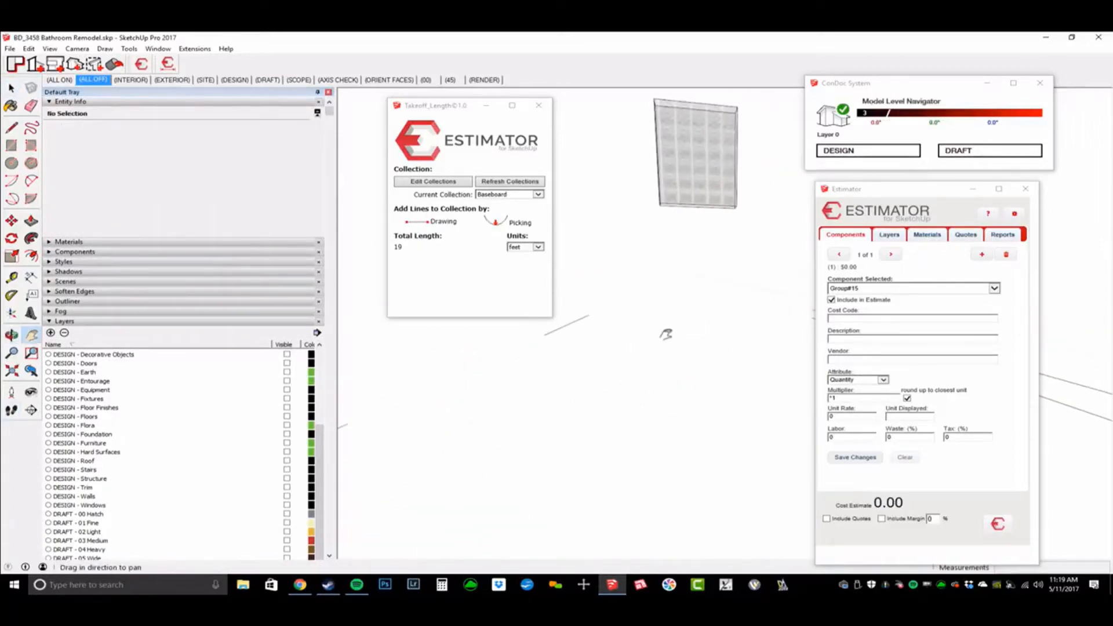
key(space)
click(696, 182)
click(214, 129)
scroll(192, 255, down, 4)
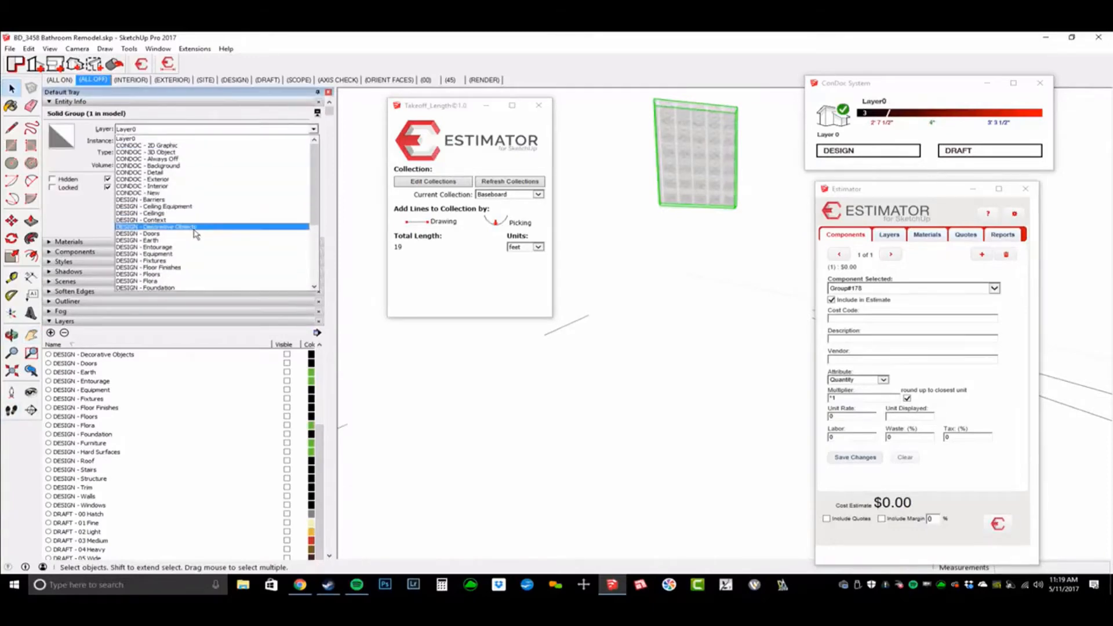
click(190, 255)
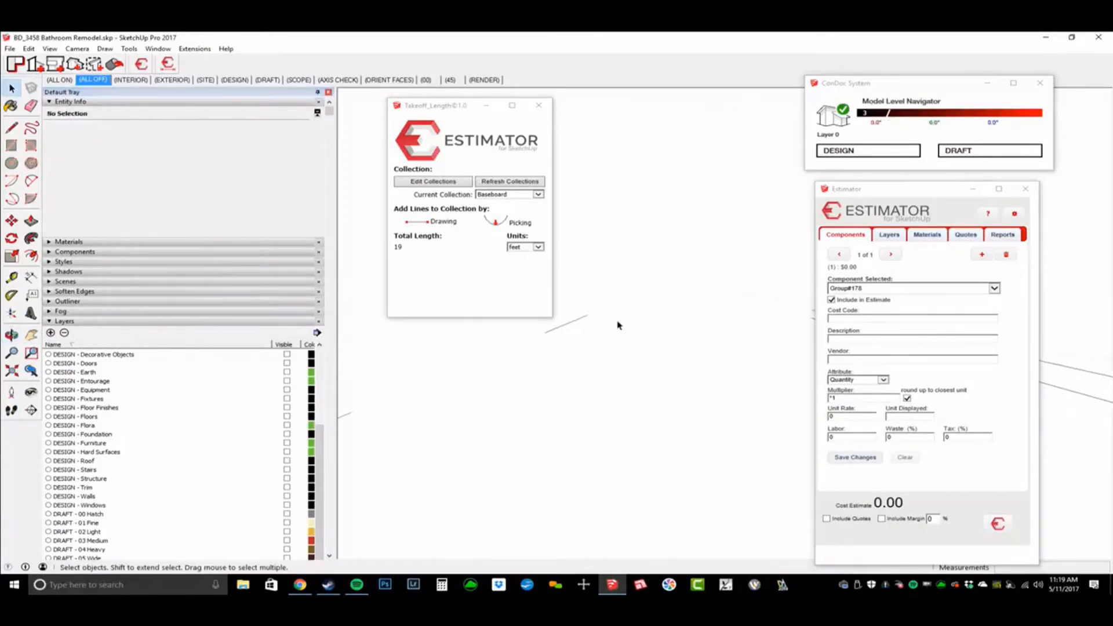
Step: Delete the stray lower baseboard edge, then show the baseboard group's per-layer pricing
key(h)
drag(596, 331, 577, 320)
scroll(580, 336, down, 3)
key(space)
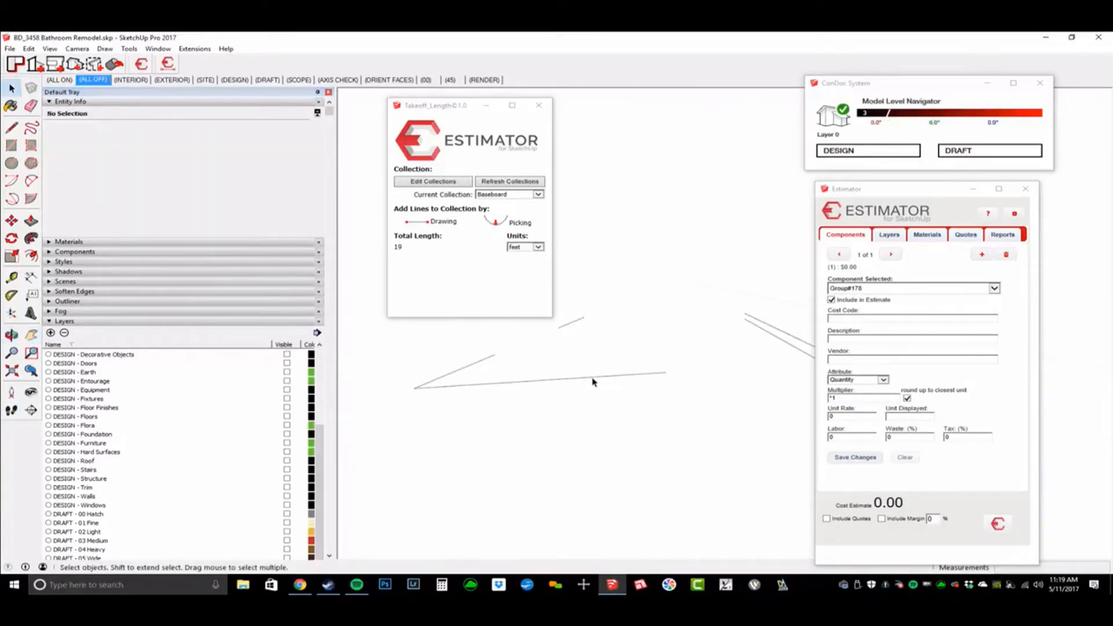
click(593, 380)
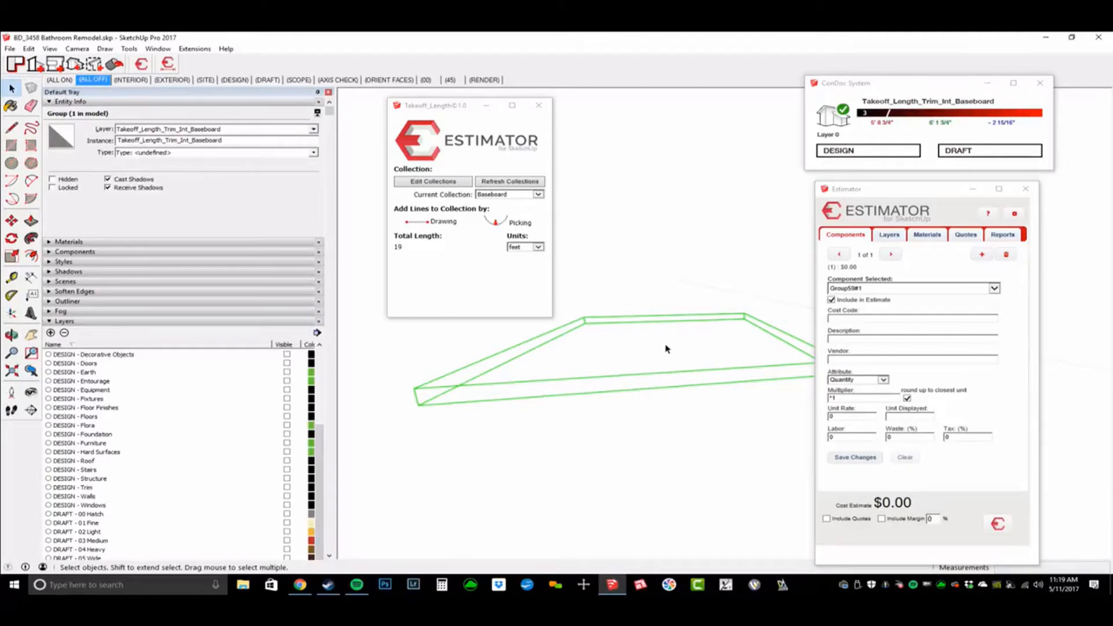
click(647, 326)
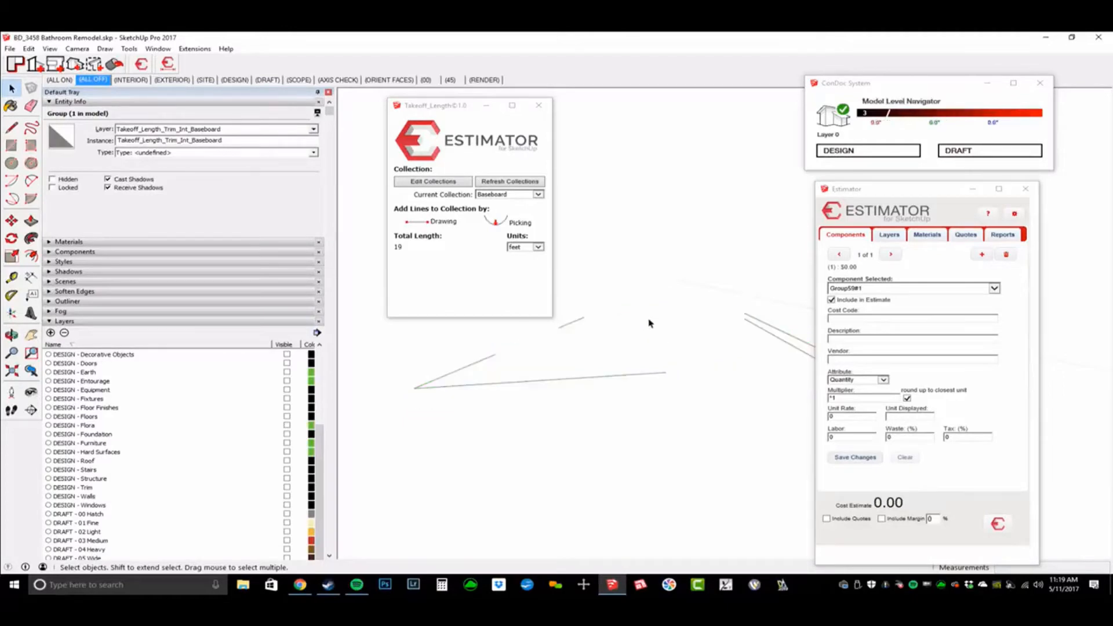
click(751, 328)
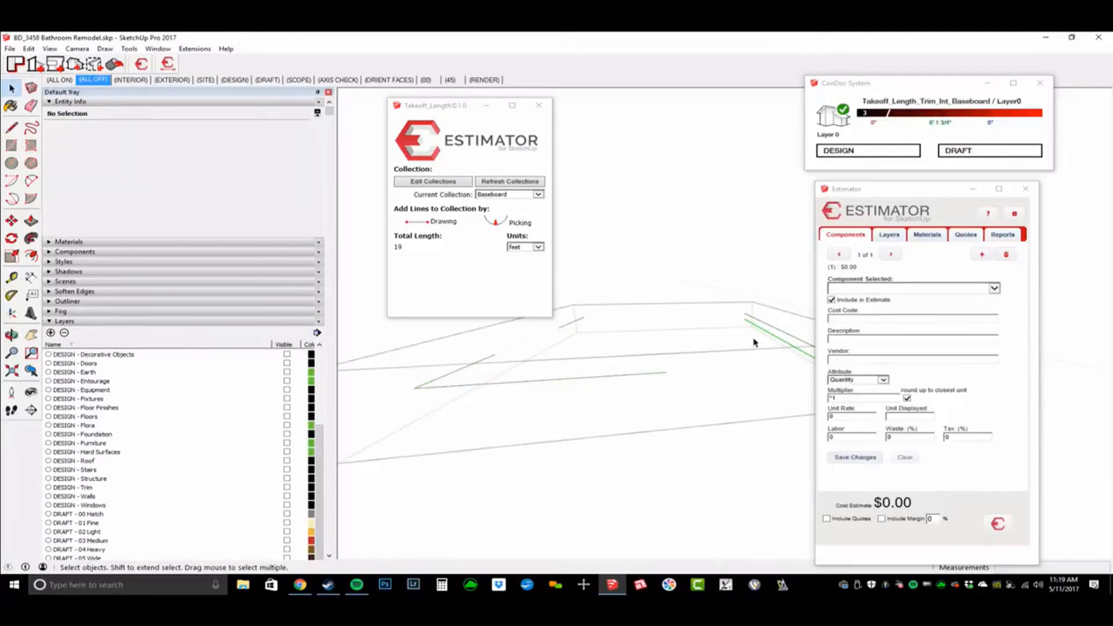
key(Delete)
key(Escape)
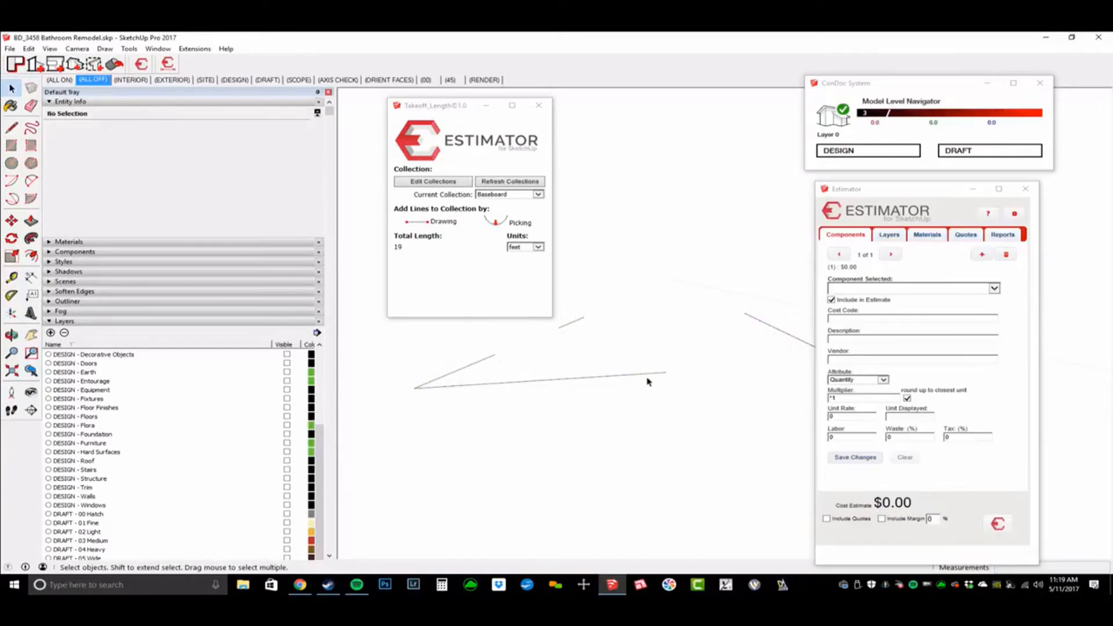
click(649, 378)
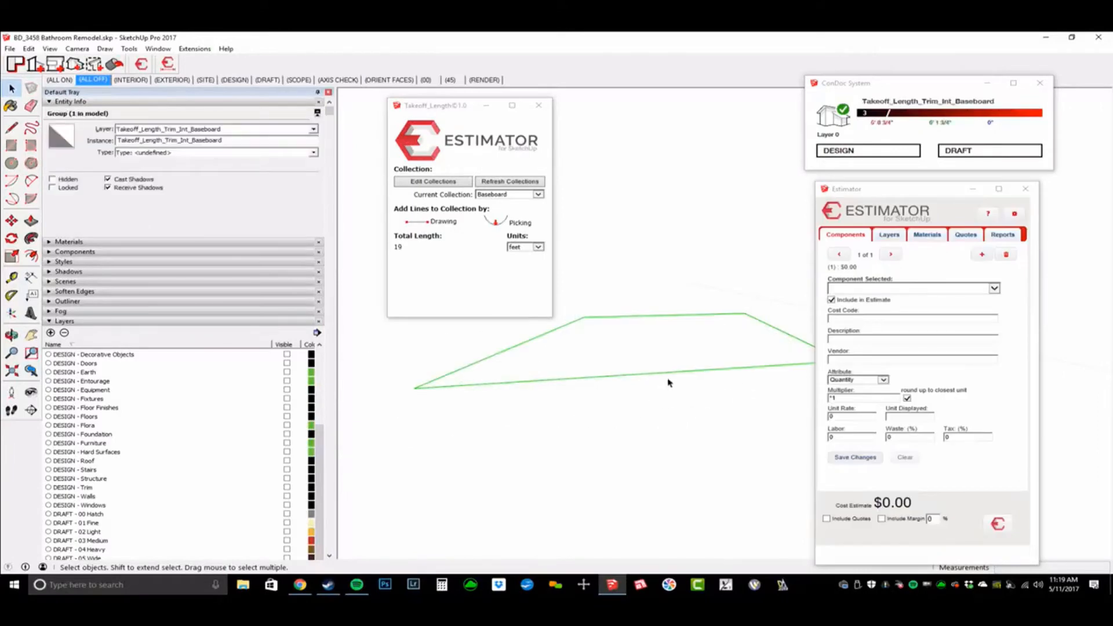
click(887, 237)
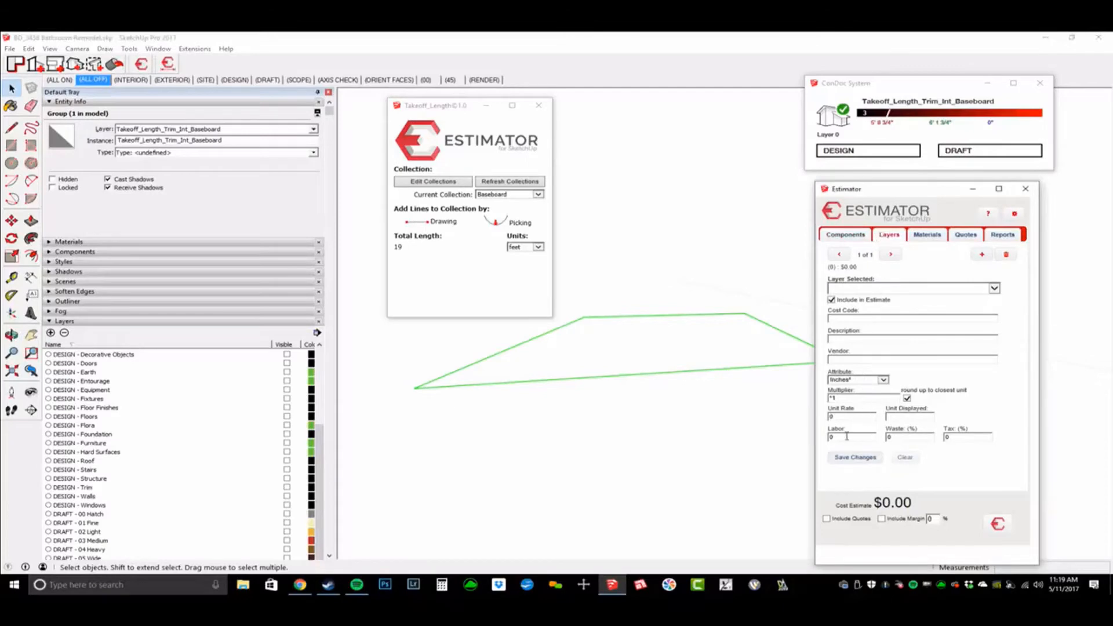
Step: Give the baseboard layer entry cost code 5210 - Trim Carpentry Matls, measured in Feet
click(747, 454)
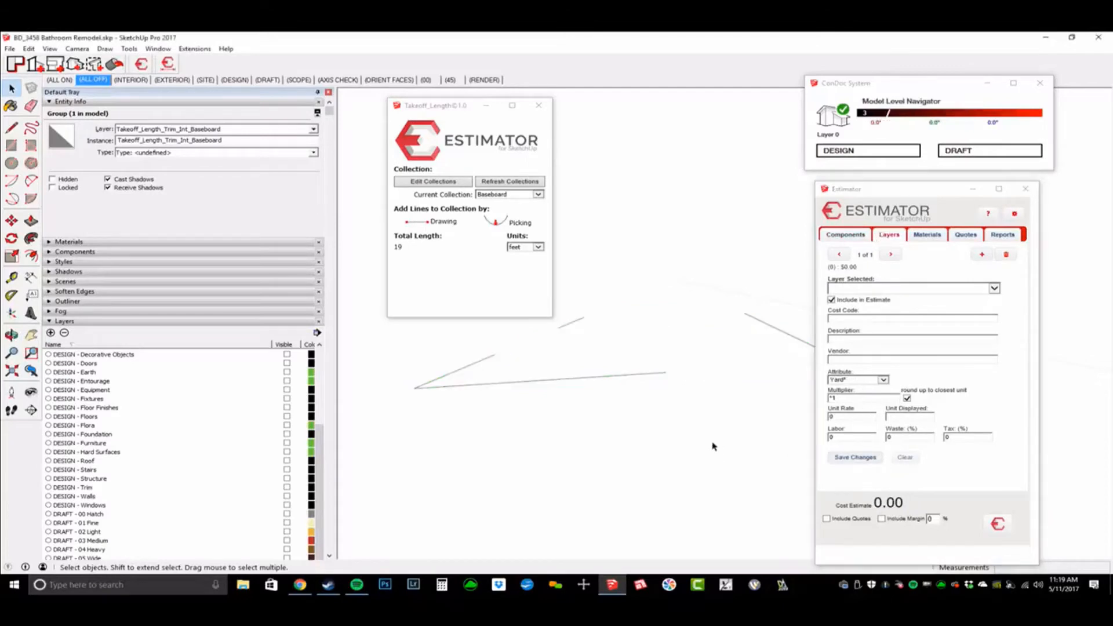
click(651, 378)
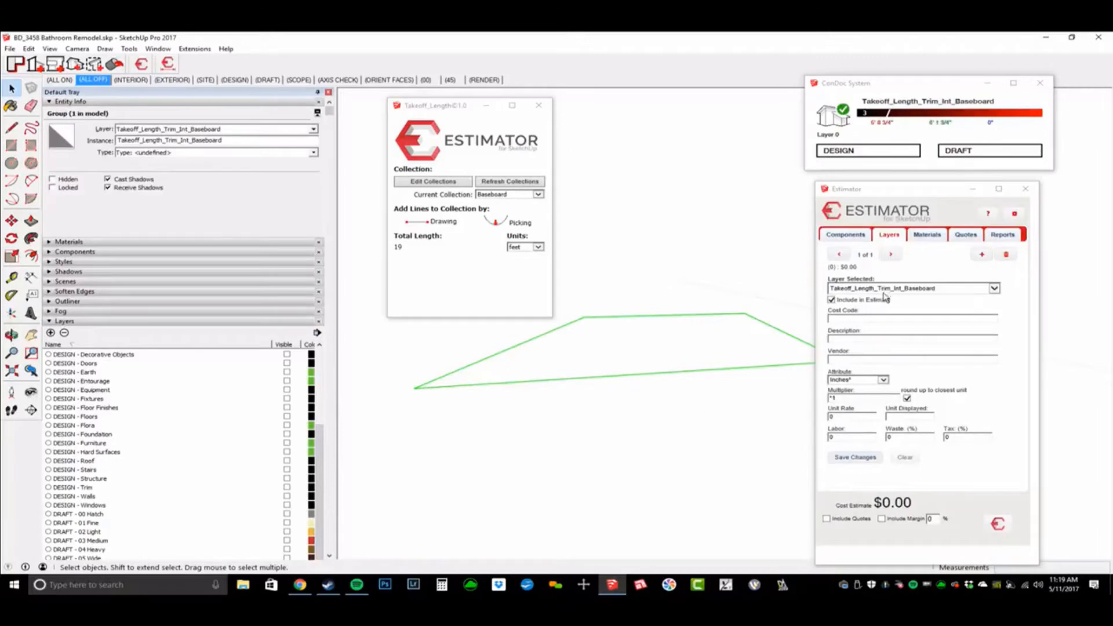
click(872, 320)
text(trim)
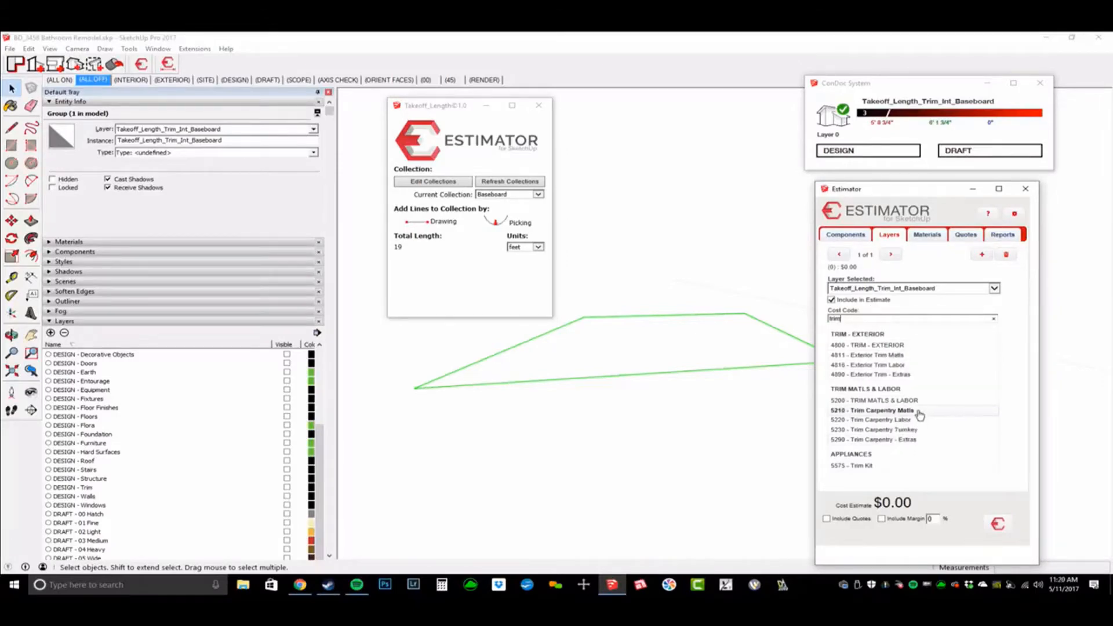
click(913, 410)
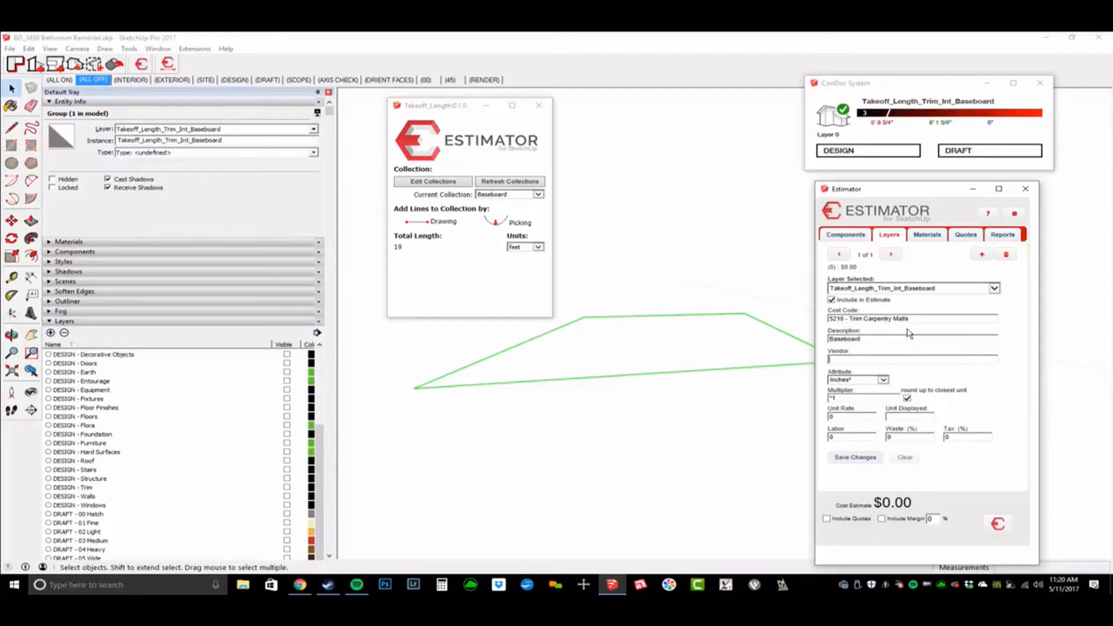
click(884, 380)
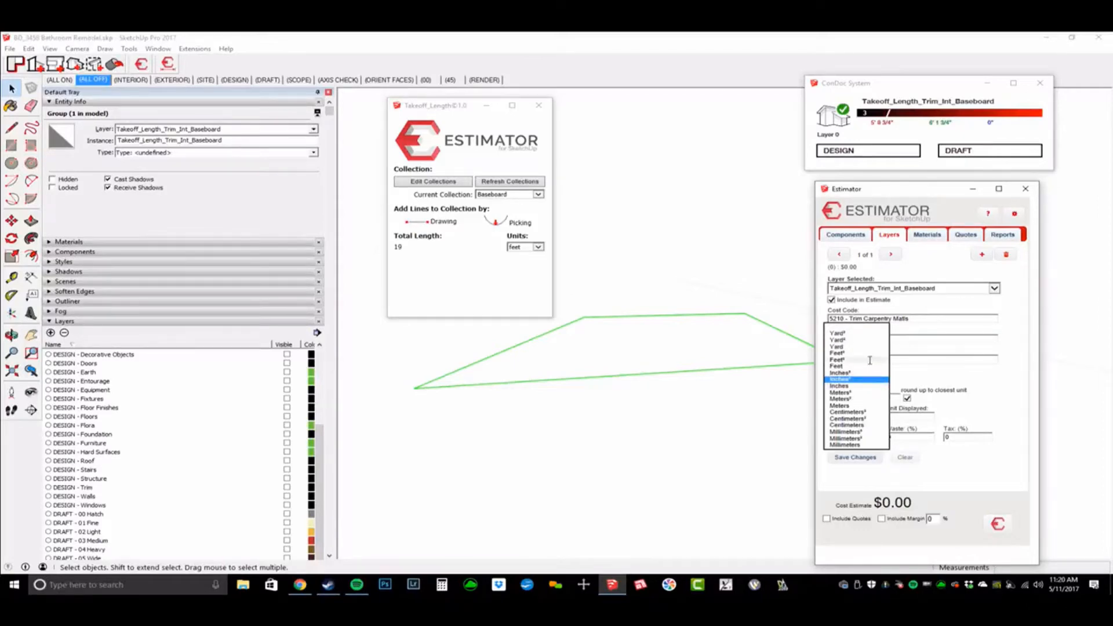
click(871, 367)
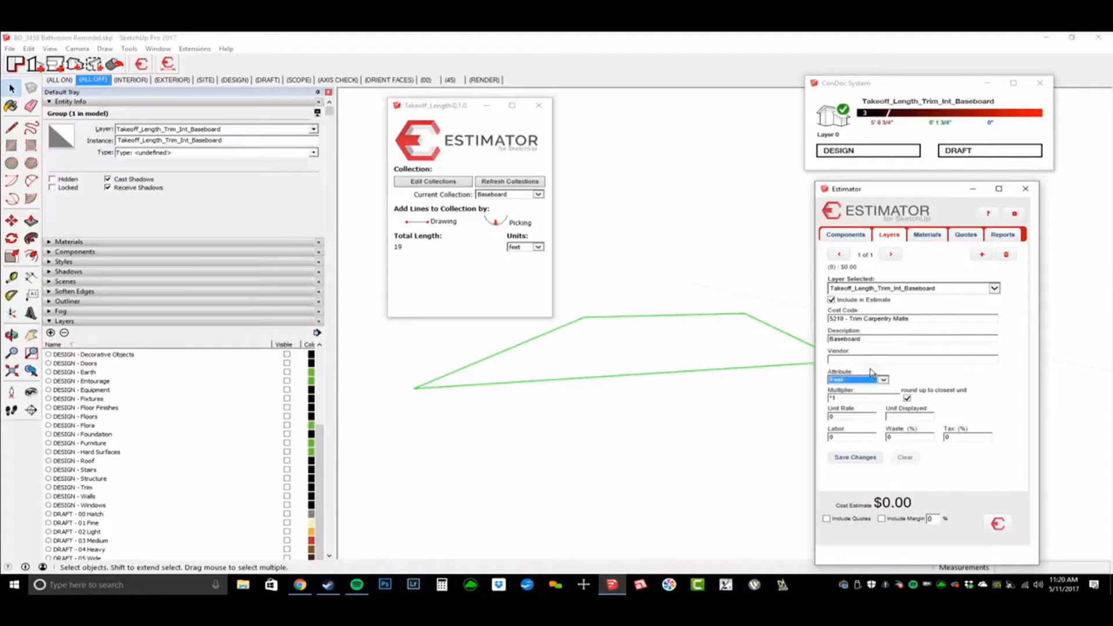
click(858, 414)
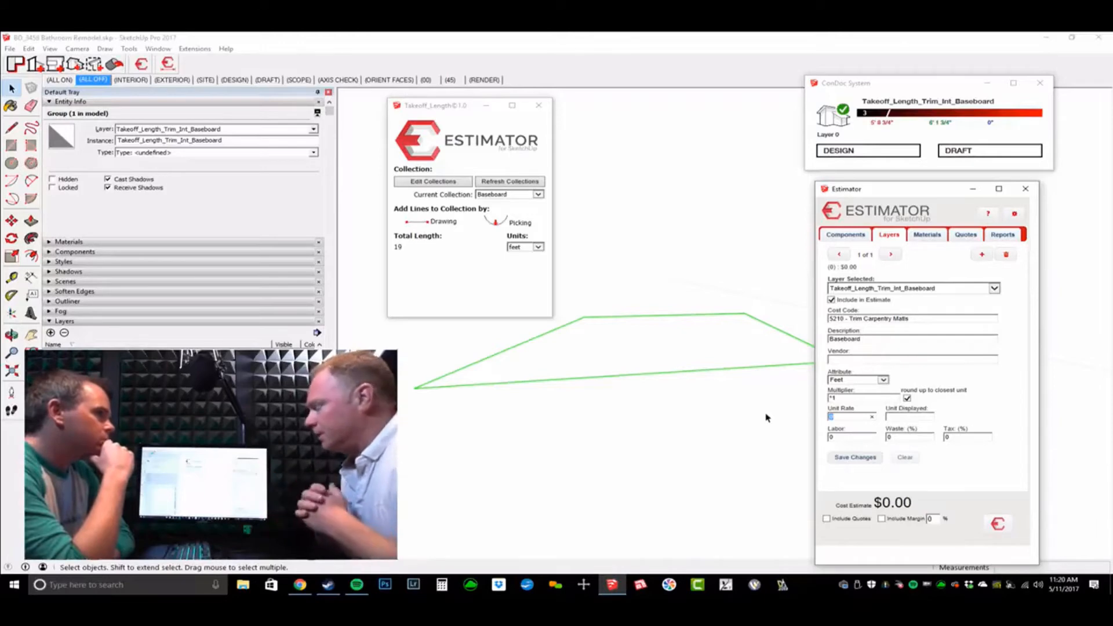
Step: Price the baseboard entry with multiplier /12, rate 12.50 per EA and 10% waste, totalling $25.00
click(848, 399)
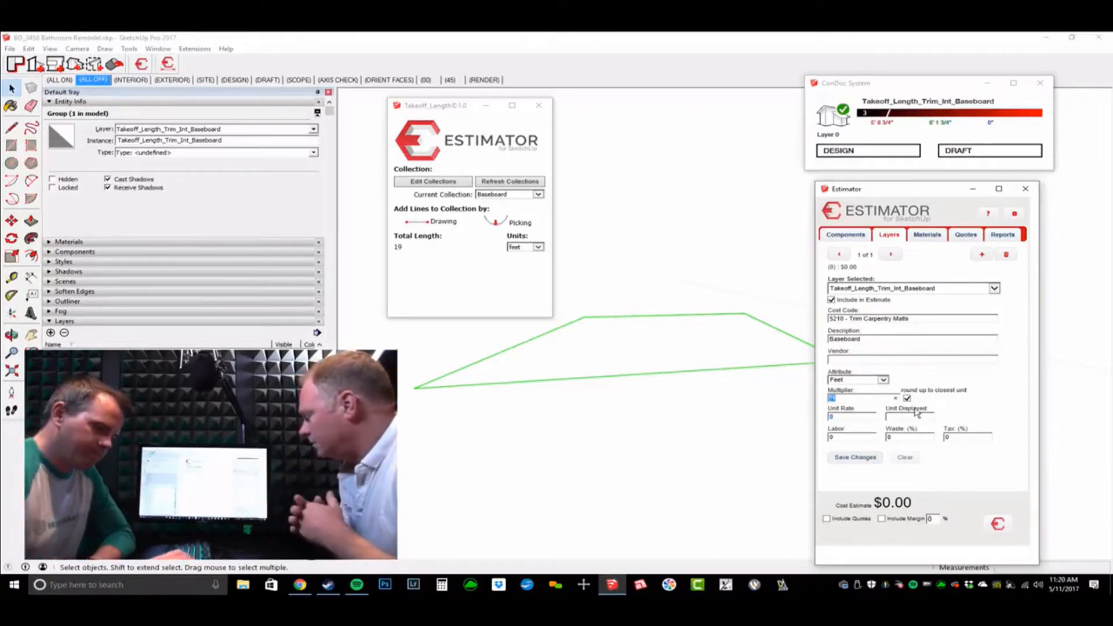
text(/12)
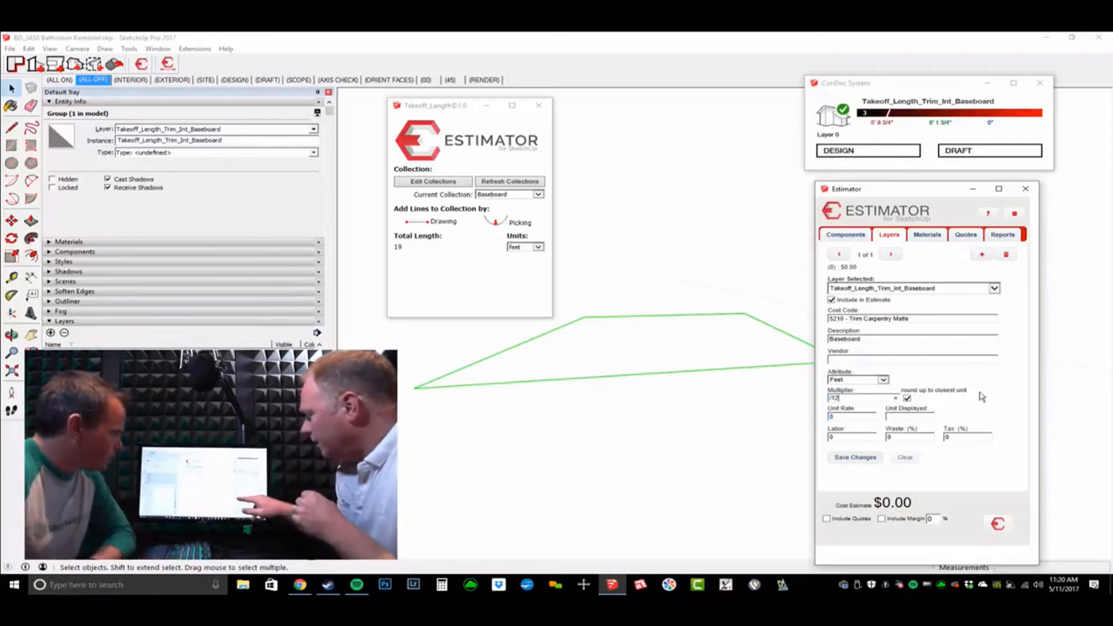
double_click(851, 417)
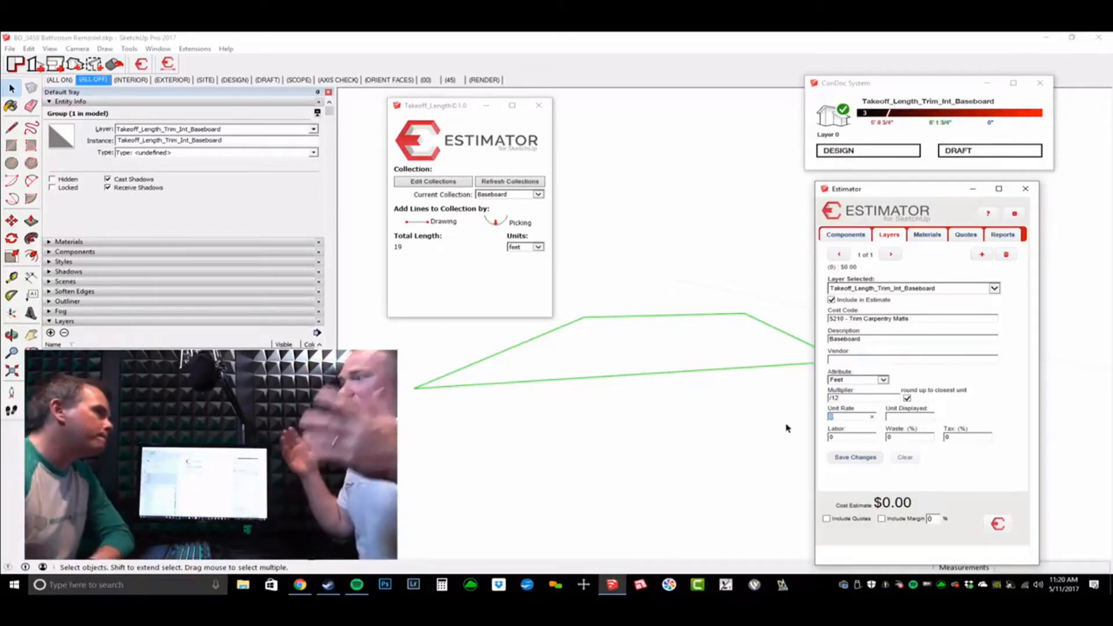
text(12)
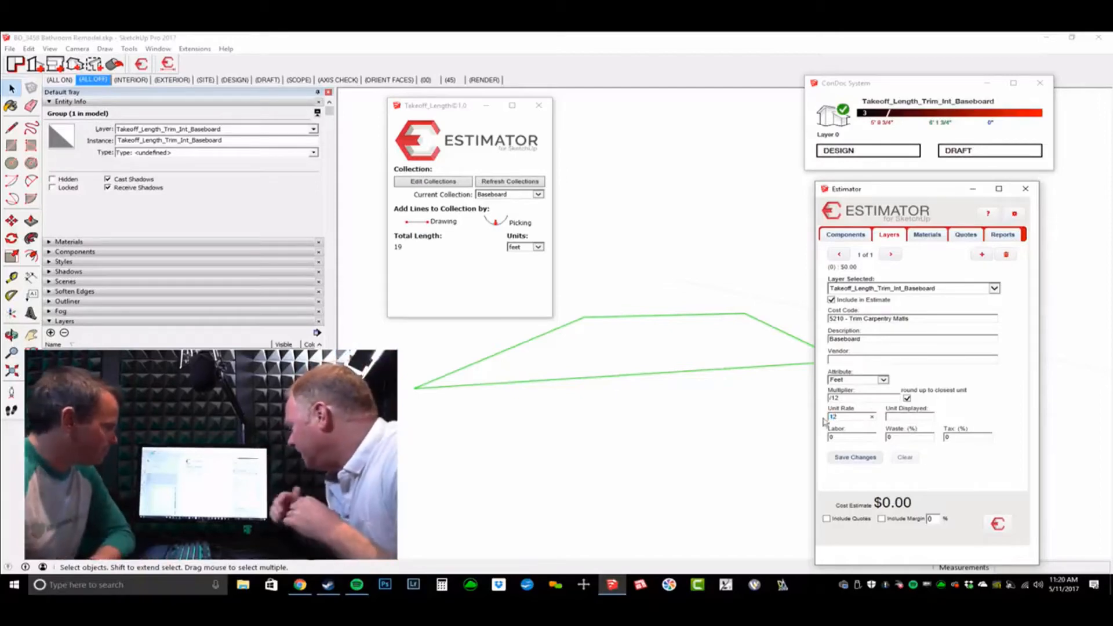
text(.50)
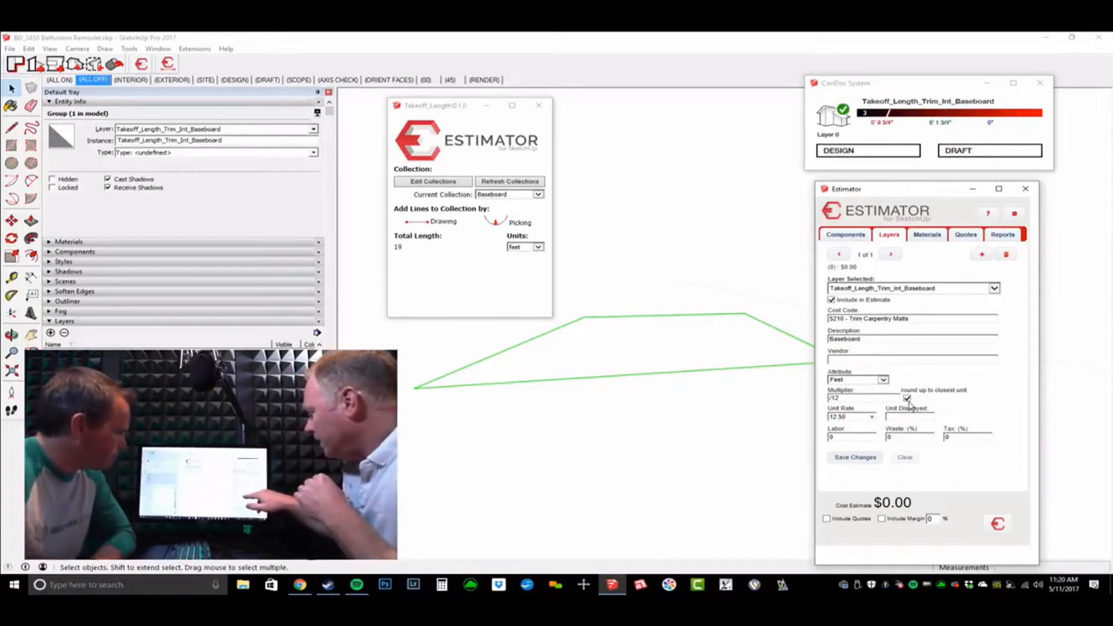
text(ea)
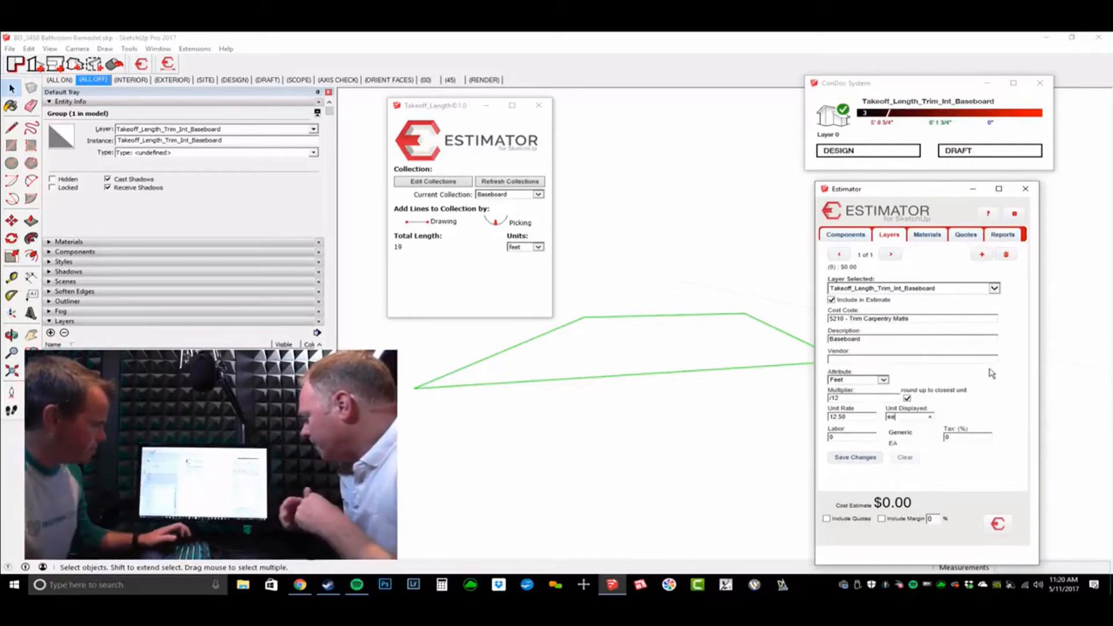
click(920, 444)
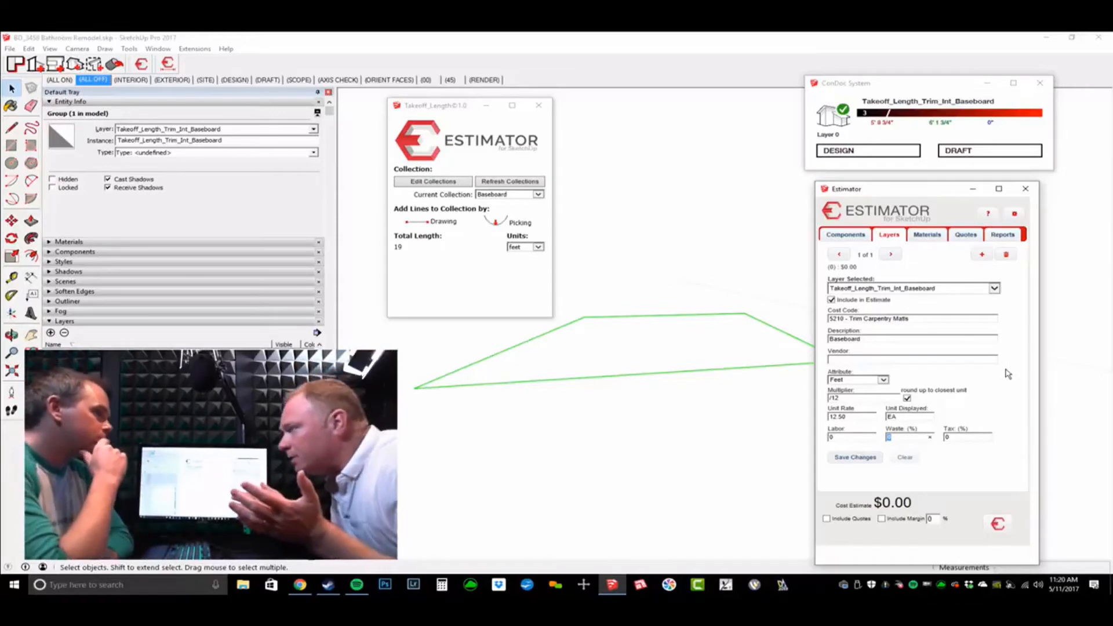
text(10)
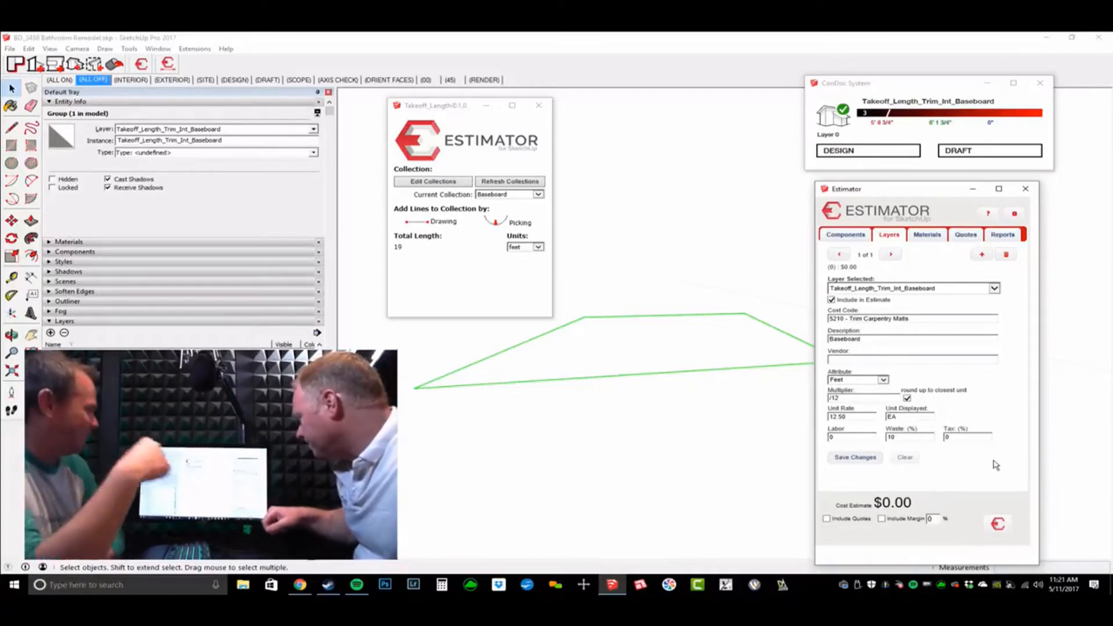
click(857, 458)
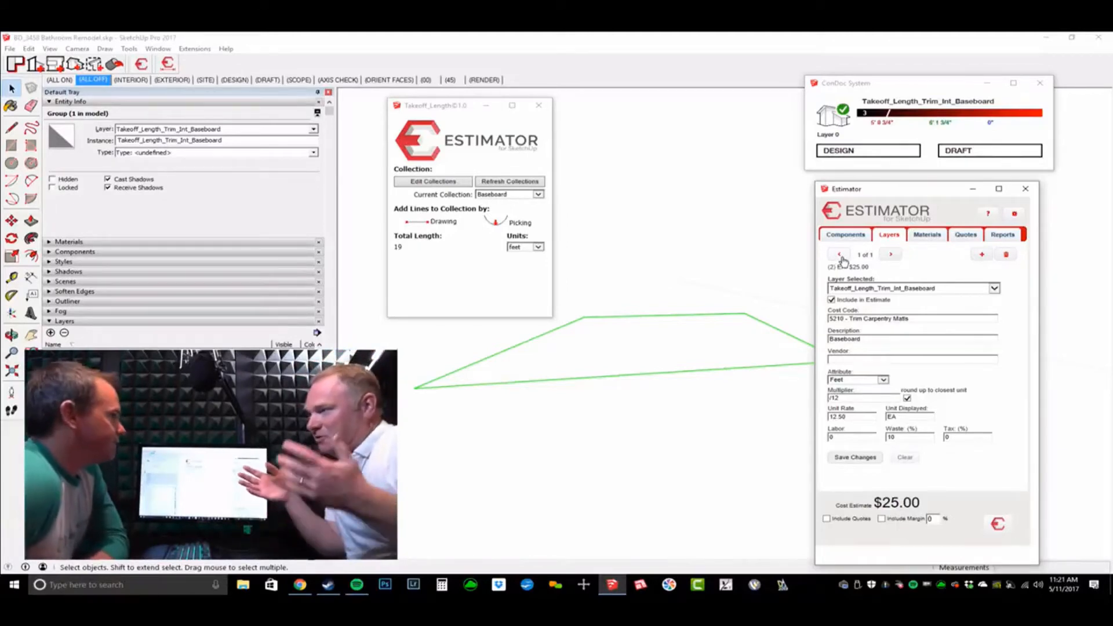
Step: Add and then remove an empty extra layer entry, and show all layers with the ALL ON scene
click(980, 257)
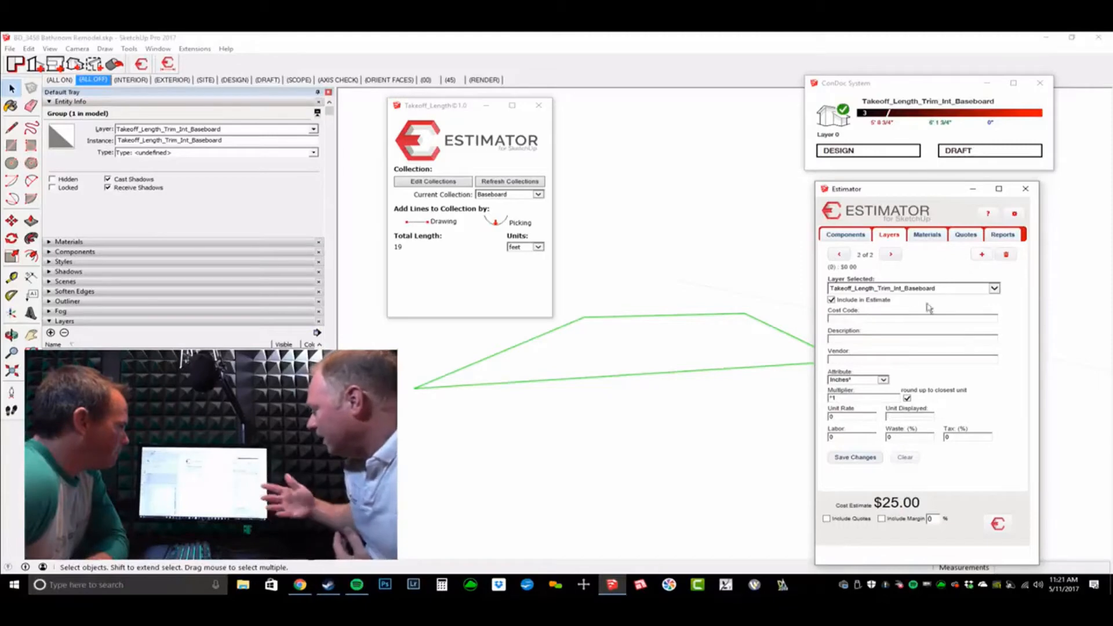
click(1008, 257)
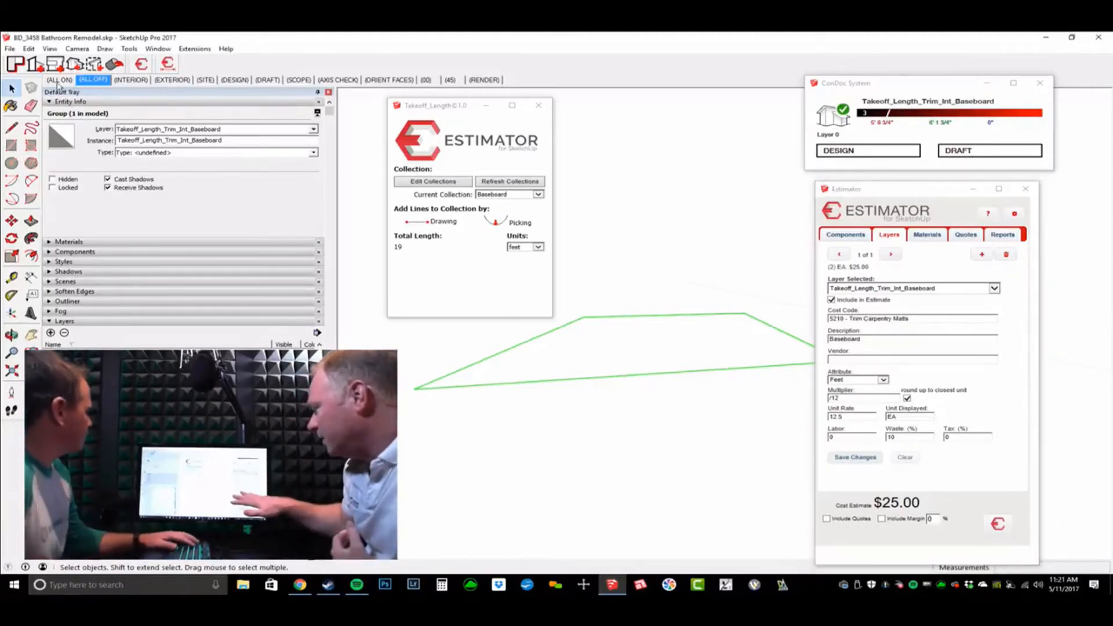
middle_drag(596, 278, 641, 311)
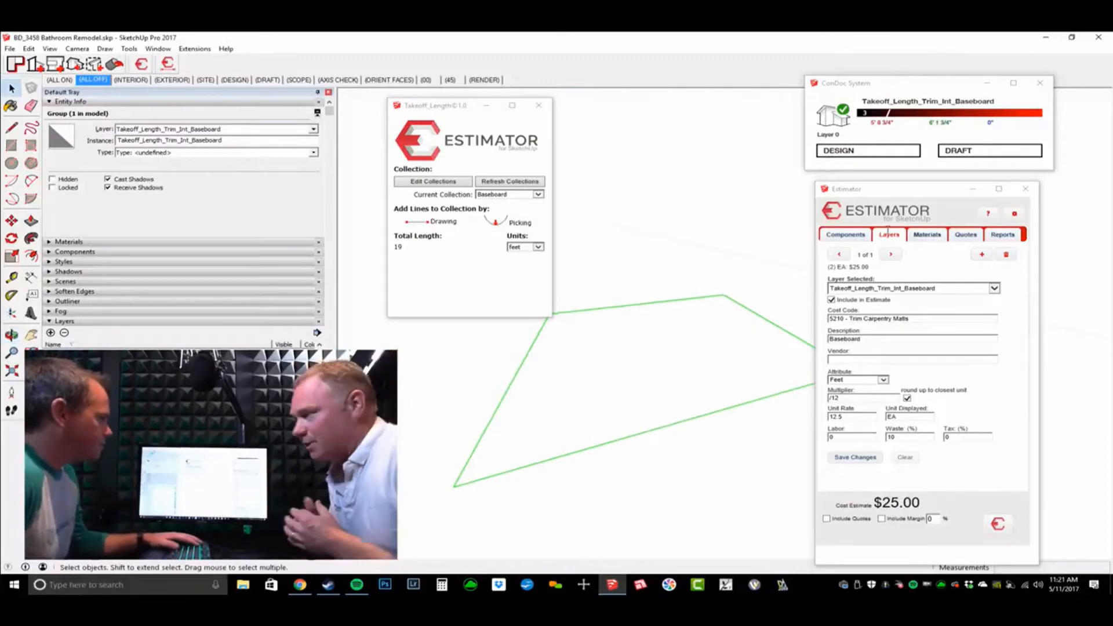
middle_drag(756, 287, 751, 296)
scroll(749, 296, up, 3)
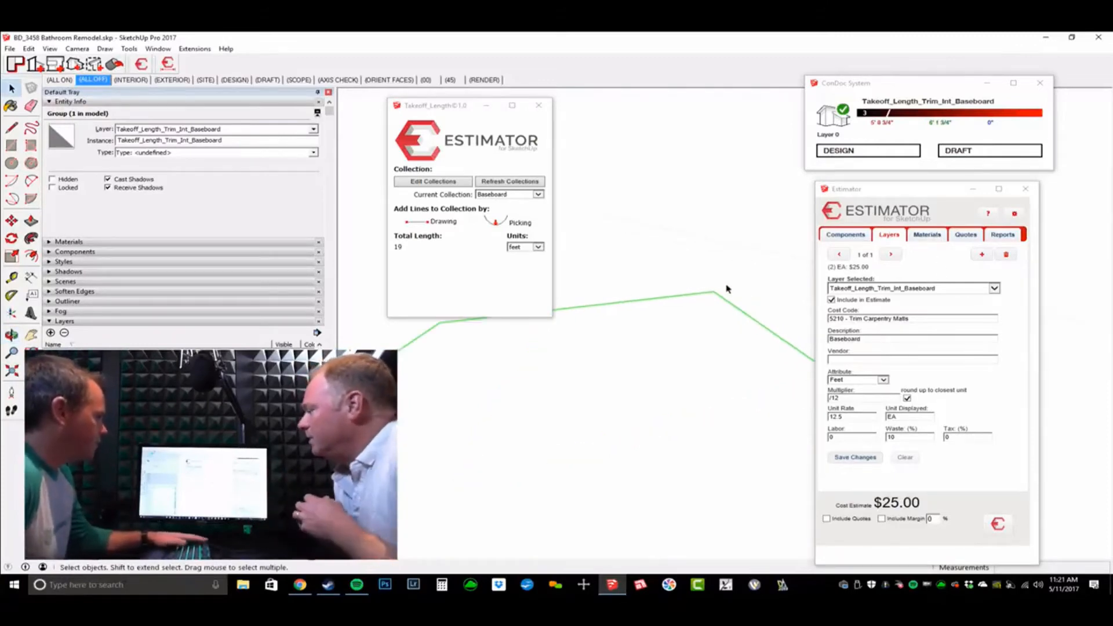
click(59, 81)
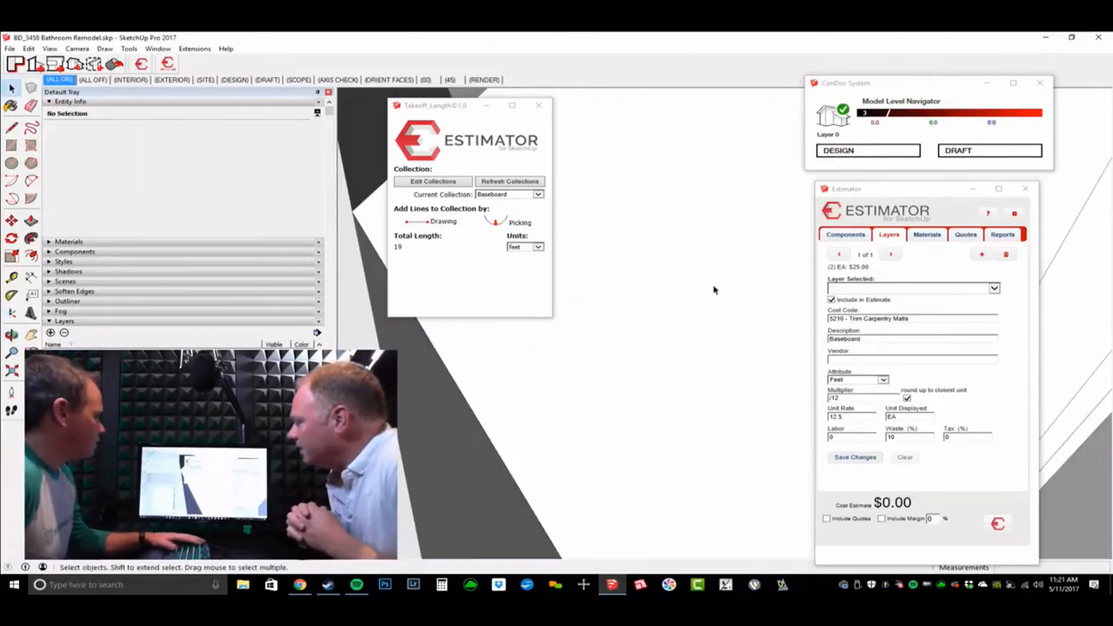
Step: Walk toward the bathroom door and set the current takeoff collection to Casing
middle_drag(713, 288, 632, 323)
key(w)
drag(632, 323, 506, 217)
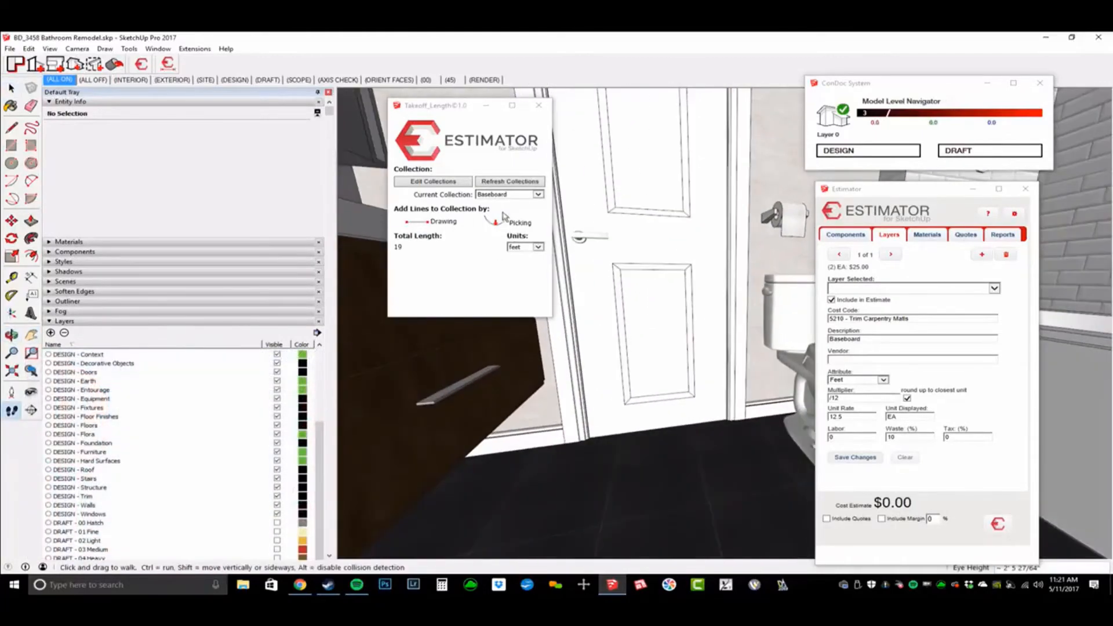
click(506, 196)
scroll(513, 227, up, 2)
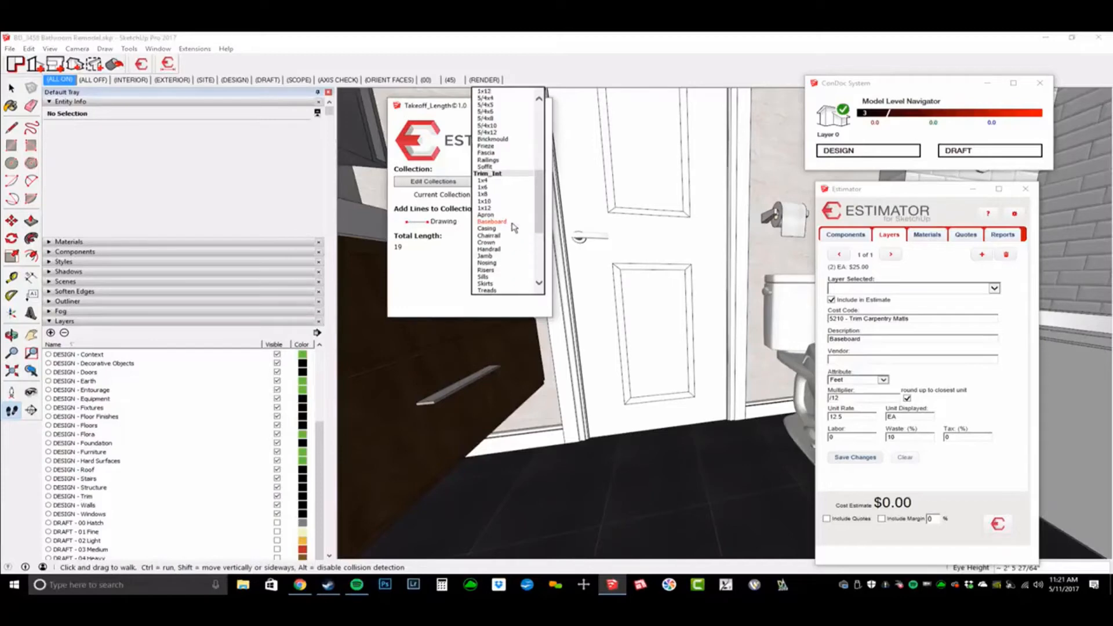
scroll(512, 227, down, 1)
click(502, 231)
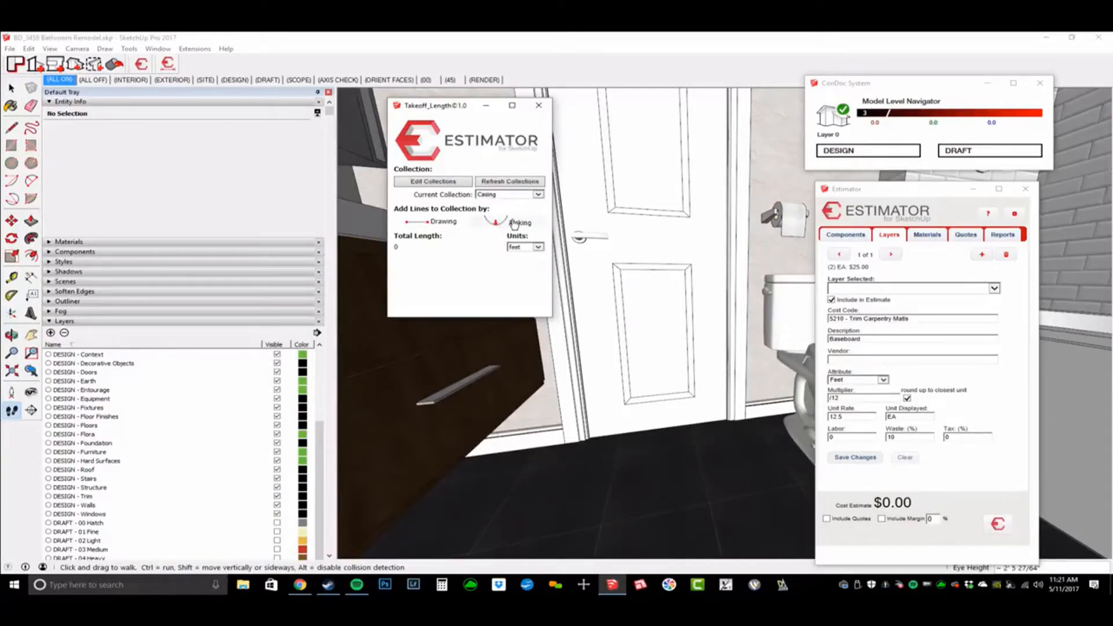
Step: Pick each door casing edge for a 33-foot total, then hide all layers with ALL OFF
click(496, 220)
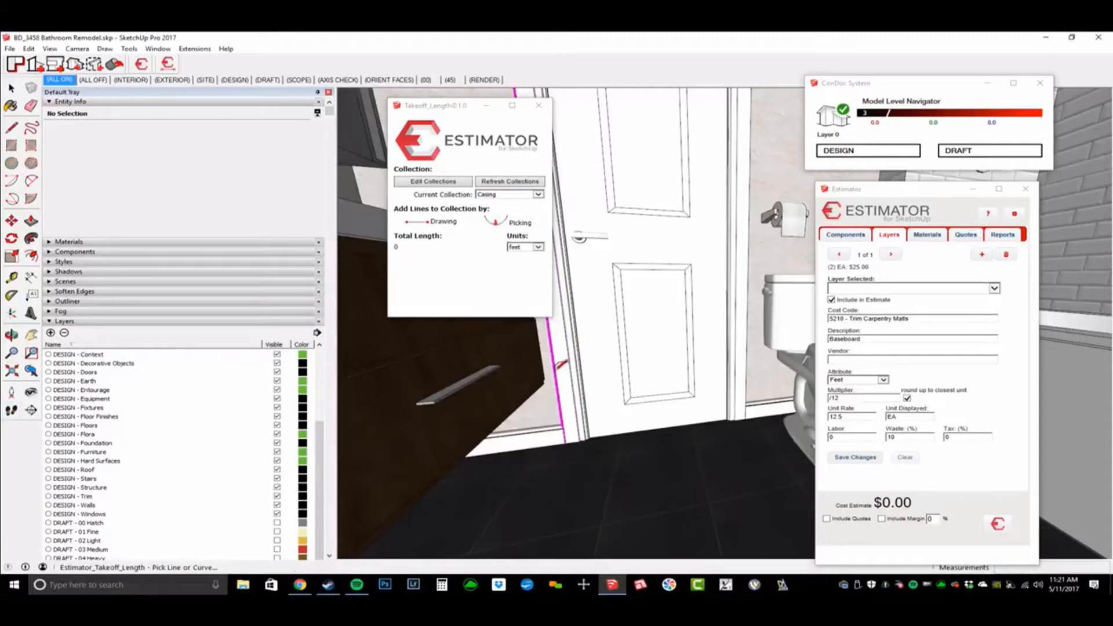
click(560, 364)
click(750, 335)
middle_drag(754, 331, 690, 174)
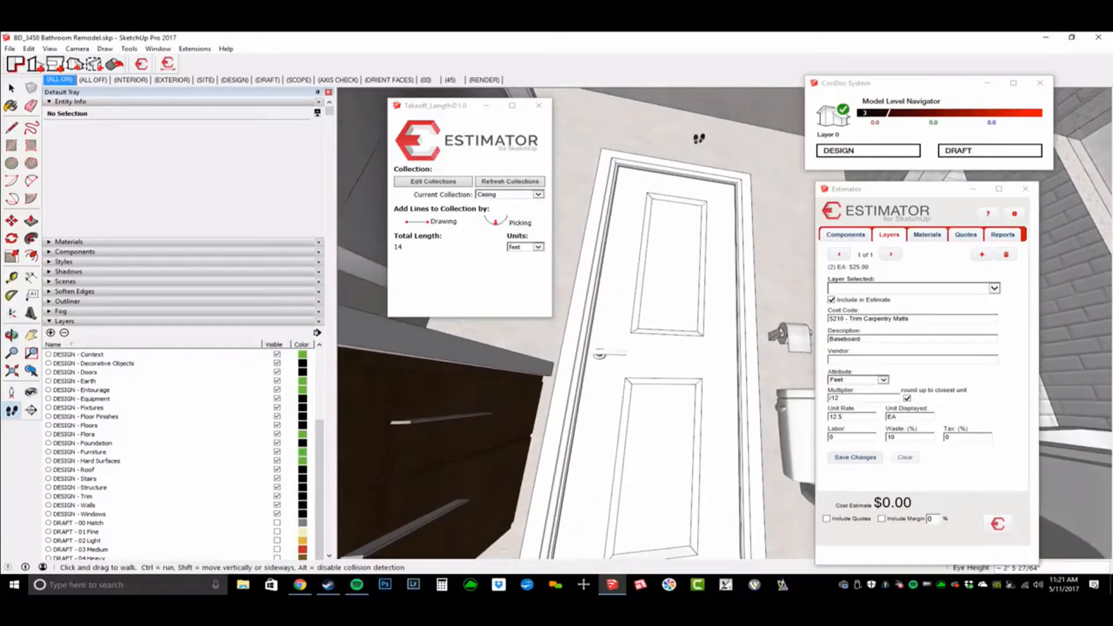
click(684, 161)
middle_drag(737, 217, 541, 415)
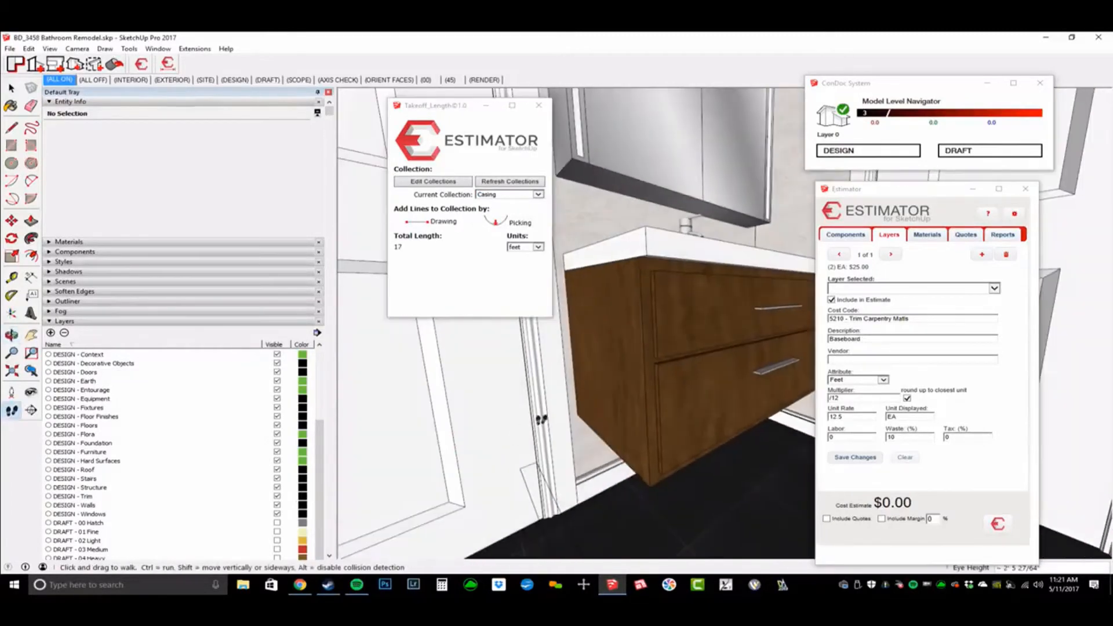
click(570, 379)
middle_drag(570, 379, 594, 168)
click(595, 162)
click(589, 165)
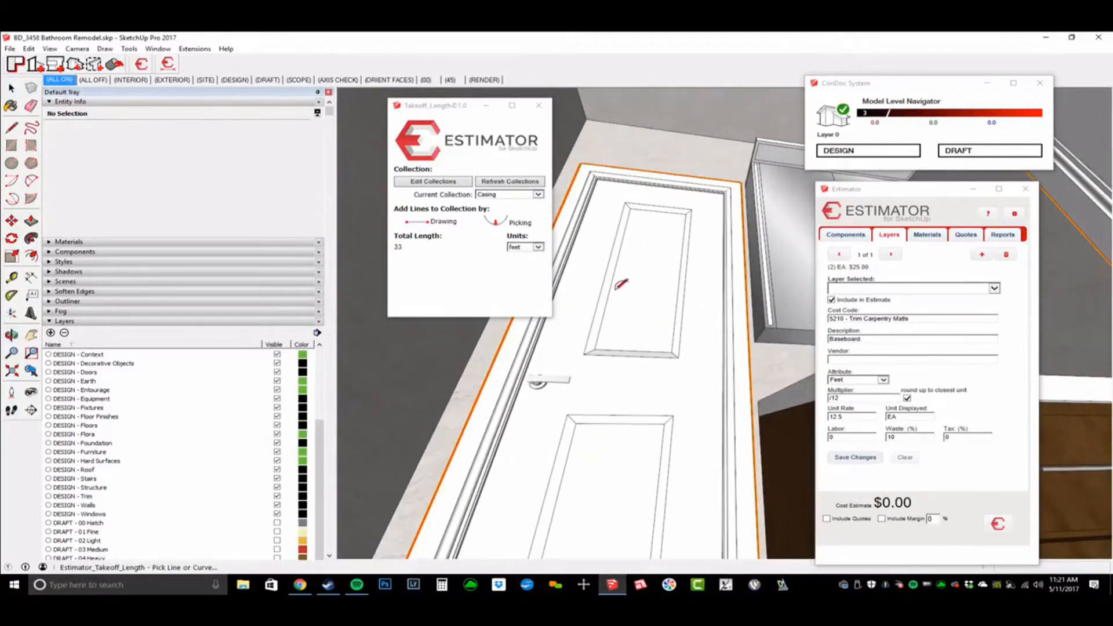
middle_drag(702, 269, 790, 383)
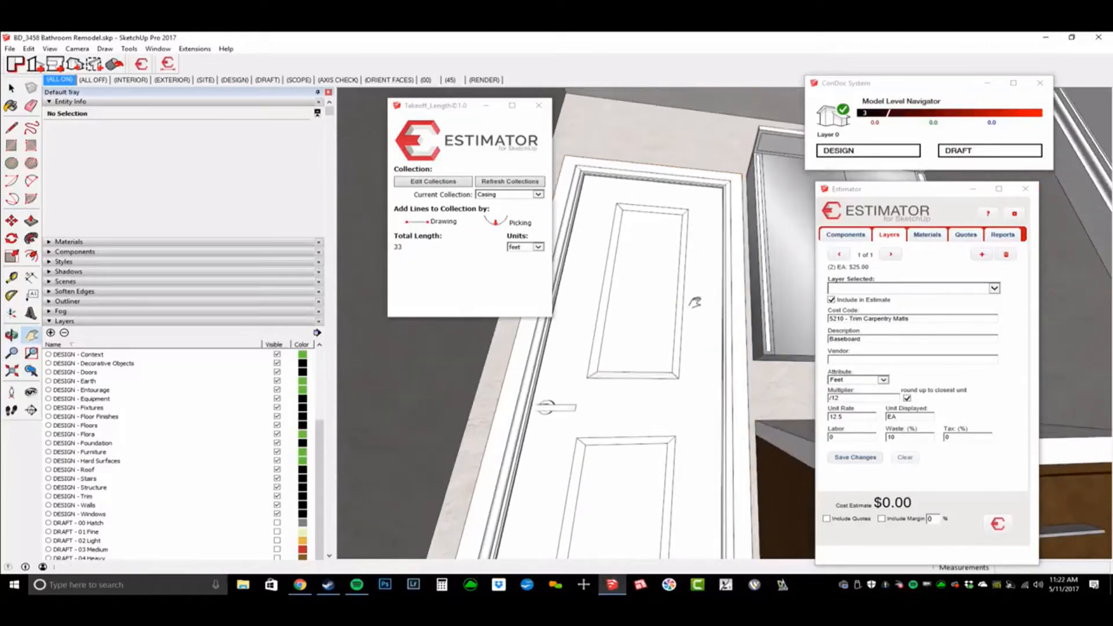
key(space)
click(93, 80)
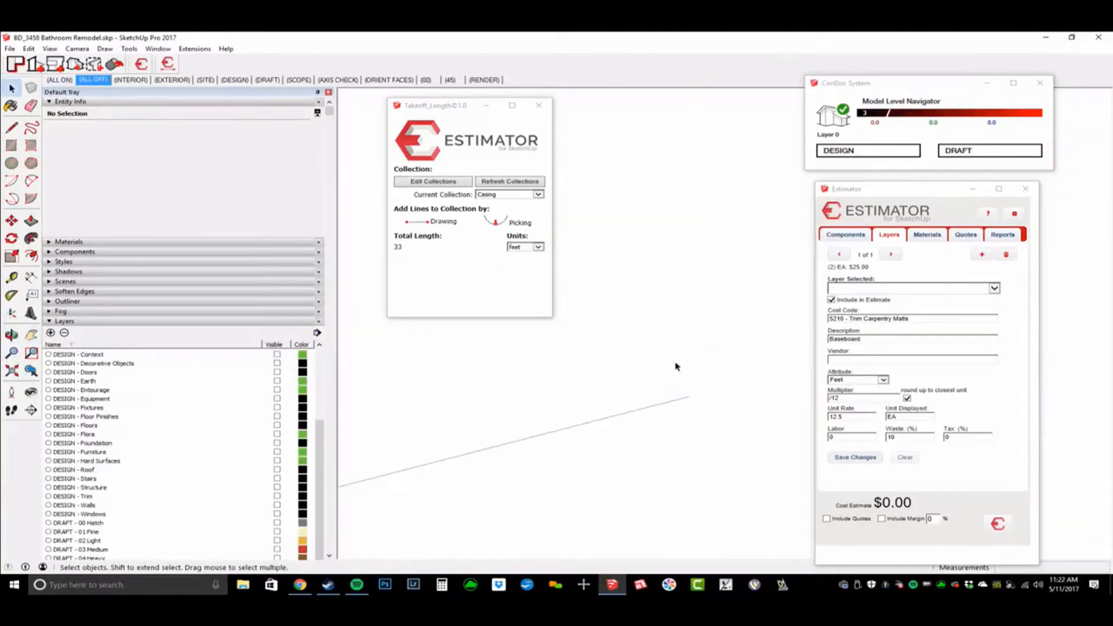
Step: Show the casing takeoff layer and assign cost code 5210 - Trim Carpentry Matls, measured in Feet
click(294, 541)
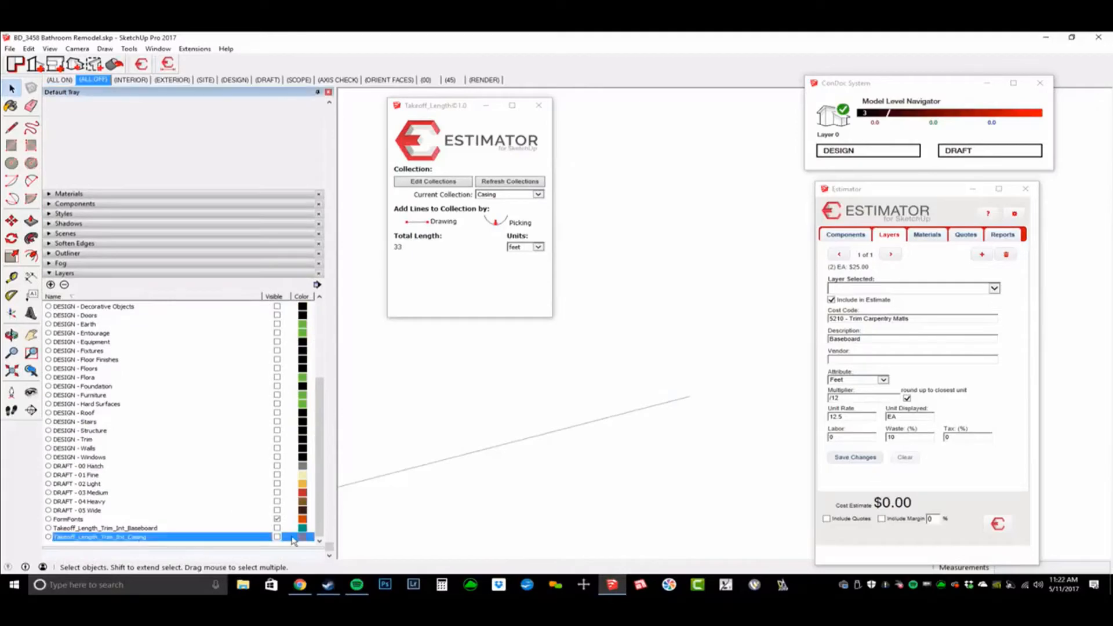
click(278, 537)
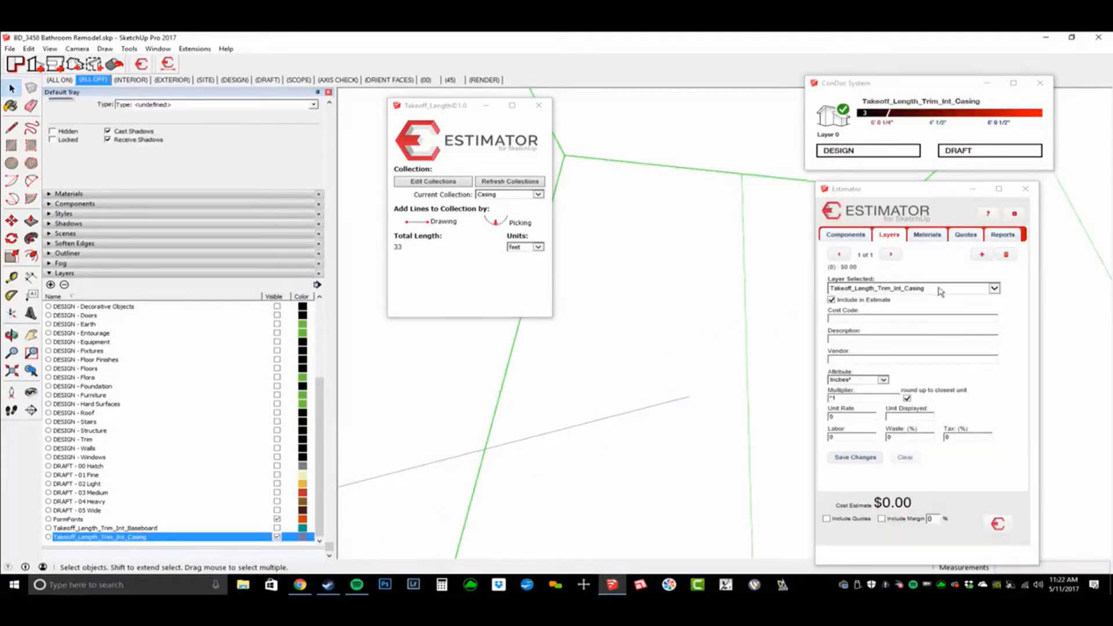
click(847, 319)
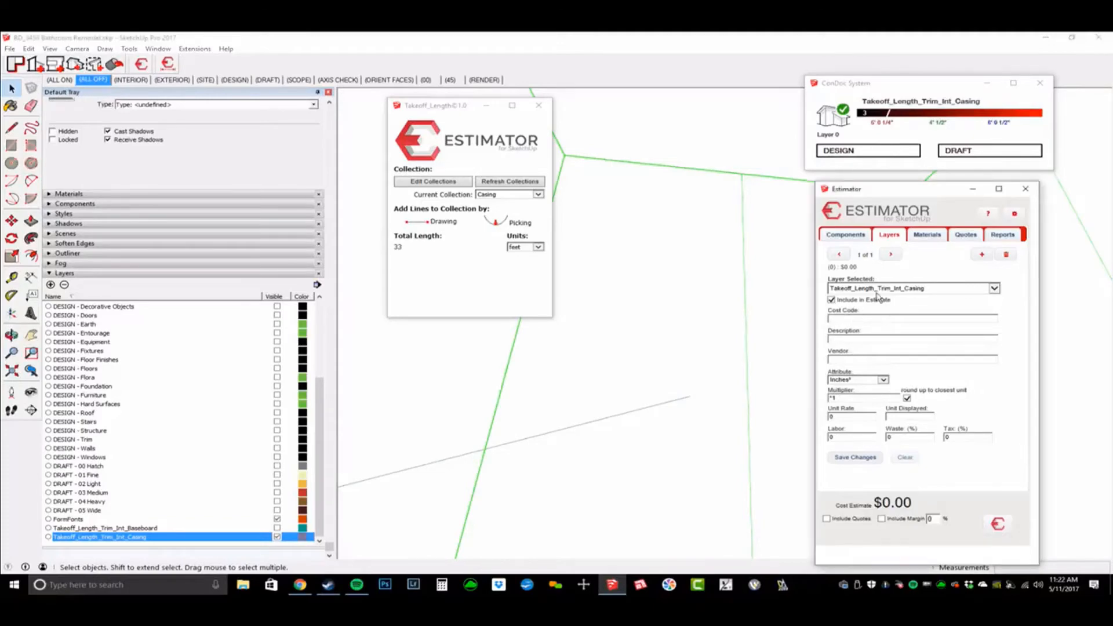
text(trim)
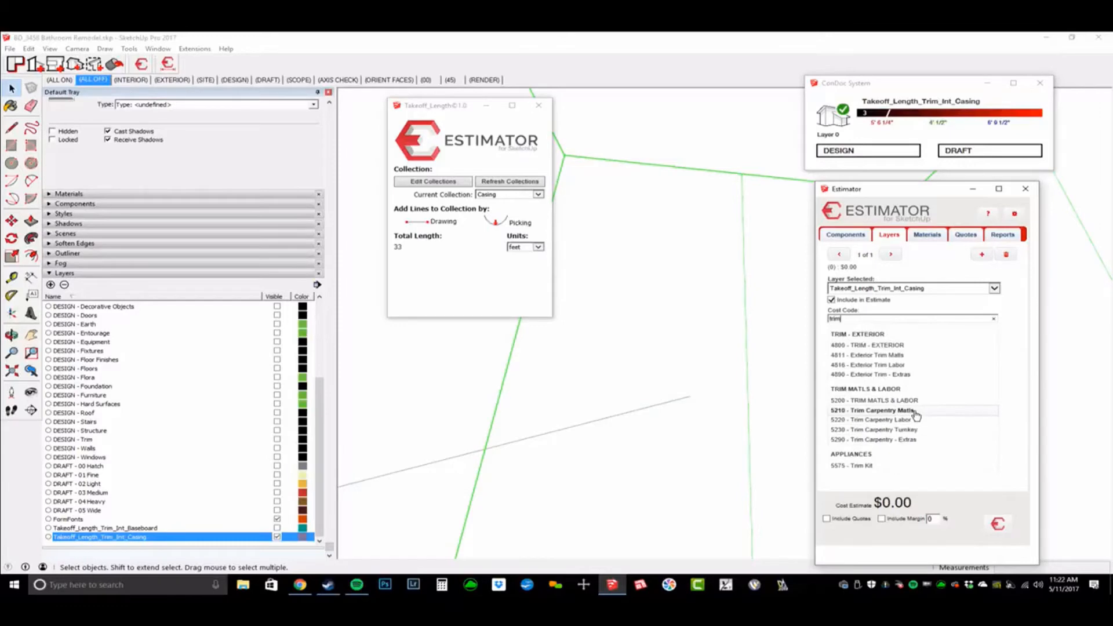
click(915, 412)
click(864, 384)
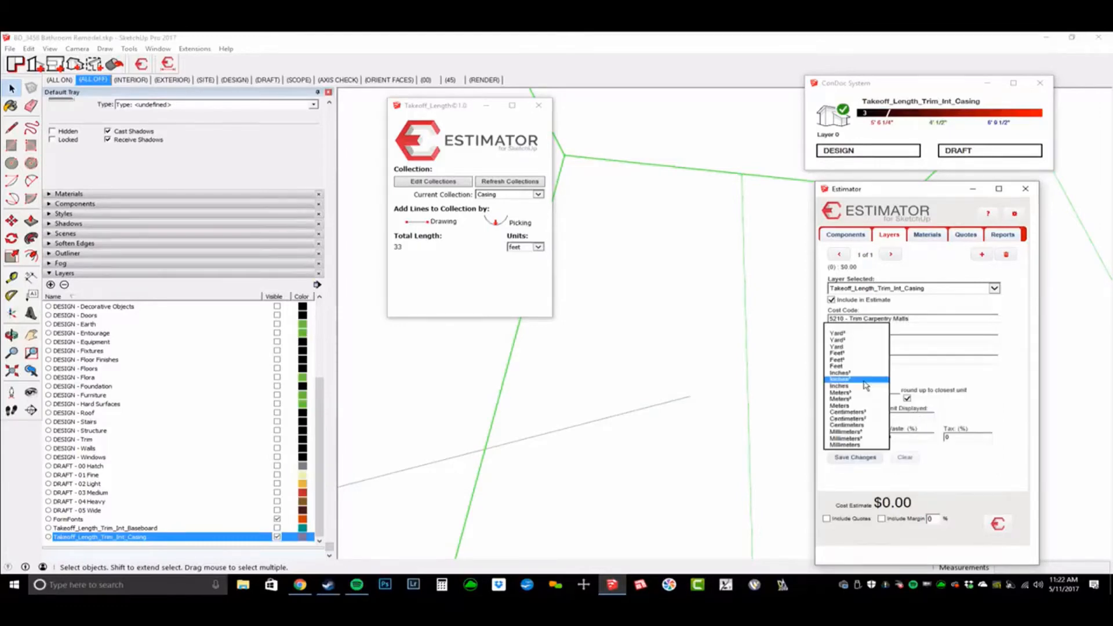
click(859, 366)
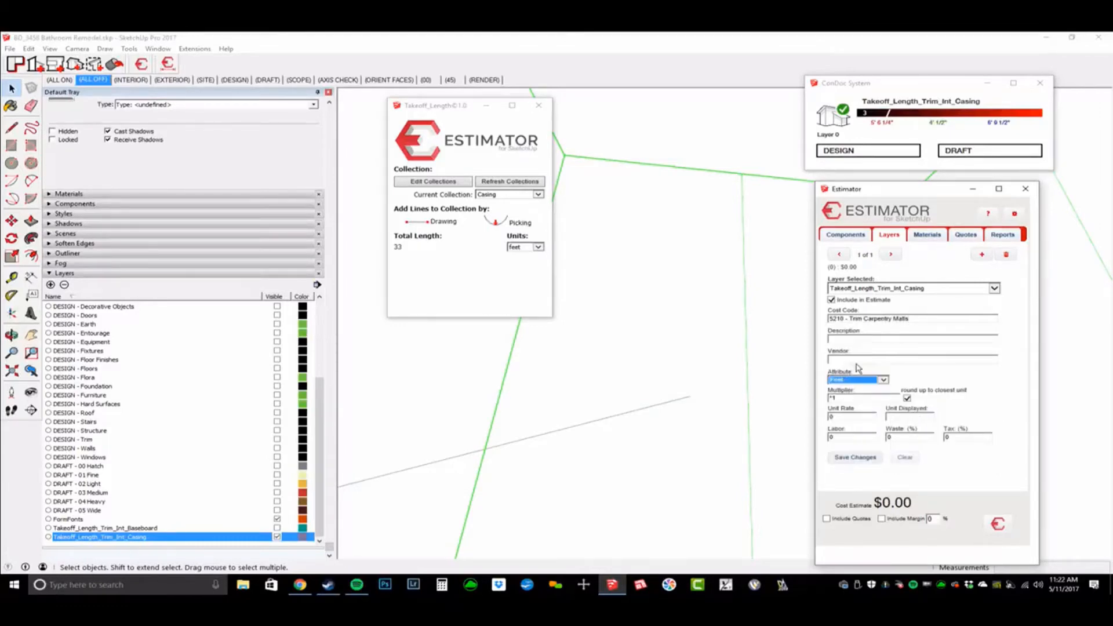
Step: Set rate .60 per LF, 10% waste and 6% tax, saving $22.90, then reveal the baseboard layer
double_click(869, 399)
double_click(854, 418)
text(l)
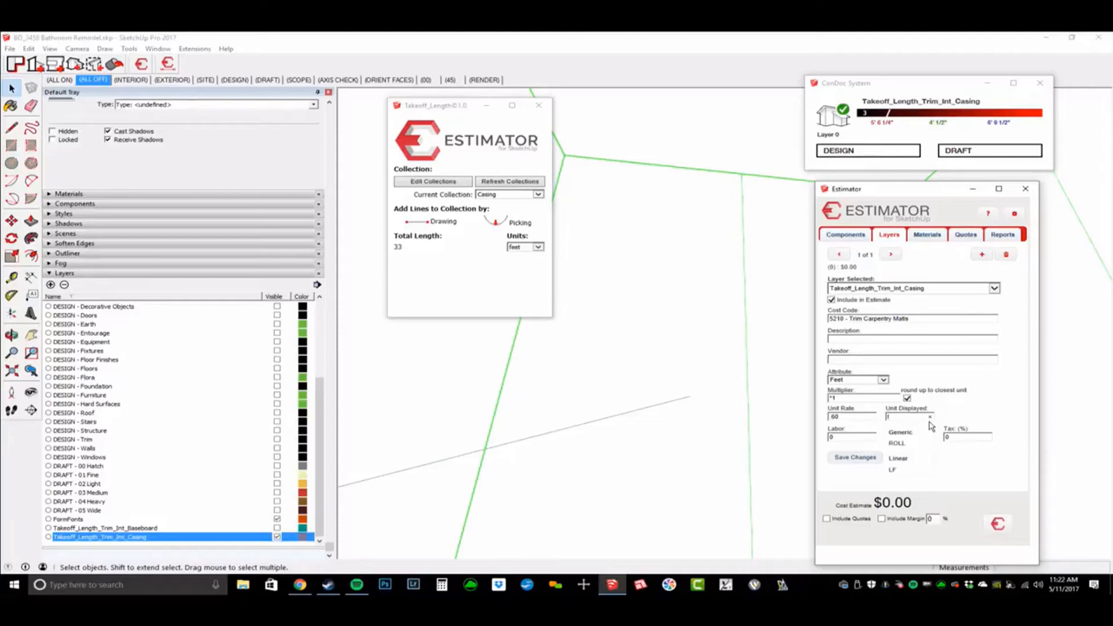
text(i)
key(Down)
key(Return)
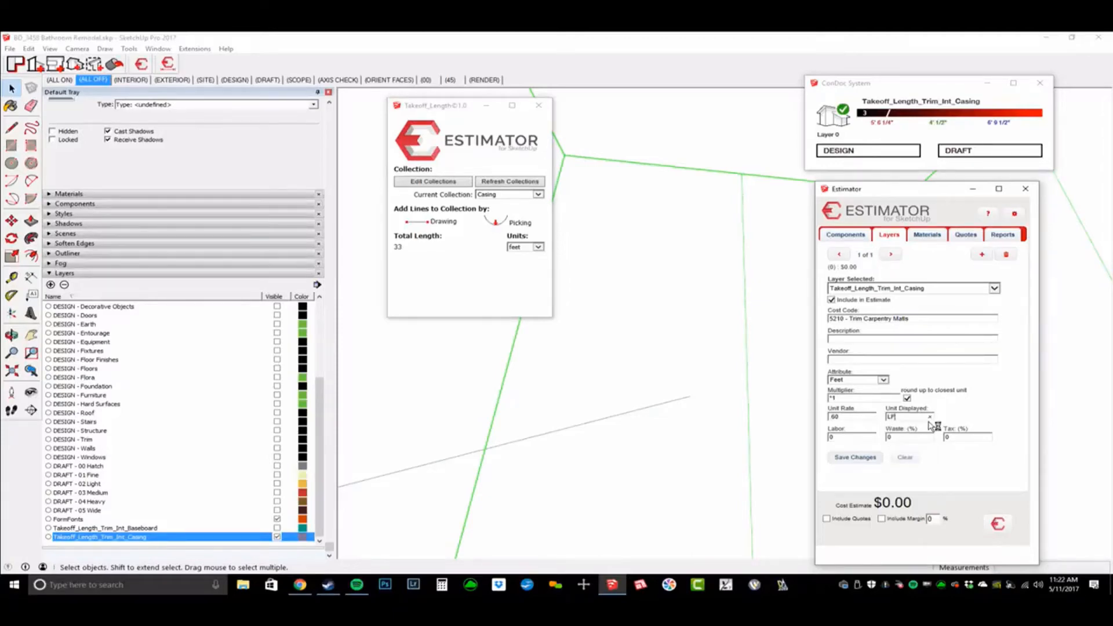
click(869, 439)
click(898, 439)
key(Tab)
text(6)
click(876, 460)
click(875, 460)
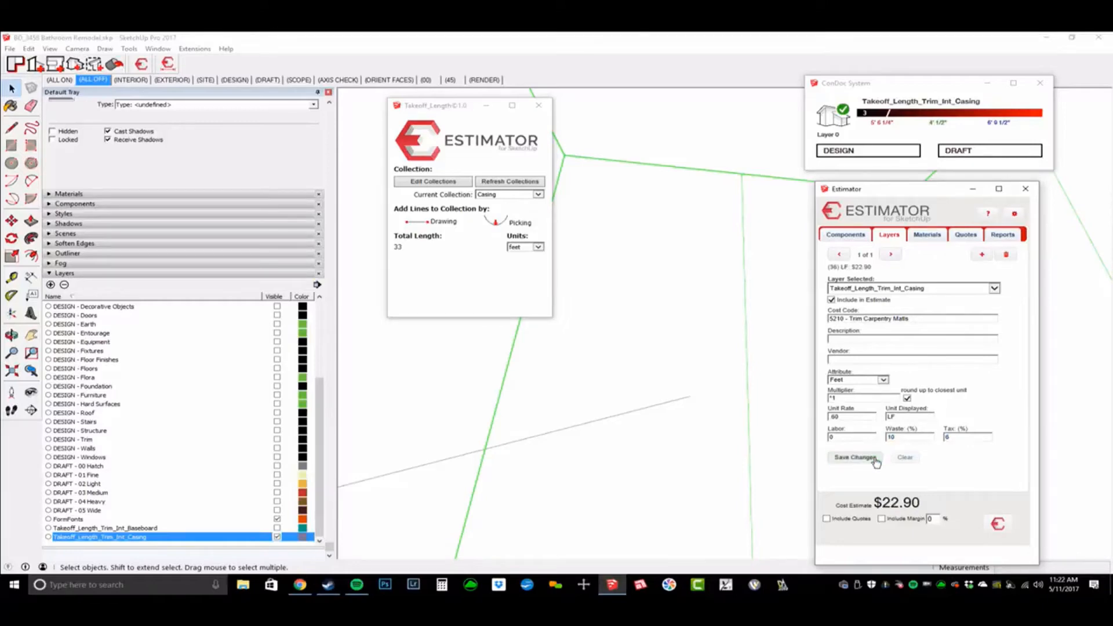
click(277, 528)
middle_drag(636, 395, 742, 503)
Step: Select the baseboard line and re-save its pricing, now $26.50
key(w)
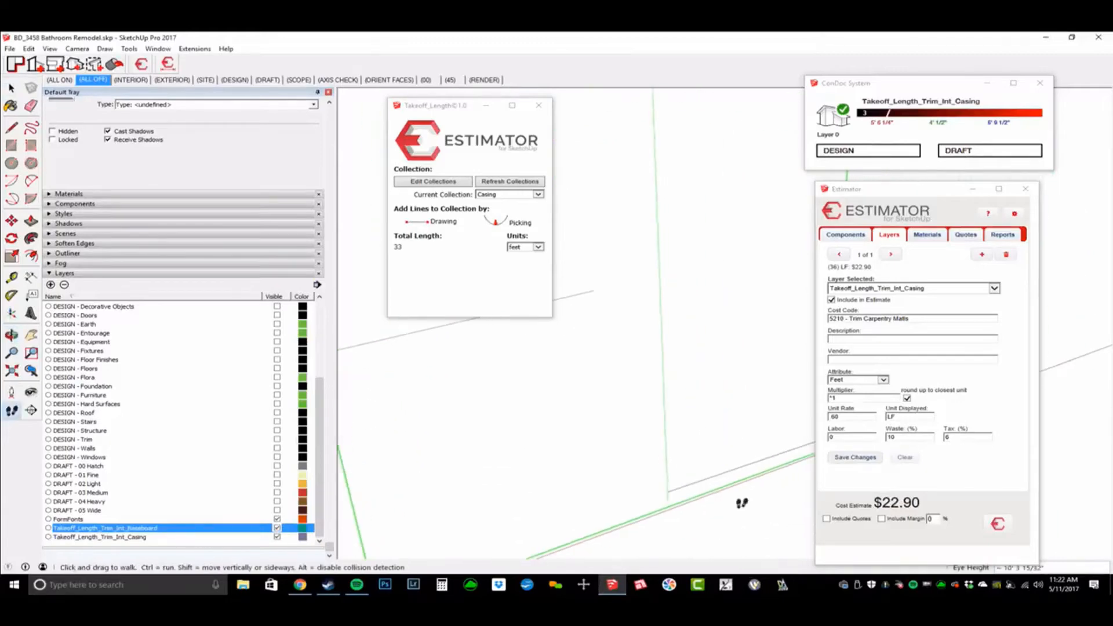
key(space)
click(720, 473)
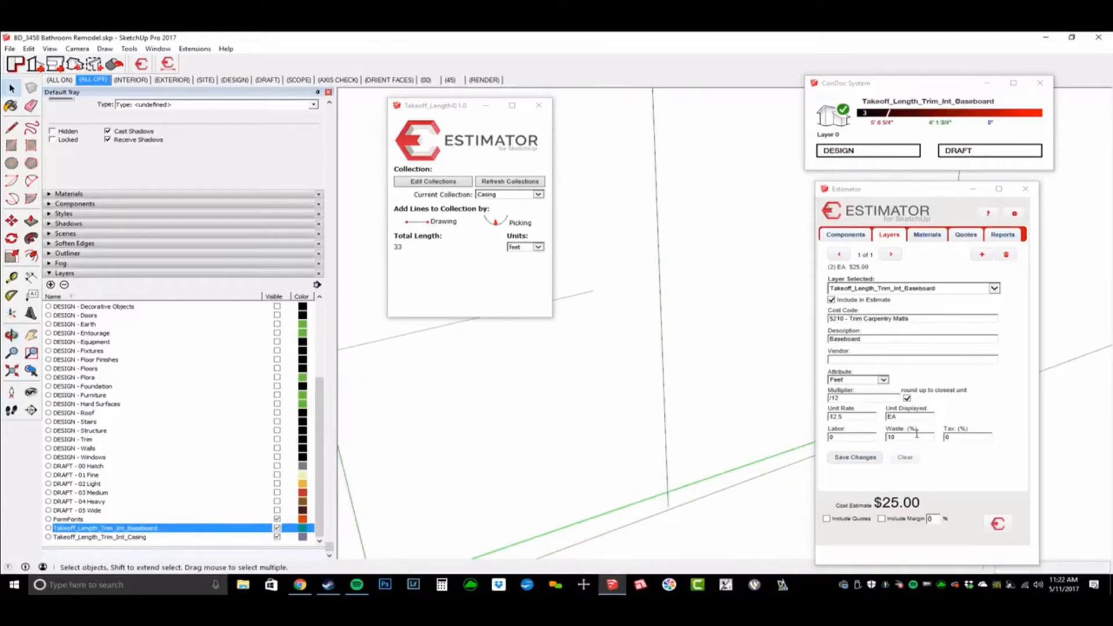
click(977, 437)
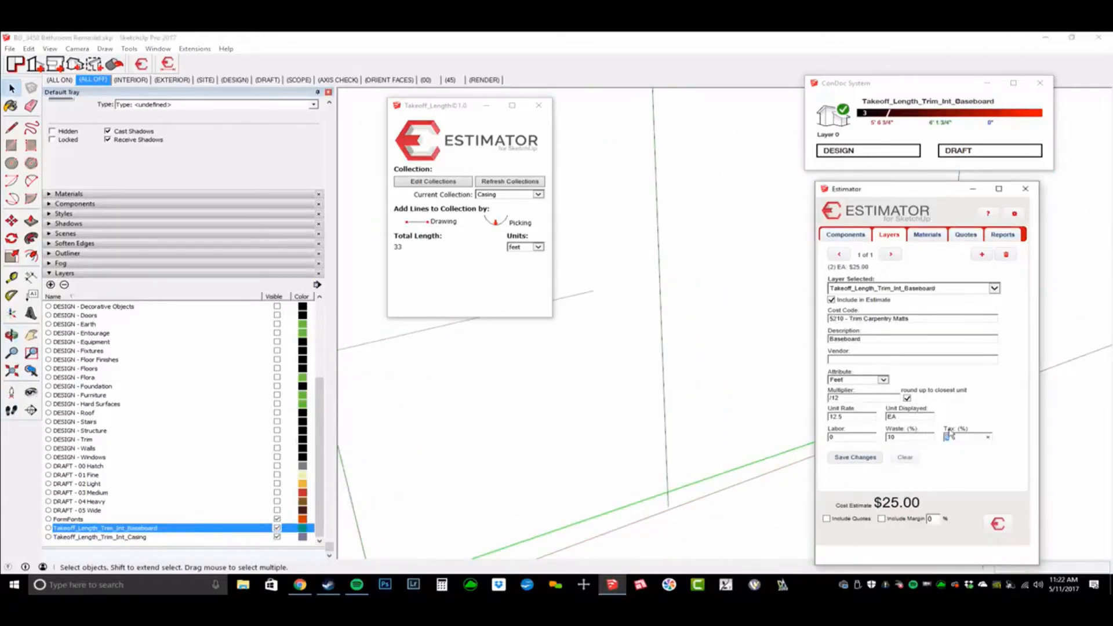
click(854, 458)
Step: Reload the casing lines' pricing, save the interior casing entry, and show every layer
click(663, 377)
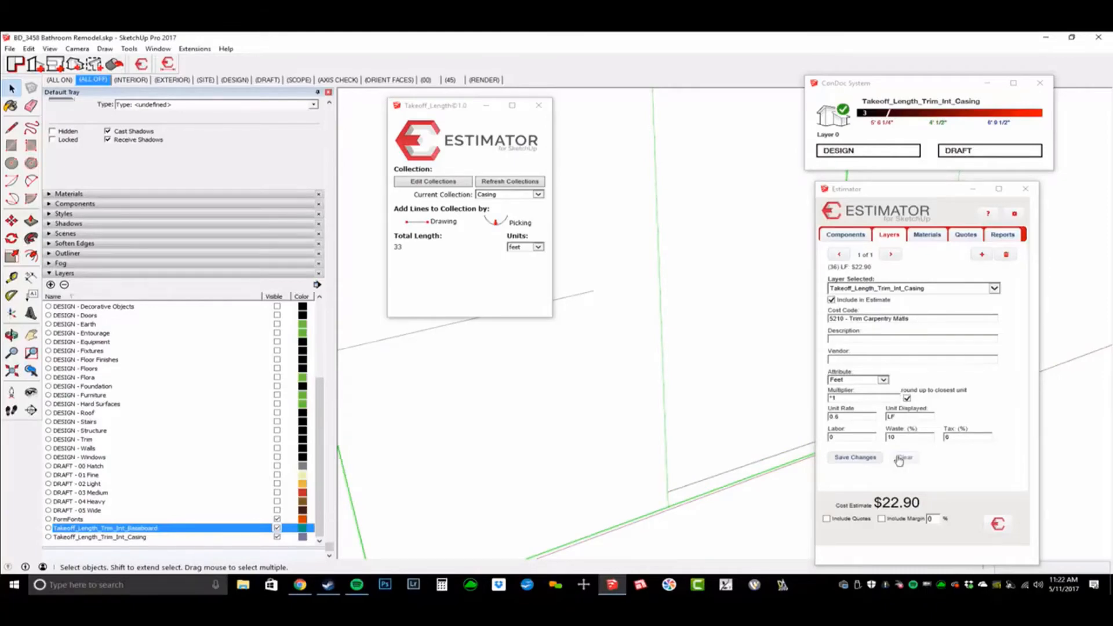
double_click(923, 439)
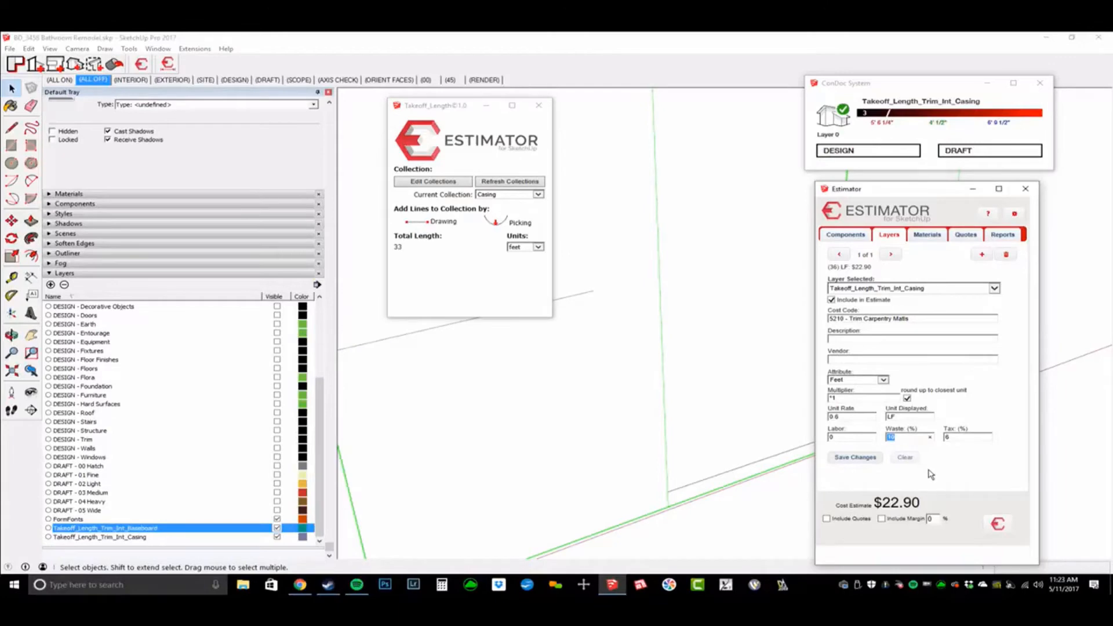
click(726, 486)
scroll(726, 481, up, 5)
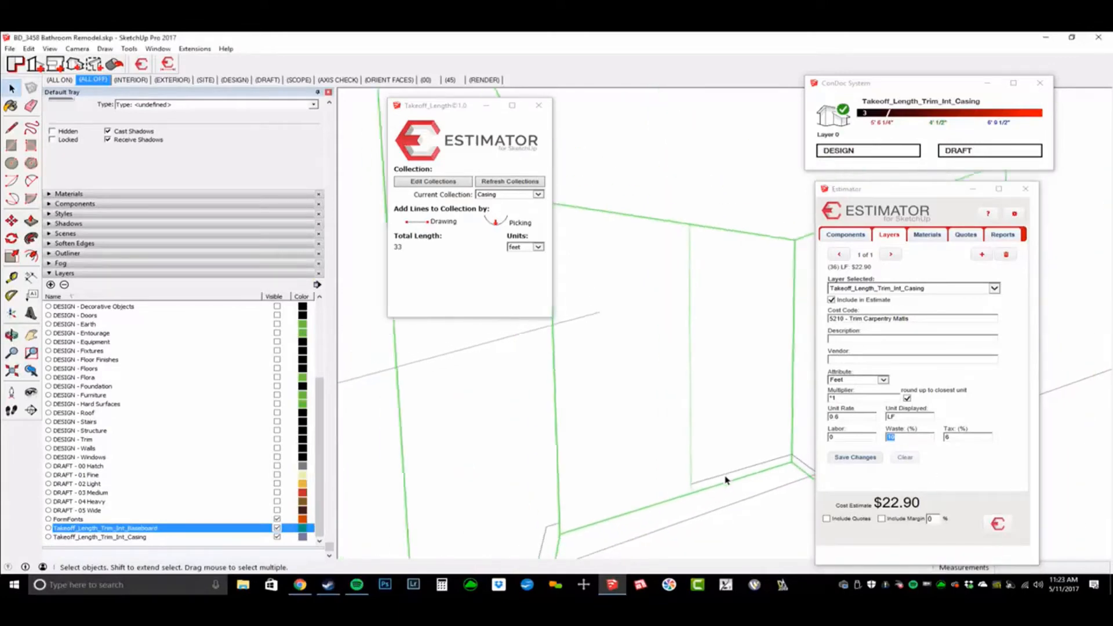
scroll(726, 480, down, 1)
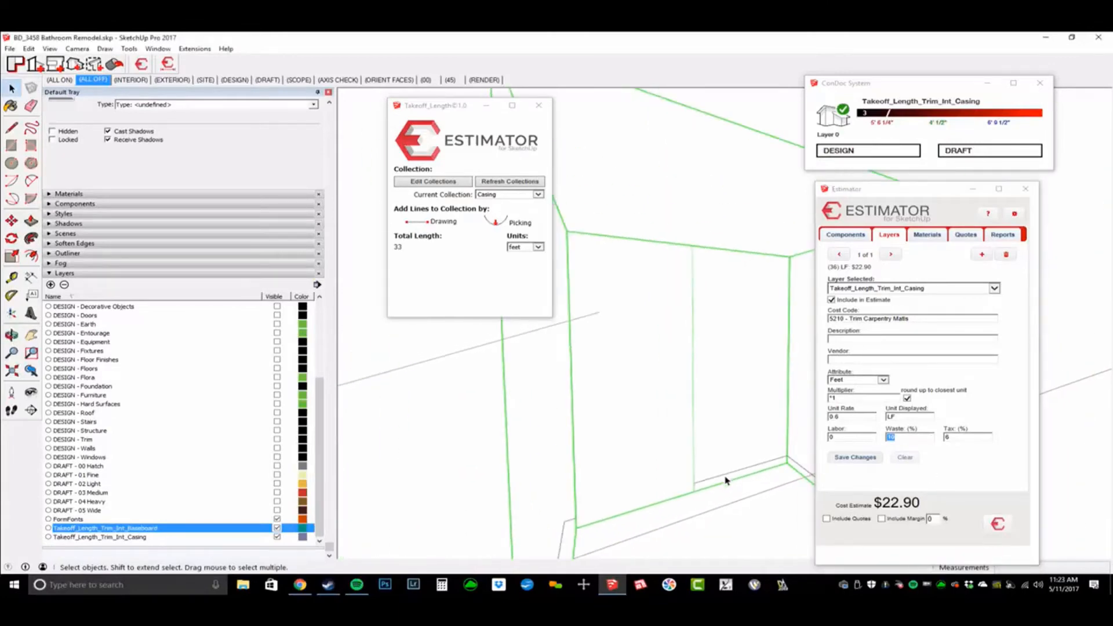
click(855, 458)
click(68, 80)
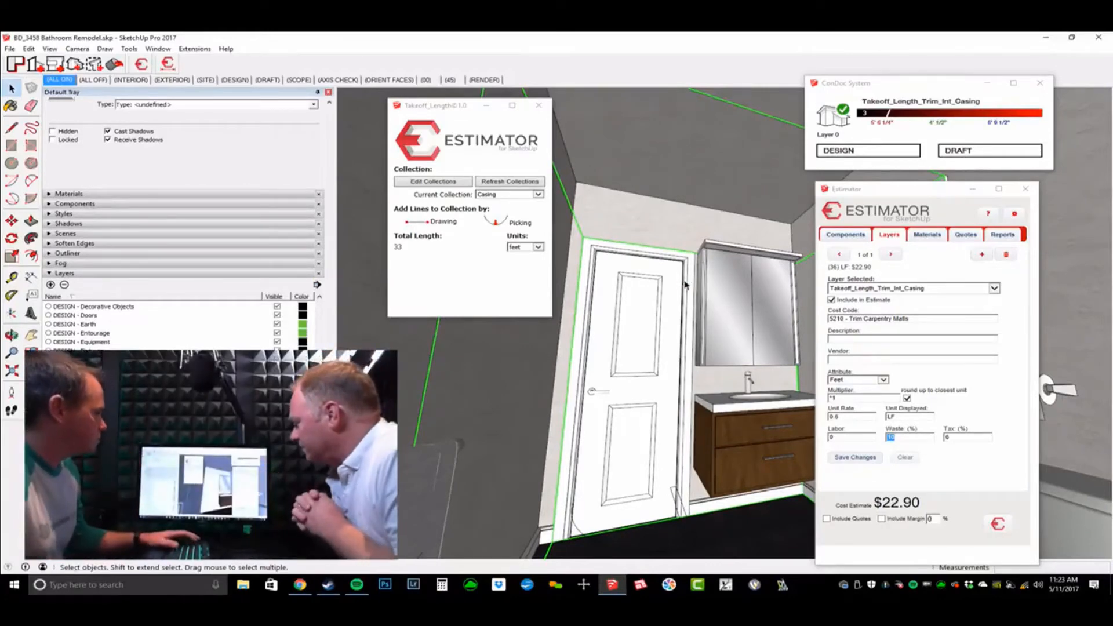
Step: Close the Takeoff_Length dialog, switch Estimator to Materials, and pick the walls inside the walls group
click(539, 107)
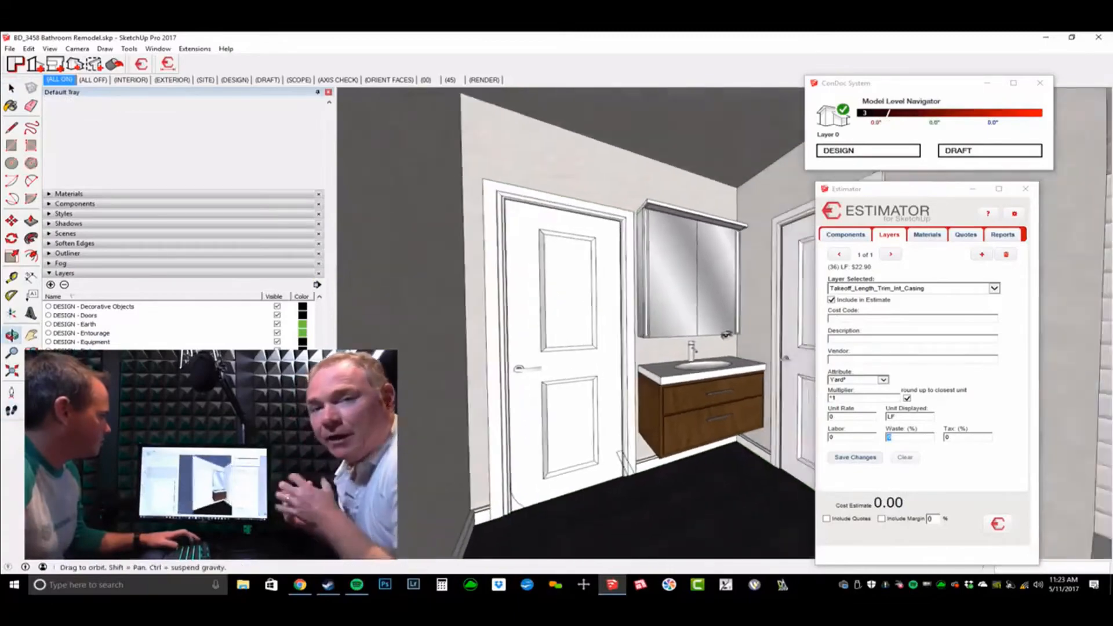
click(933, 240)
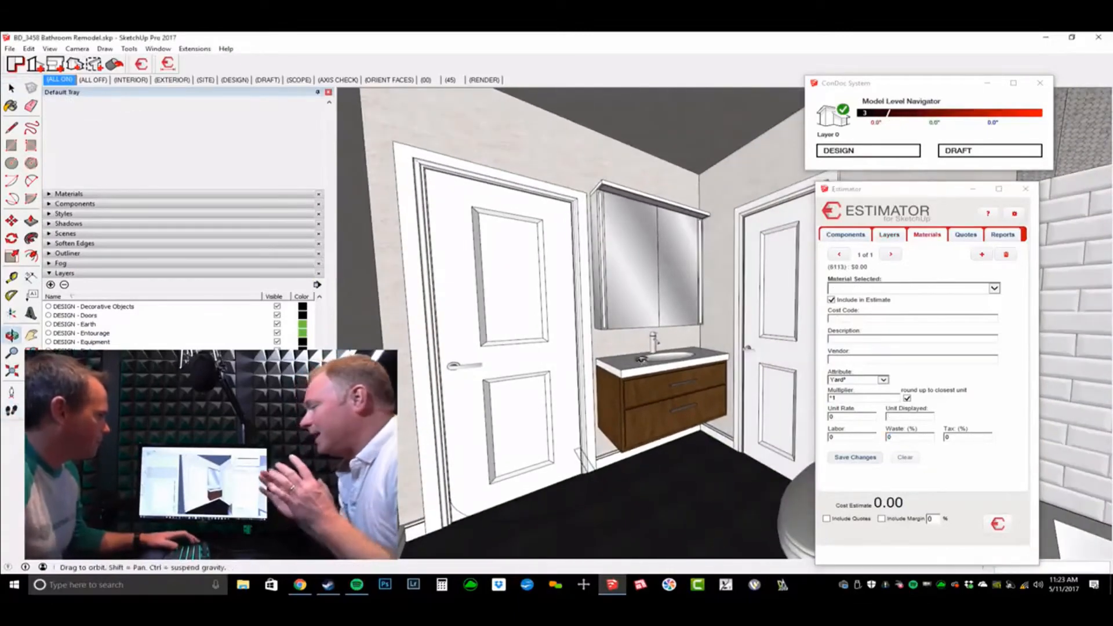
mouse_move(715, 347)
middle_down()
mouse_move(728, 344)
mouse_move(700, 340)
mouse_move(678, 304)
middle_up()
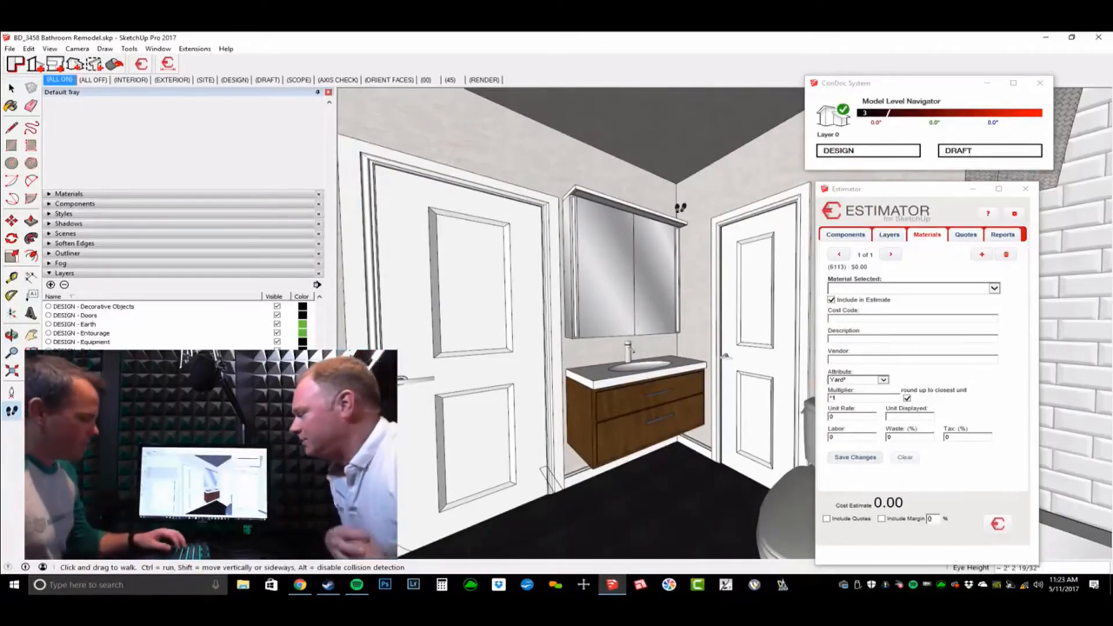
key(space)
double_click(658, 199)
double_click(635, 258)
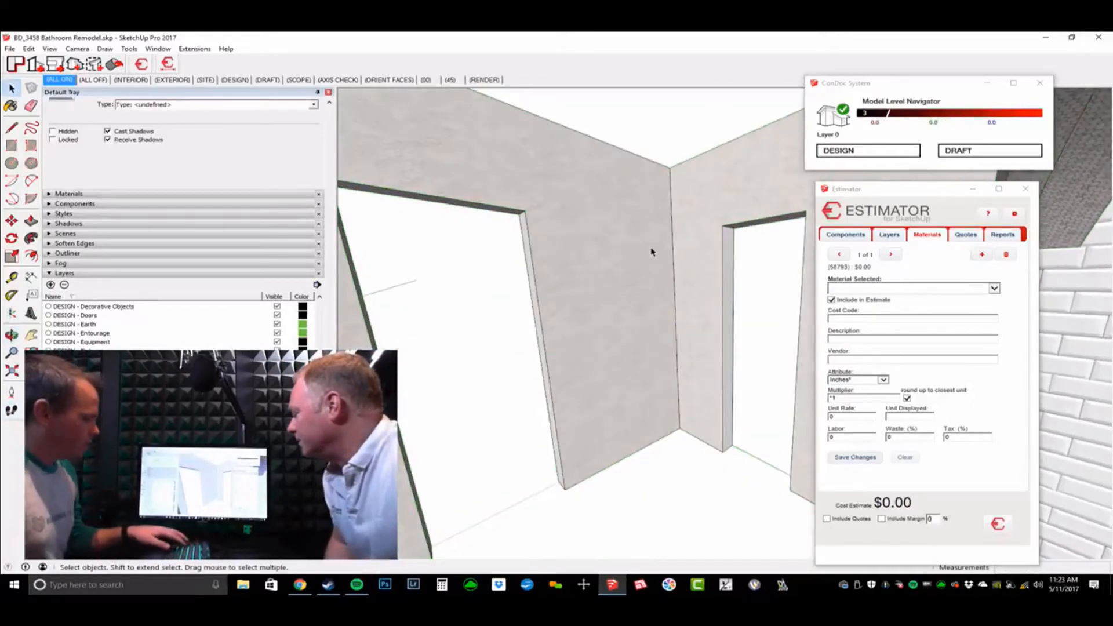
middle_drag(686, 221, 717, 292)
shift+middle_drag(718, 293, 624, 244)
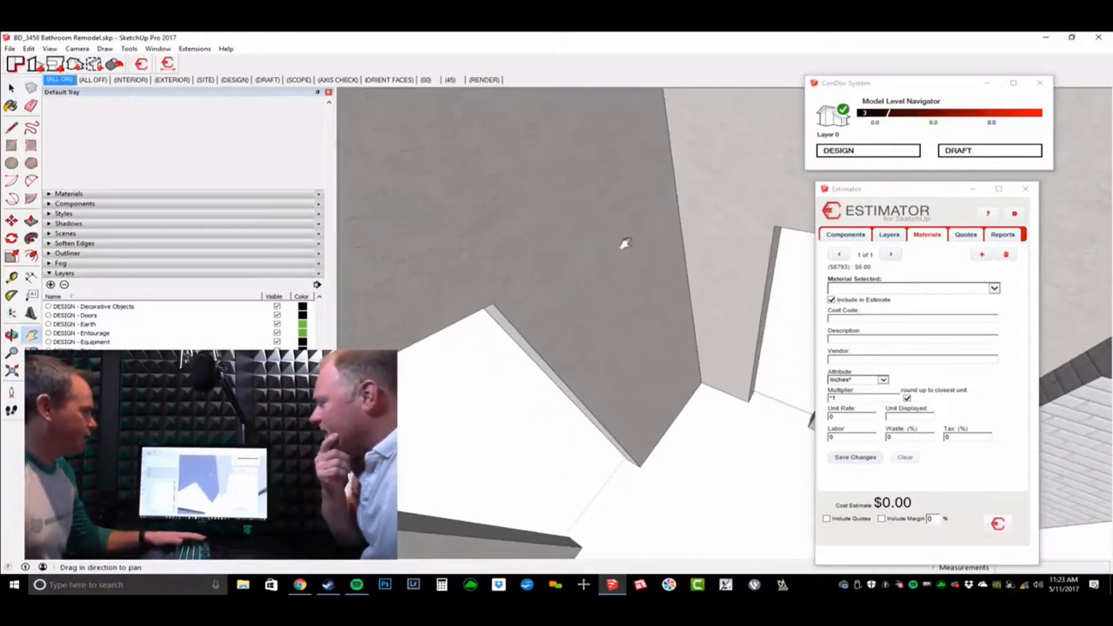
click(648, 251)
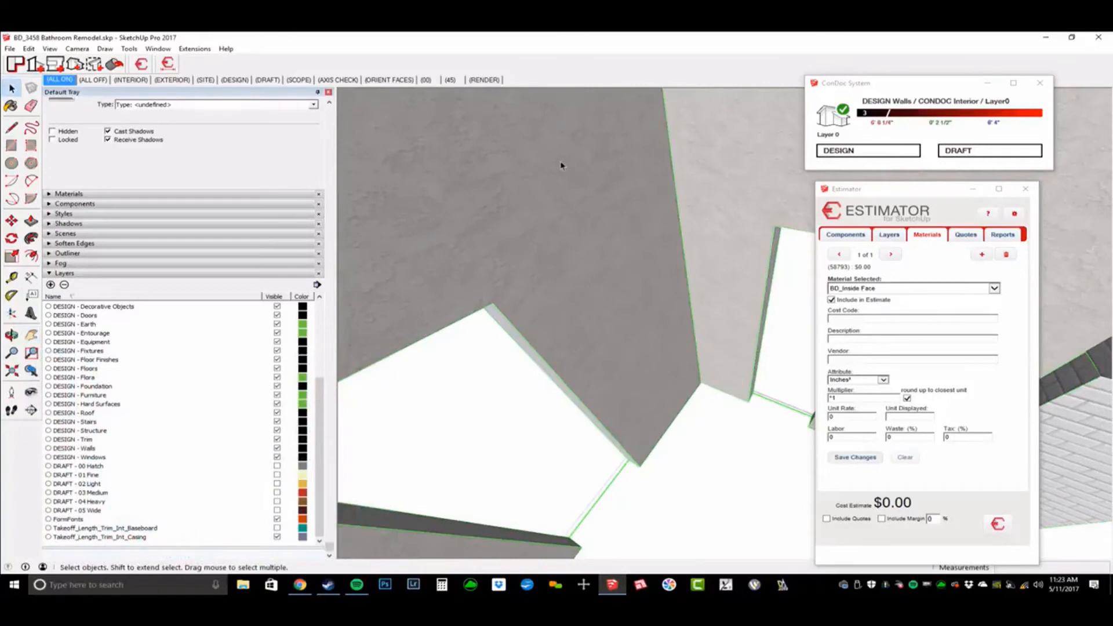
Step: Rename the Material2 paint to PT 01 and sample the wall face's material
key(b)
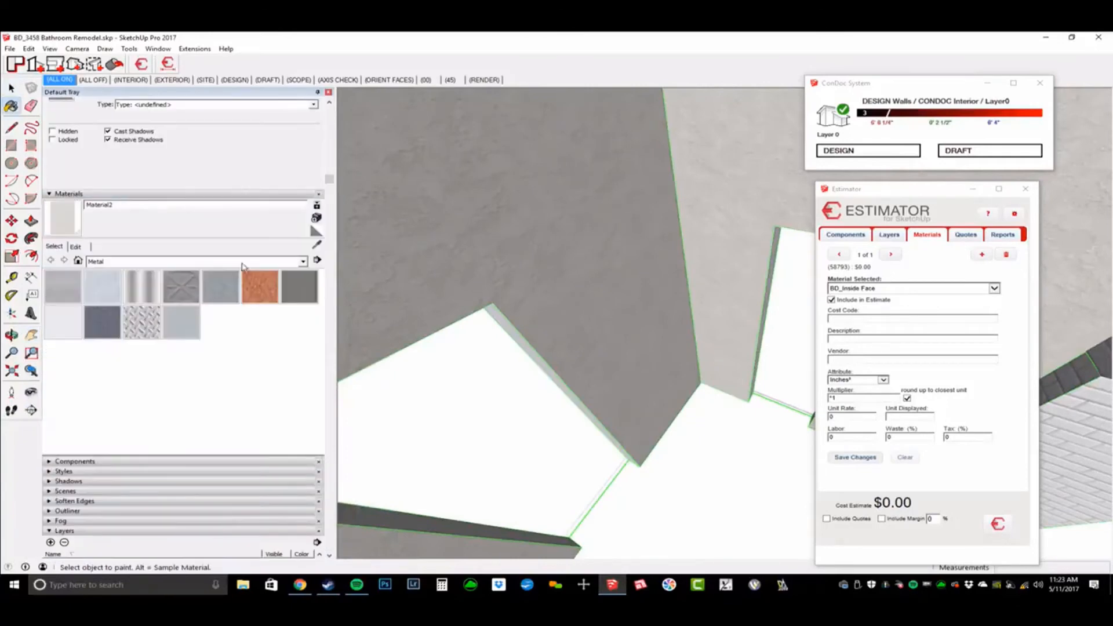
double_click(115, 204)
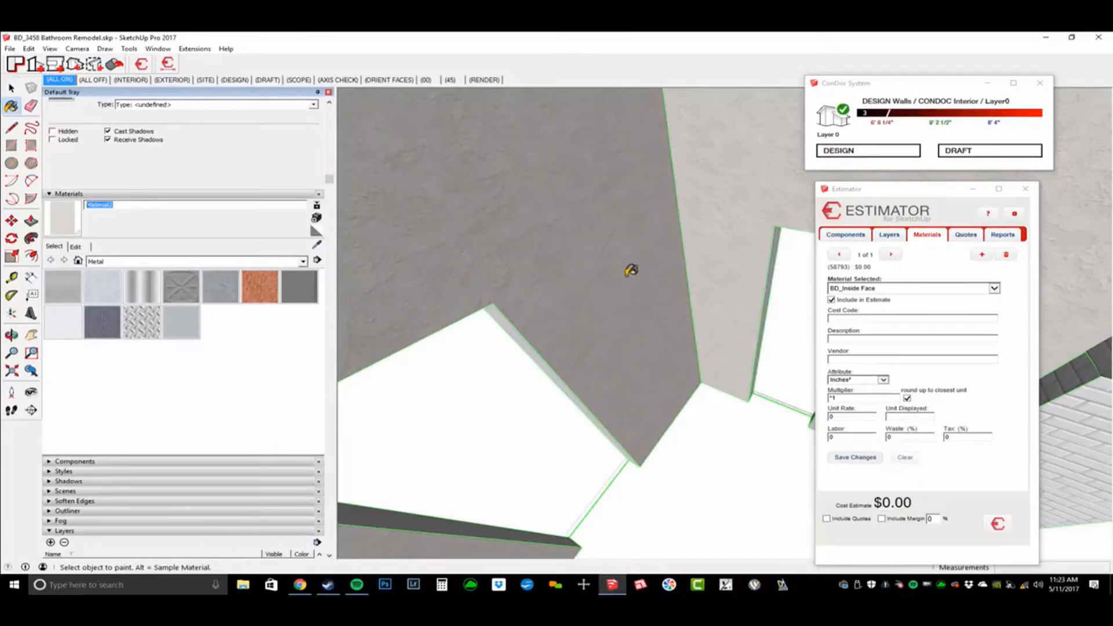
text(PT 01)
middle_drag(733, 348, 773, 240)
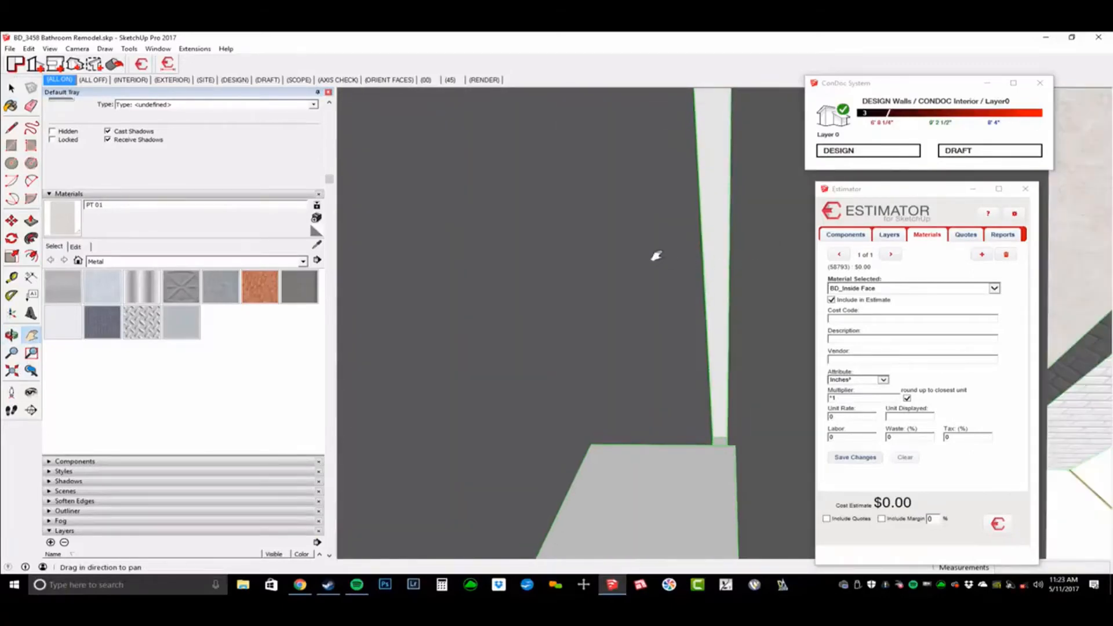
key(b)
alt+click(653, 238)
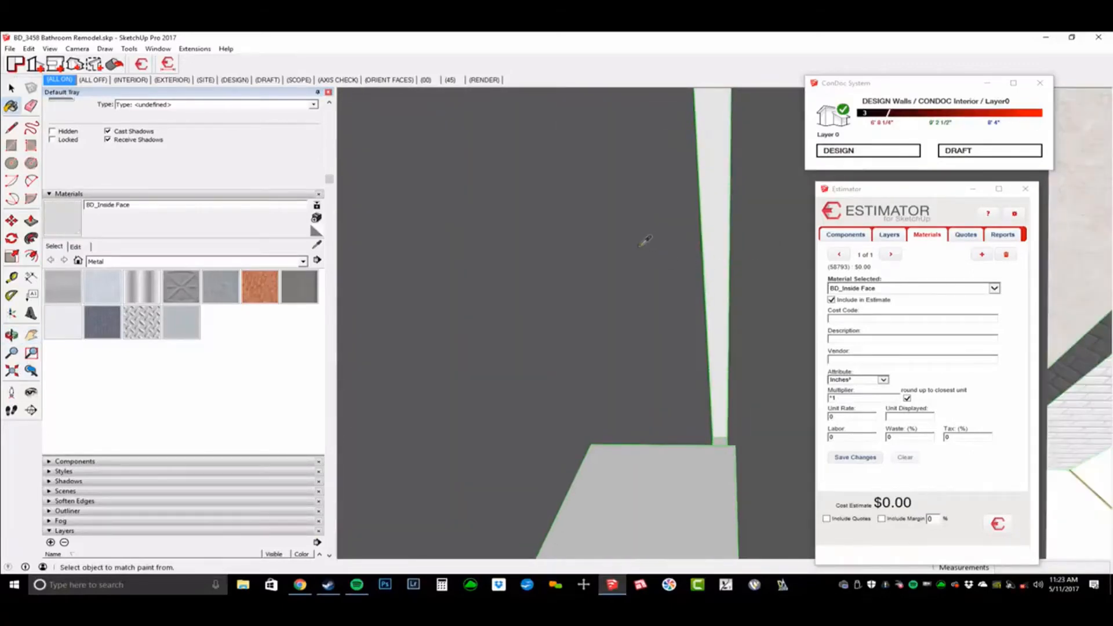
click(170, 208)
Step: Sample the PT 01 paint from the wall again and select the wall face beside the cabinet
middle_drag(680, 322, 569, 219)
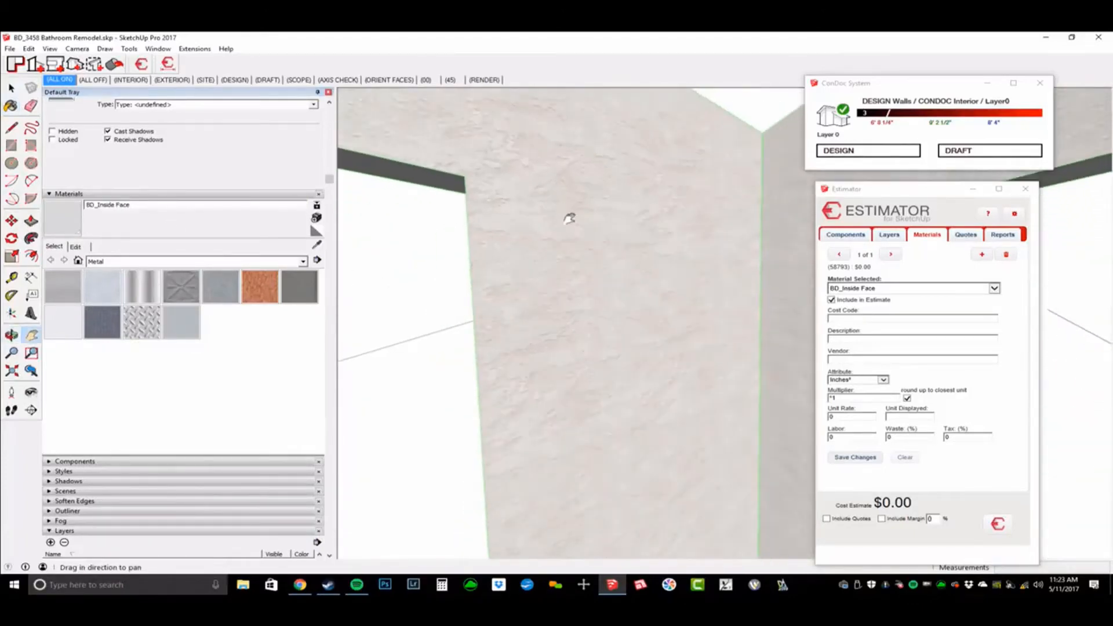
shift+middle_drag(669, 181, 671, 236)
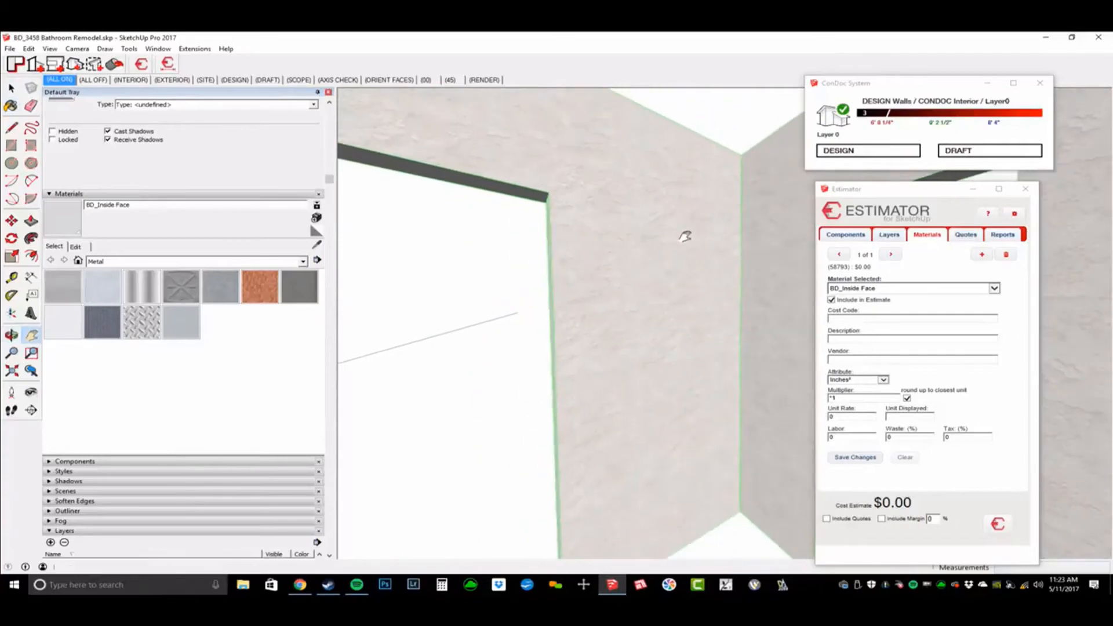
key(space)
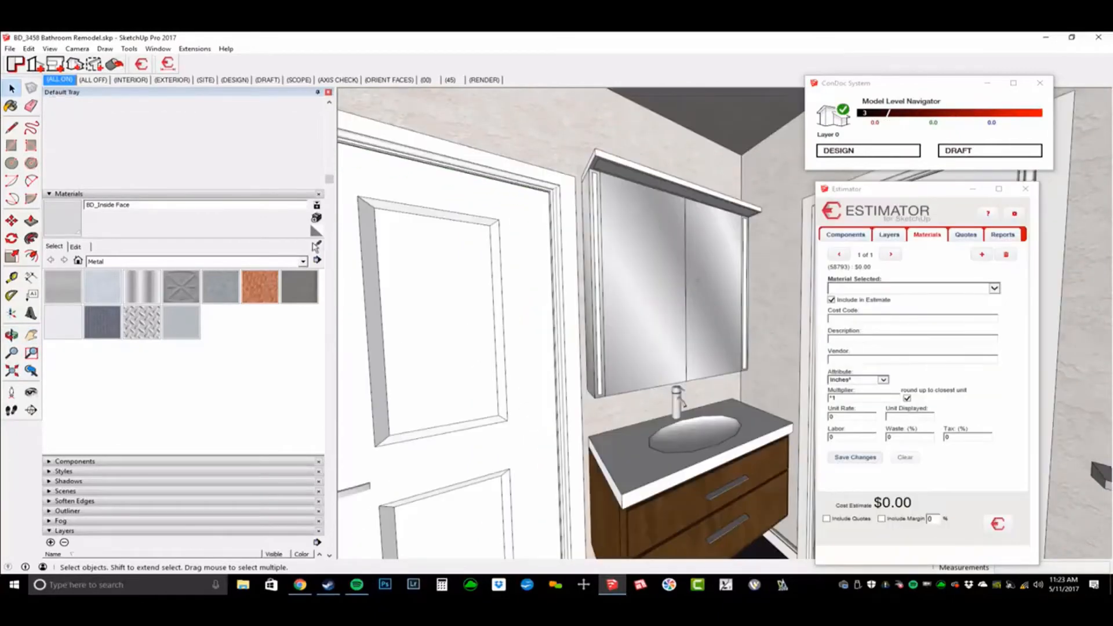
middle_drag(624, 237, 622, 226)
key(b)
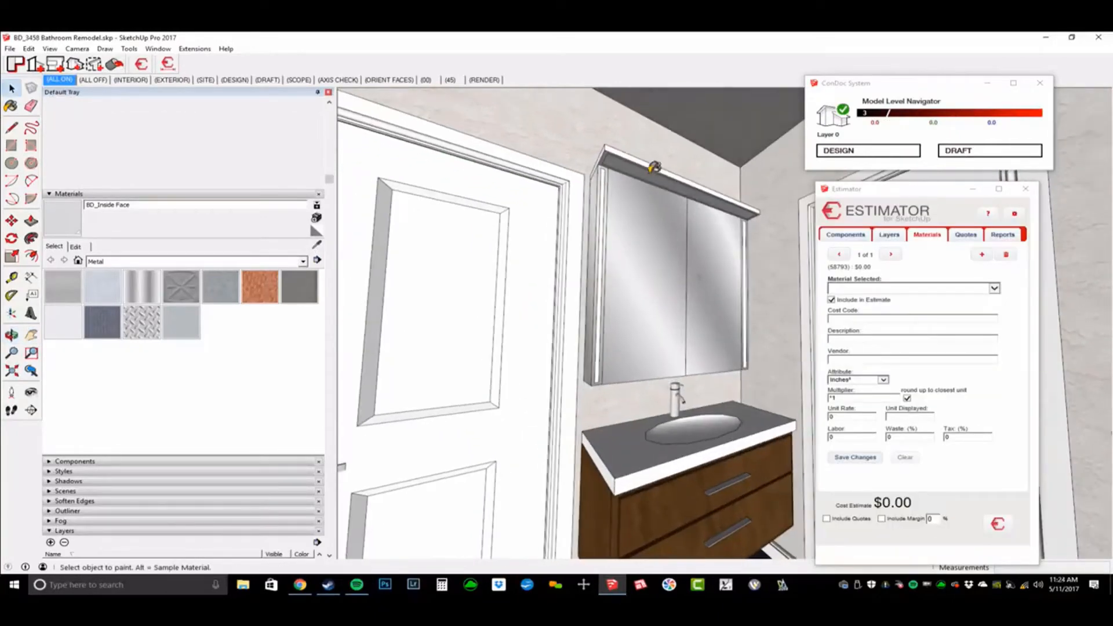
alt+click(646, 152)
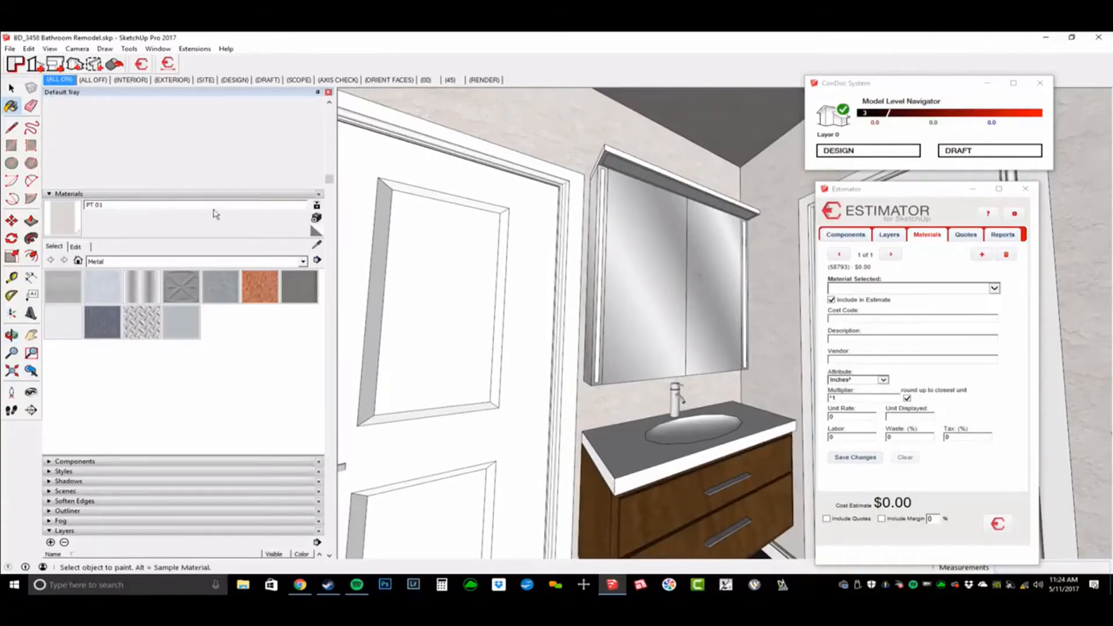
middle_drag(646, 216, 651, 217)
key(space)
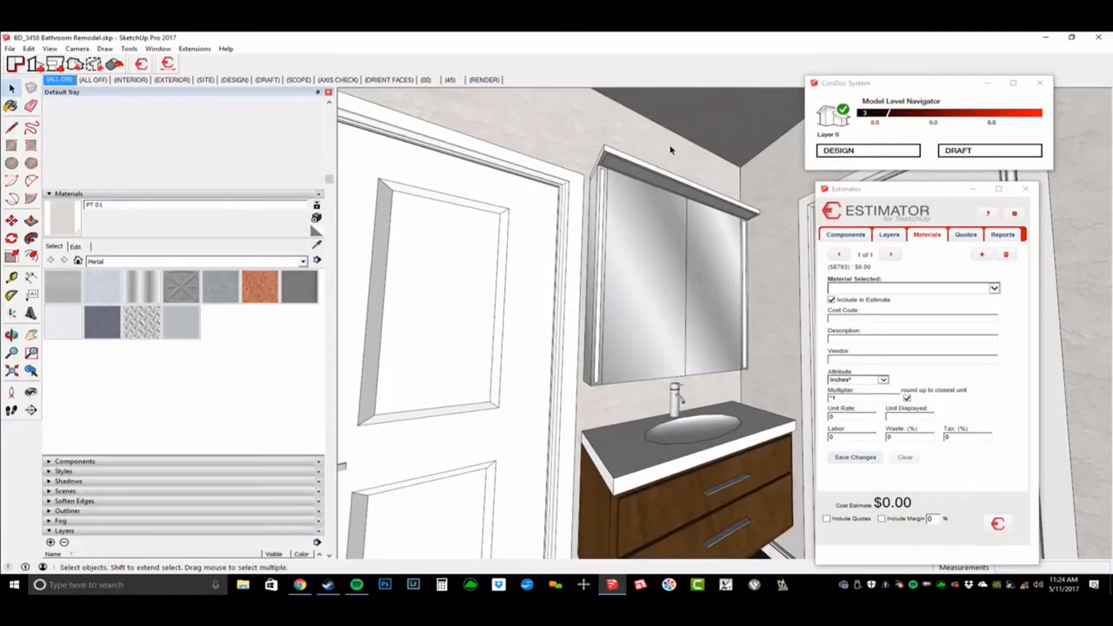
click(670, 150)
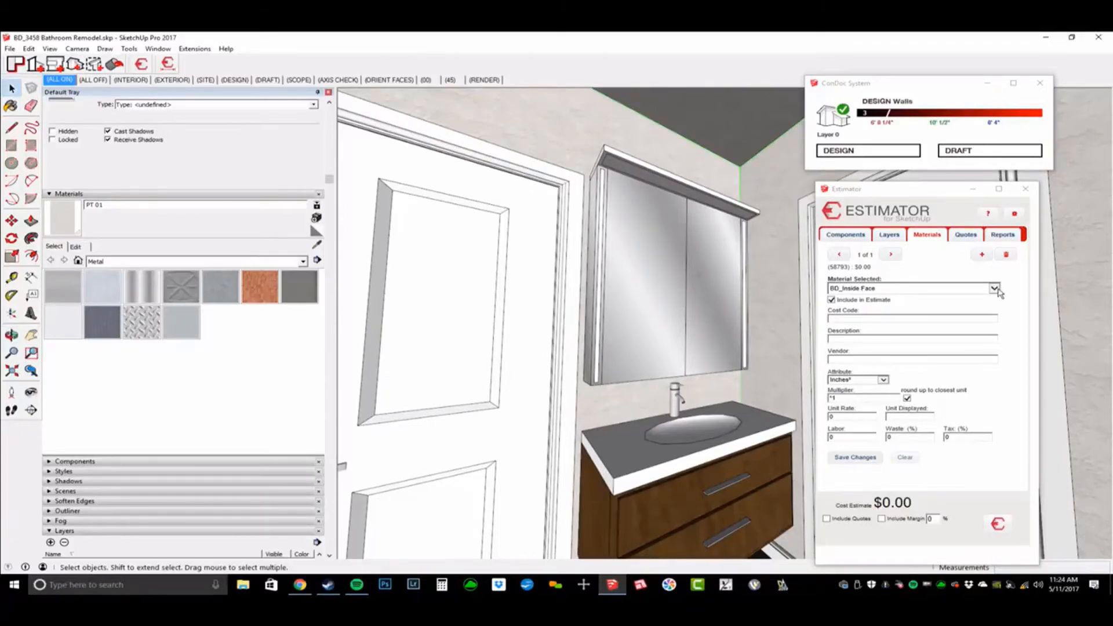
Step: Choose PT 01 as the material in Estimator and assign cost code 4915 - Paint - Interior
click(995, 289)
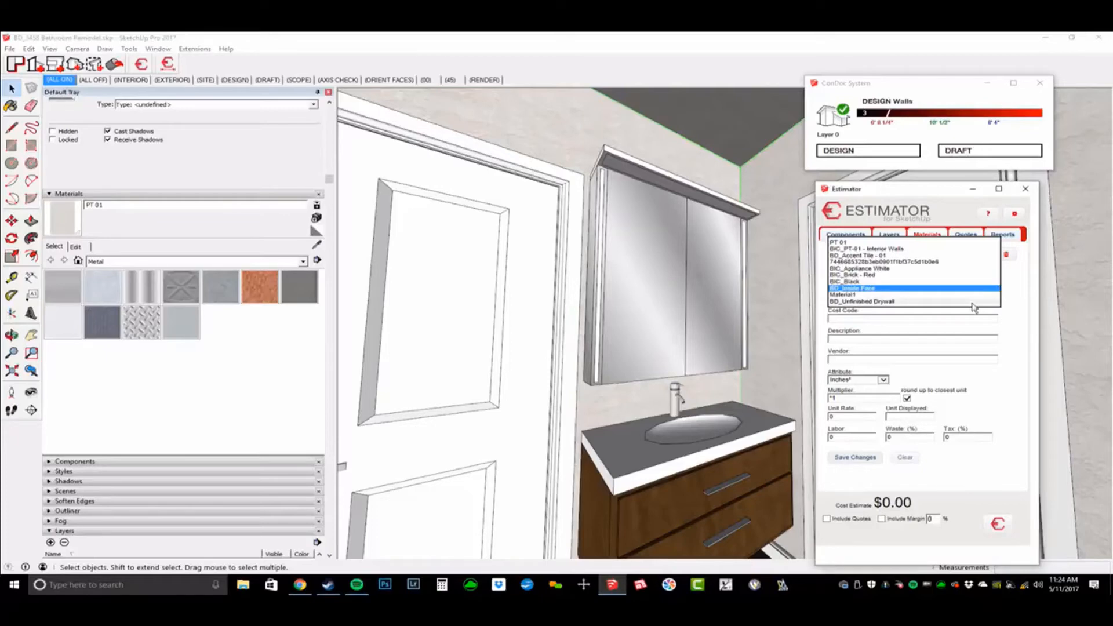
click(940, 243)
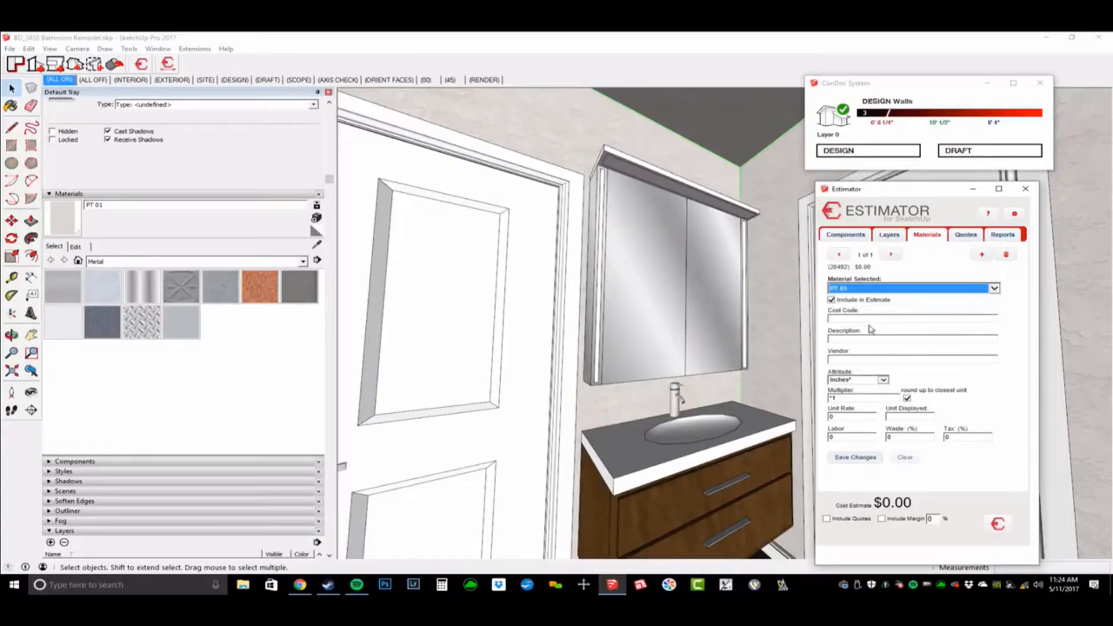
text(paint)
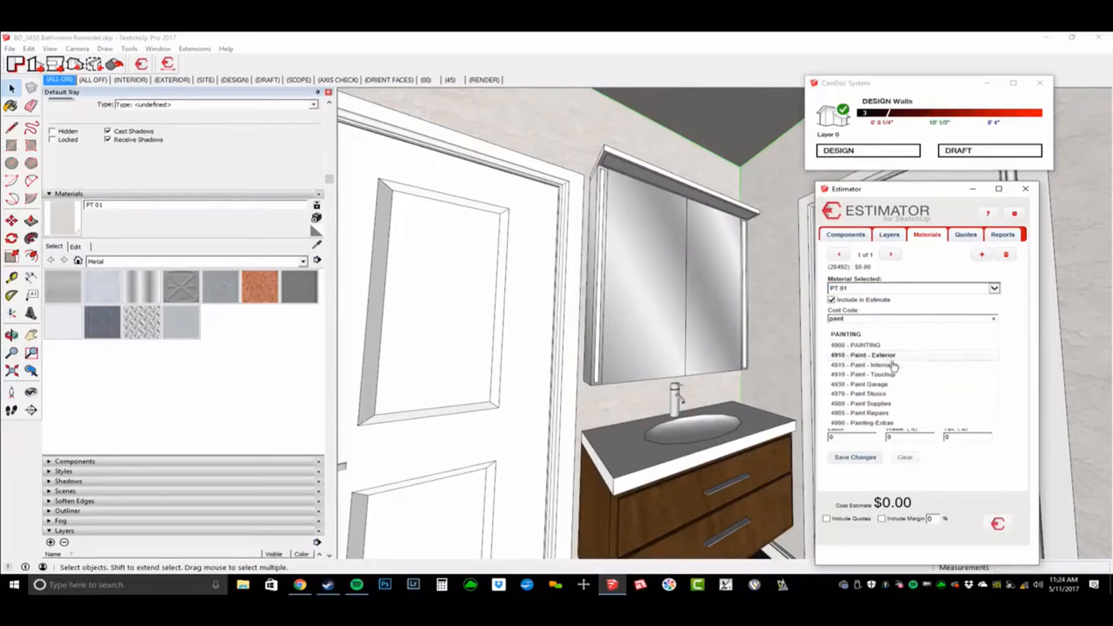
click(870, 365)
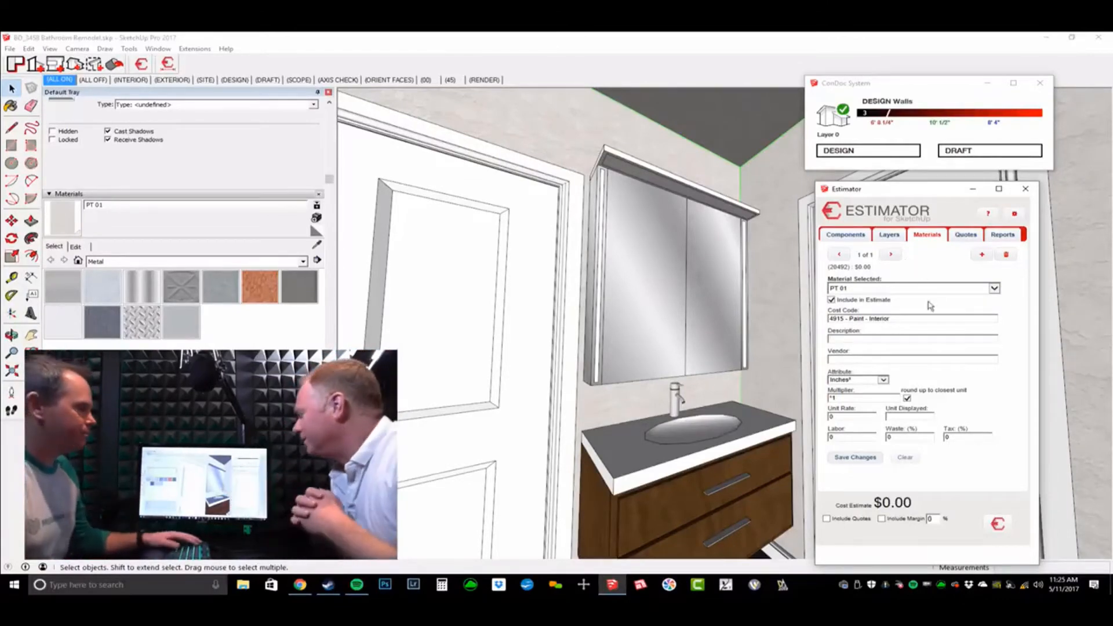
Step: Describe the PT 01 entry as Primer, measured in square feet with multiplier /200
click(925, 340)
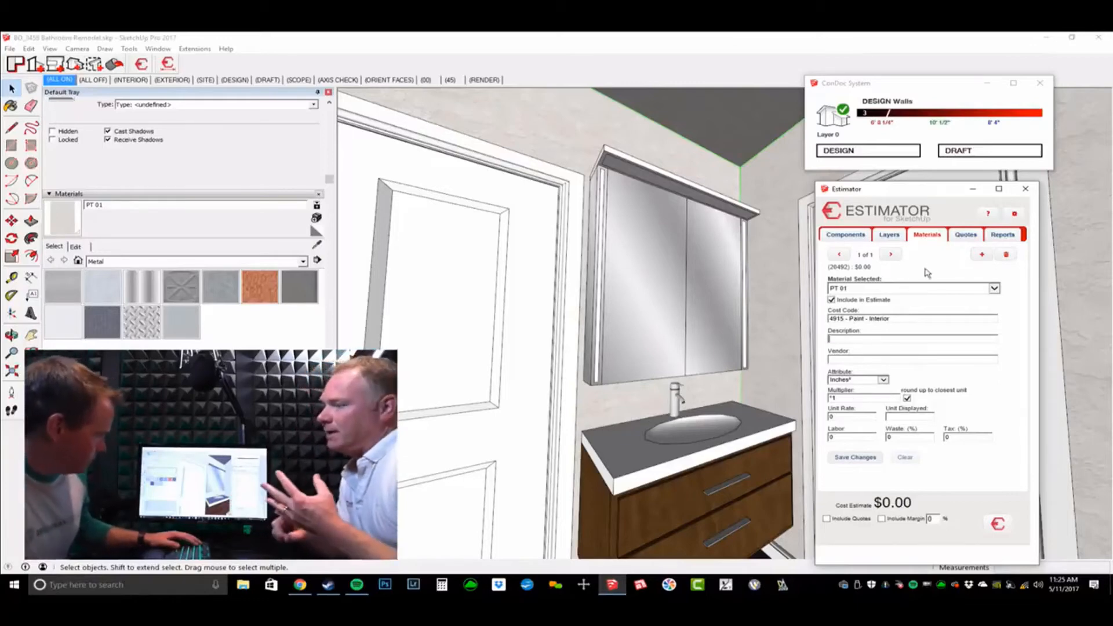
click(873, 329)
text(Prim)
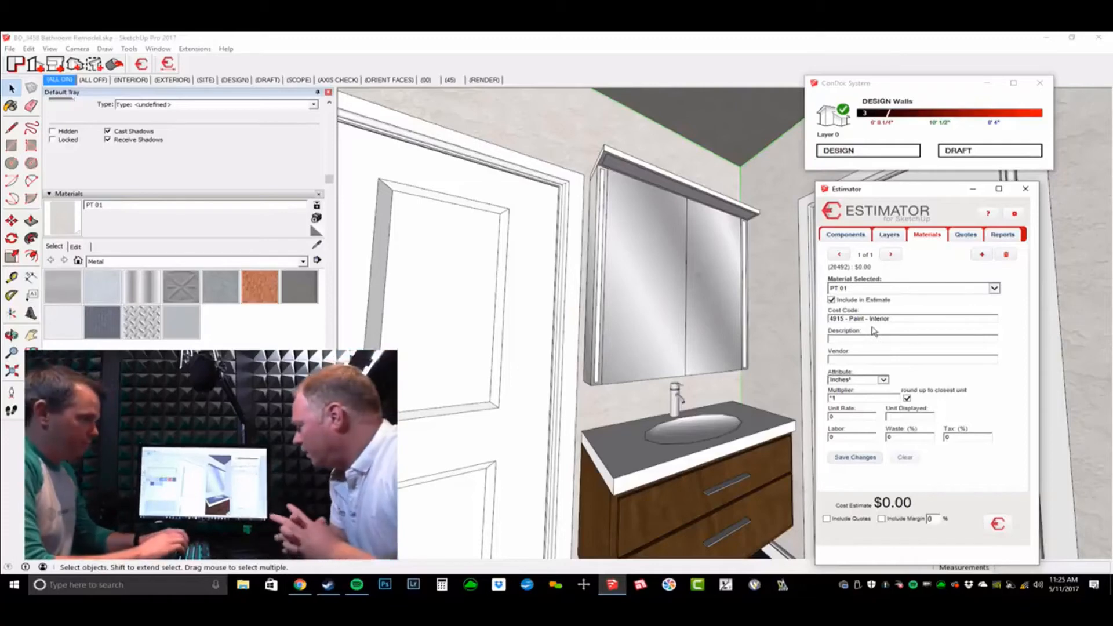
text(er)
key(Tab)
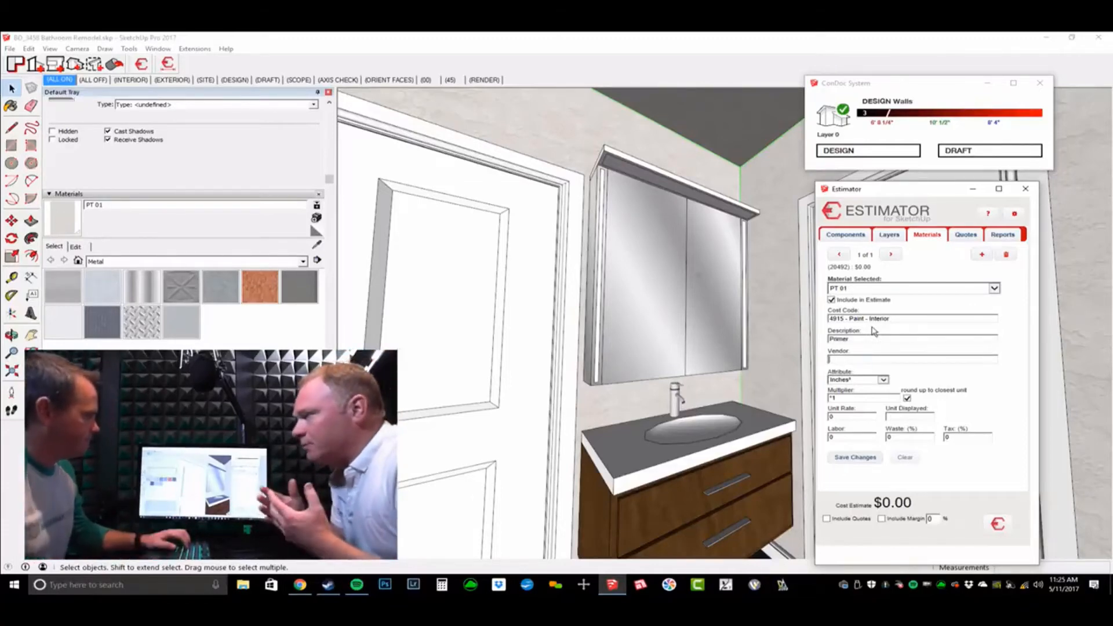
click(863, 381)
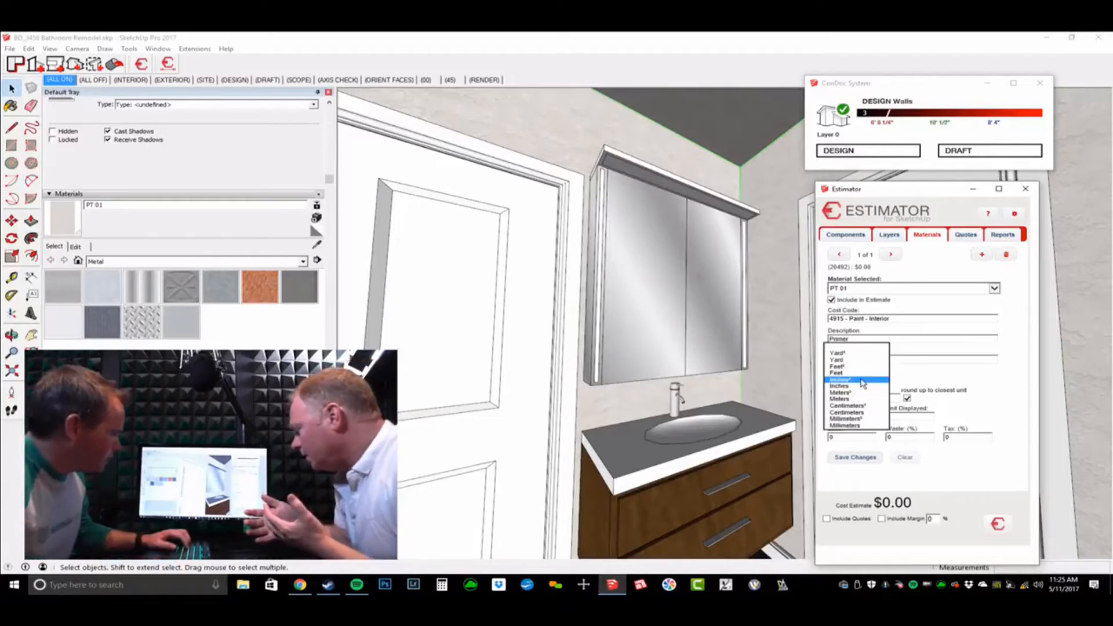
click(862, 367)
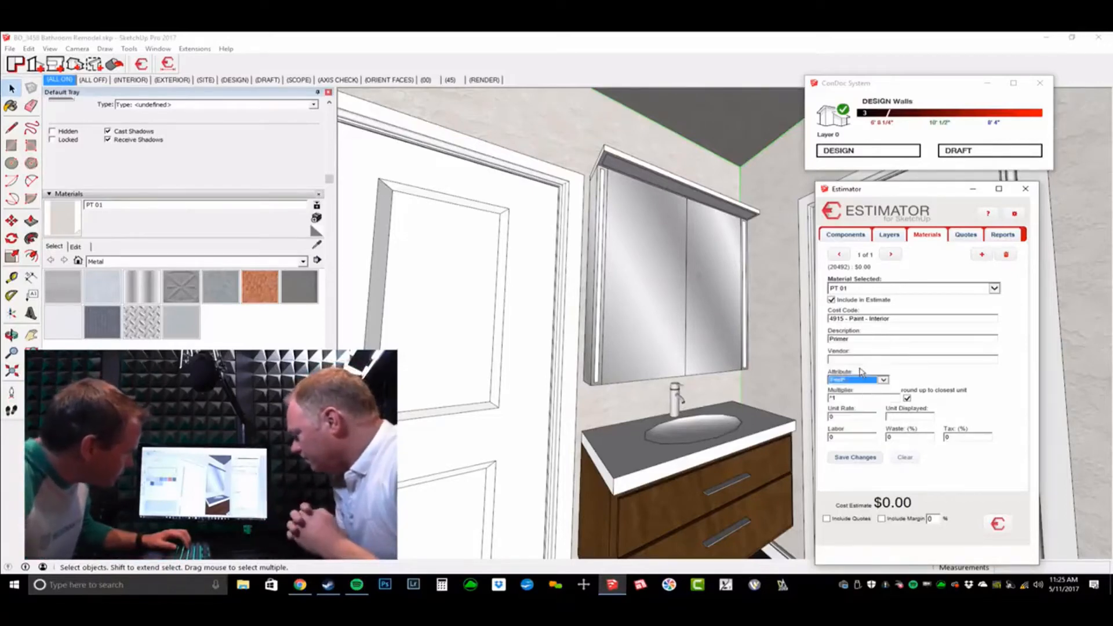
click(858, 399)
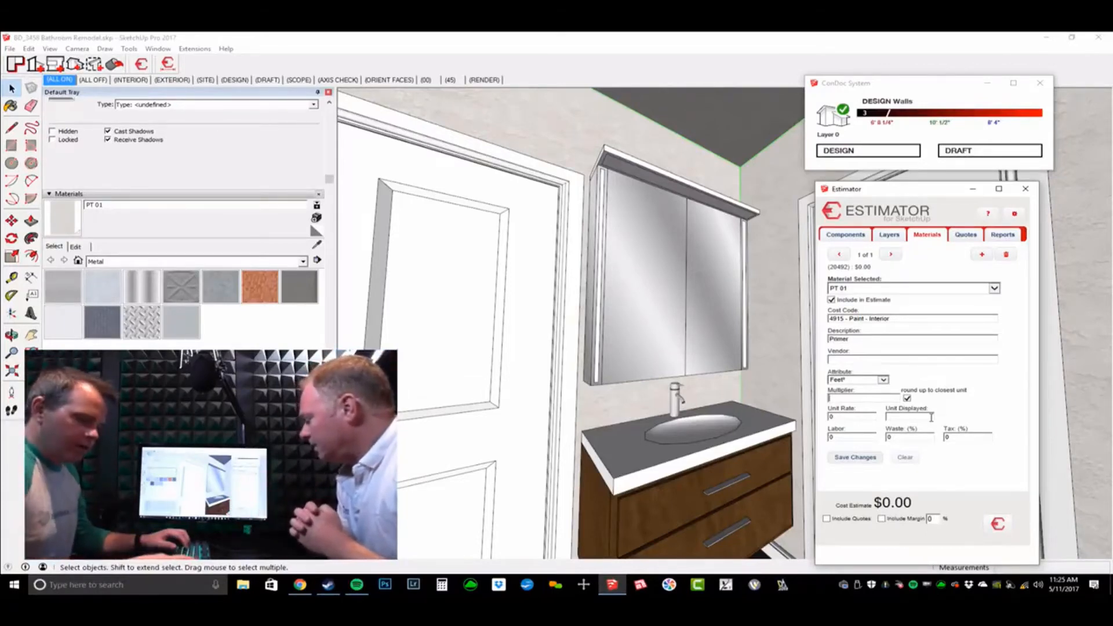
text(/200)
key(Tab)
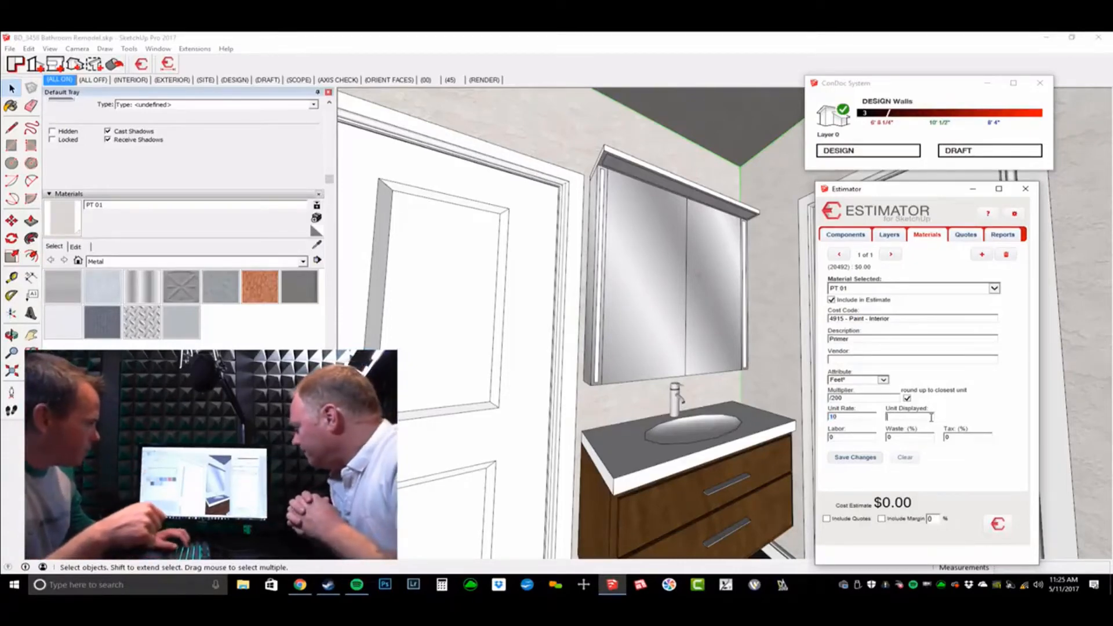
Step: Set rate 10 per GAL, 15% waste and 6% tax, saving the primer at $10.60
text(e)
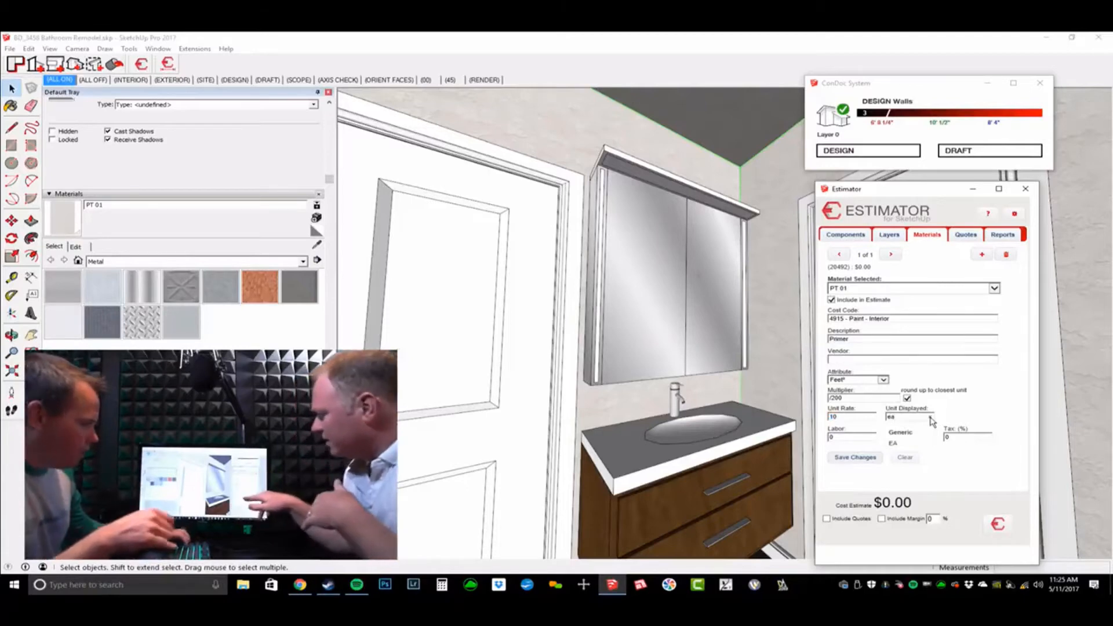
key(BackSpace)
text(ga)
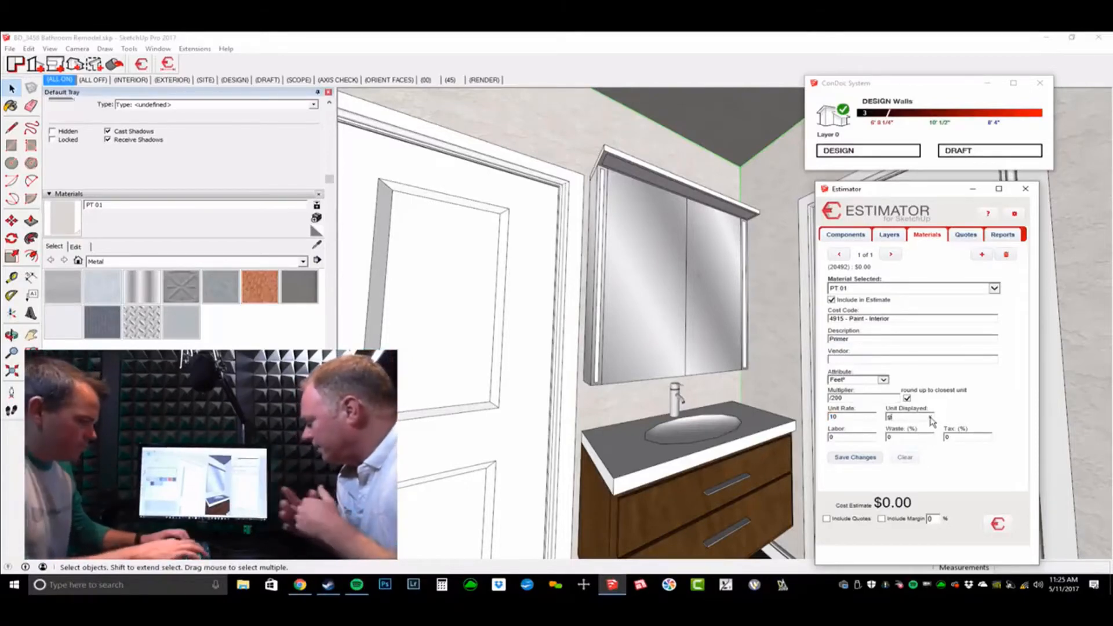
key(Tab)
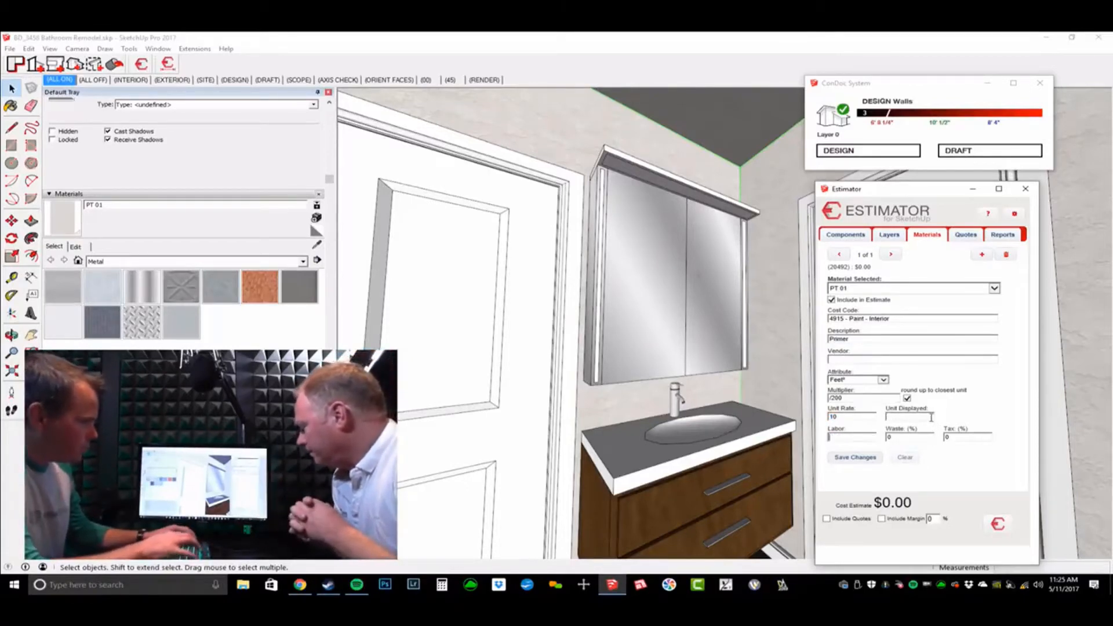
click(931, 418)
text(GAL)
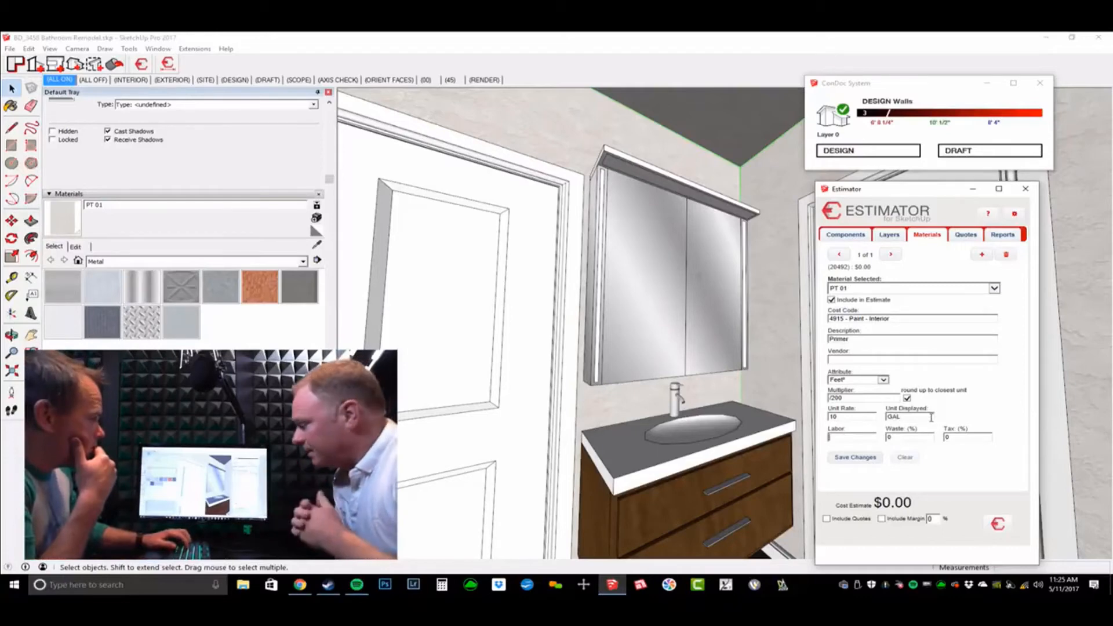
key(Tab)
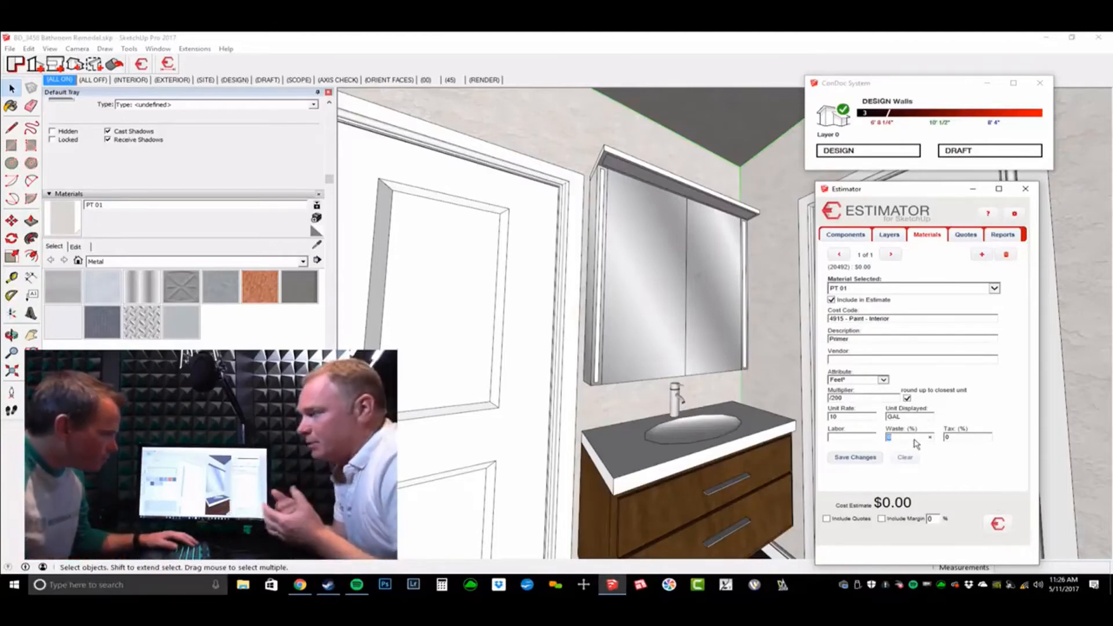
text(15)
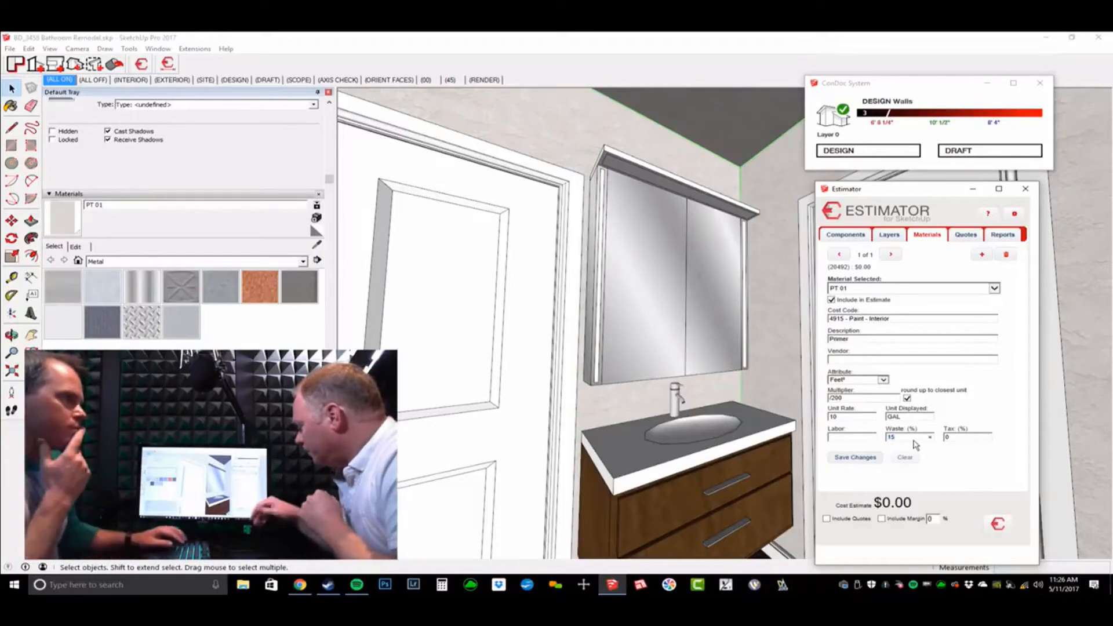
key(Tab)
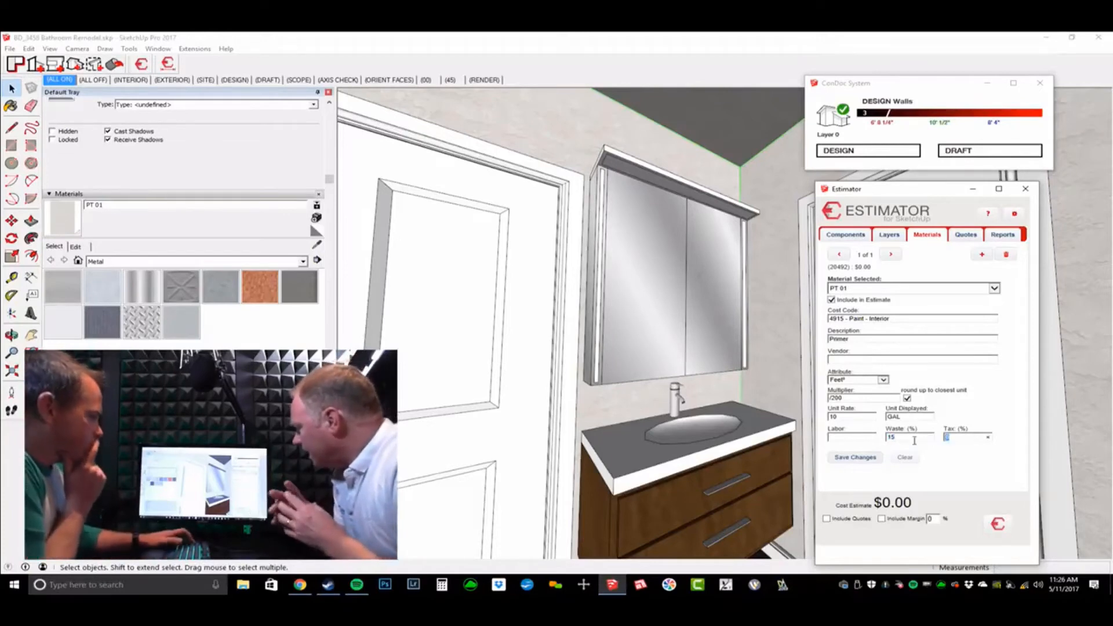
text(6)
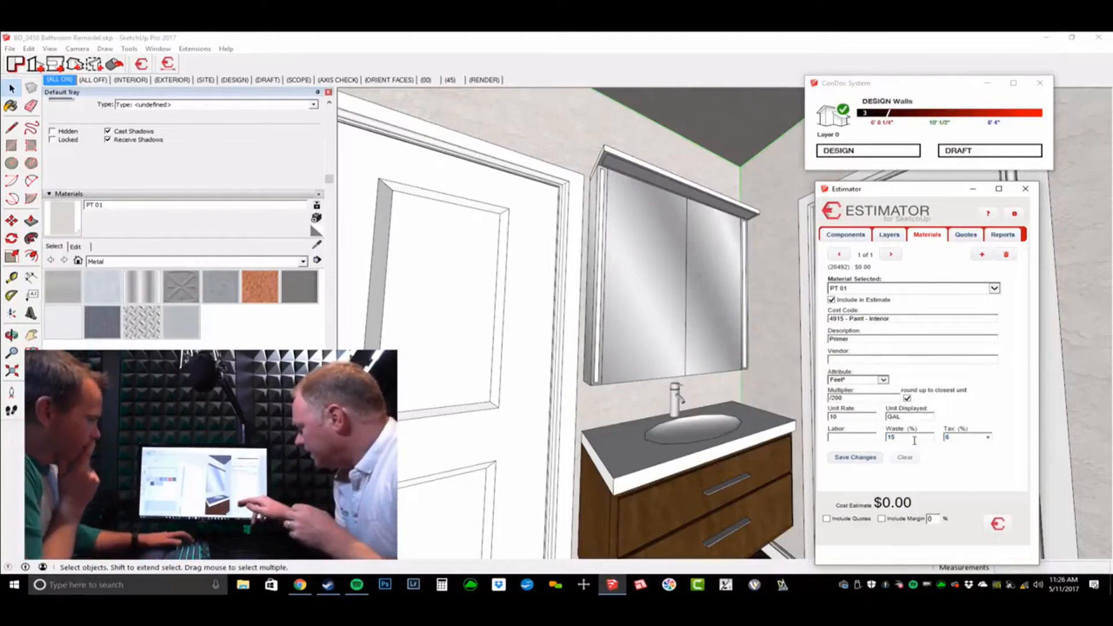
key(Tab)
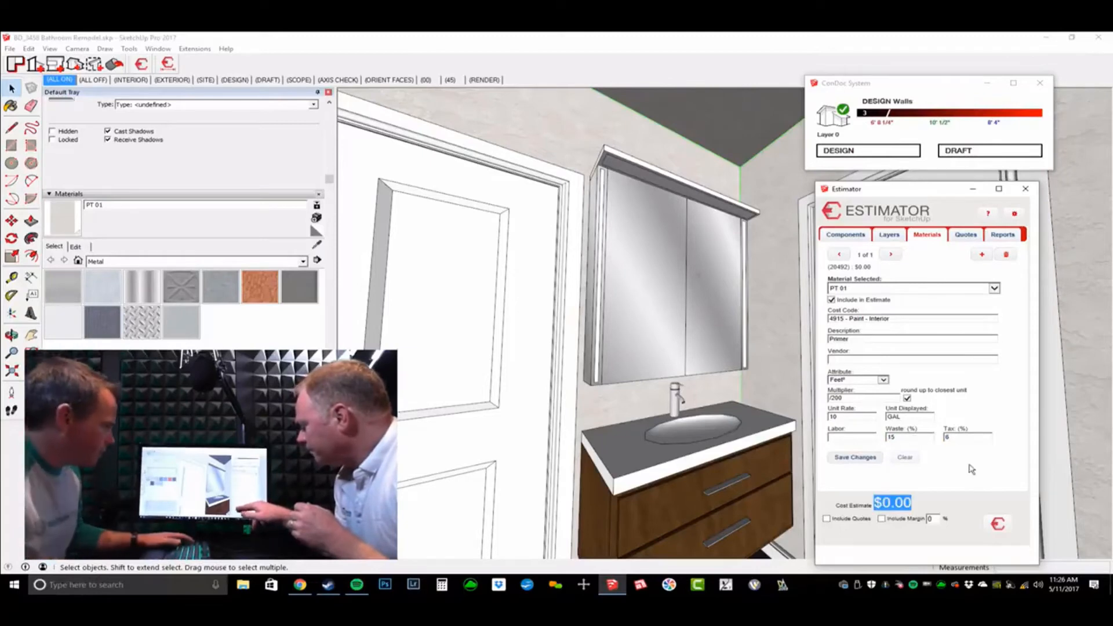
click(856, 458)
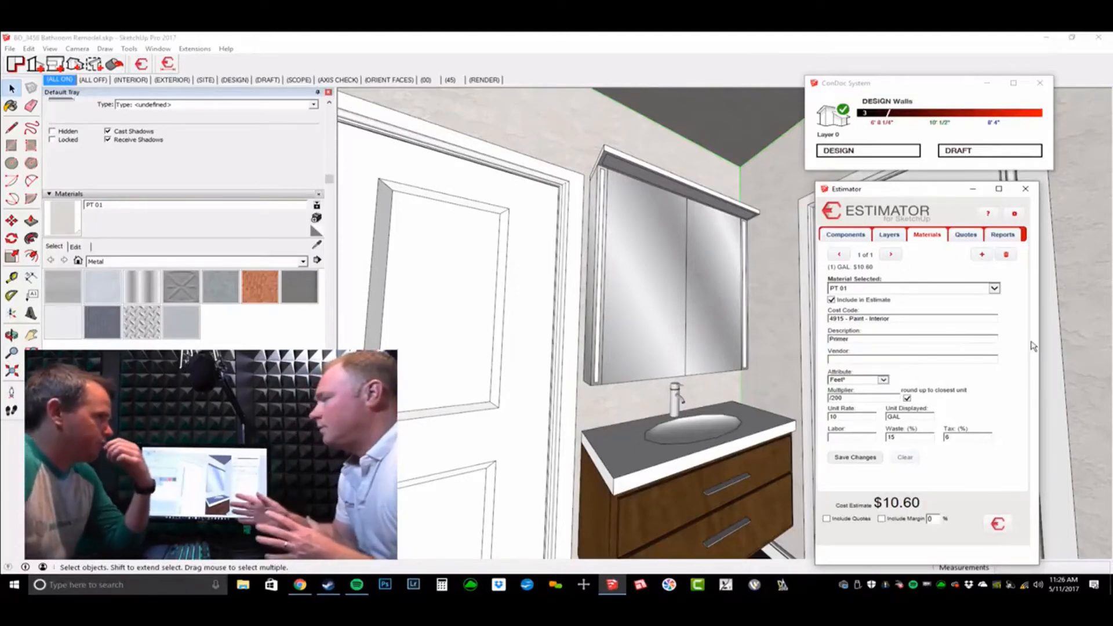
Step: Add a second PT 01 record under 4915 - Paint - Interior described as Wall Paint
click(983, 256)
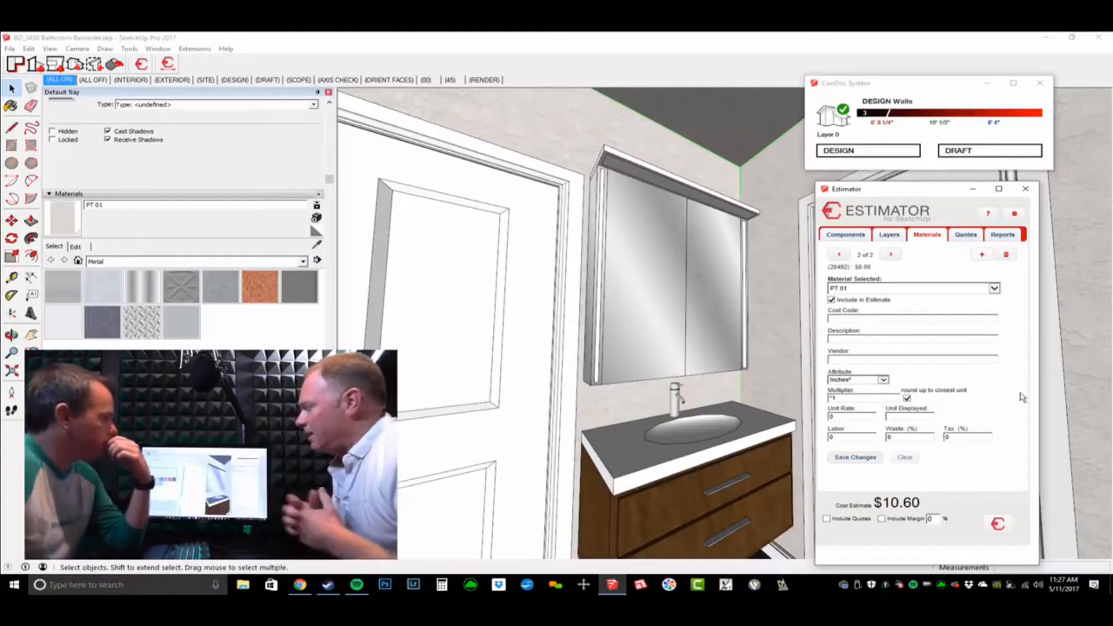
click(879, 318)
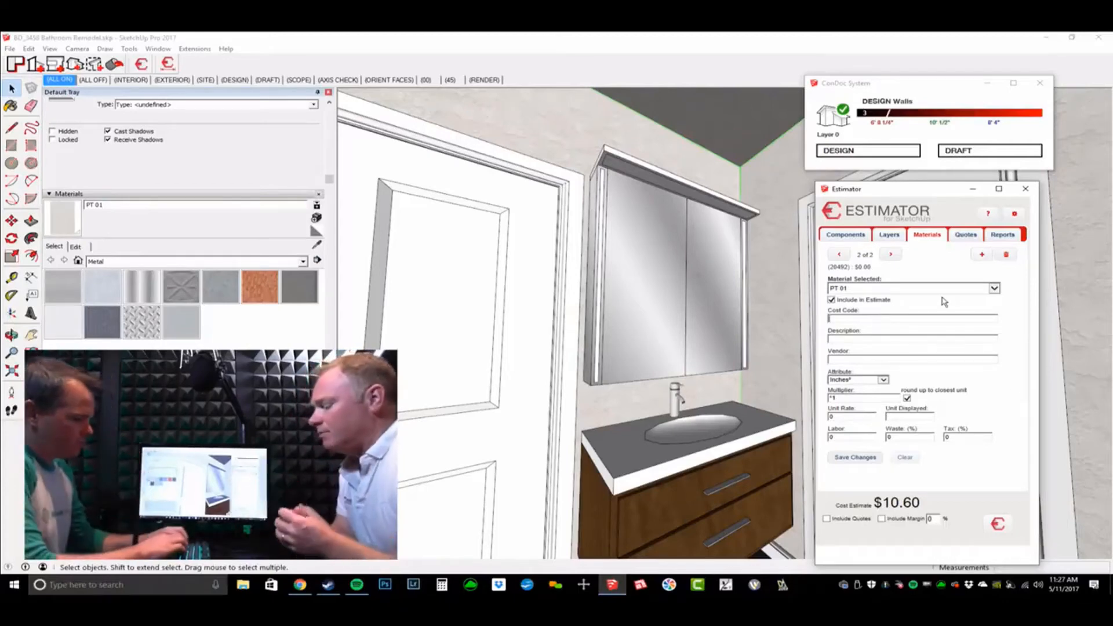
text(PAIN)
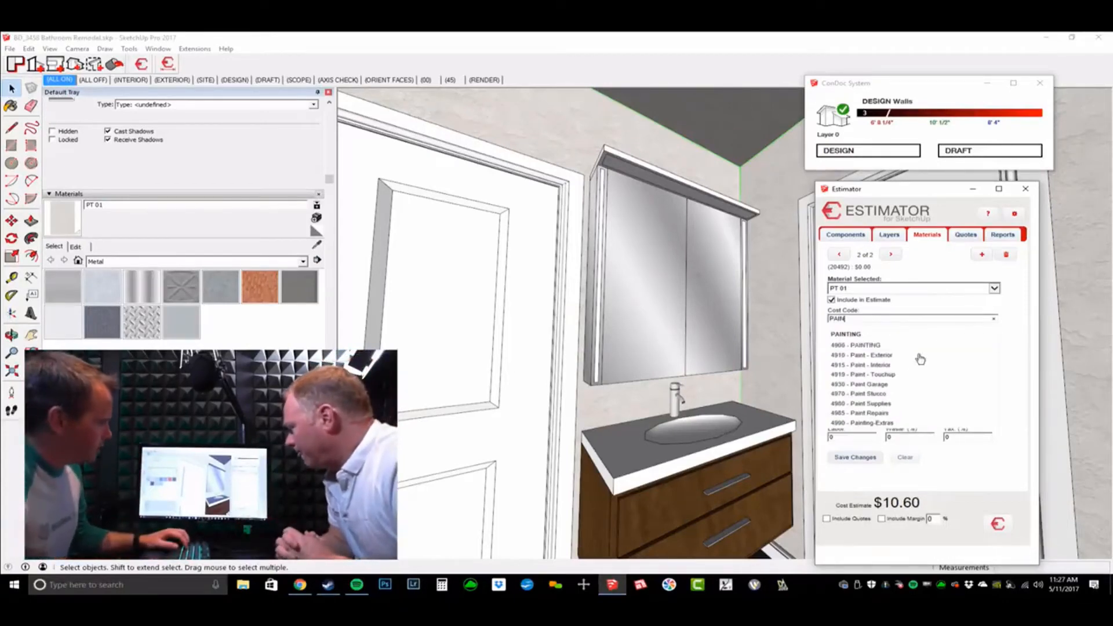
click(912, 365)
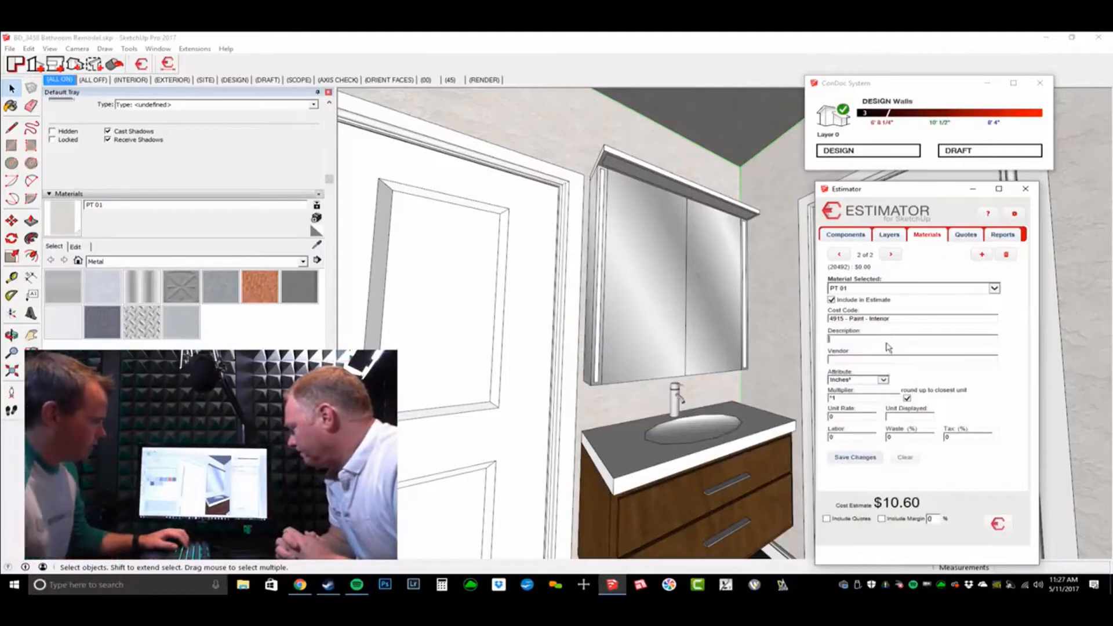
click(887, 341)
text(Wall P)
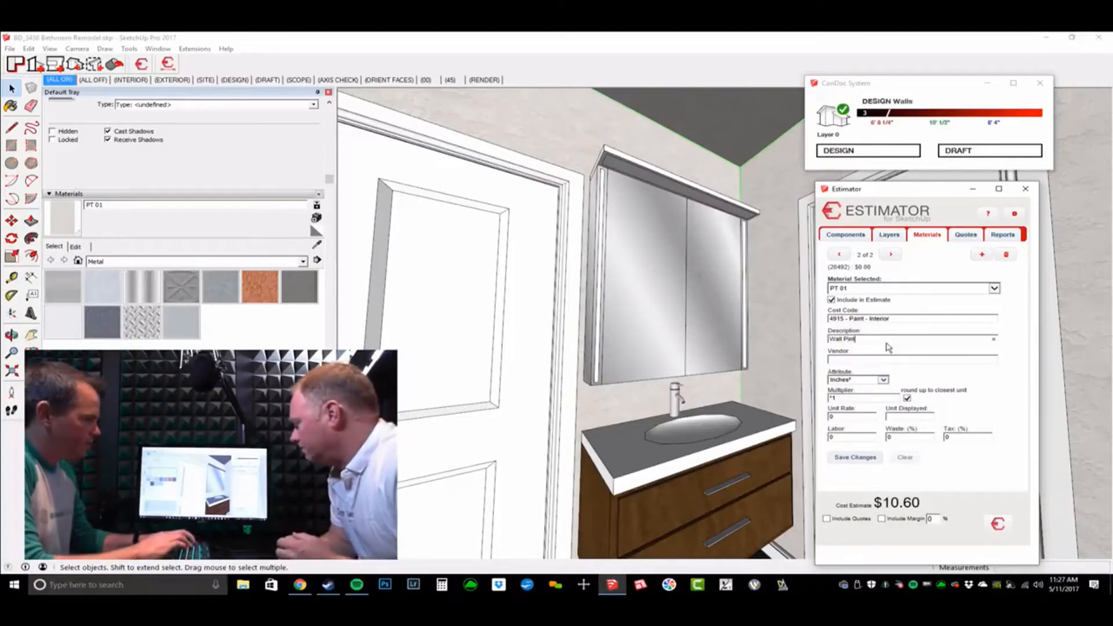
text(aint)
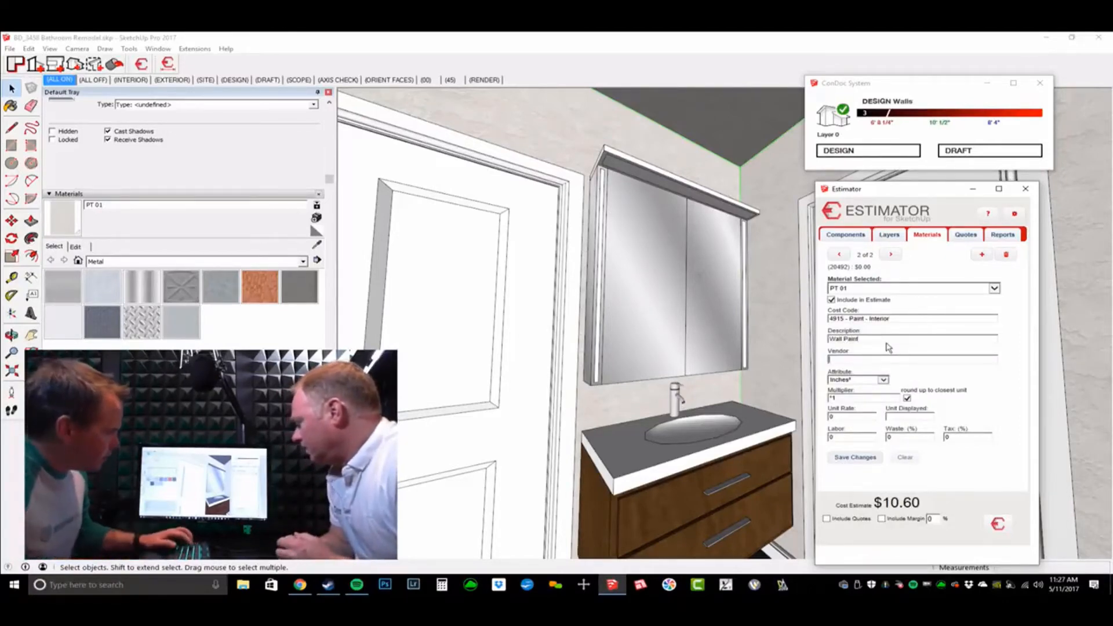
key(Tab)
key(Tab)
Step: Price Wall Paint in square feet at /300, 30 per GAL, 15% waste, 6% tax, totalling $42.40
click(883, 379)
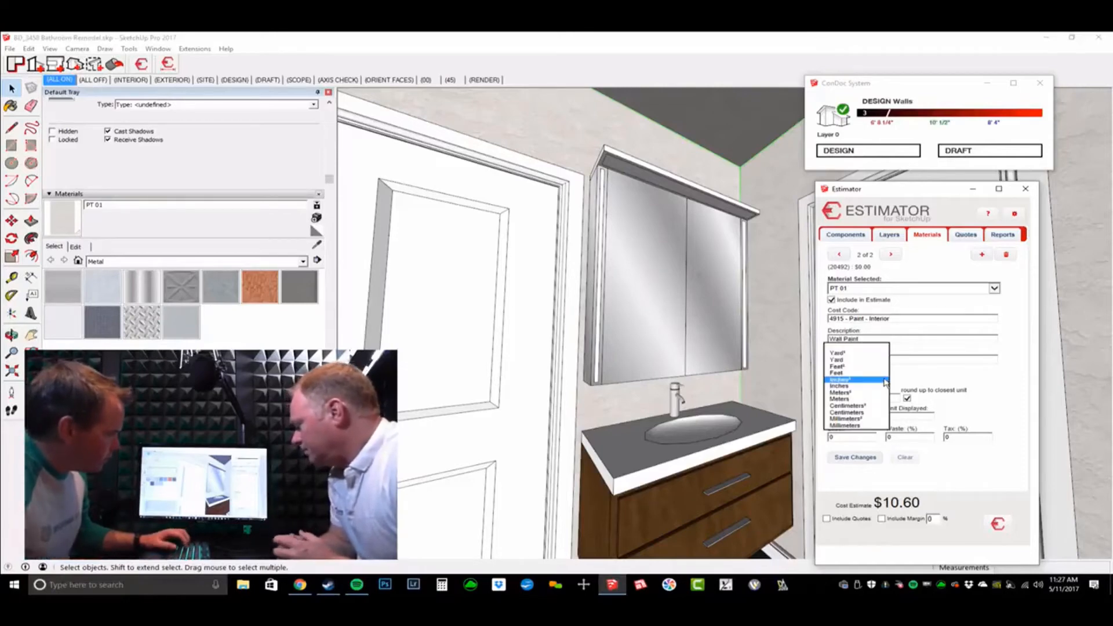
click(876, 368)
click(867, 400)
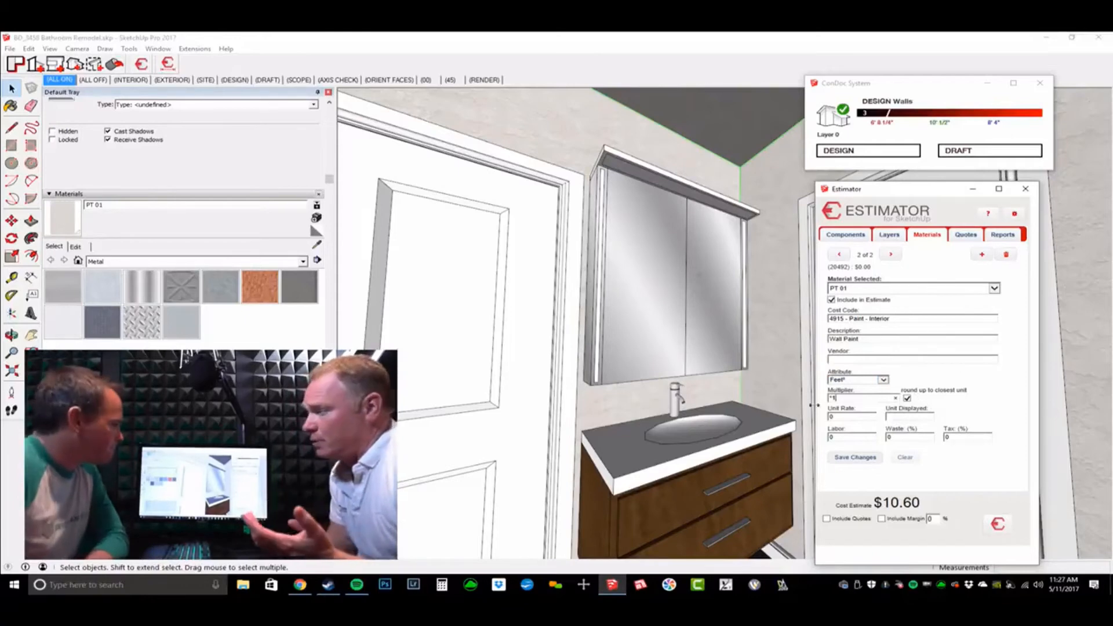
double_click(836, 398)
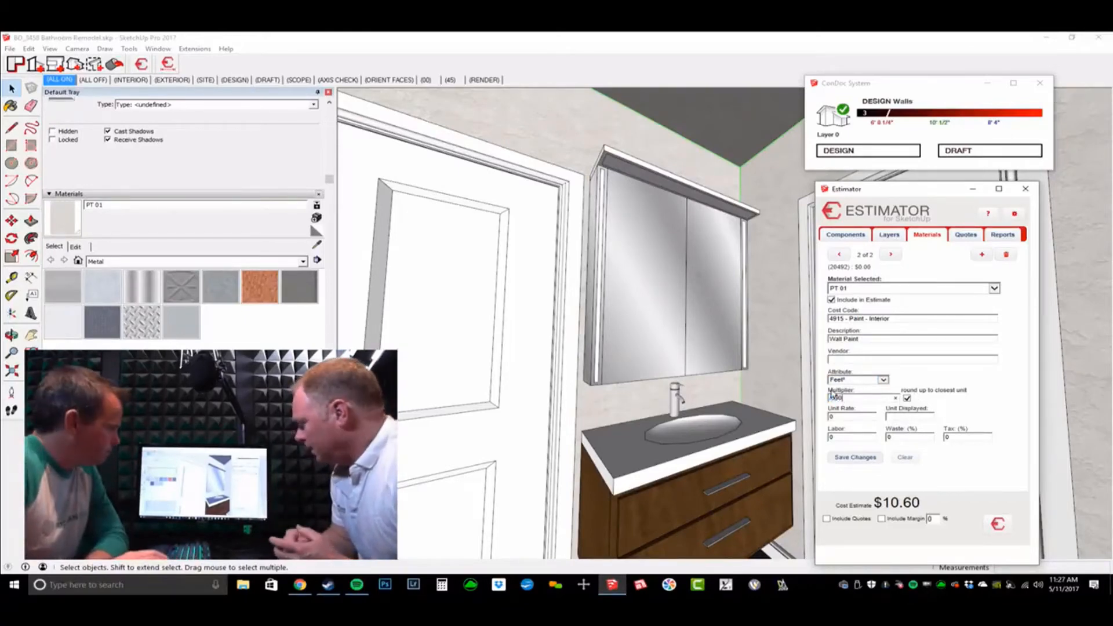
click(873, 417)
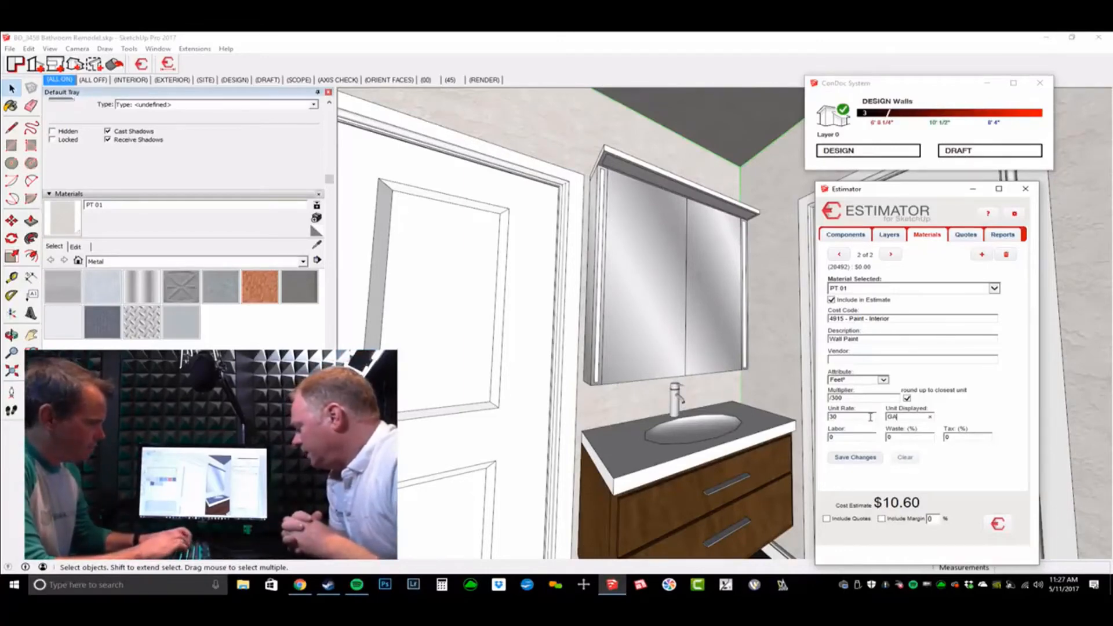
key(Tab)
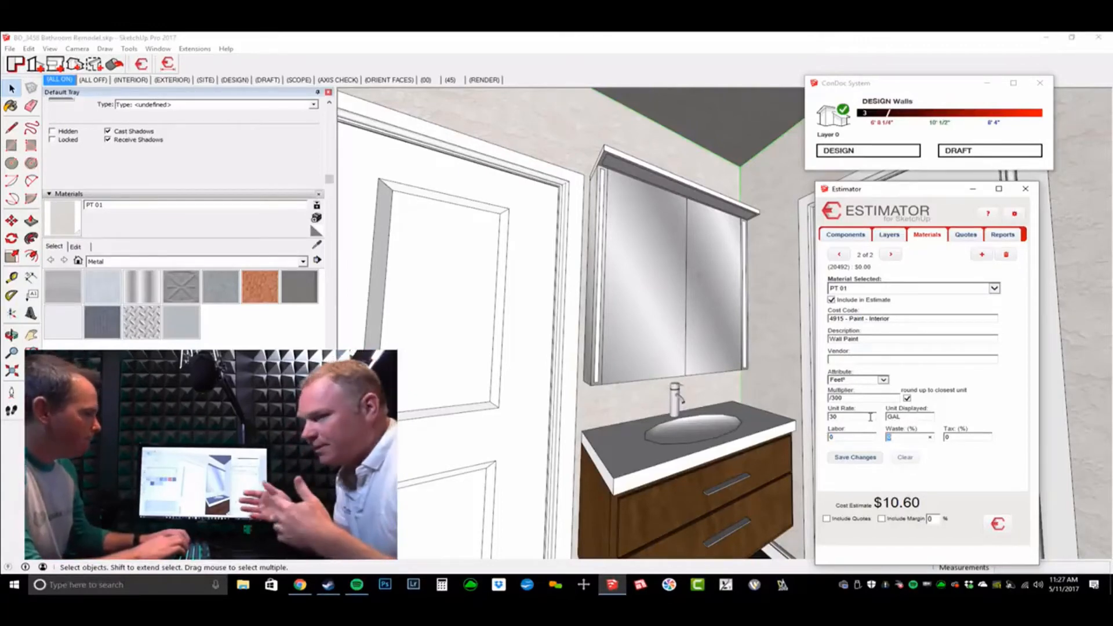
text(15)
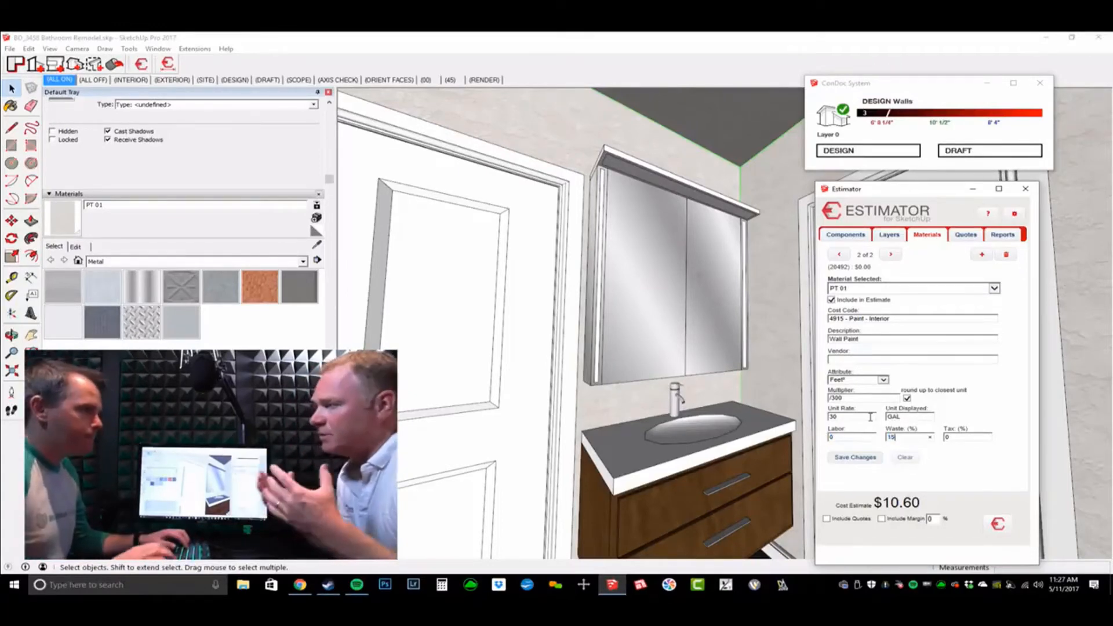
key(Tab)
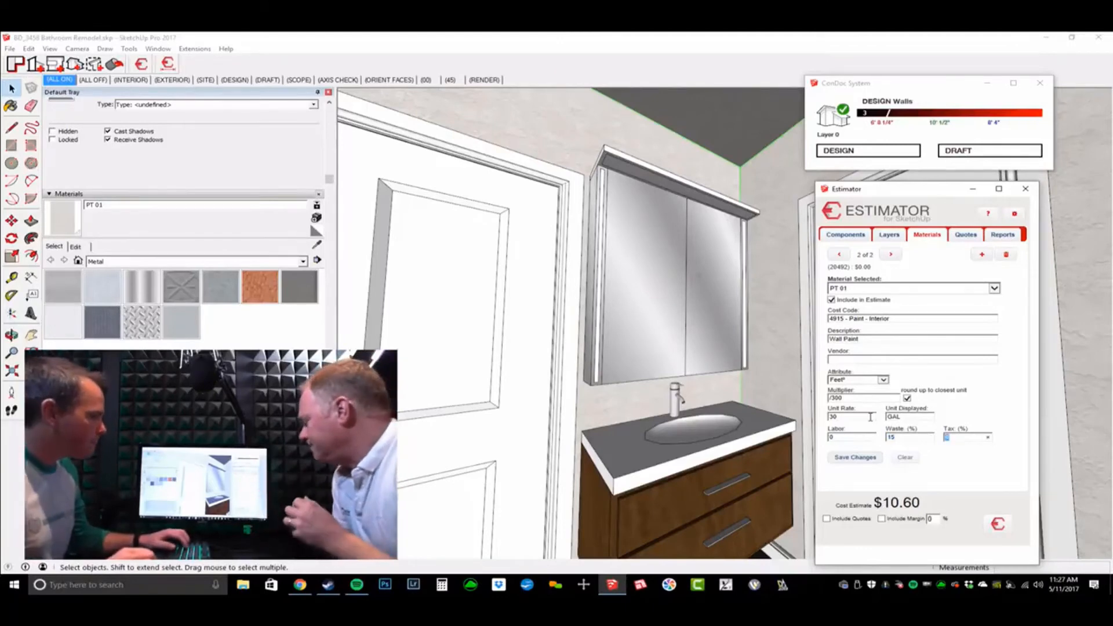
text(6)
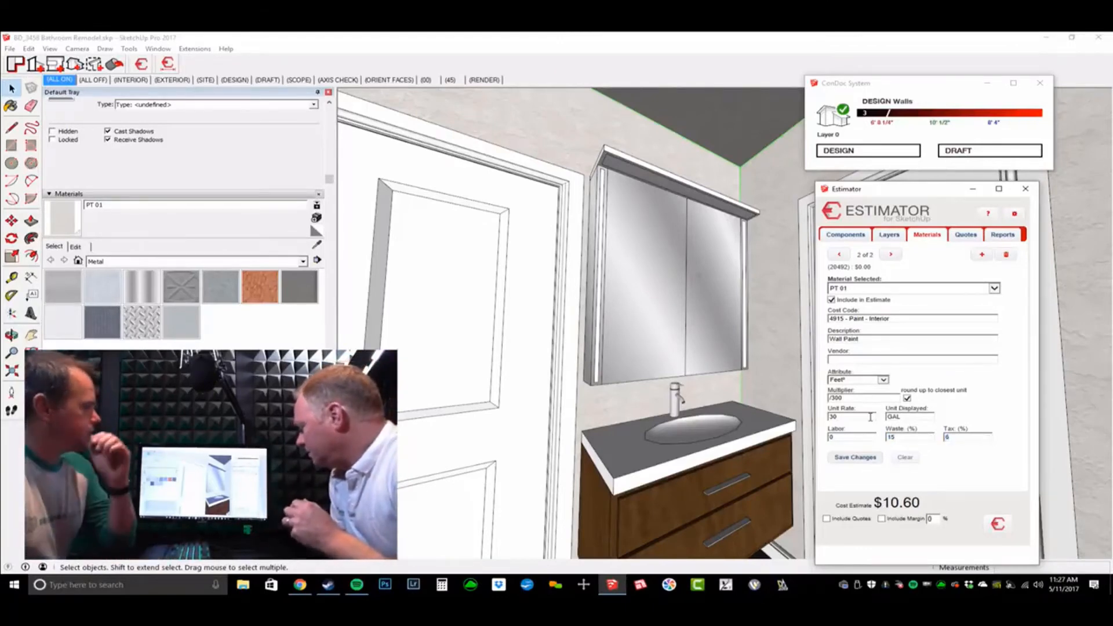
click(857, 459)
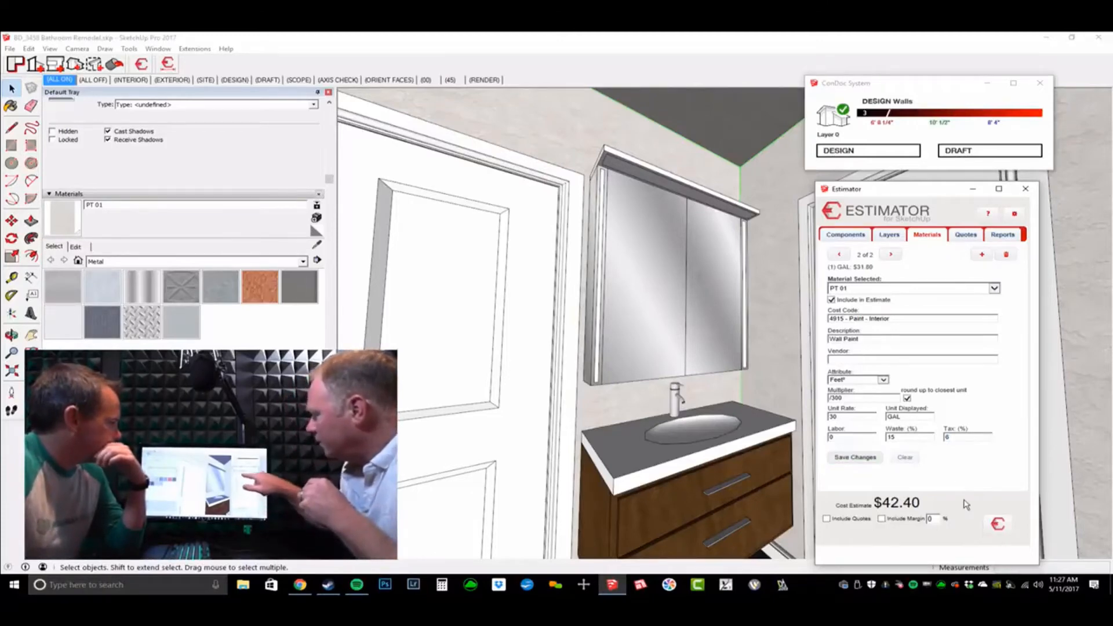
Step: Flip the Estimator between the walls' PT 01 Primer and Wall Paint cost entries
middle_drag(695, 304, 688, 303)
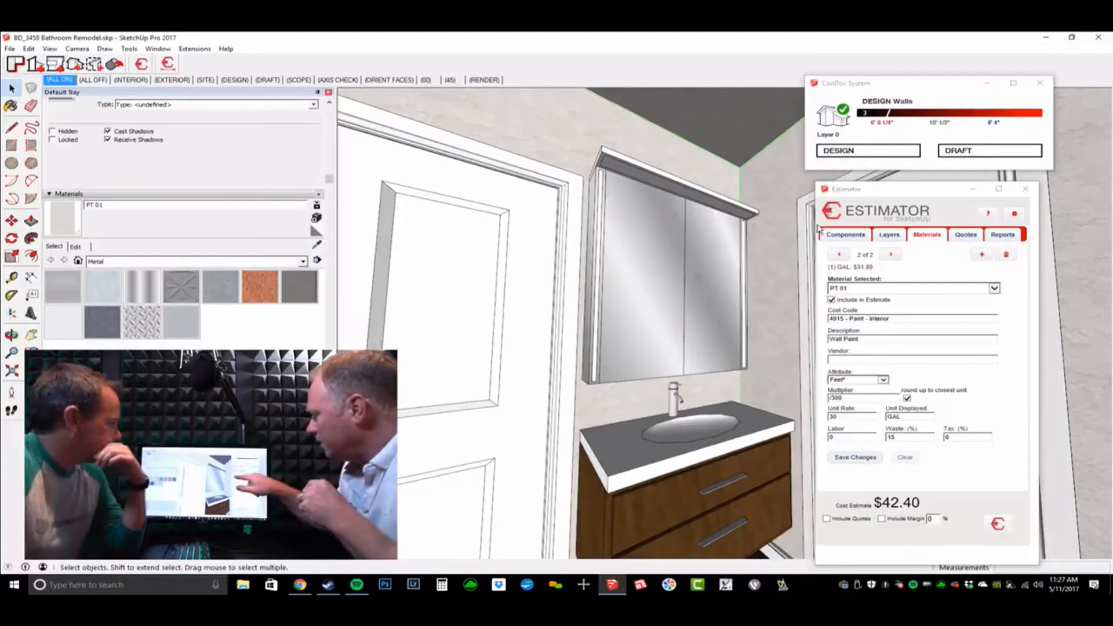
click(840, 255)
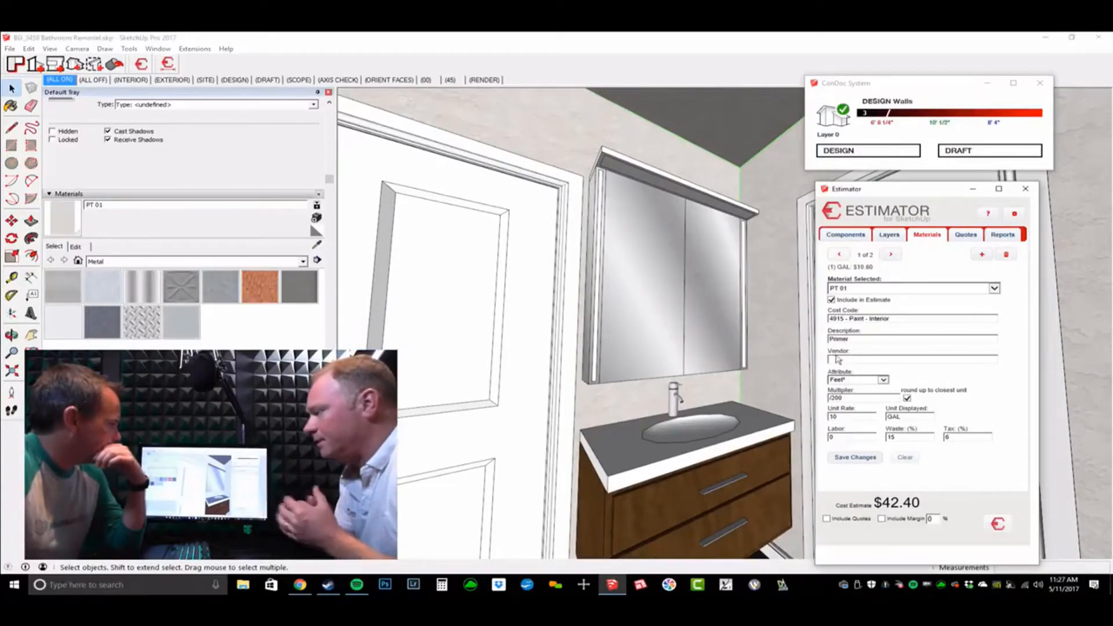
click(891, 254)
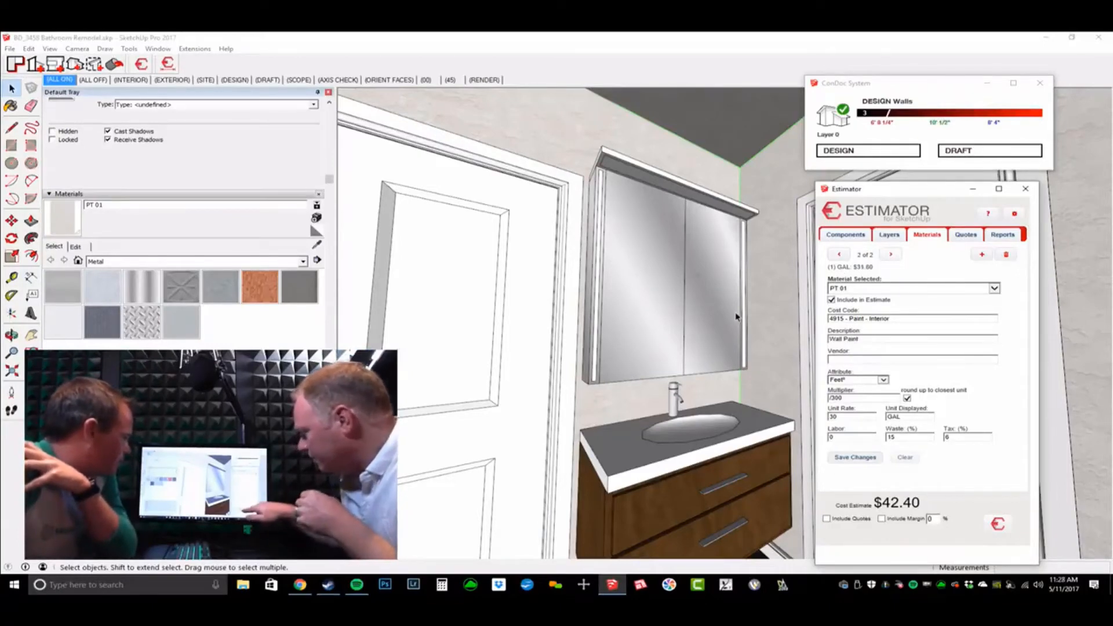
Step: Open the walls group and select all of its connected wall geometry
mouse_move(696, 297)
middle_down()
mouse_move(677, 372)
mouse_move(658, 331)
mouse_move(688, 249)
mouse_move(690, 294)
mouse_move(659, 353)
mouse_move(690, 465)
middle_up()
scroll(688, 294, down, 5)
scroll(655, 339, down, 3)
double_click(654, 335)
triple_click(653, 335)
drag(577, 197, 756, 525)
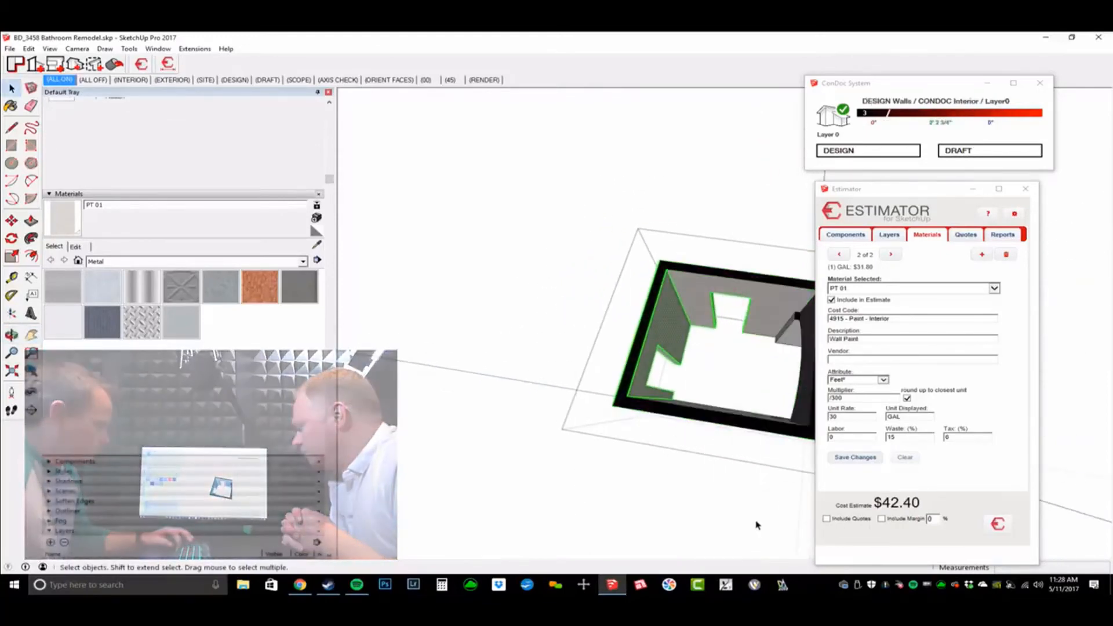
key(m)
middle_drag(729, 515, 652, 328)
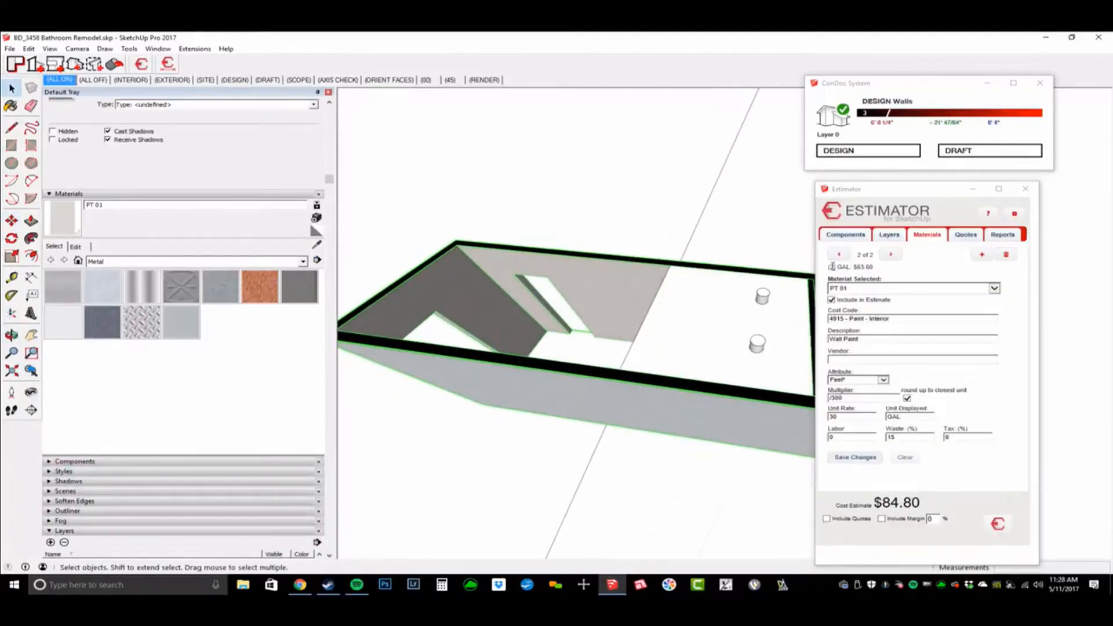
Step: Page back to the walls' Primer (1 of 2) cost entry and reopen the Walls group
click(894, 256)
click(841, 255)
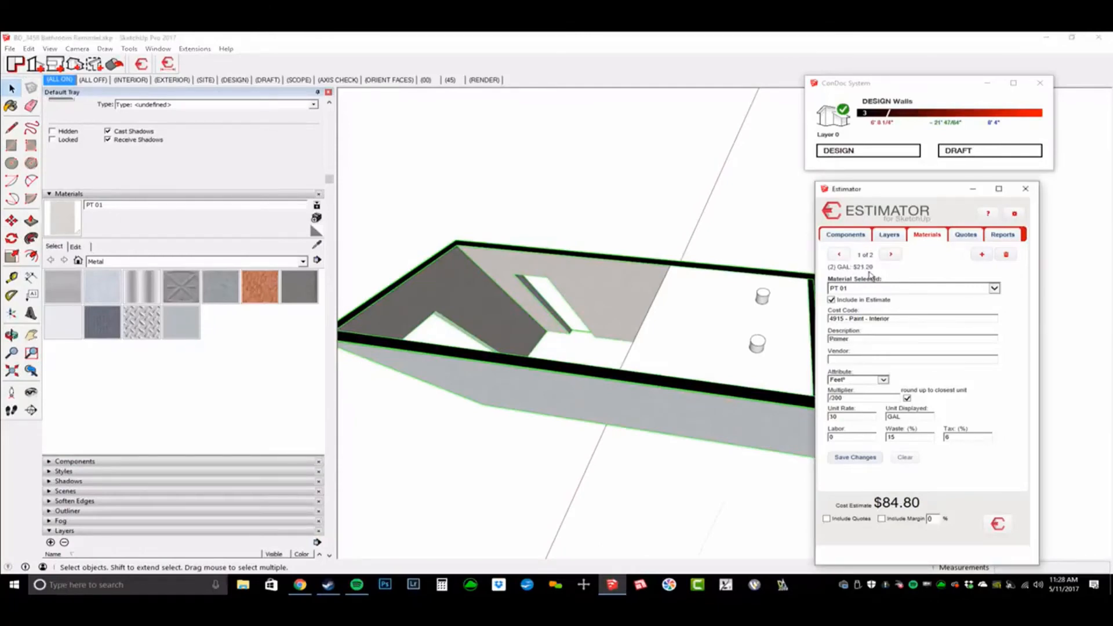
middle_drag(687, 372, 677, 317)
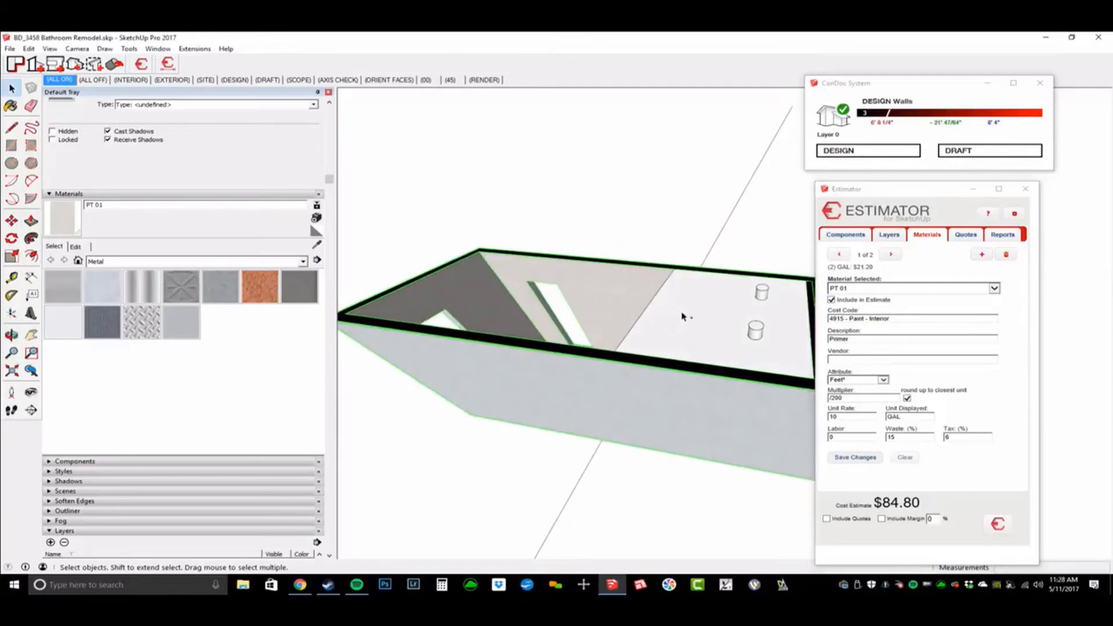
double_click(684, 316)
scroll(684, 317, down, 4)
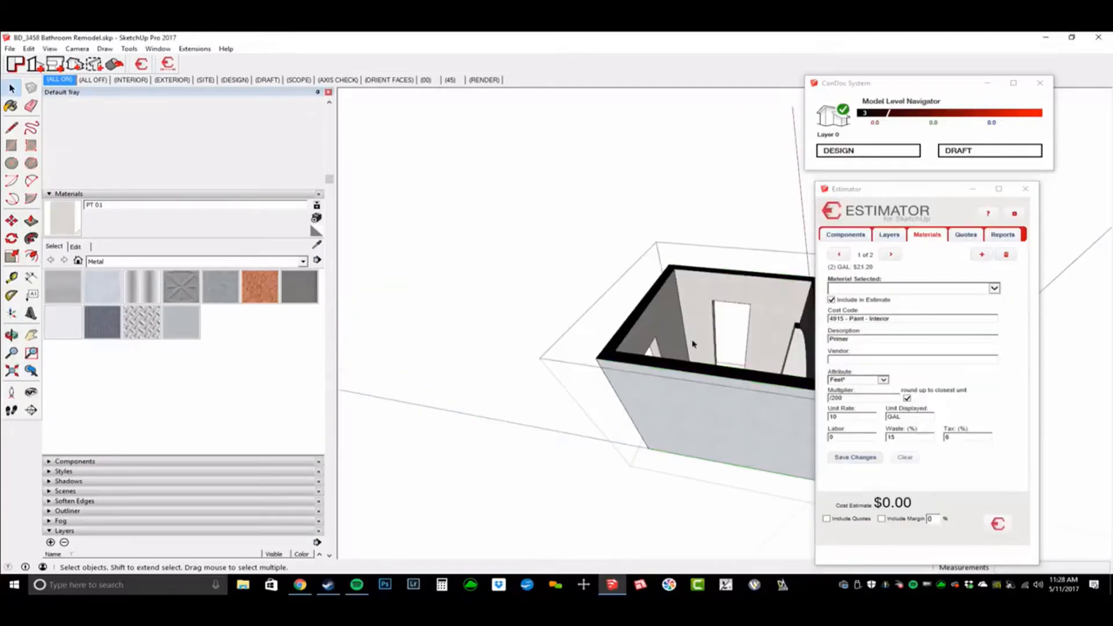
Step: Select the Walls group and re-run the estimate so PT 01 Wall Paint reads $42.40
key(Escape)
middle_drag(684, 318, 698, 371)
key(space)
click(679, 408)
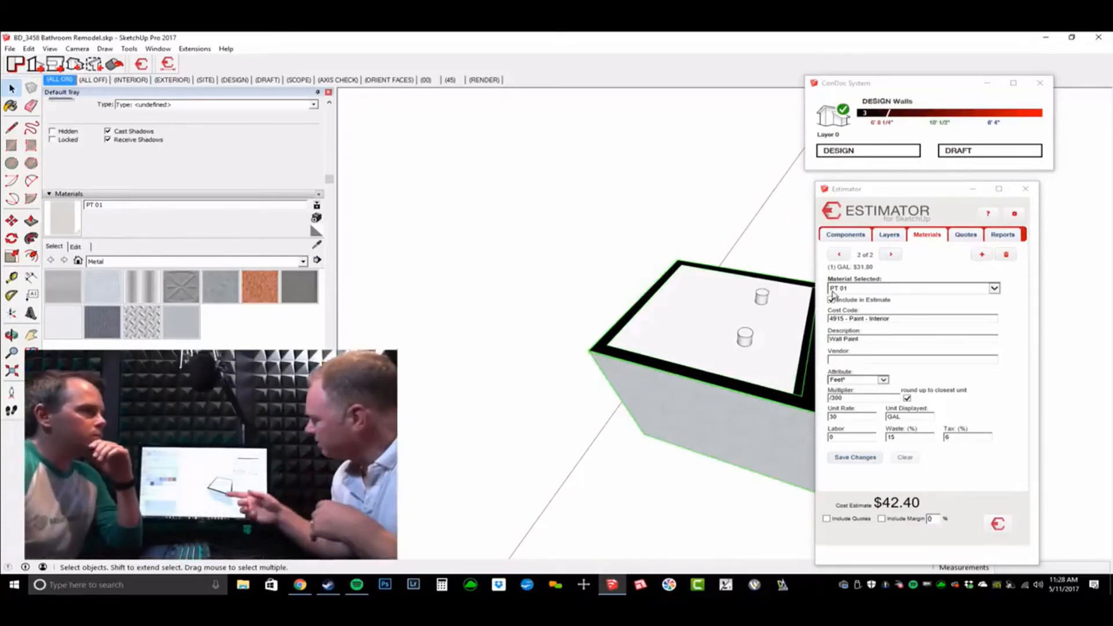
click(1015, 214)
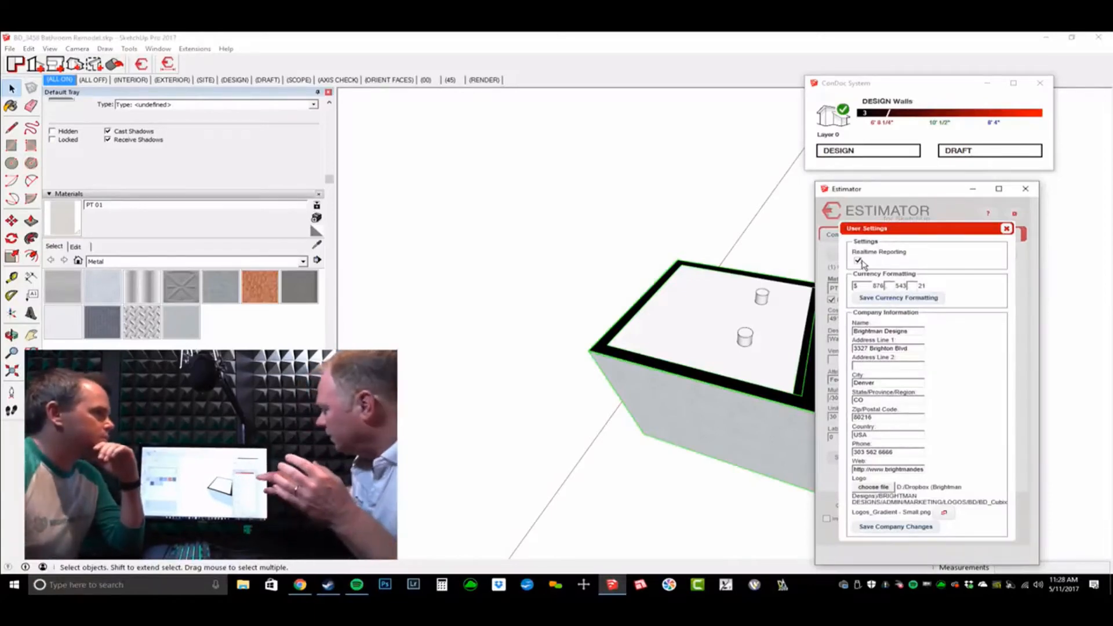
click(1006, 229)
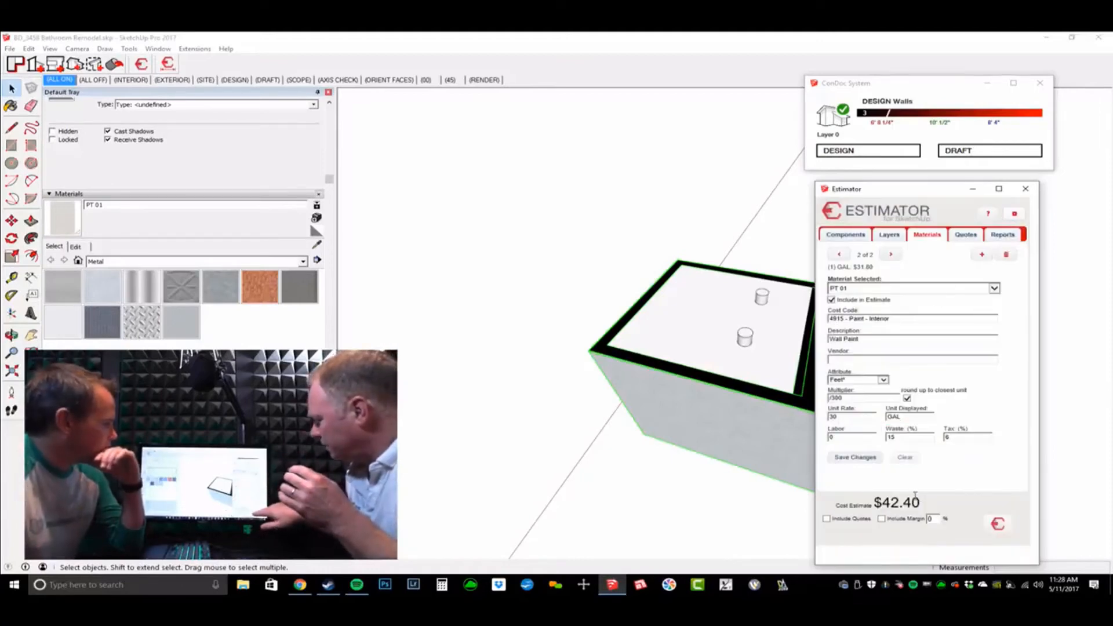
click(1005, 527)
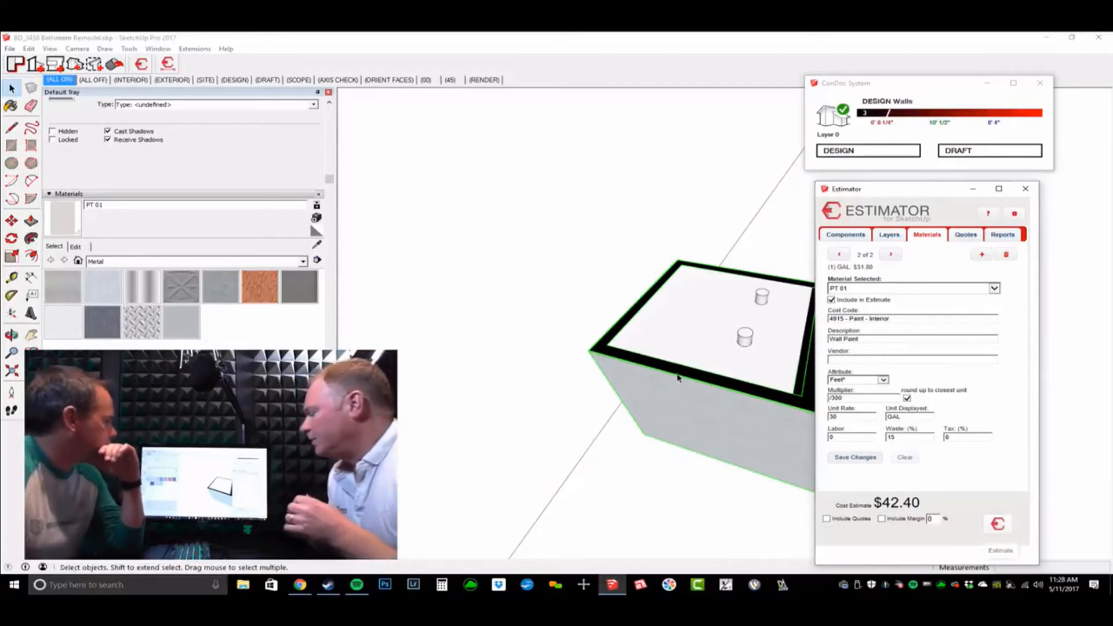
Step: Orbit and pan the view to reveal the brick exterior wall
middle_drag(678, 377, 653, 328)
scroll(654, 329, down, 3)
scroll(653, 328, up, 3)
middle_drag(803, 377, 714, 342)
shift+middle_drag(713, 342, 667, 337)
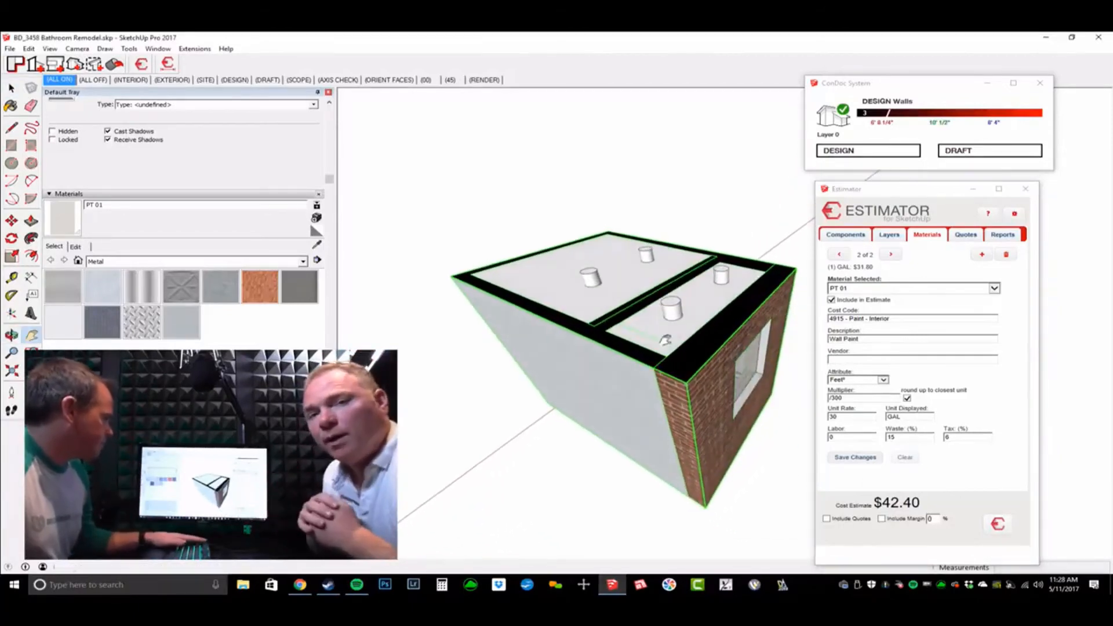
Step: Deselect the walls and walk the camera inside toward the vanity and dark tiled floor
click(708, 183)
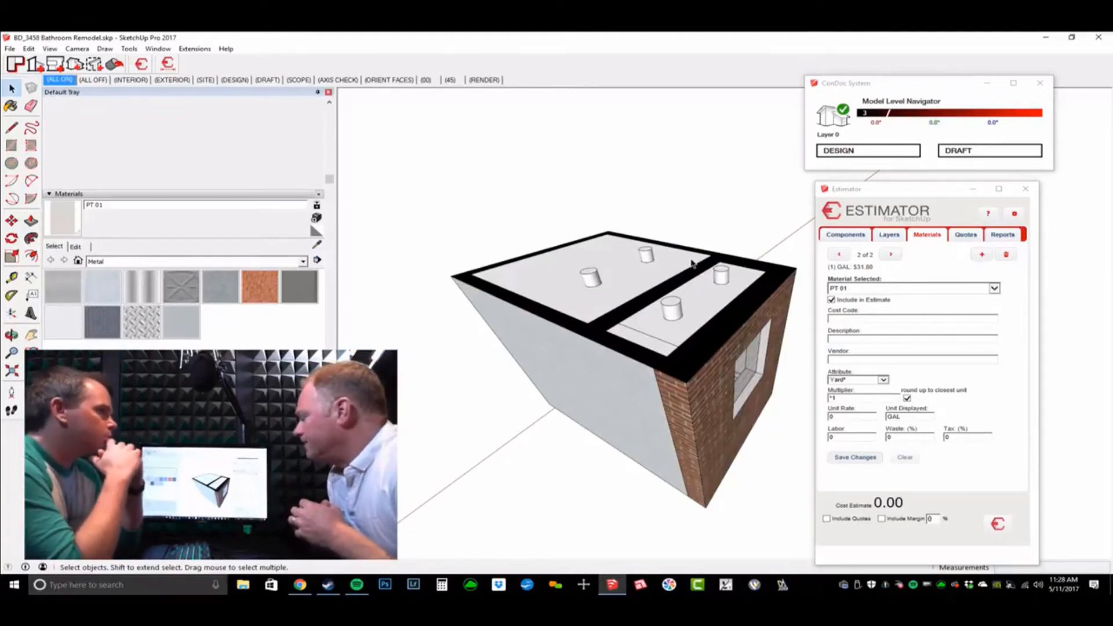
middle_drag(692, 264, 703, 274)
click(610, 274)
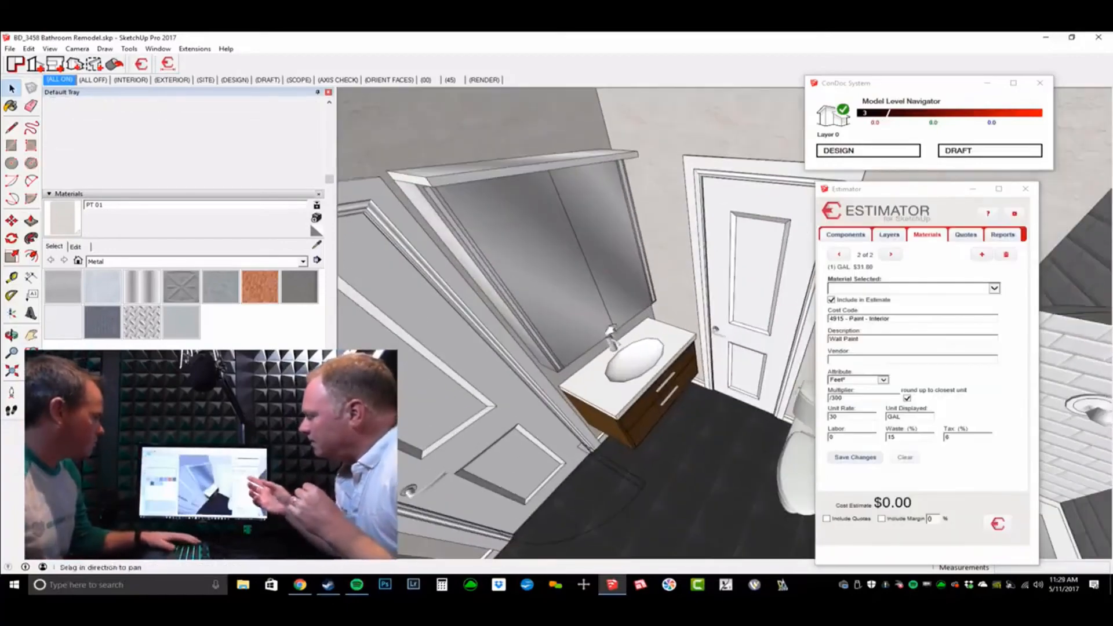
middle_drag(644, 359, 683, 378)
key(w)
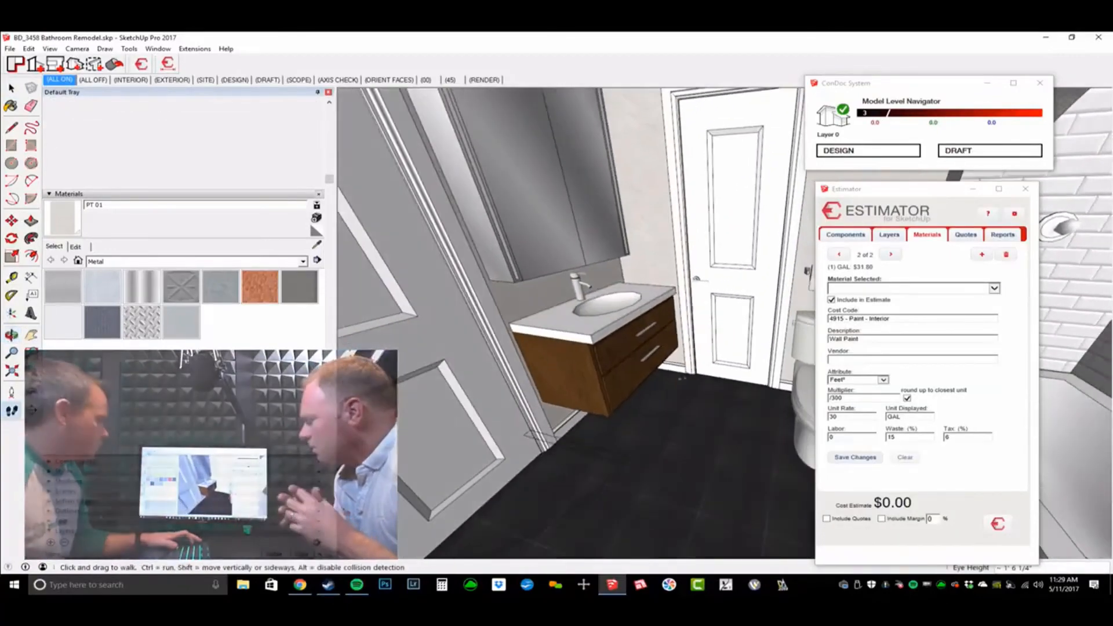
drag(682, 378, 651, 355)
Step: Select the floor, choose material BIC_TL-02, and assign cost code 5140 - Cer Tile Floor Matls
key(space)
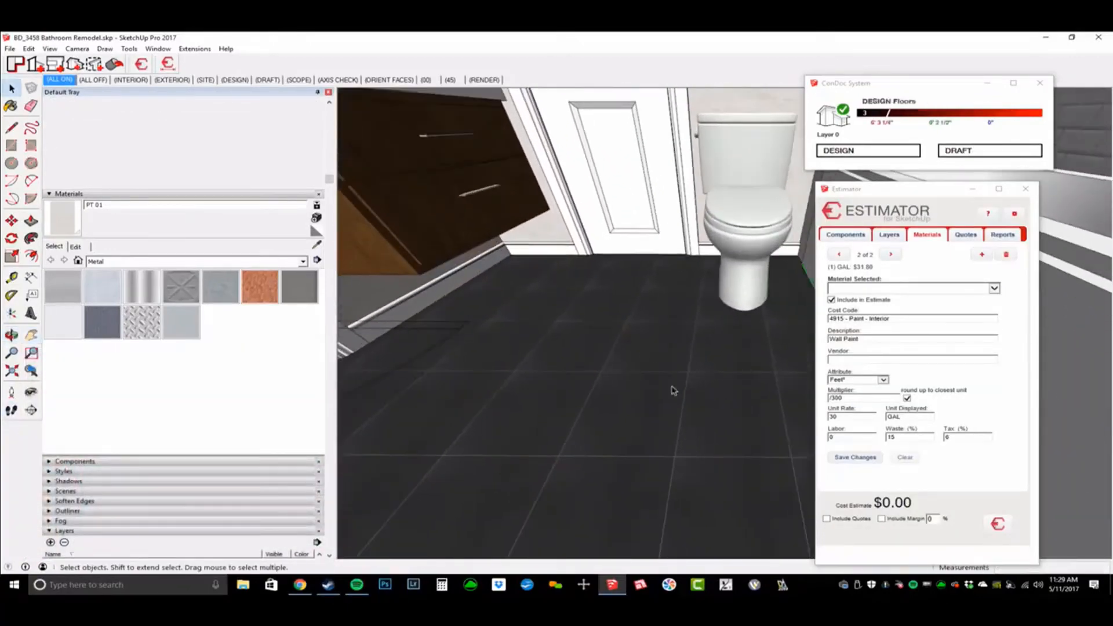
click(676, 391)
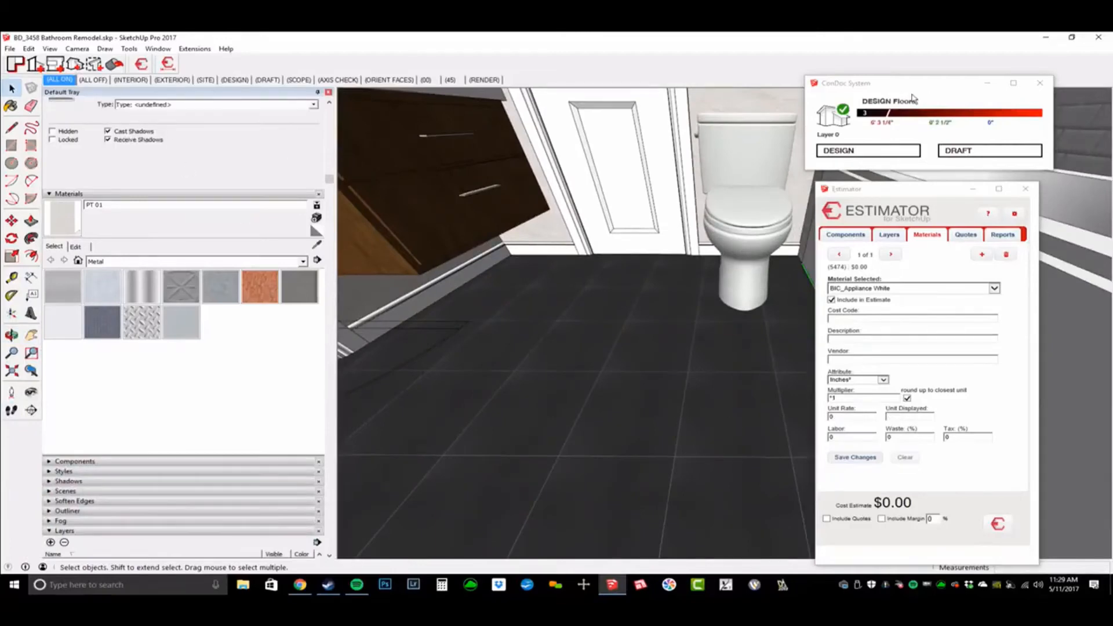
click(881, 289)
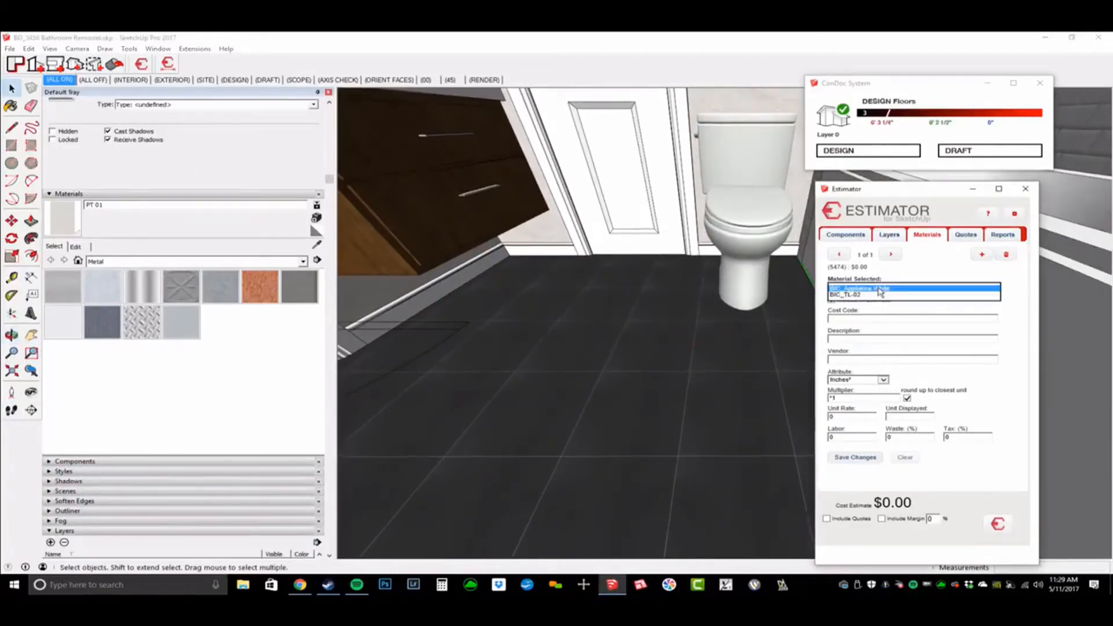
click(879, 296)
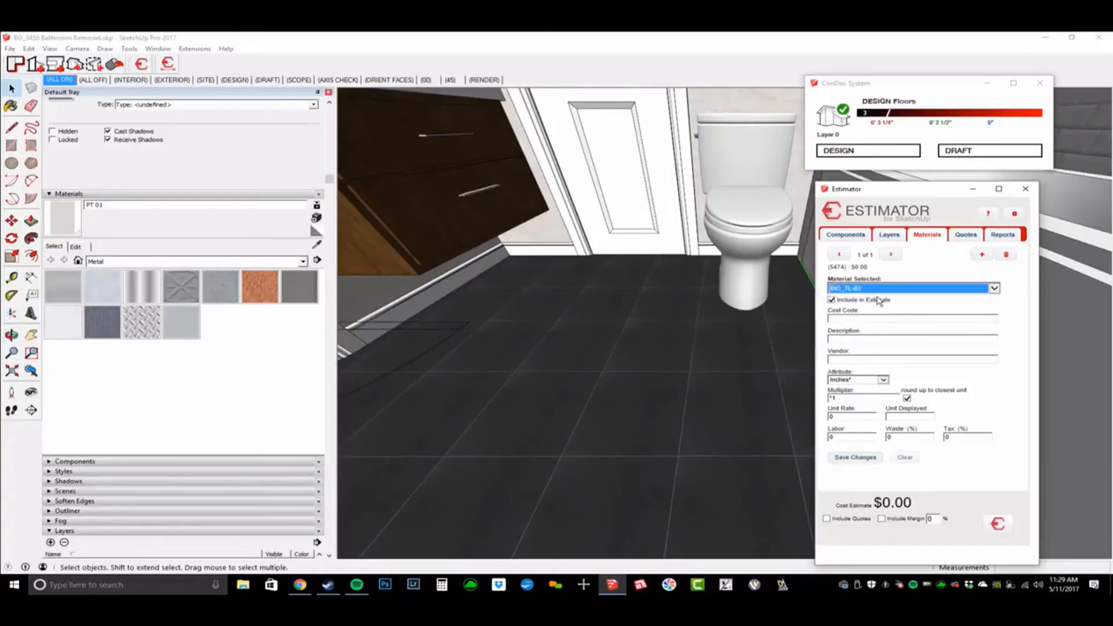
click(885, 318)
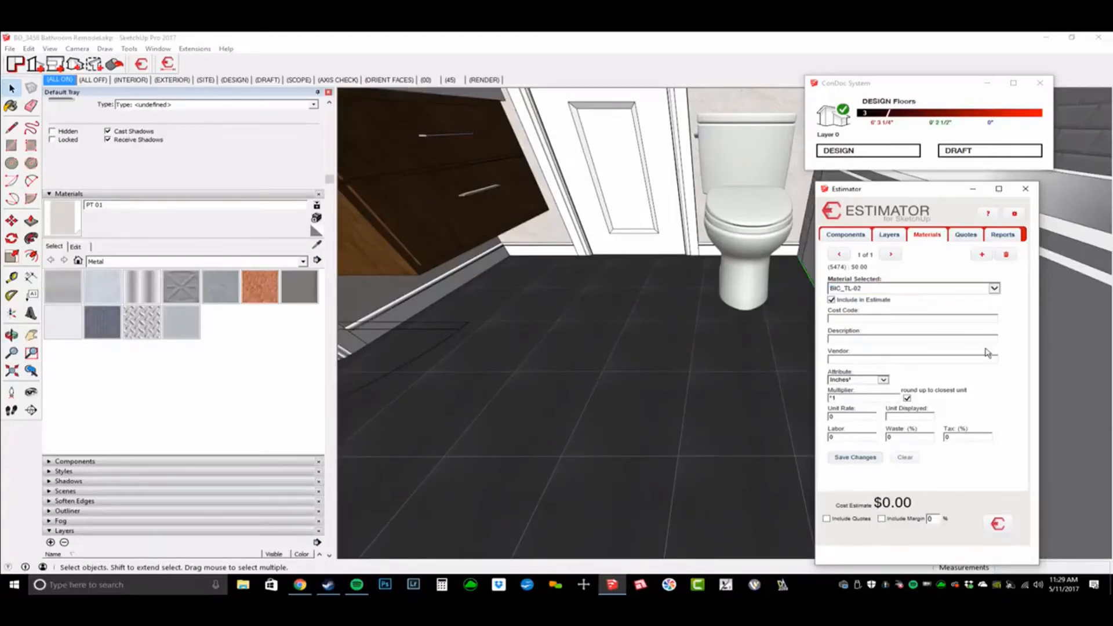
text(TILE)
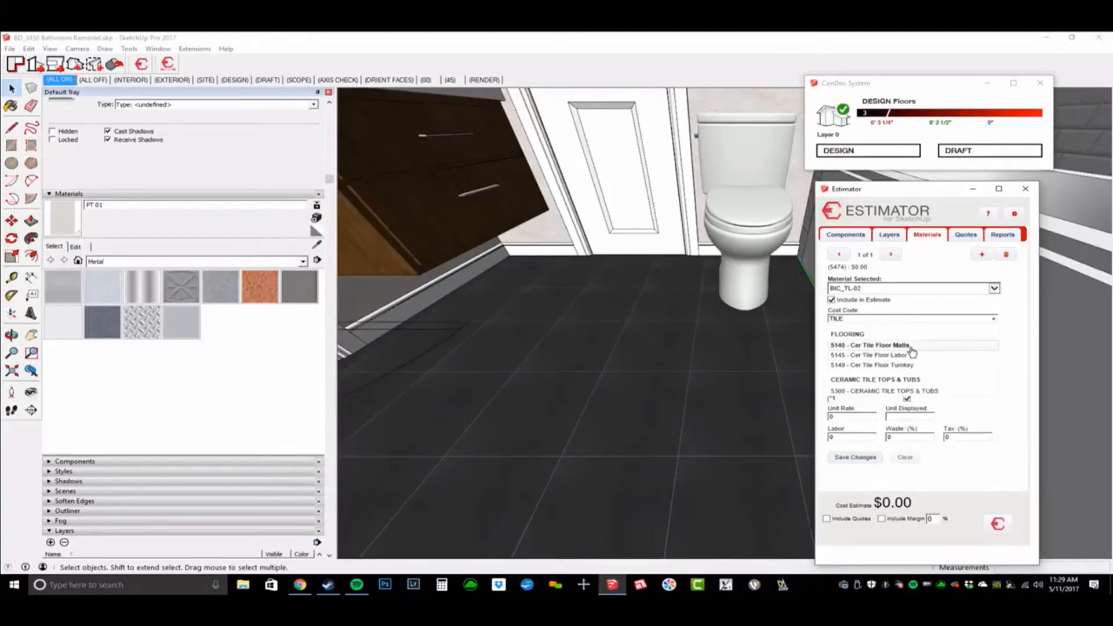
click(912, 347)
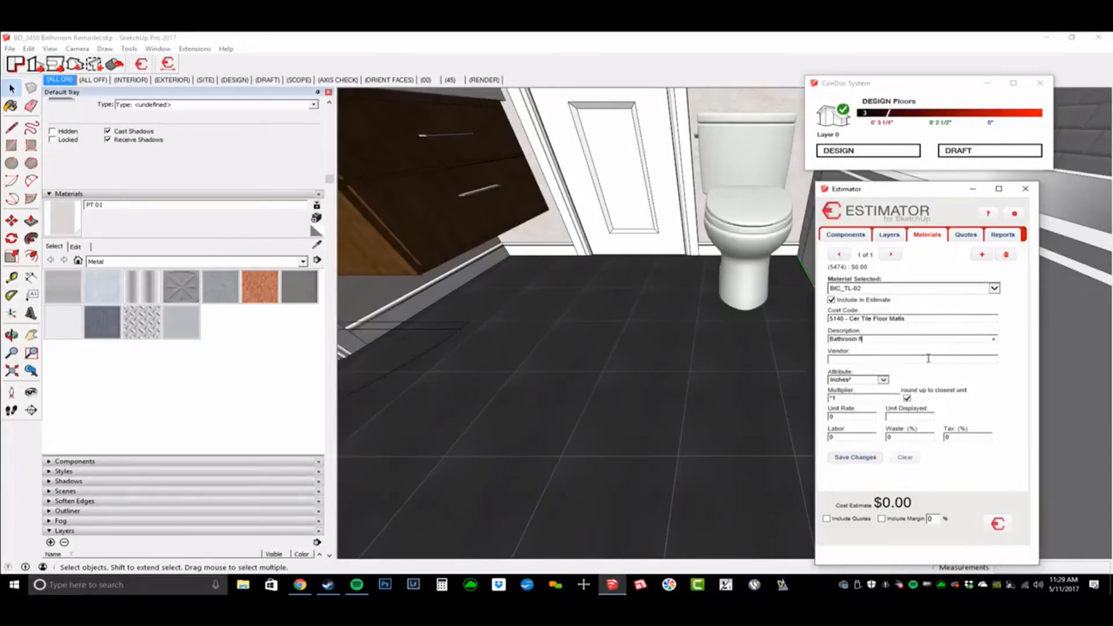
Step: Measure the floor tile in Feet² with SF as the displayed unit
key(Tab)
click(884, 381)
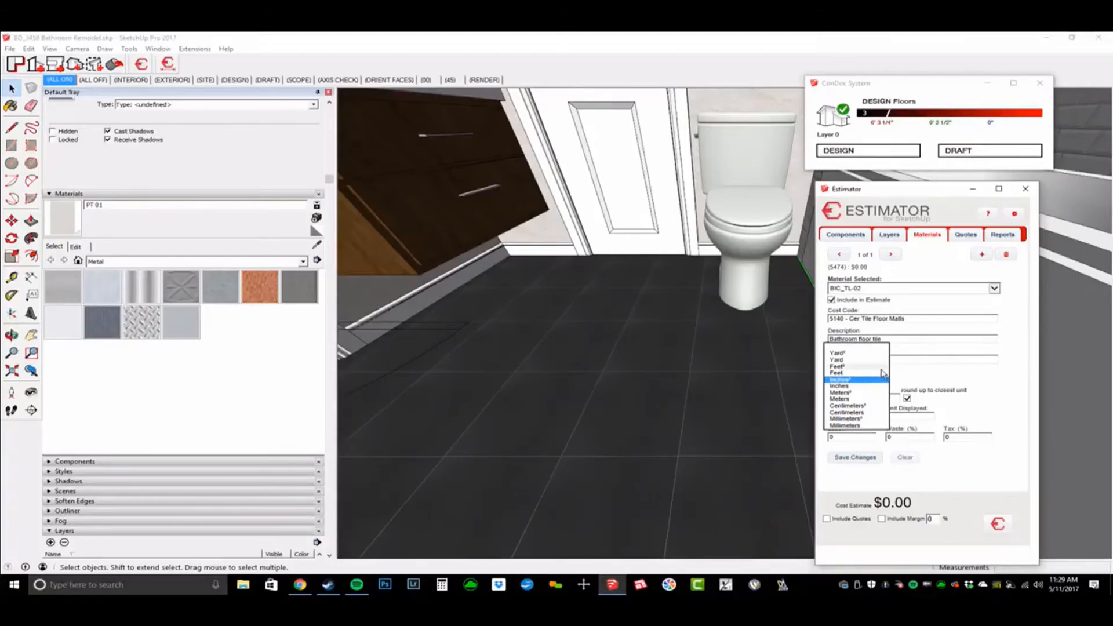
click(878, 366)
click(876, 400)
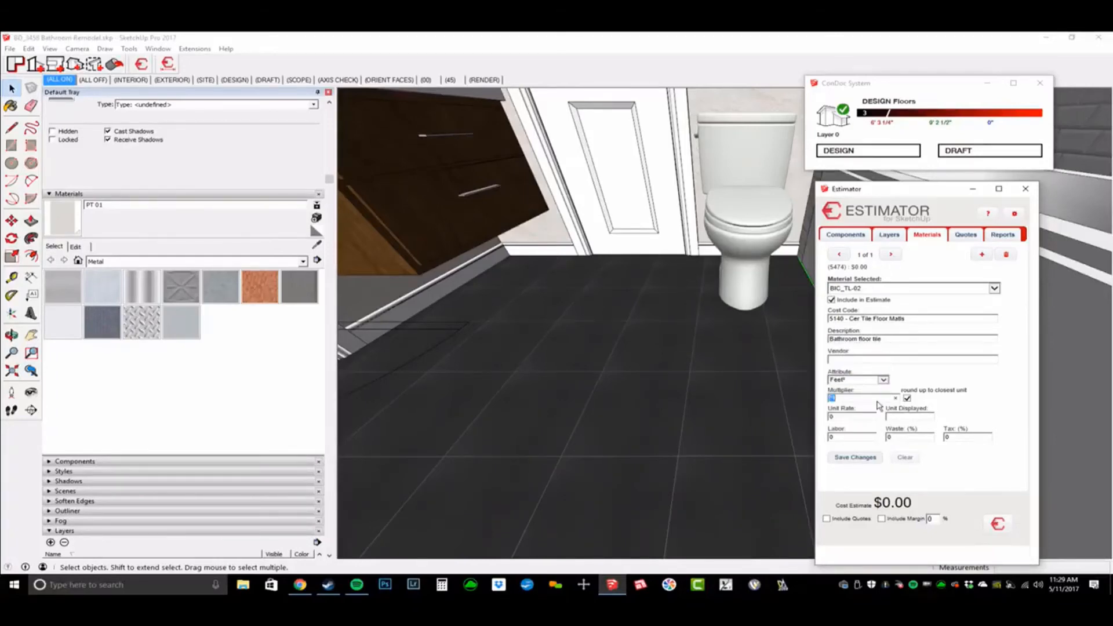
double_click(852, 419)
text(sf)
key(Down)
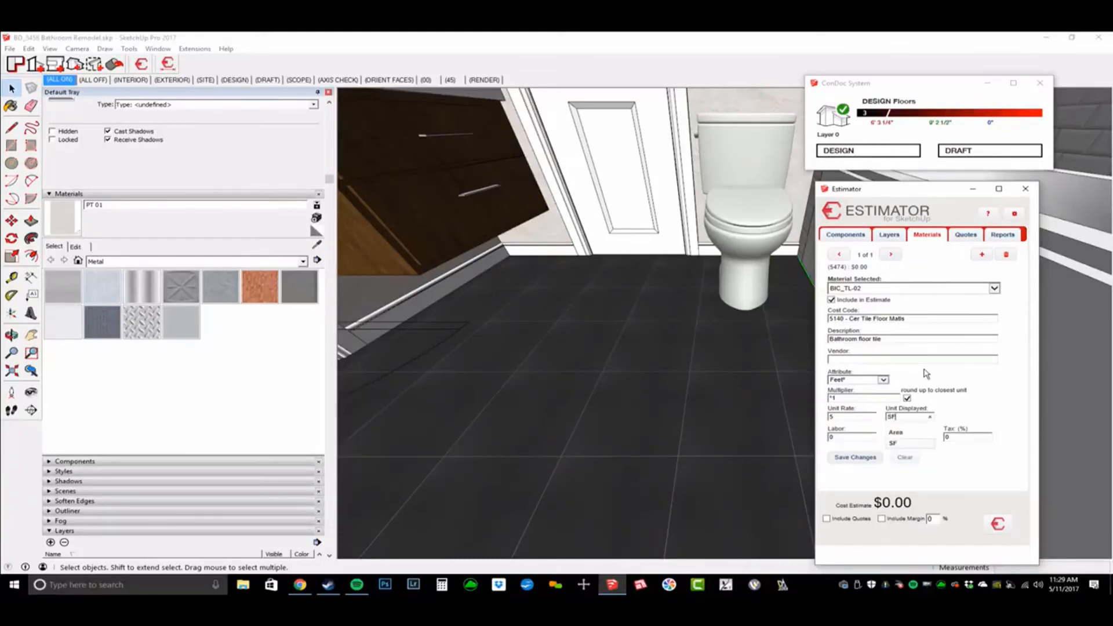
key(Return)
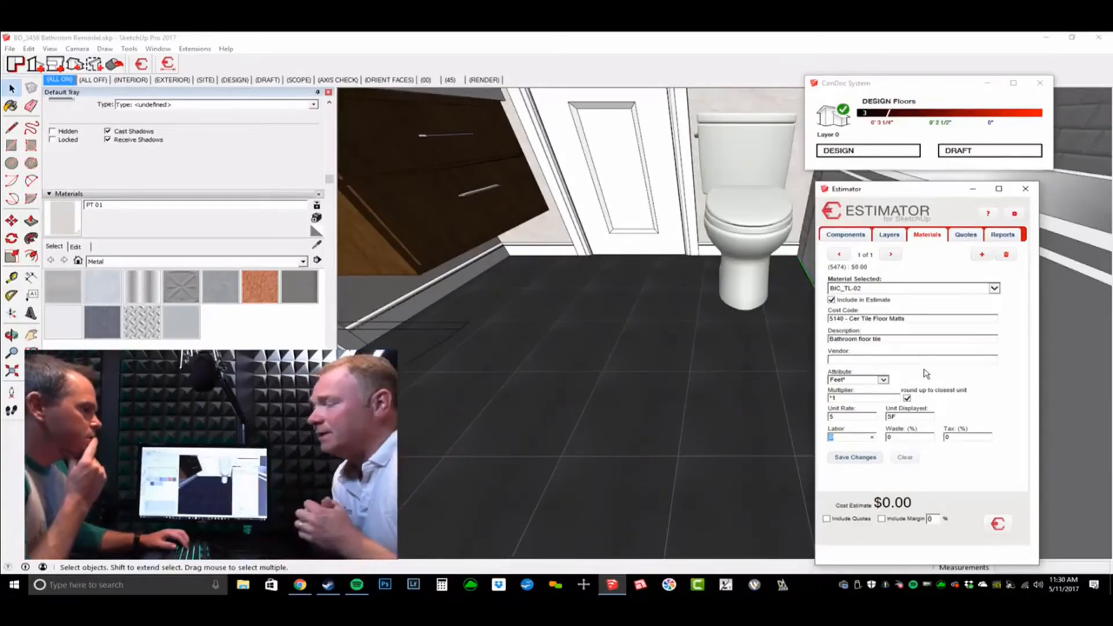
Step: Enter 12.5% waste and 6% tax and save, bringing the total to $227.90
key(Tab)
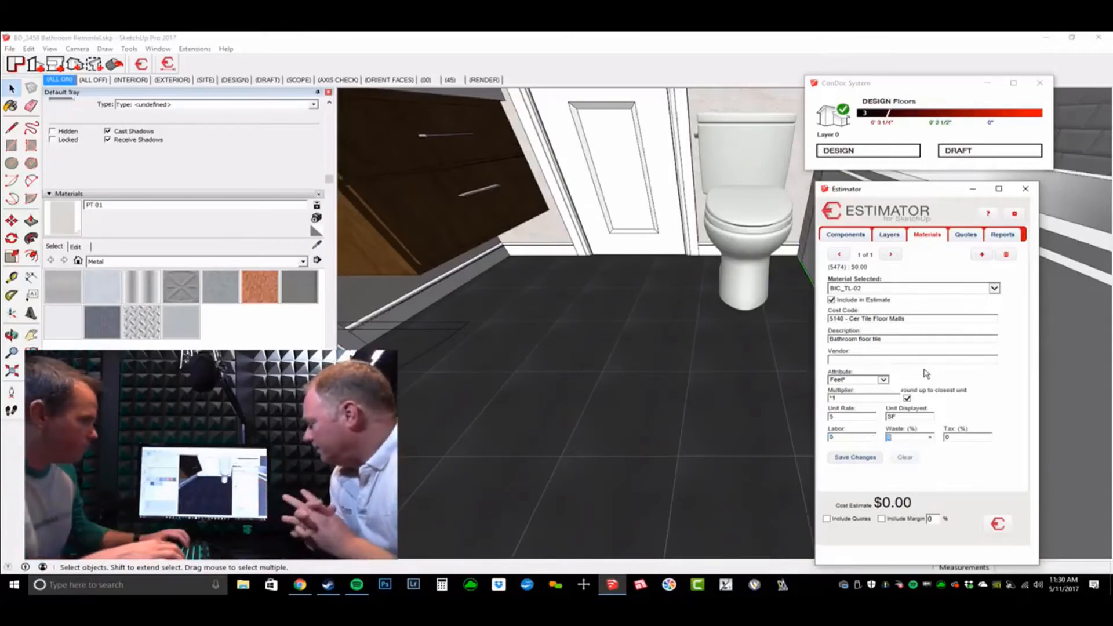
text(12)
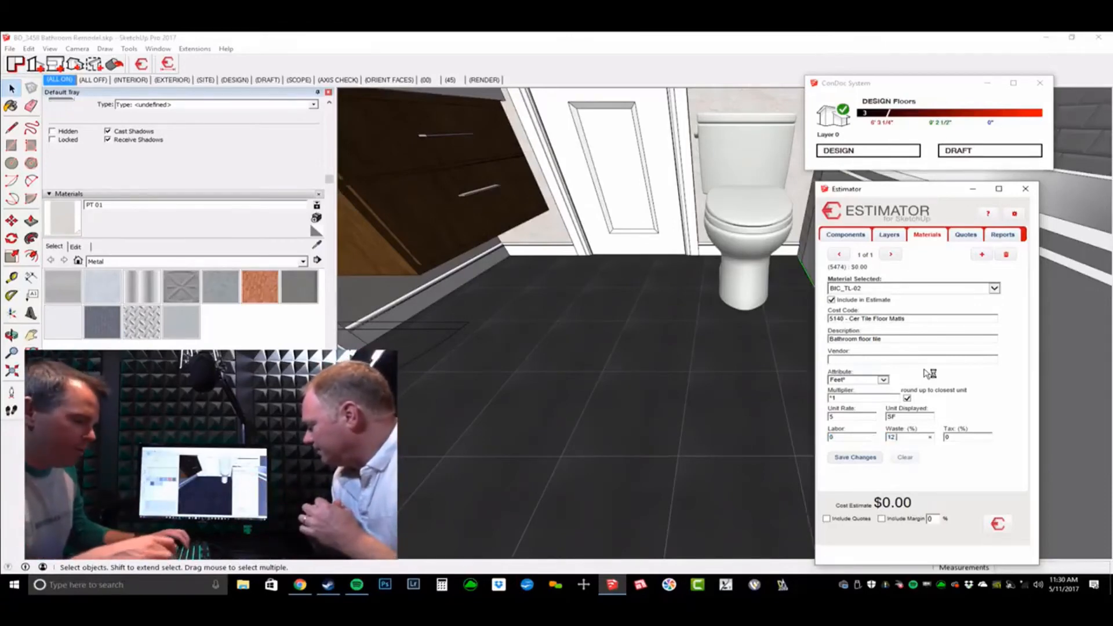
text(.5)
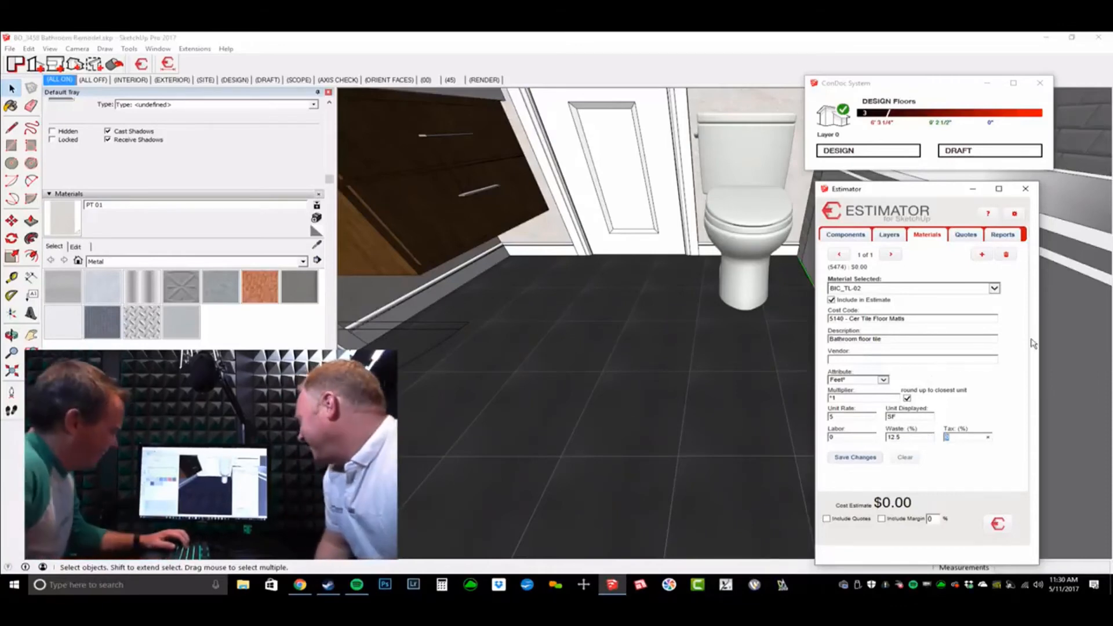
click(856, 457)
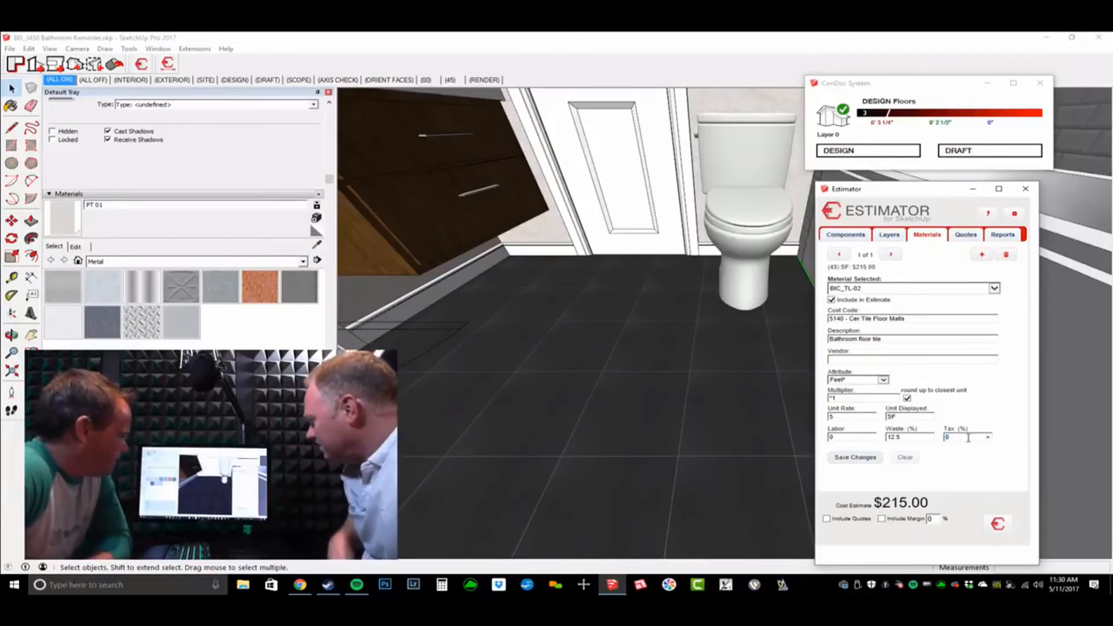
text(6)
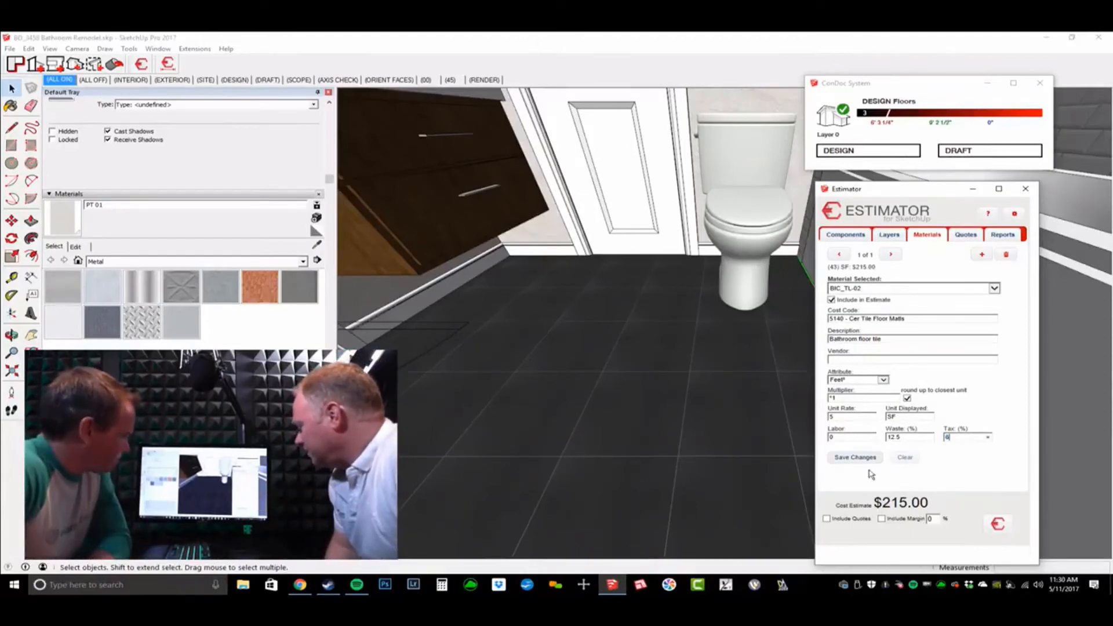
click(855, 458)
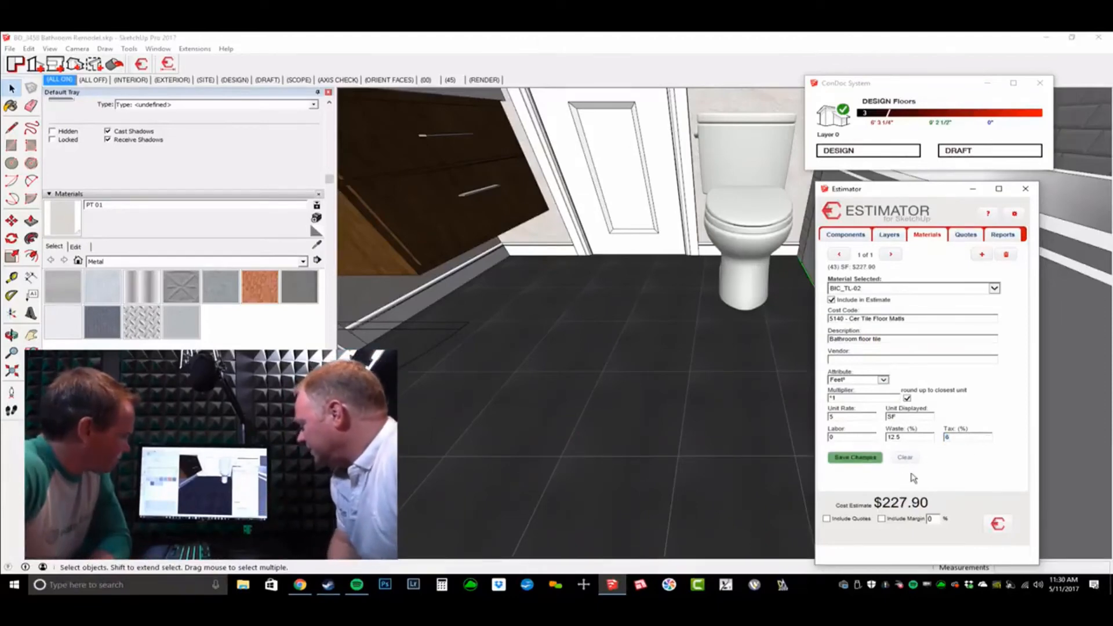
Step: Add a new floor tile cost entry with code 5145 Cer Tile Floor Labor, described 'Tile Labor'
click(982, 256)
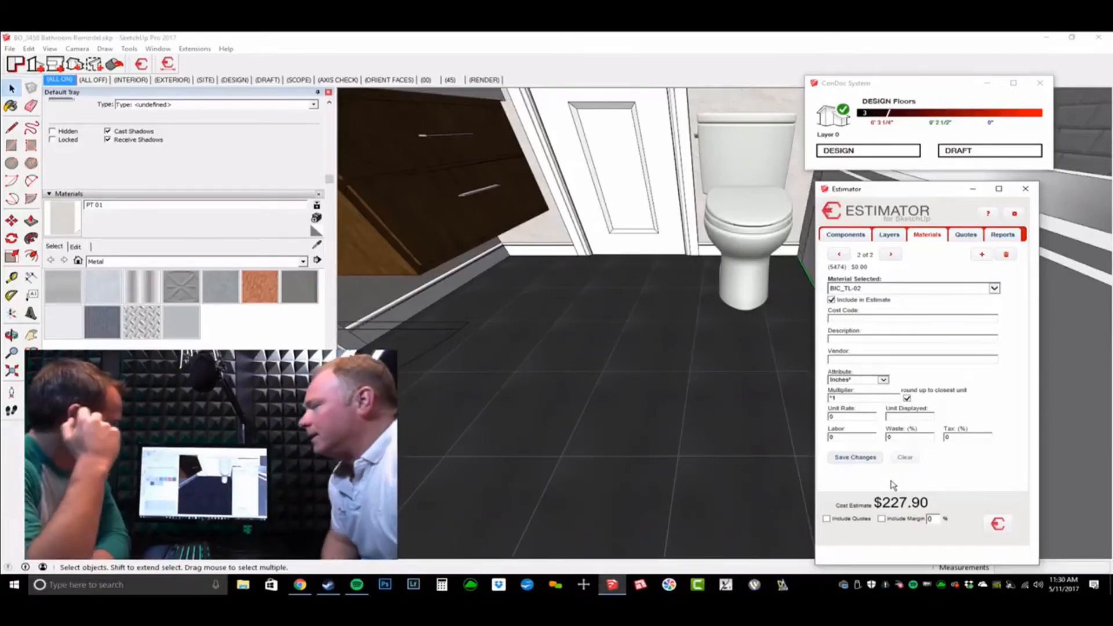
click(861, 317)
text(tile)
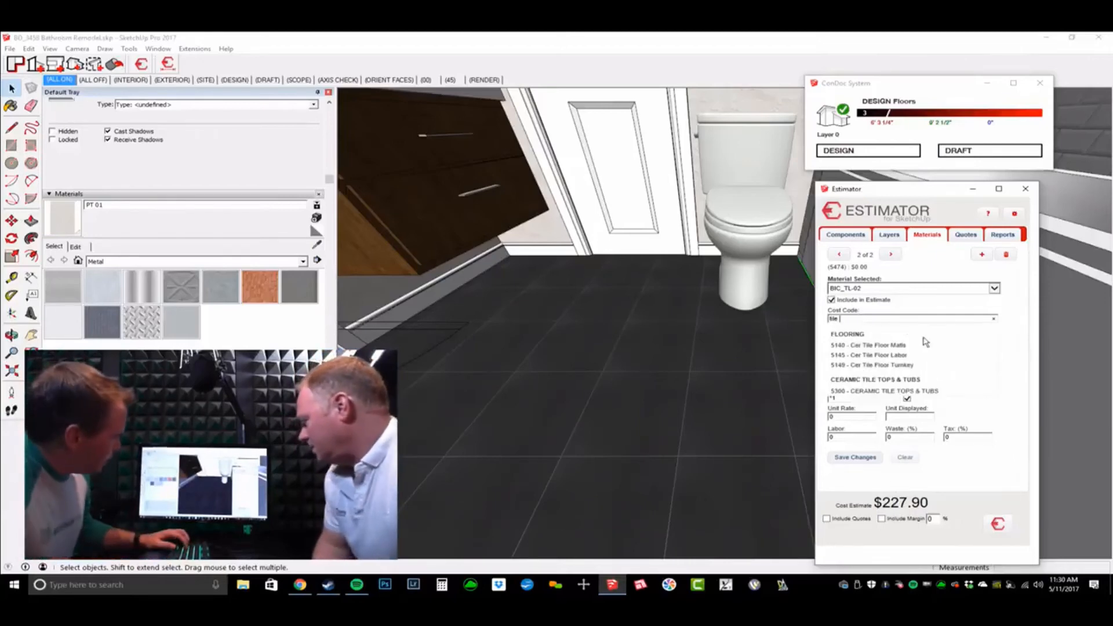
click(897, 354)
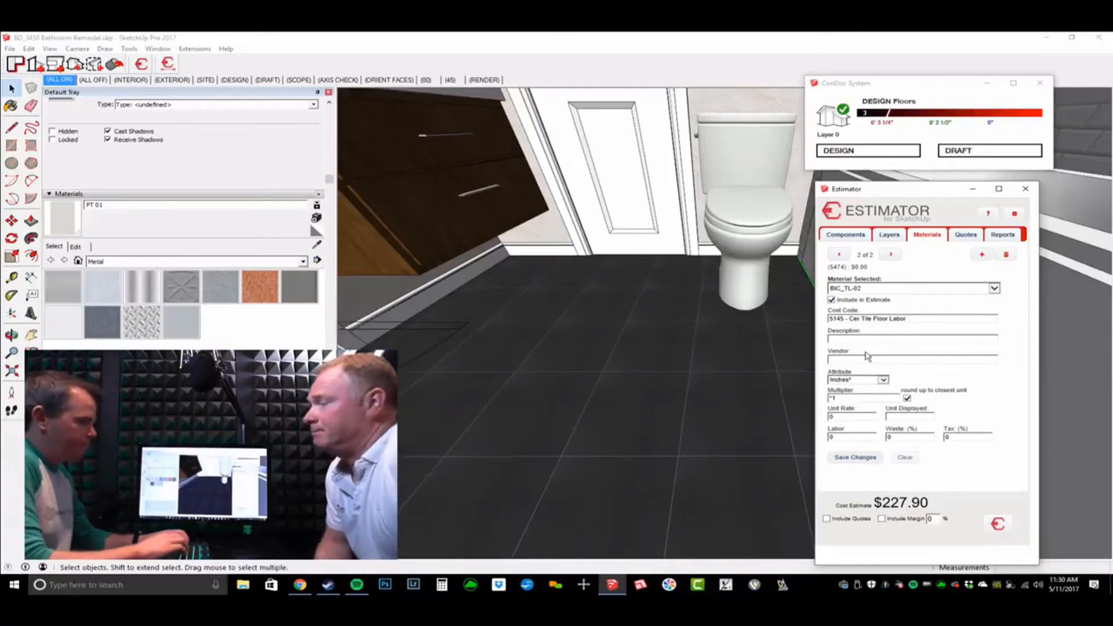
text(Tile Labor)
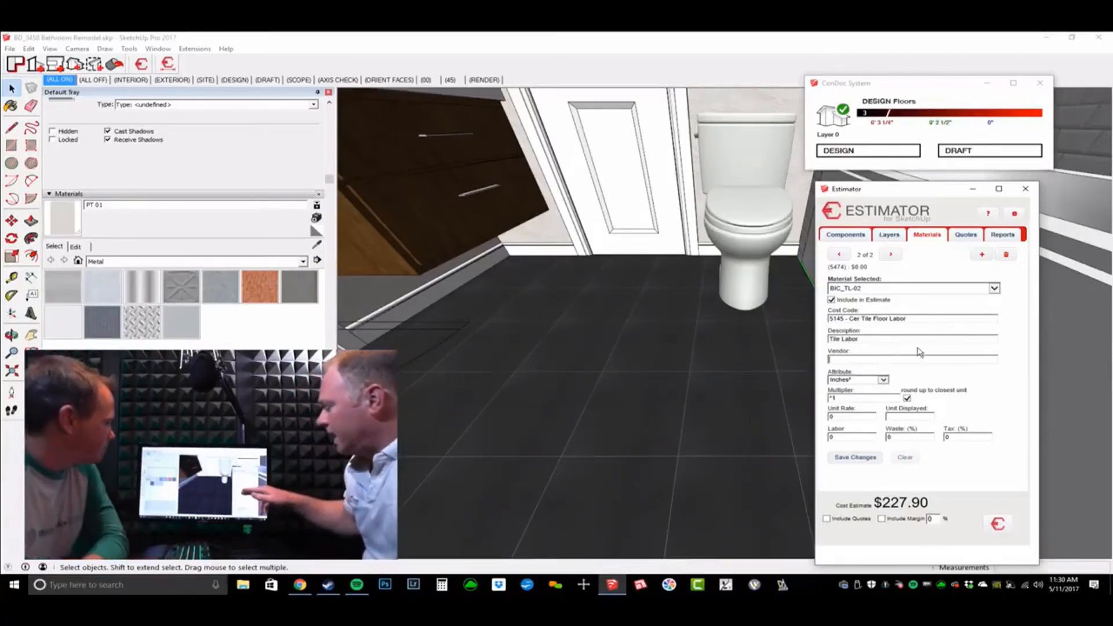
Step: Measure the Tile Labor entry in Feet² at a unit rate of 4 per SF
click(867, 380)
click(864, 366)
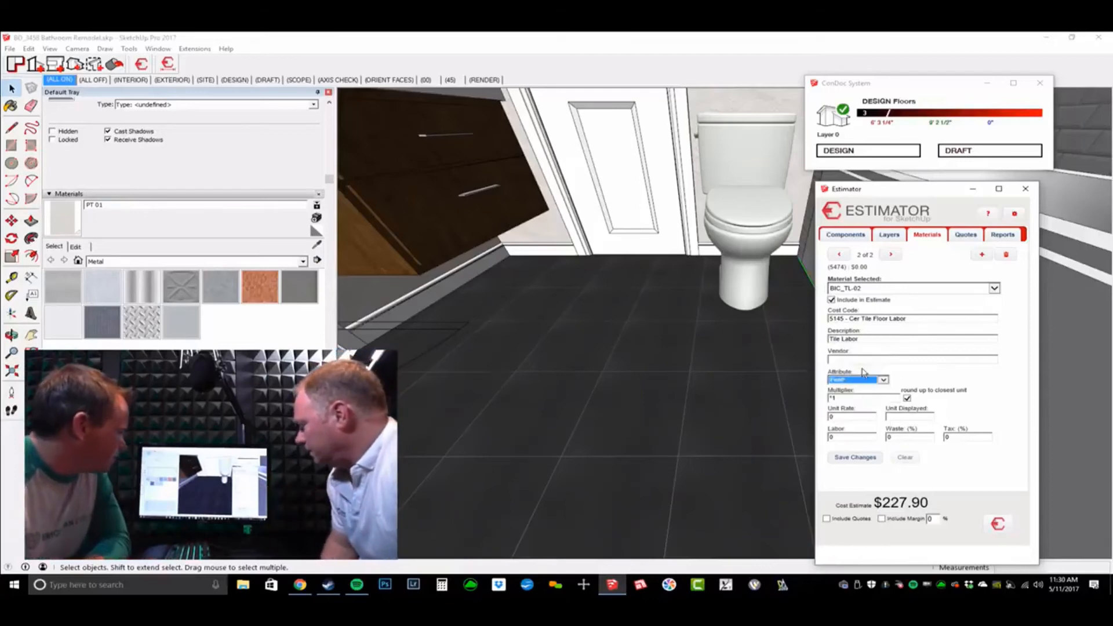
click(855, 399)
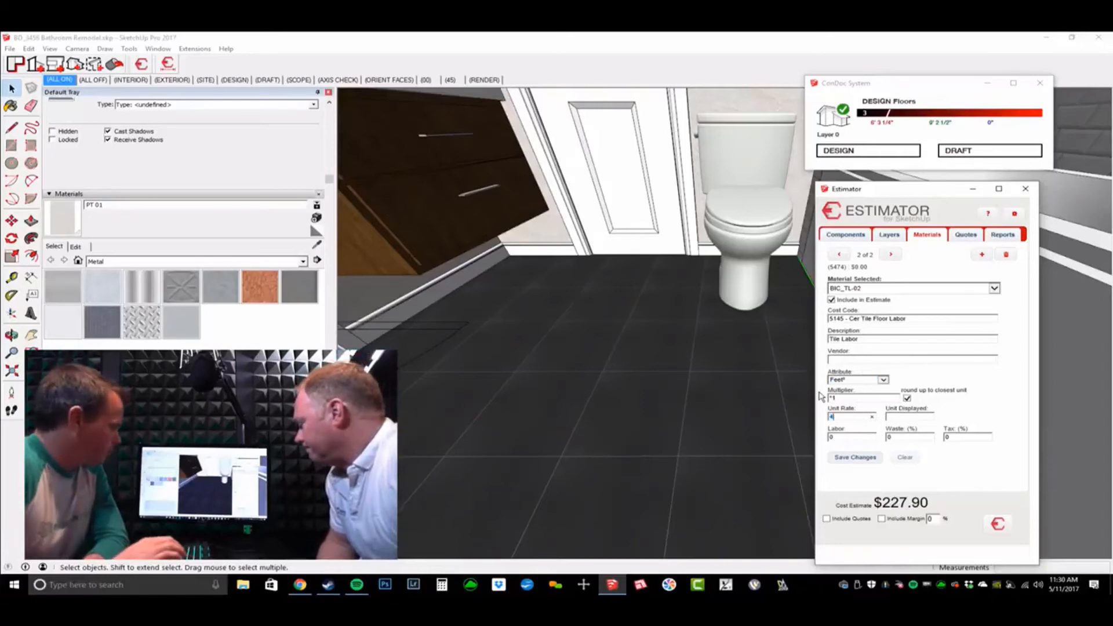
key(Tab)
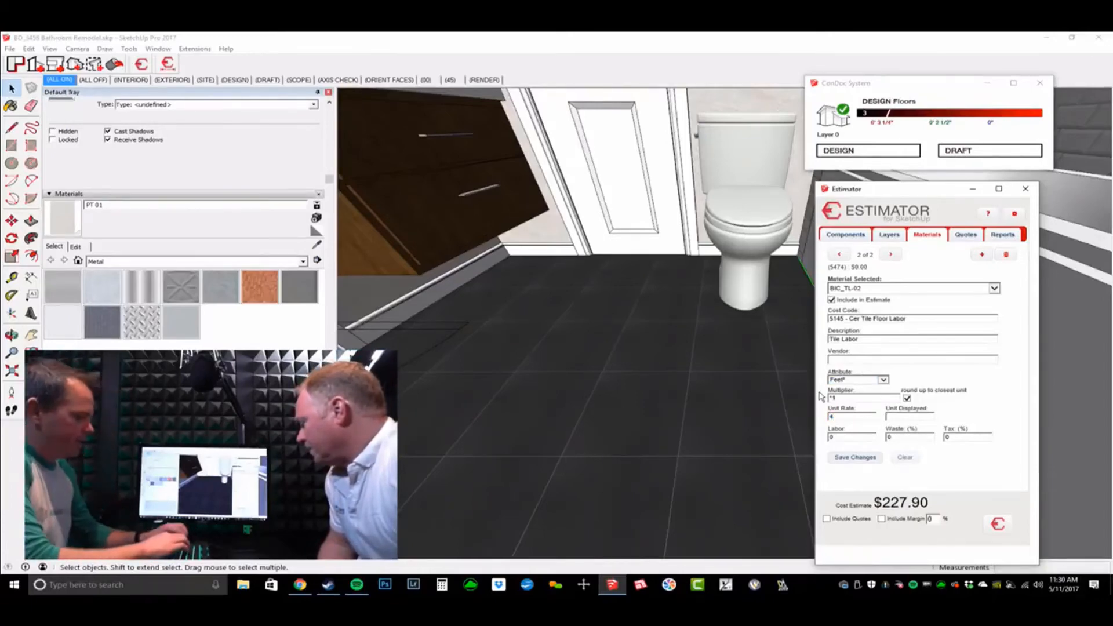
text(SF)
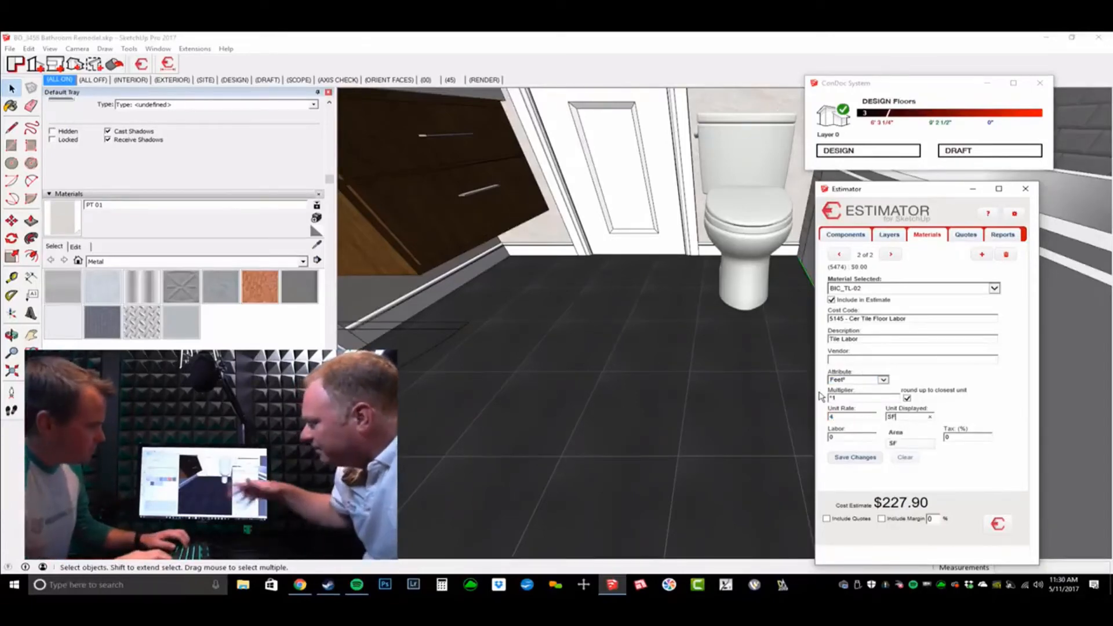
key(Return)
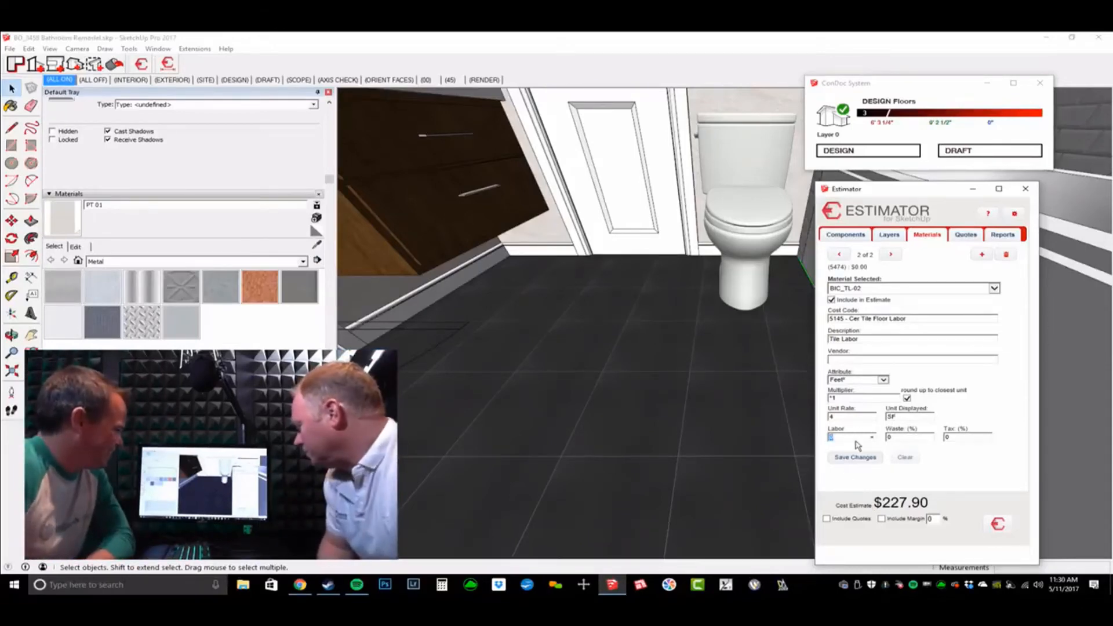
Step: Set 10% waste and save the Tile Labor entry, costing $168.00
click(908, 439)
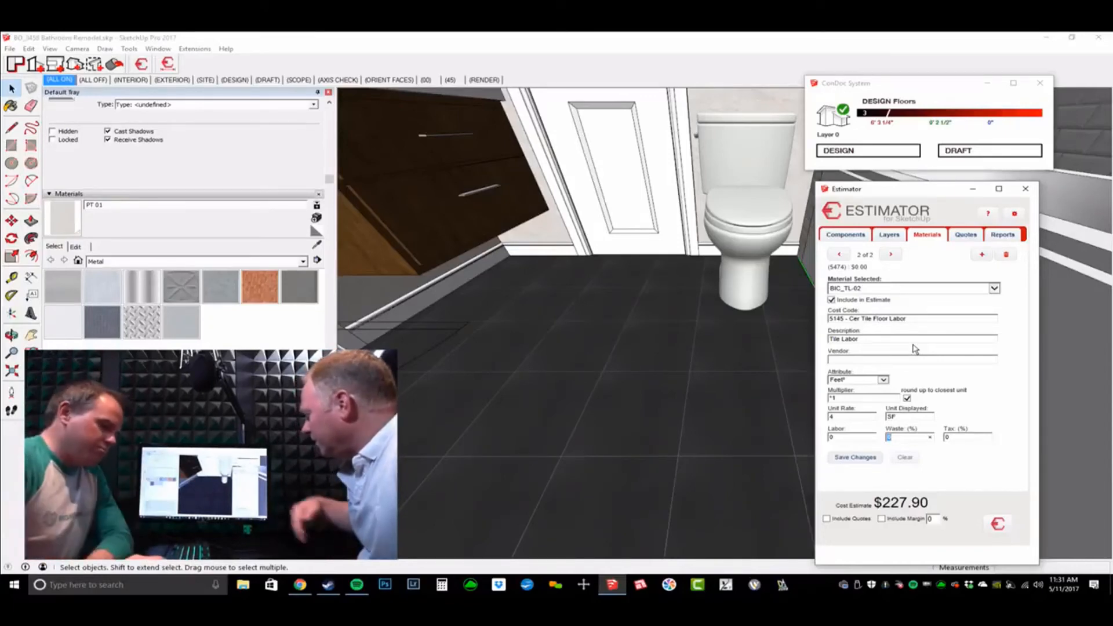
text(10)
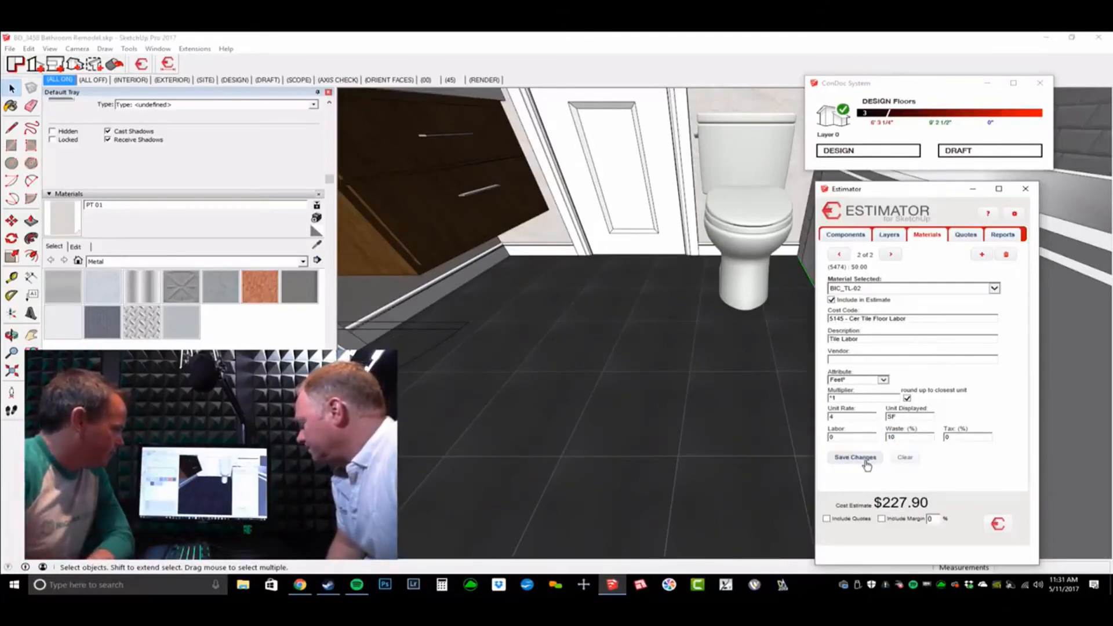
click(855, 458)
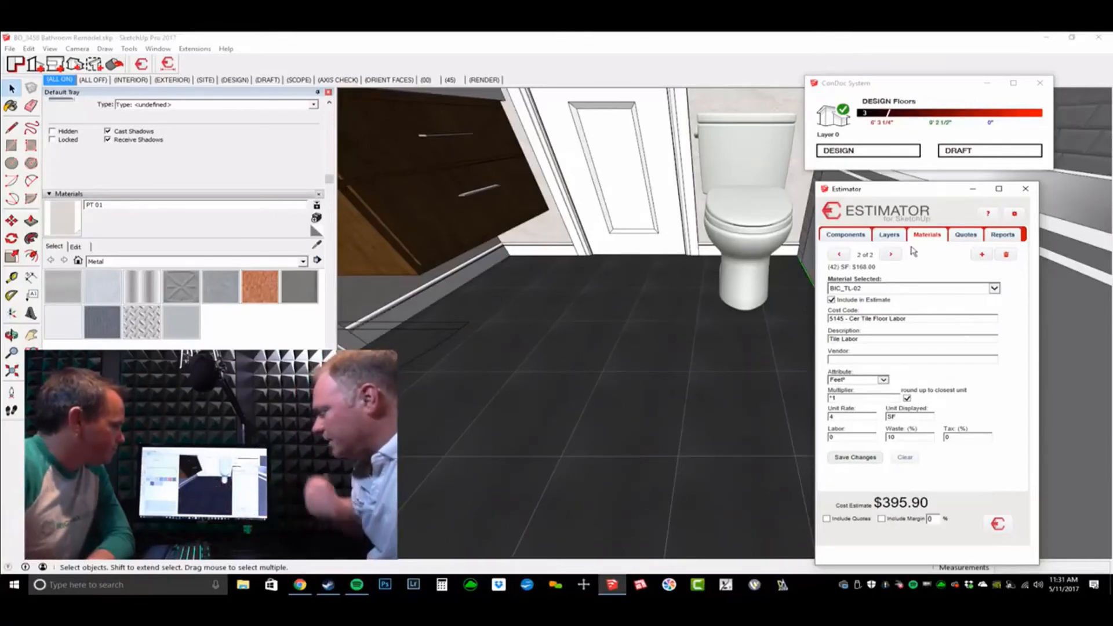
click(693, 345)
scroll(626, 387, down, 2)
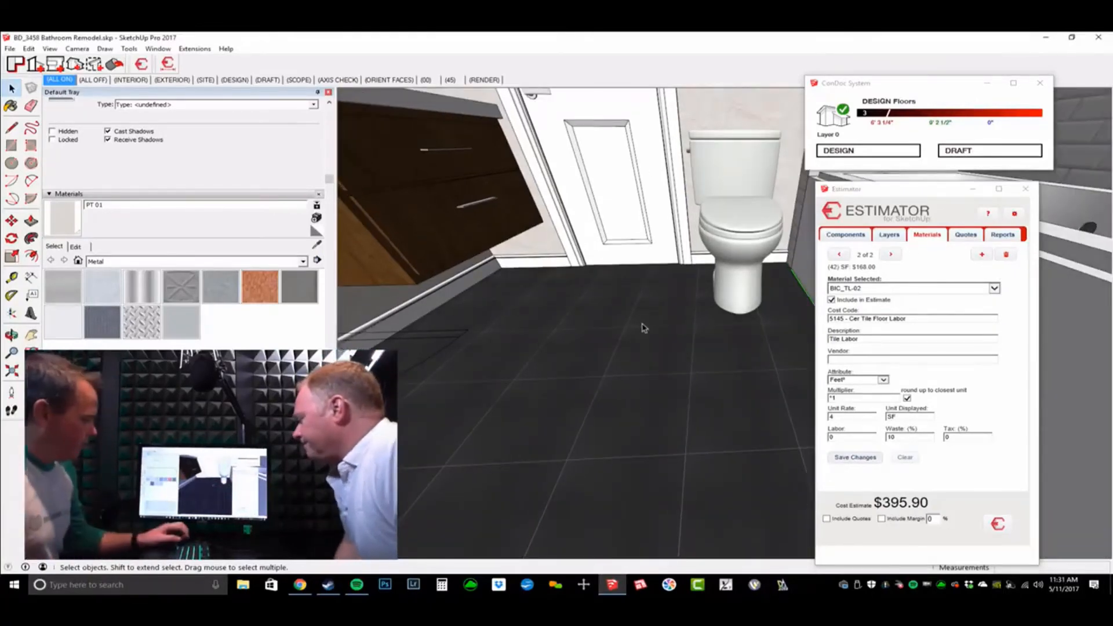
Step: Crossing-select the whole bathroom so Estimator totals Floors and Fixtures at $1,750.20
scroll(673, 309, down, 6)
middle_drag(680, 303, 650, 261)
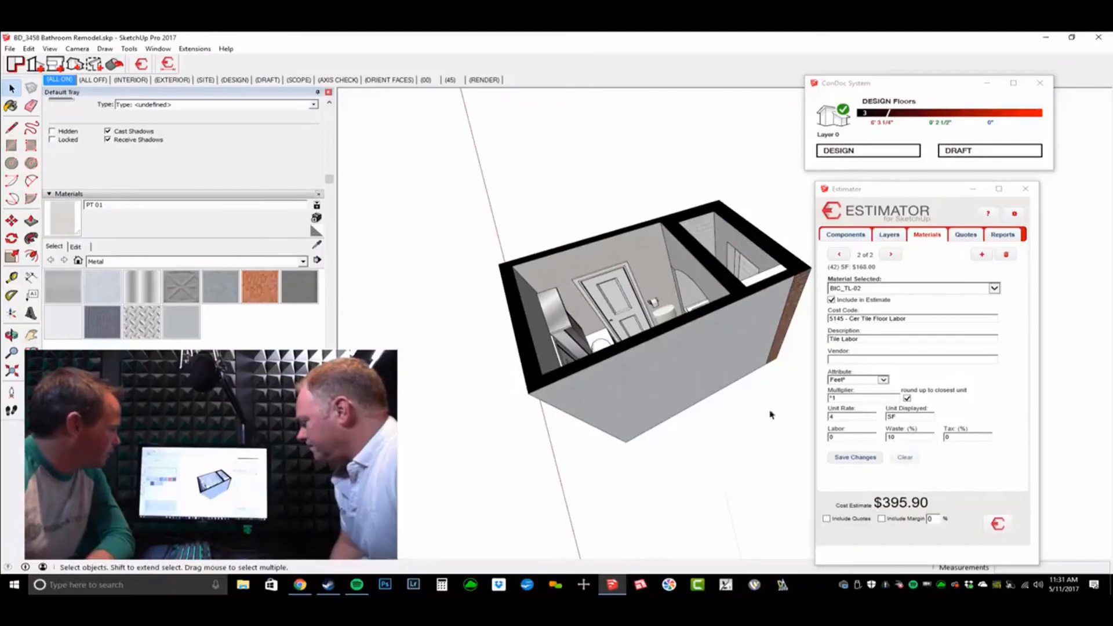
click(766, 493)
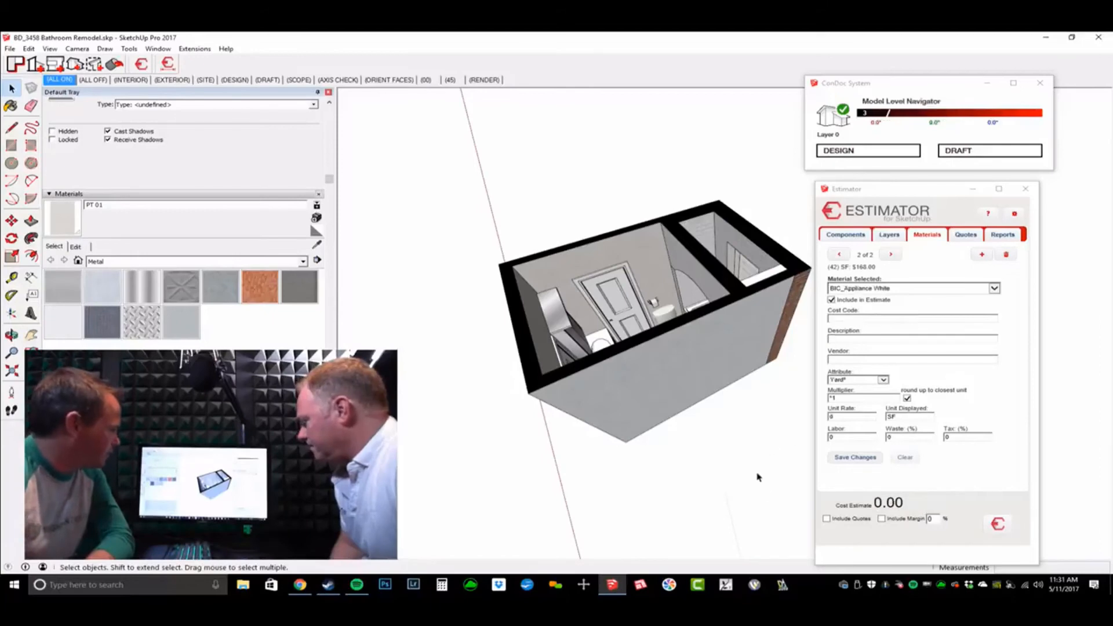
click(697, 343)
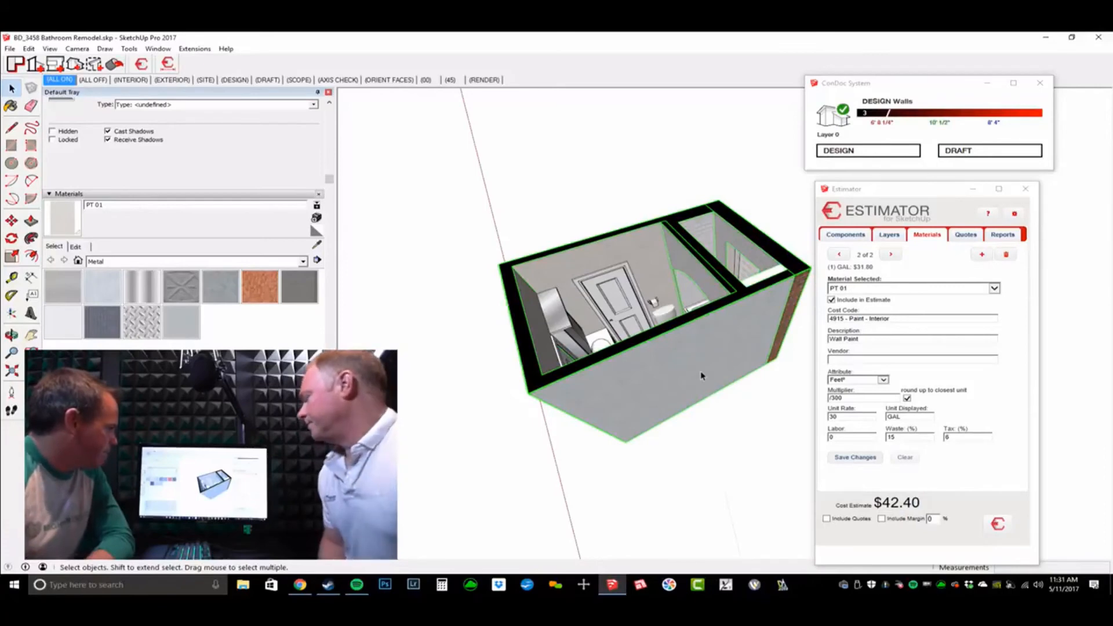
middle_drag(650, 314, 662, 360)
click(672, 325)
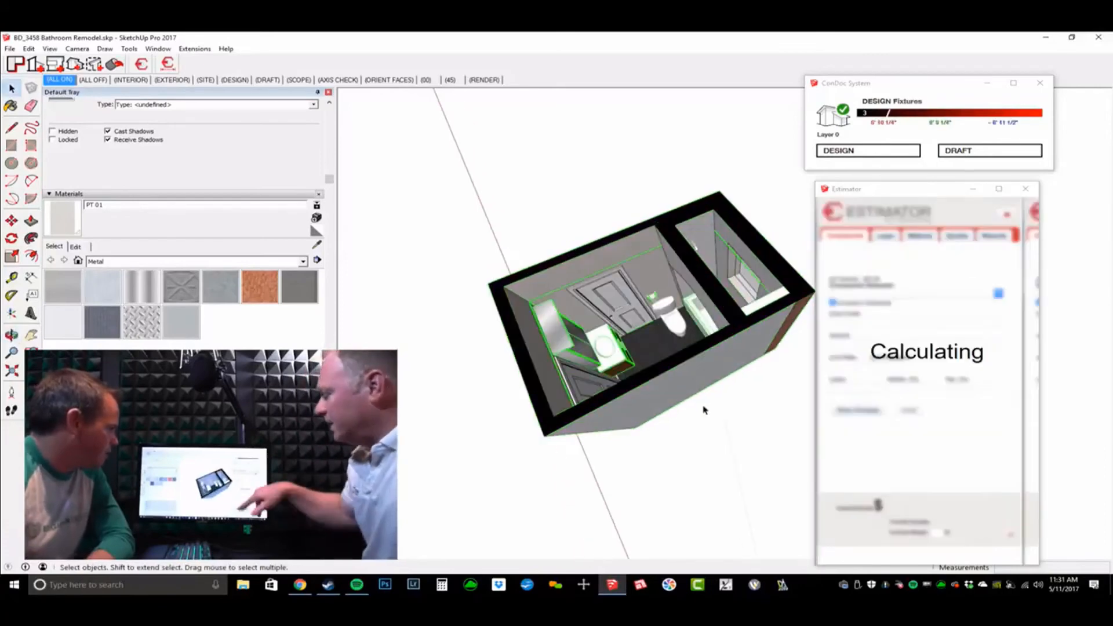
click(724, 460)
drag(724, 459, 497, 472)
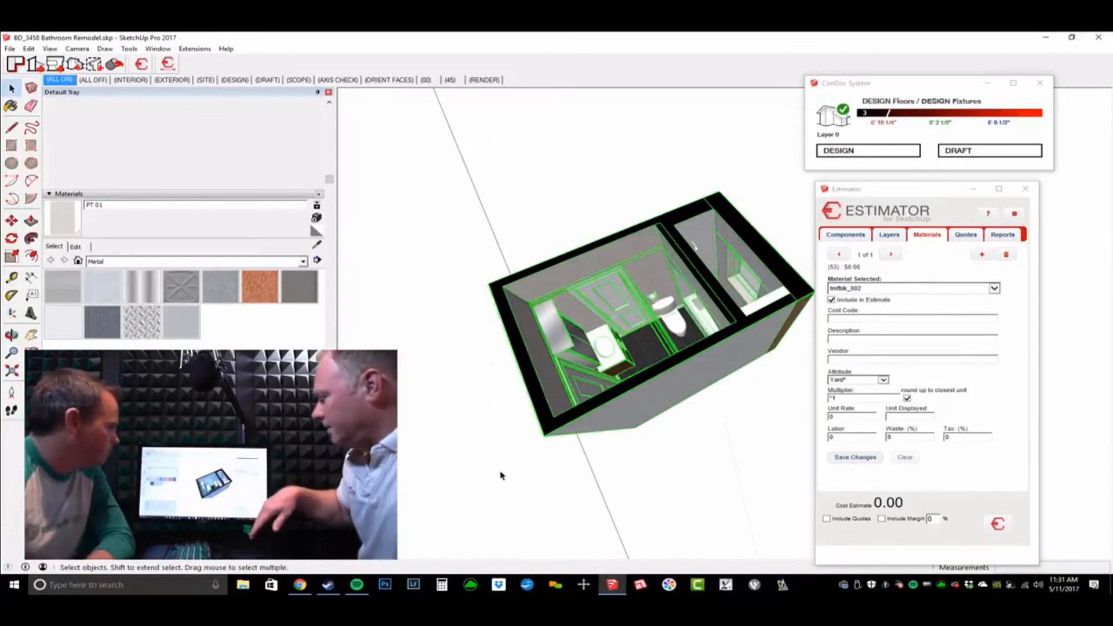
middle_drag(569, 461, 586, 406)
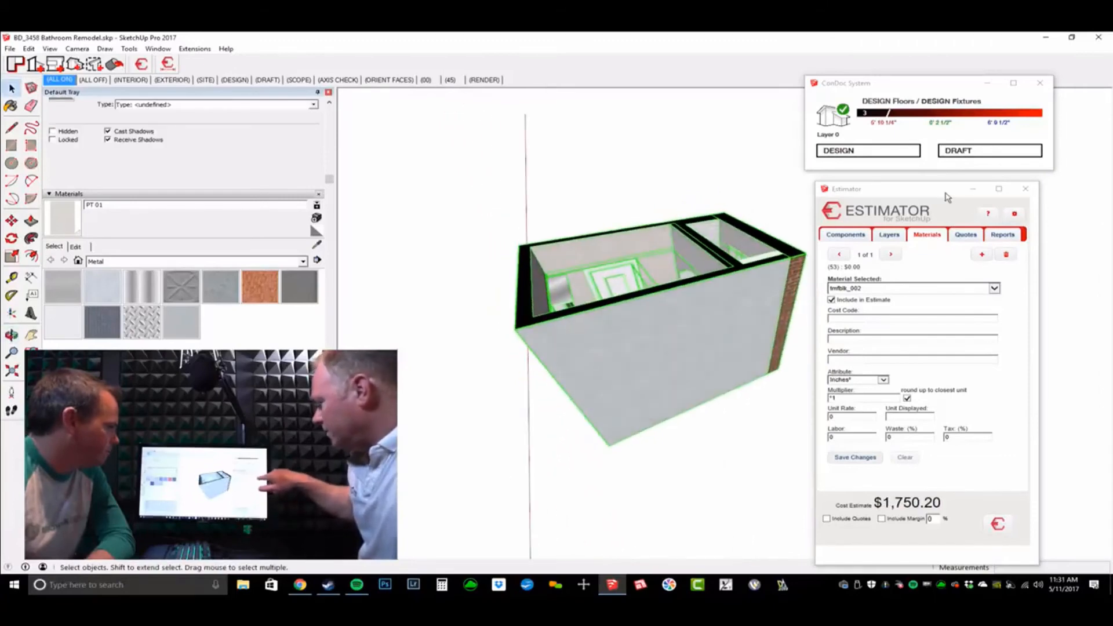
click(1003, 235)
Step: Generate and review the $1,750.20 HTML cost report, then close it and show Quotes
click(860, 453)
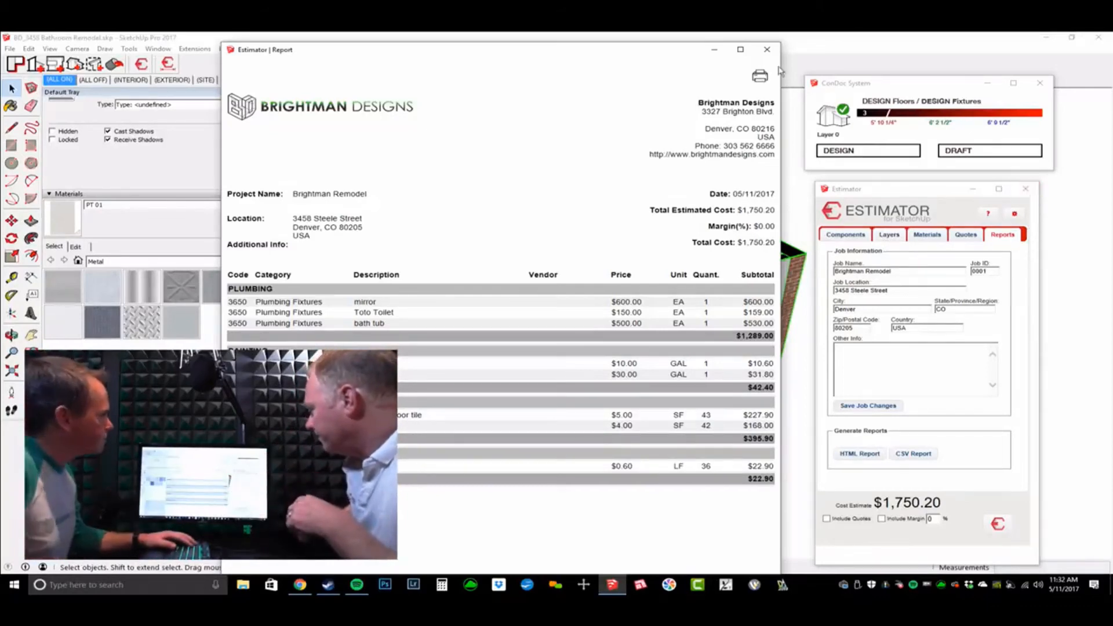
click(767, 49)
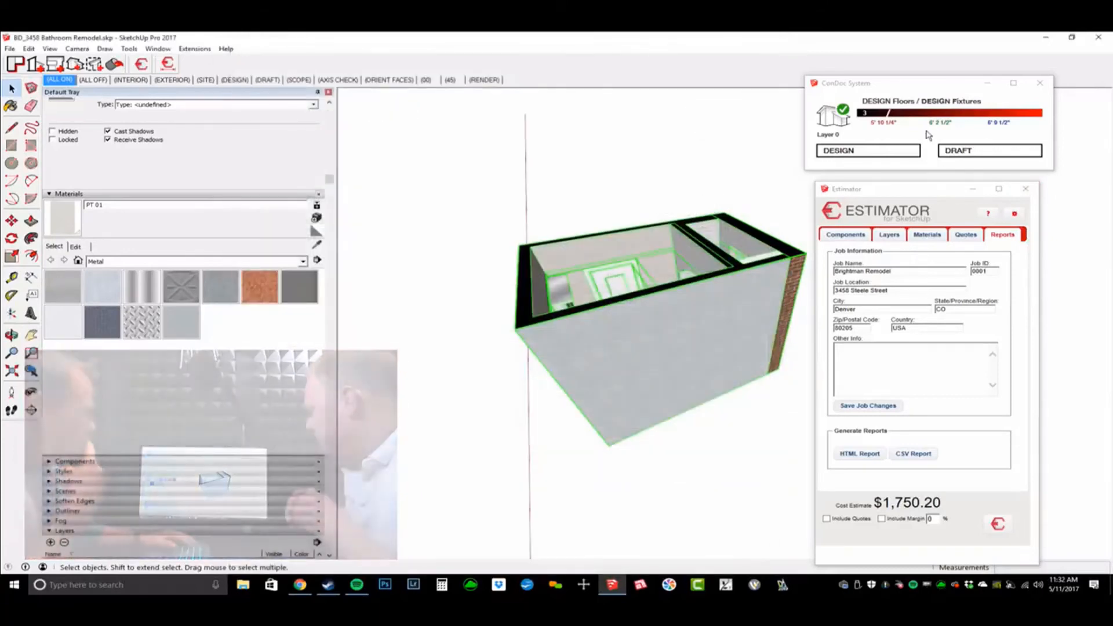
click(967, 236)
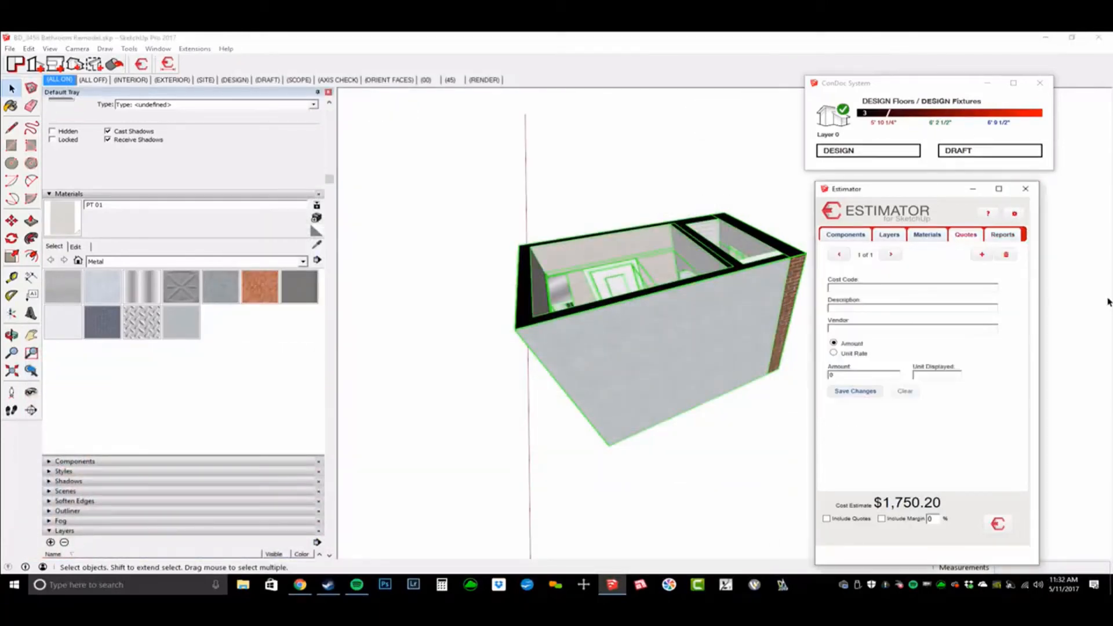
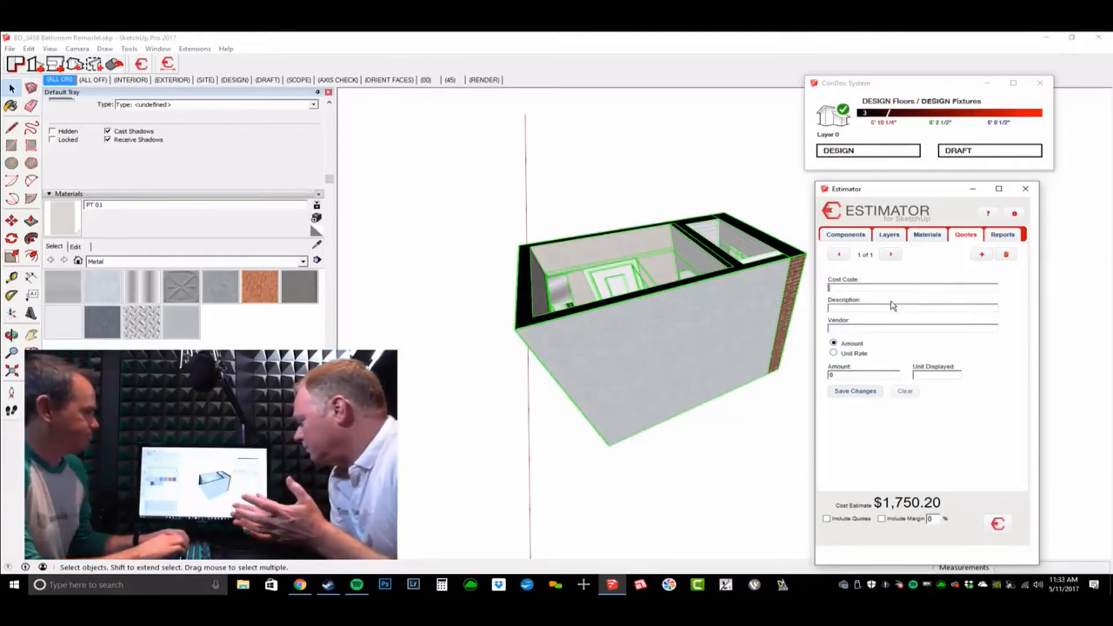
Step: Pick cost code 3600 - PLUMBING and describe the quote as 'Plumbing quote'
text(plum)
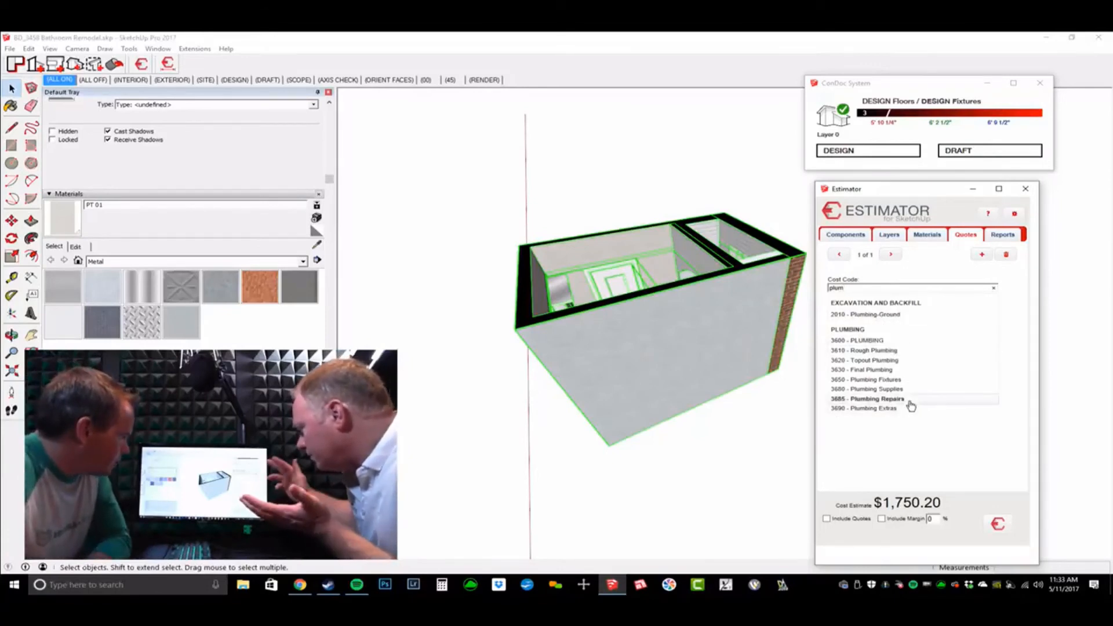
click(881, 341)
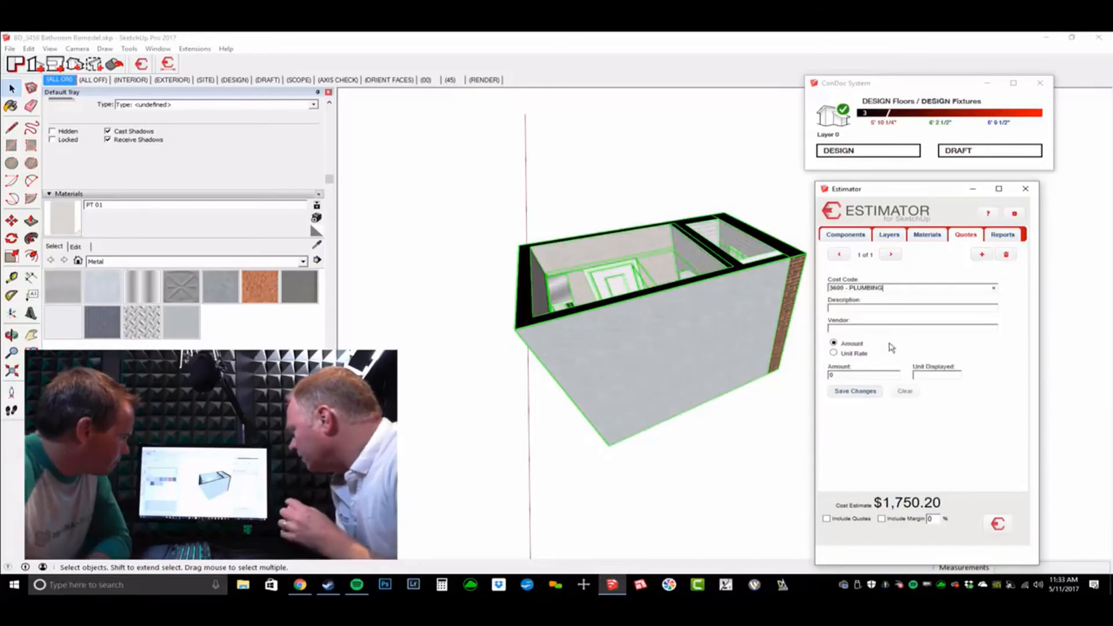
click(879, 310)
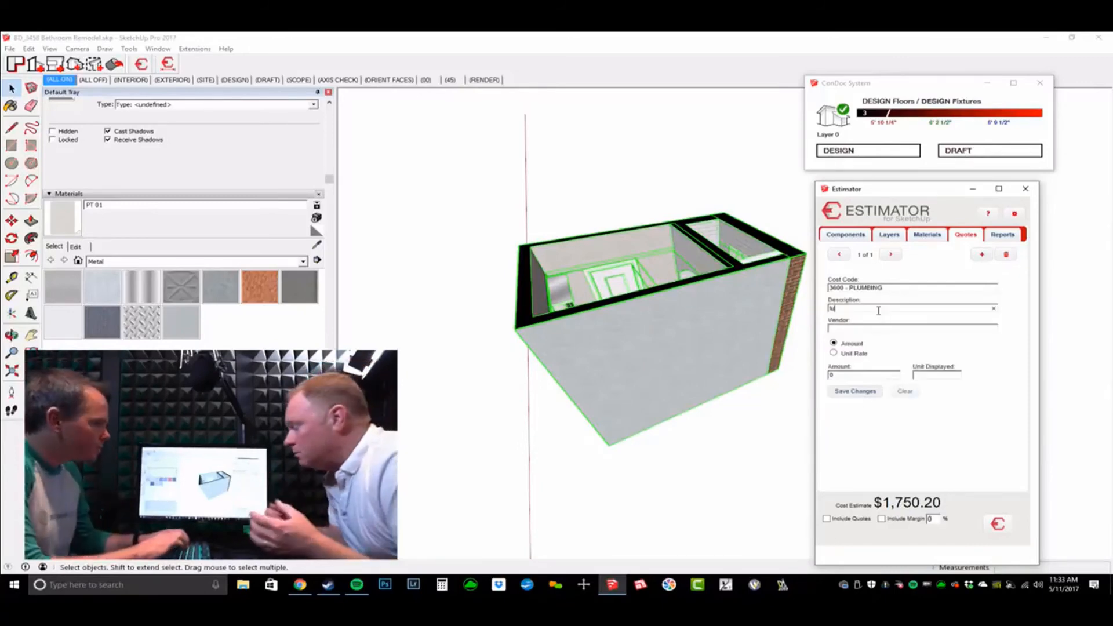
text(Plum)
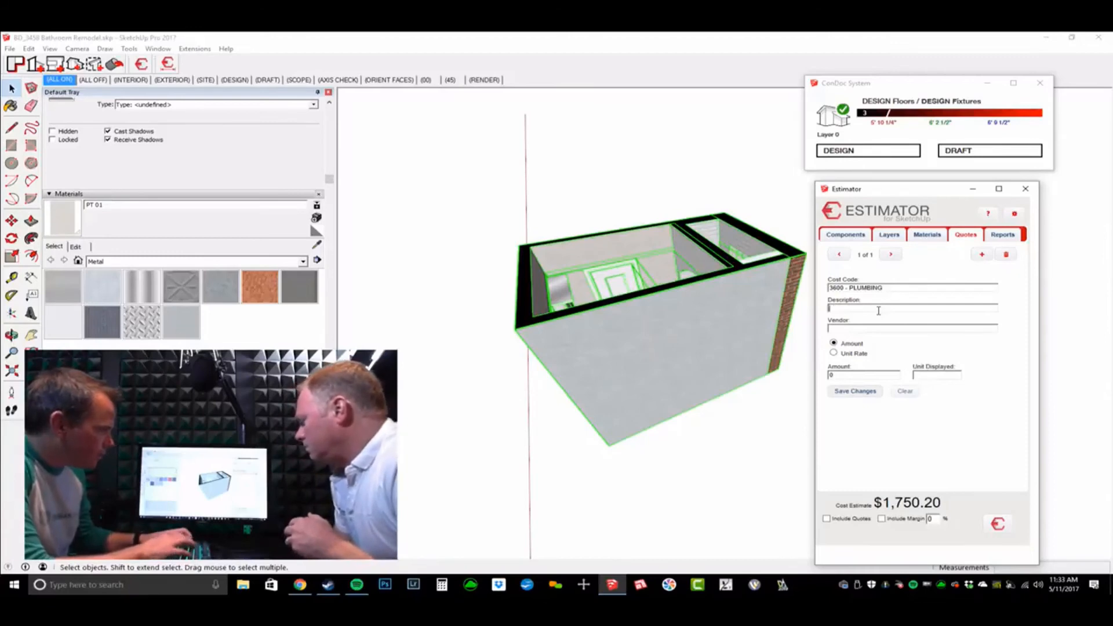
text(bing)
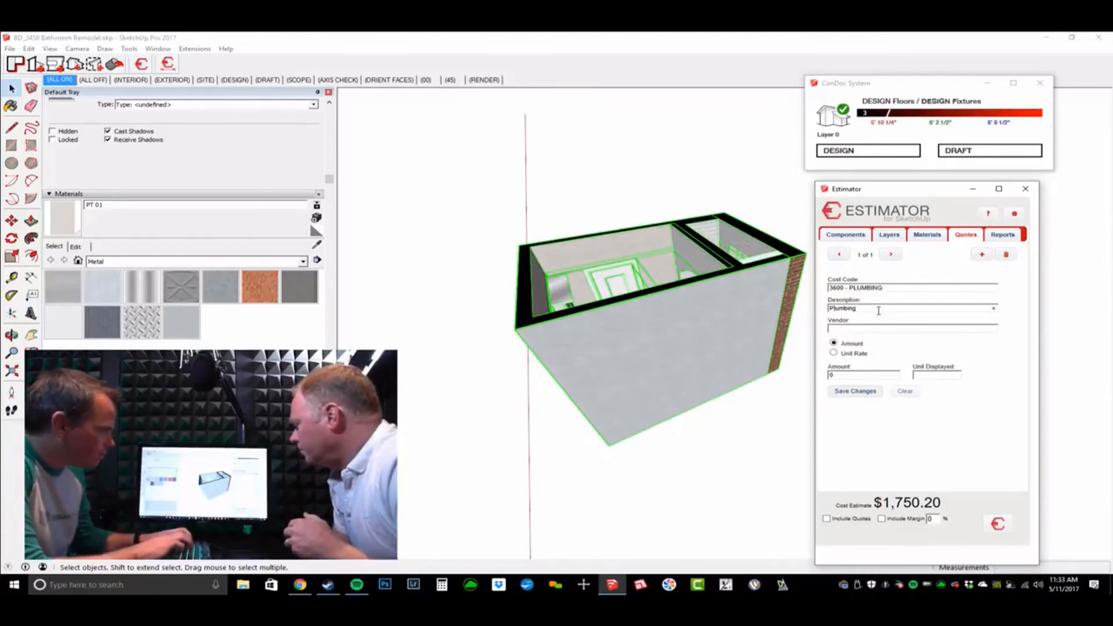
text( quote)
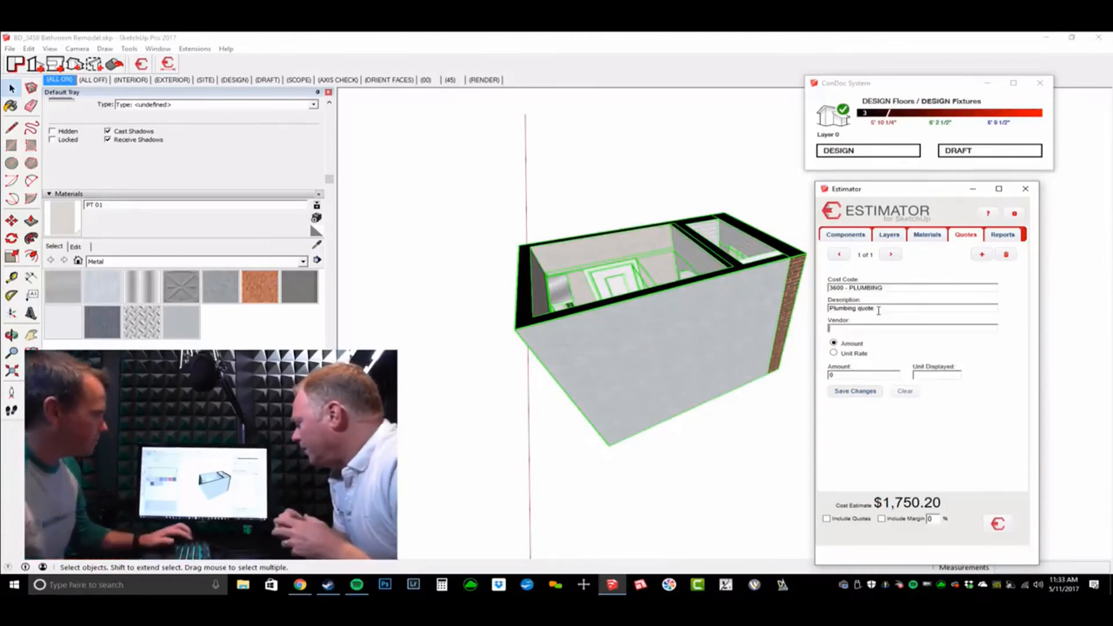
click(873, 327)
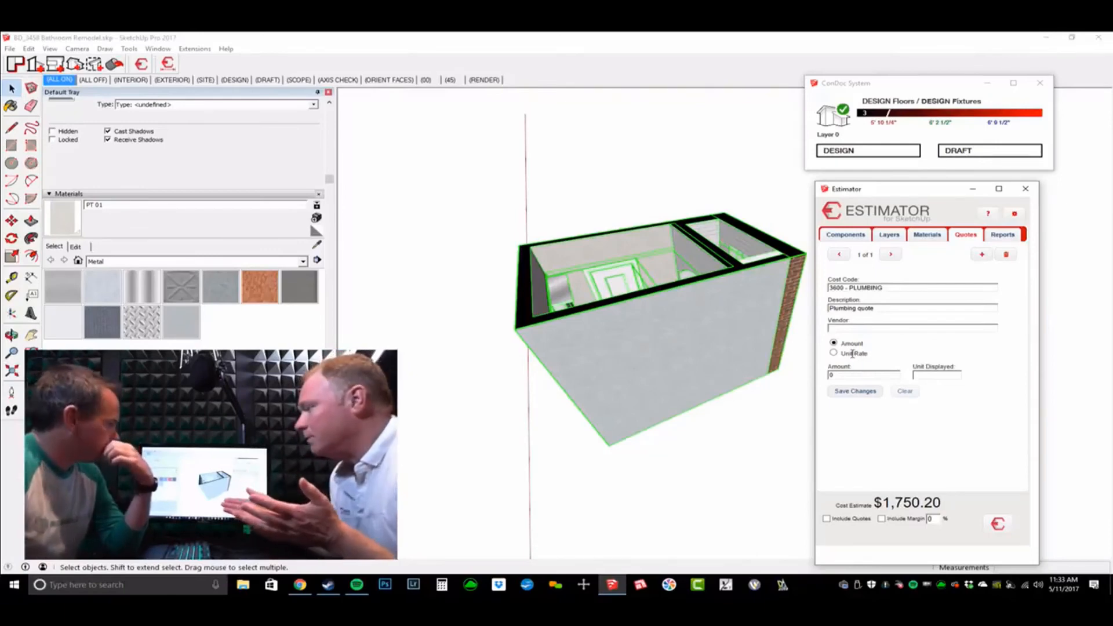
Step: Enter a lump-sum amount of 1500 with unit EA and save the quote
click(834, 354)
click(834, 344)
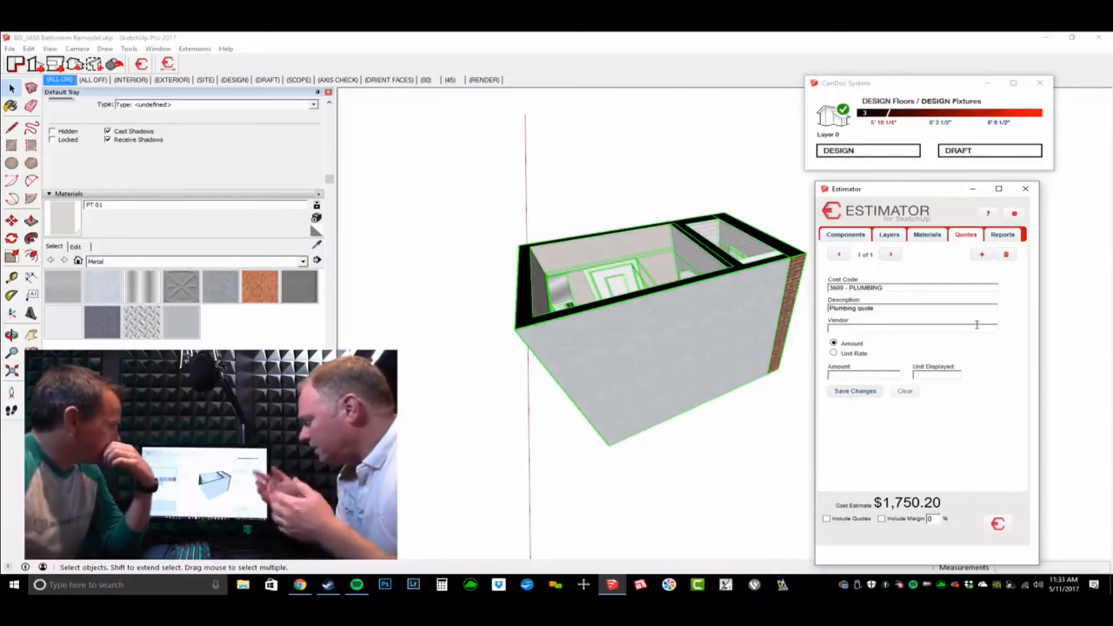
text(1500)
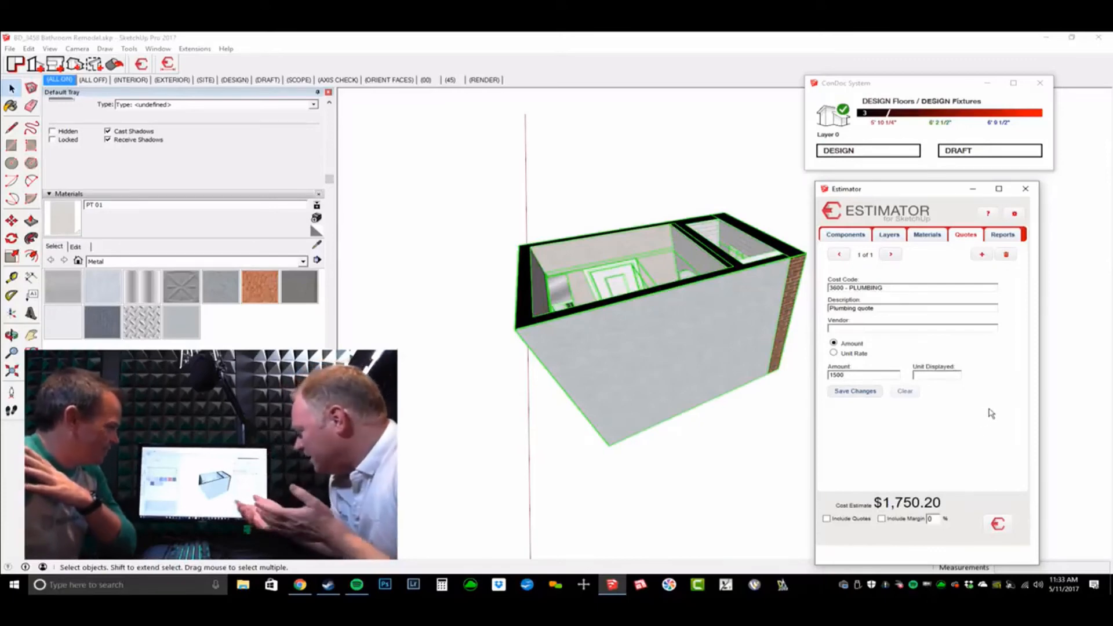
key(Tab)
text(ea)
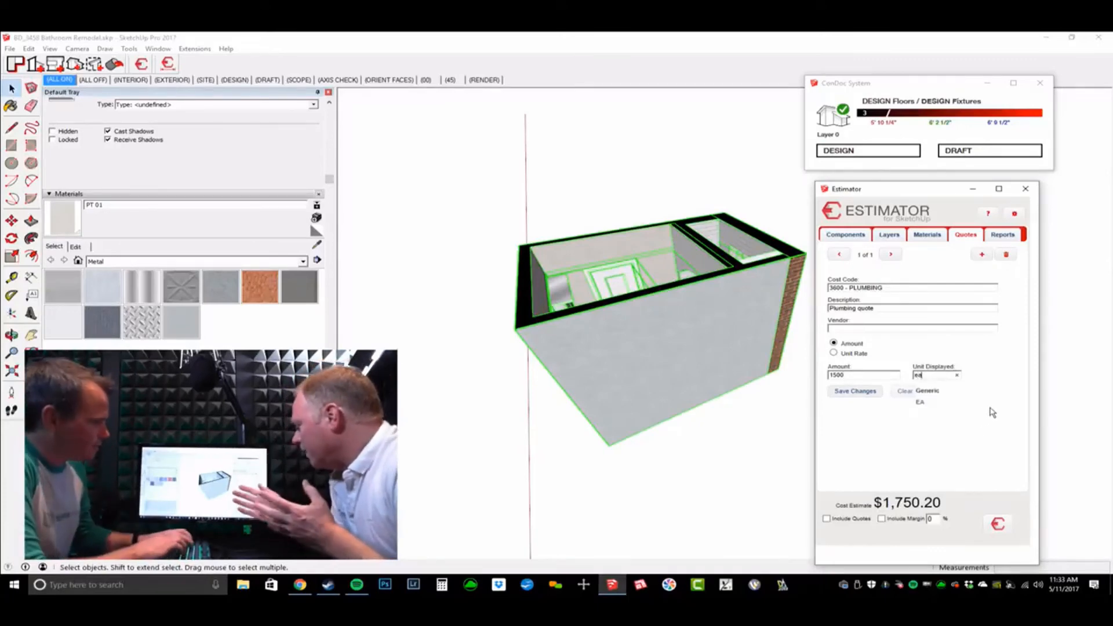
key(Down)
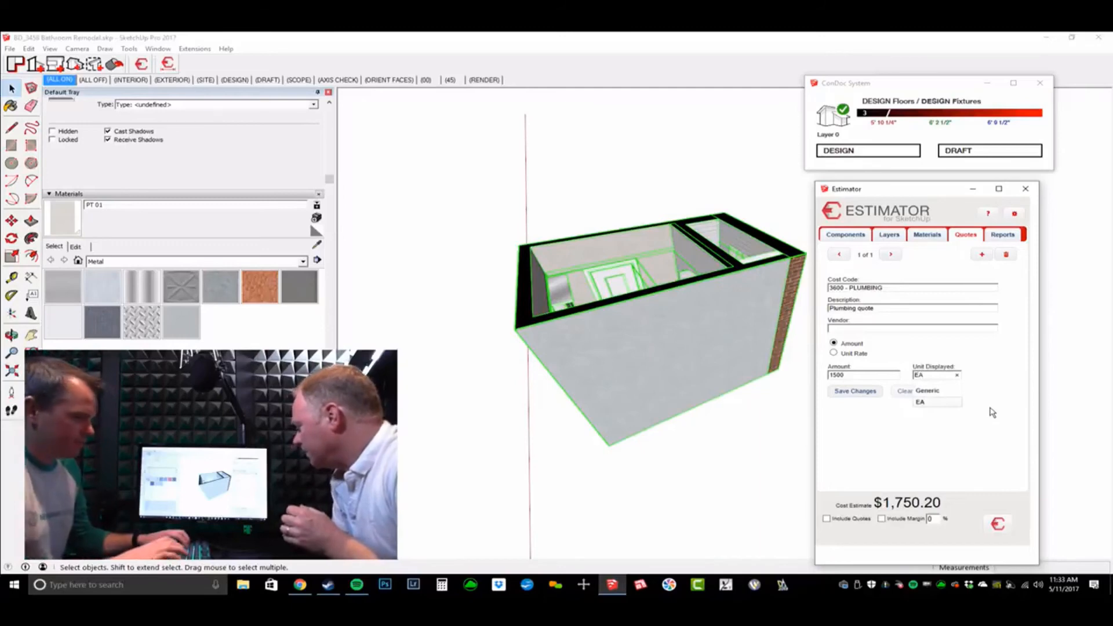
key(Return)
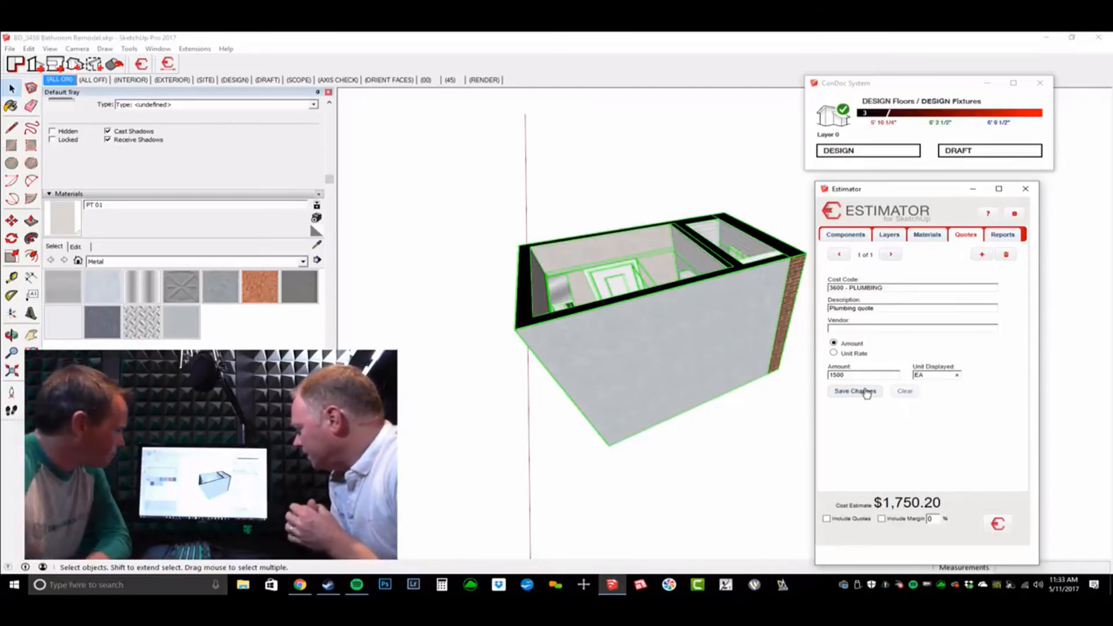
click(866, 391)
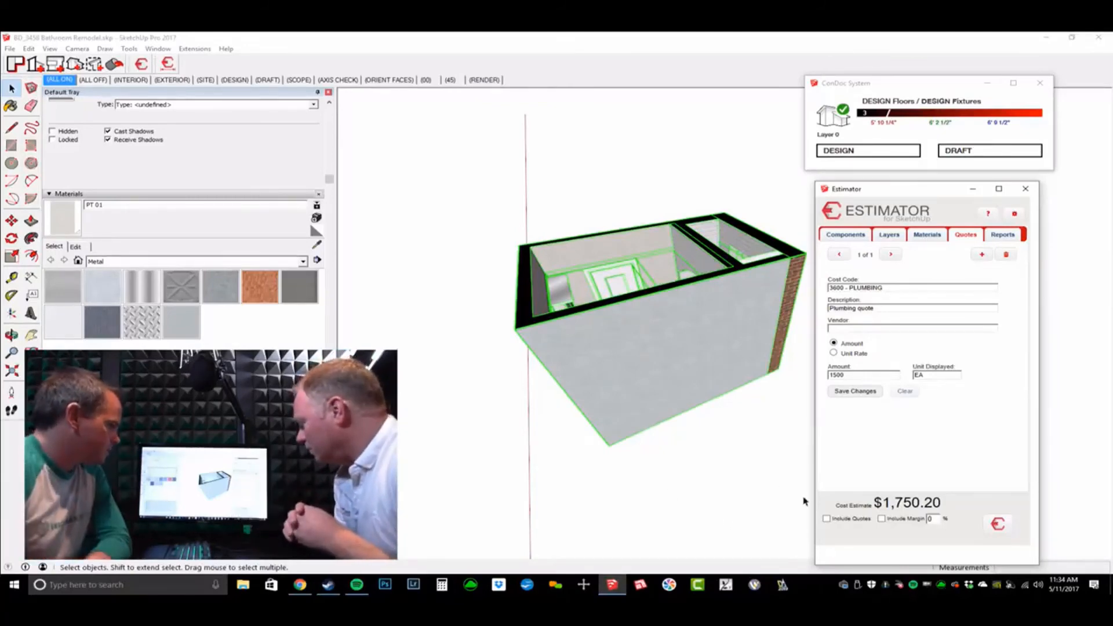
Step: Include quotes and a 25% margin, recalculating the estimate to $4,333.59, then view Reports
click(826, 519)
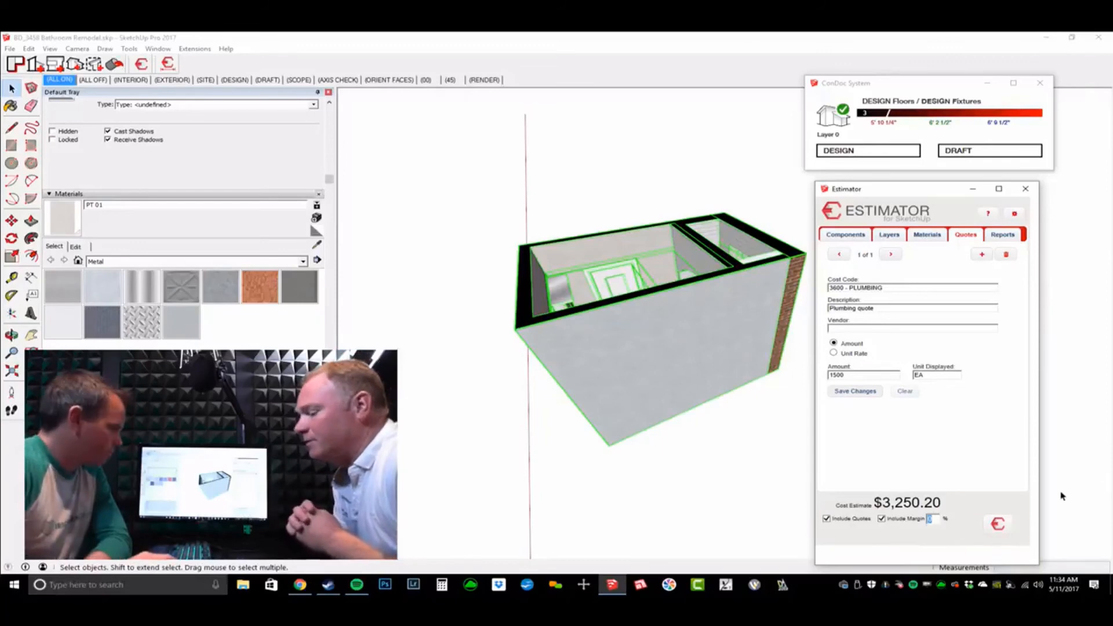
text(25)
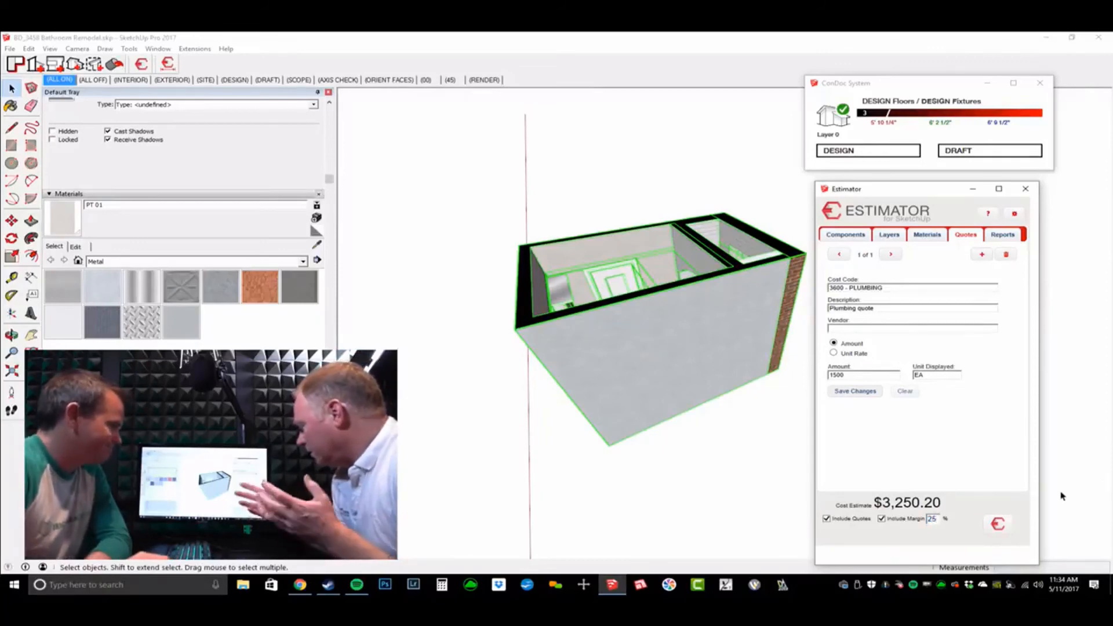
click(998, 524)
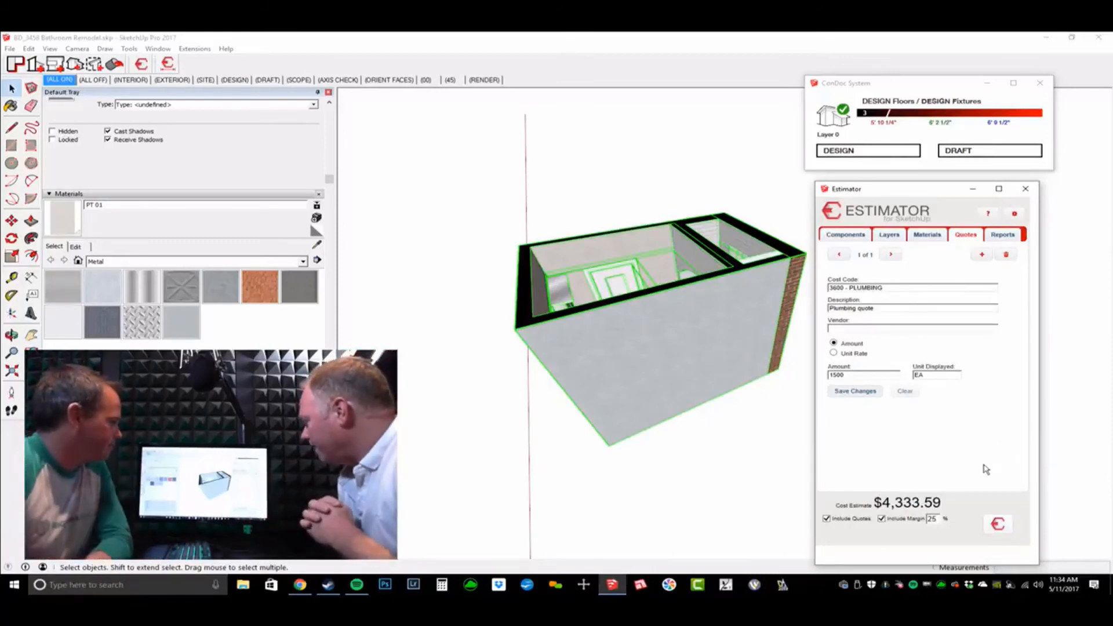
click(1000, 237)
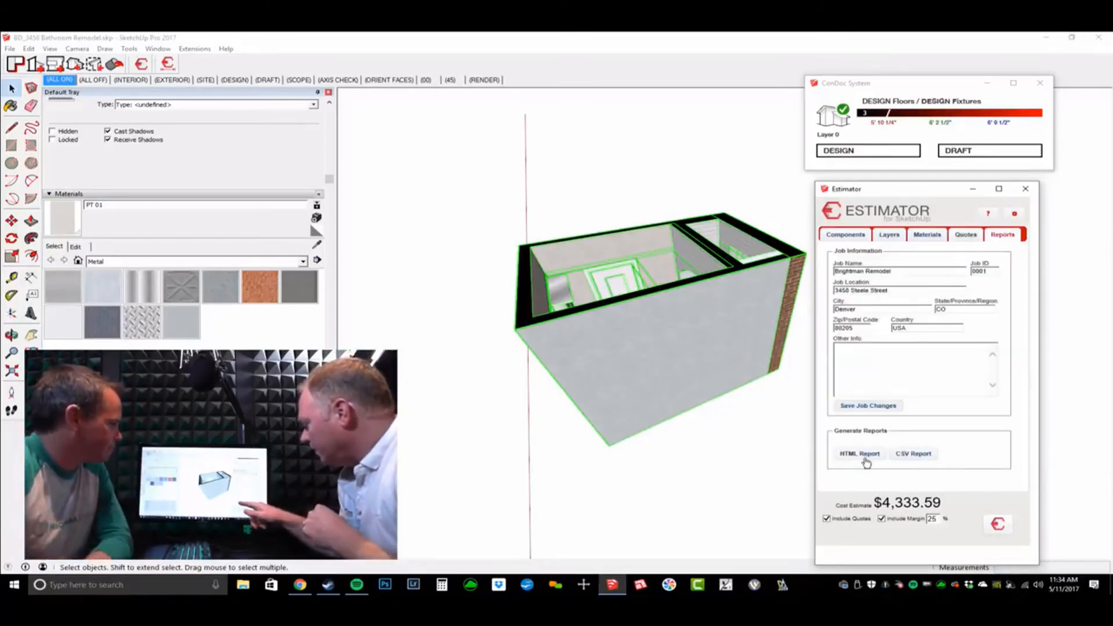
Step: Review the HTML report, then exclude the margin and confirm the report shows a $0.00 margin
click(865, 456)
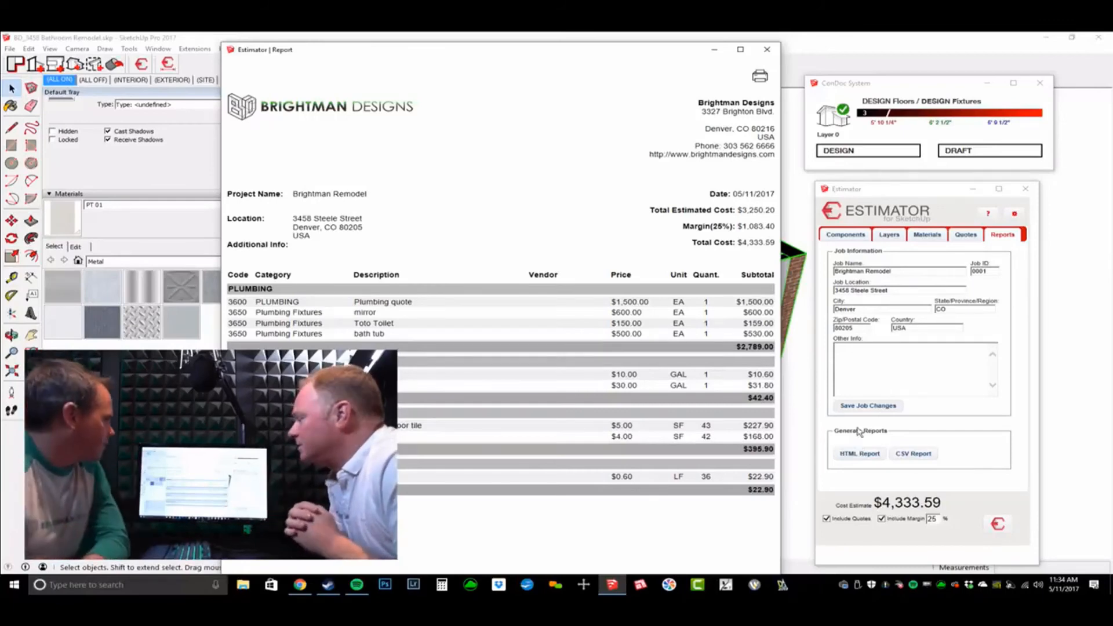
click(768, 50)
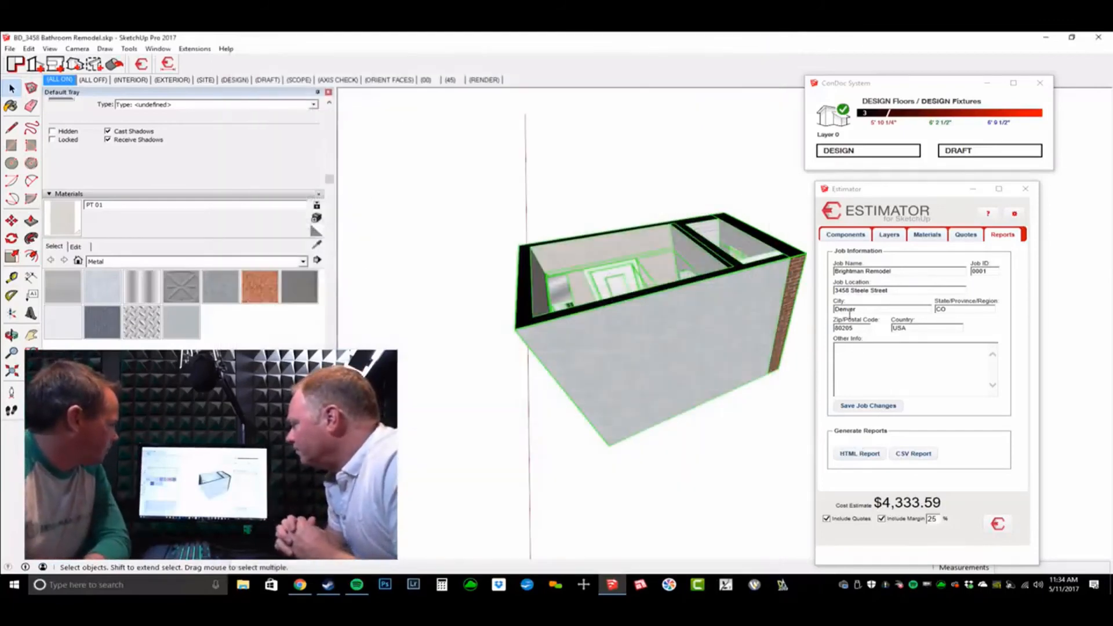
click(898, 521)
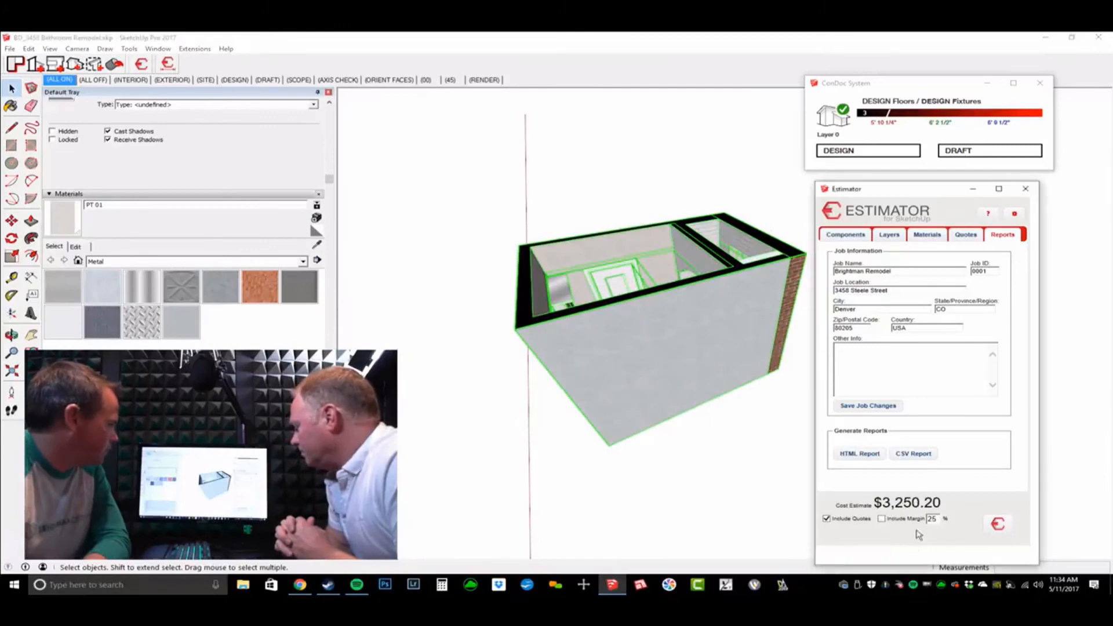
click(867, 455)
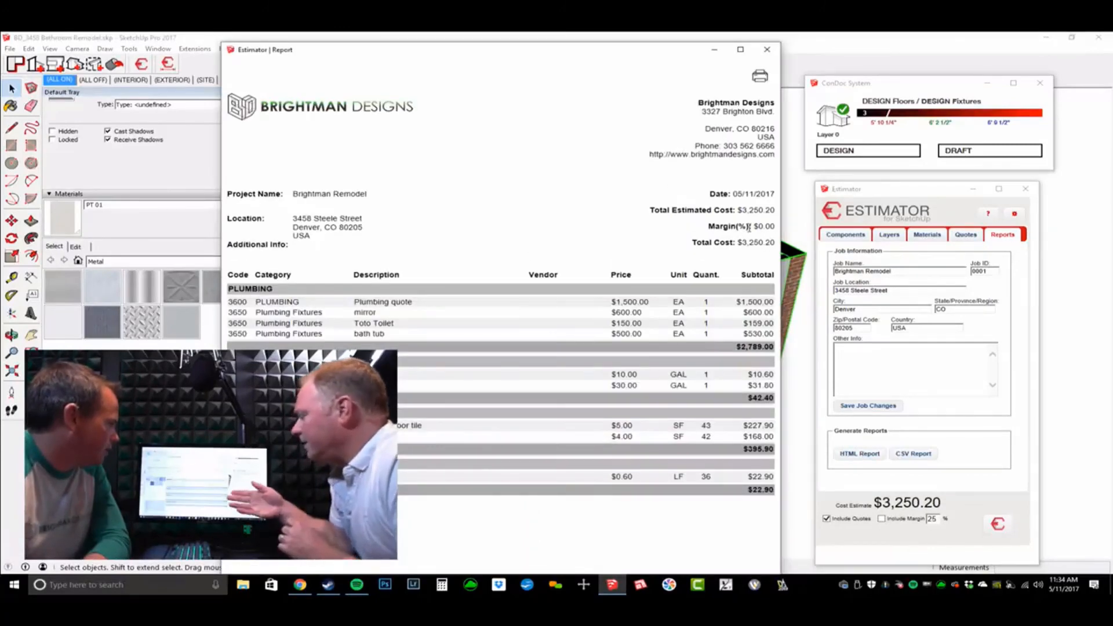
triple_click(750, 226)
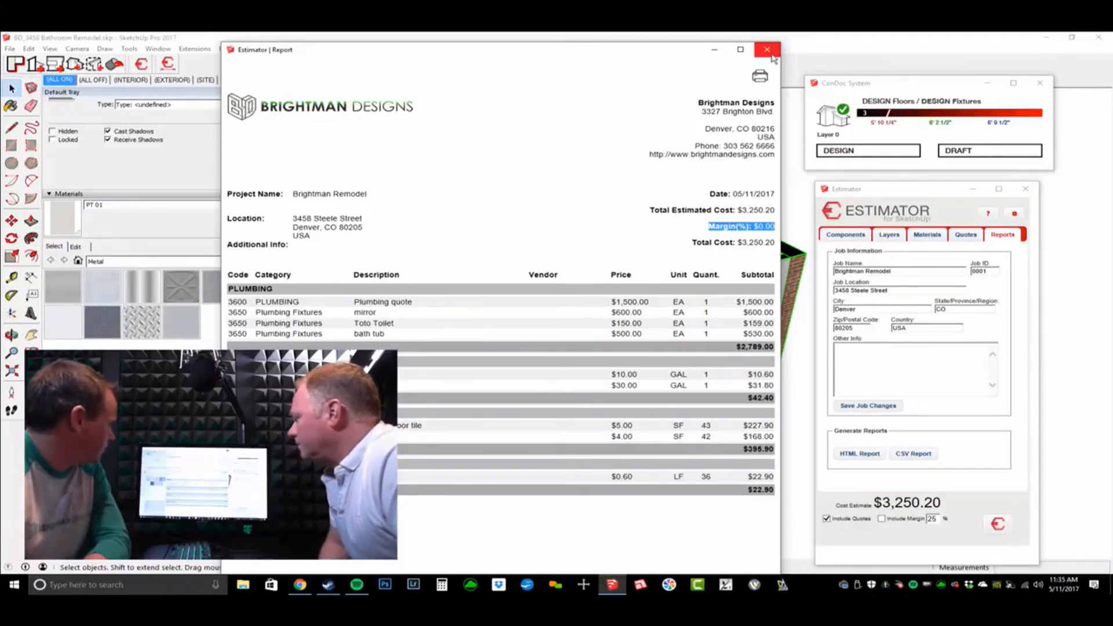
click(767, 49)
mouse_move(637, 261)
middle_down()
mouse_move(671, 287)
mouse_move(695, 249)
middle_up()
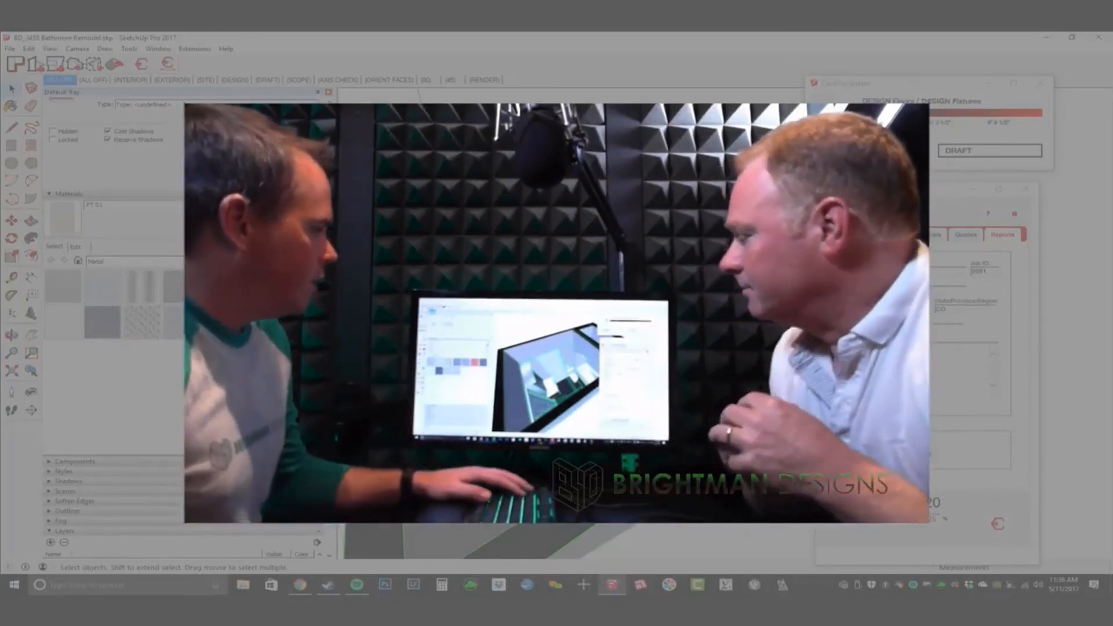
Step: Switch from SketchUp to the browser showing the Estimator for SketchUp homepage
key(alt+Tab)
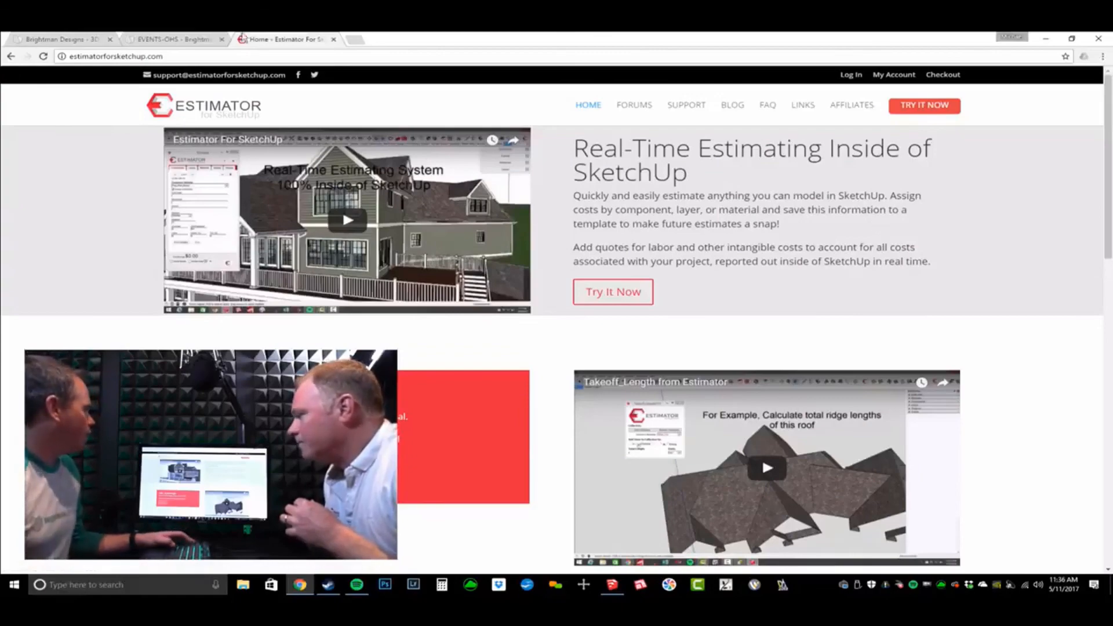
click(200, 40)
scroll(747, 374, down, 4)
scroll(750, 375, down, 4)
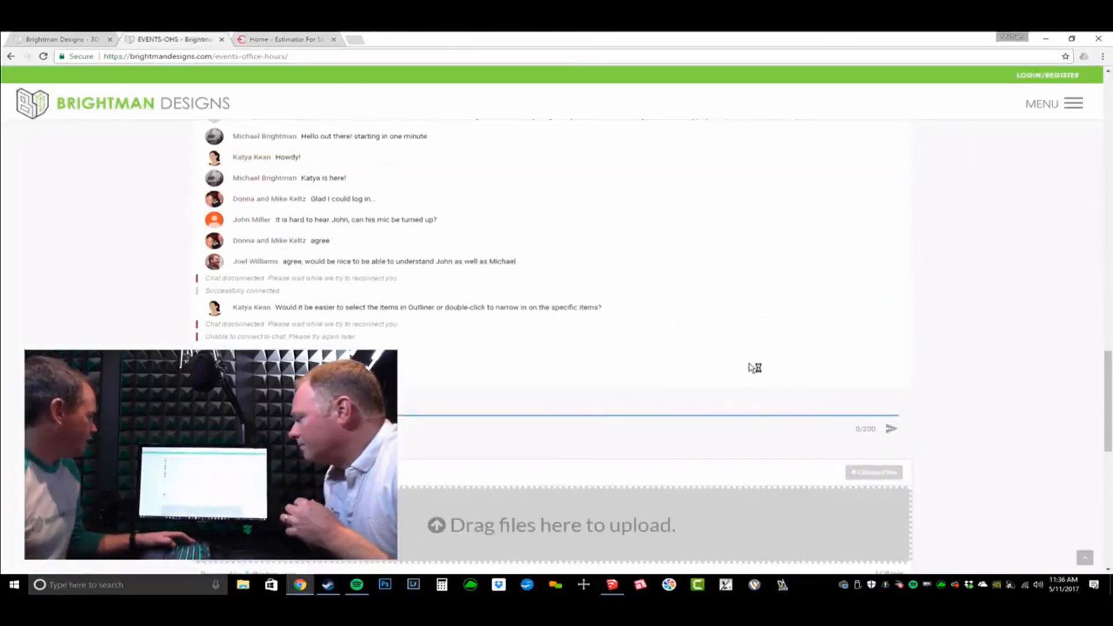
scroll(752, 367, down, 1)
scroll(752, 367, down, 1)
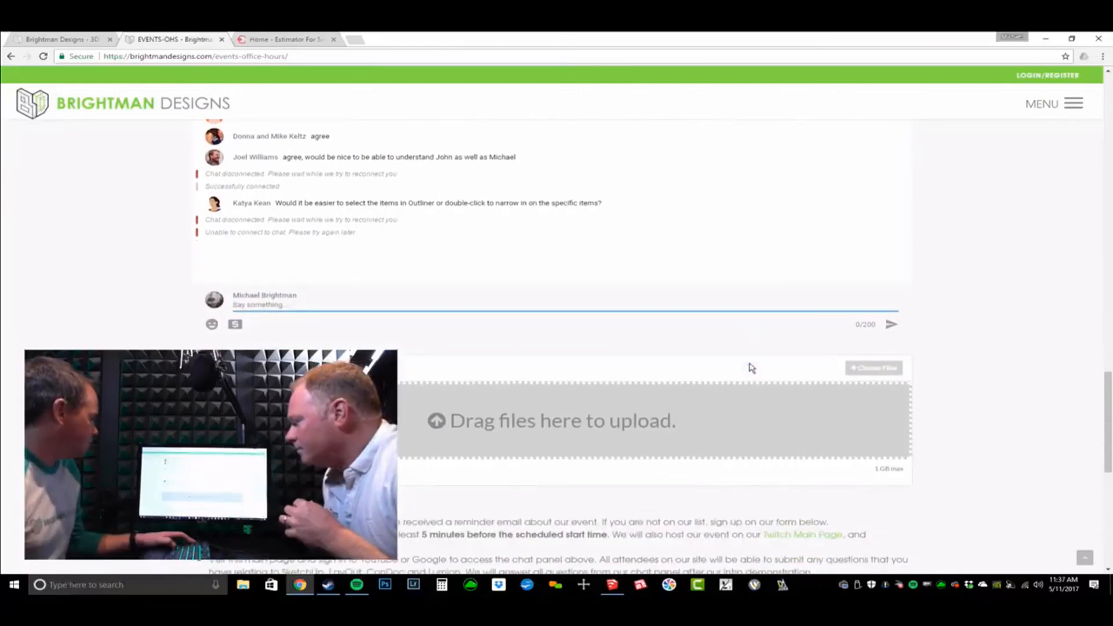
scroll(752, 368, down, 3)
scroll(773, 370, up, 4)
scroll(962, 377, up, 10)
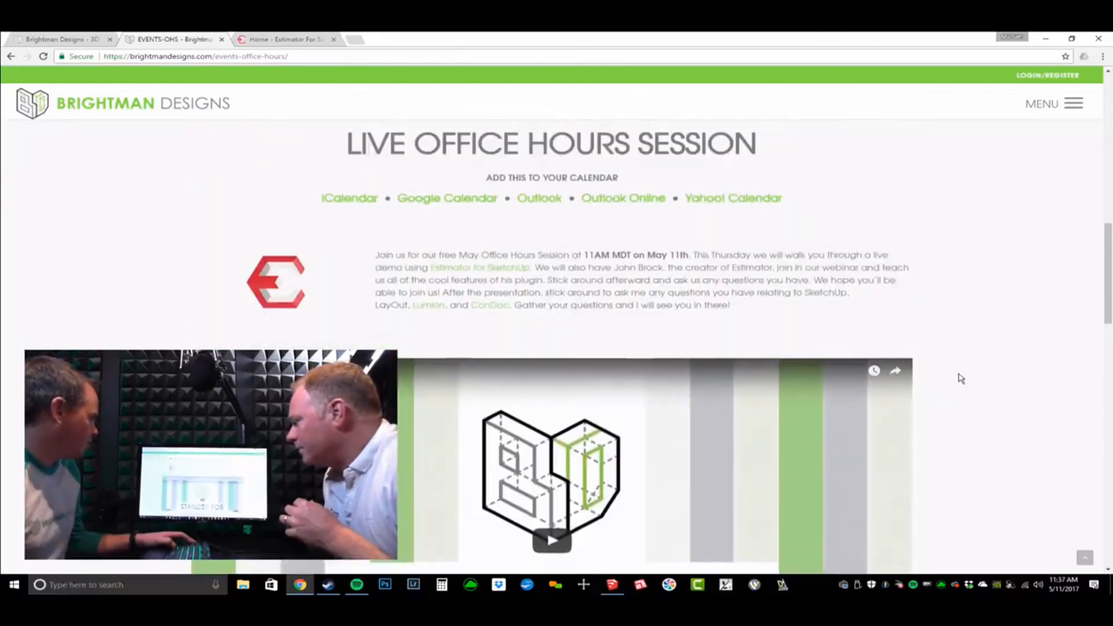
scroll(961, 377, up, 3)
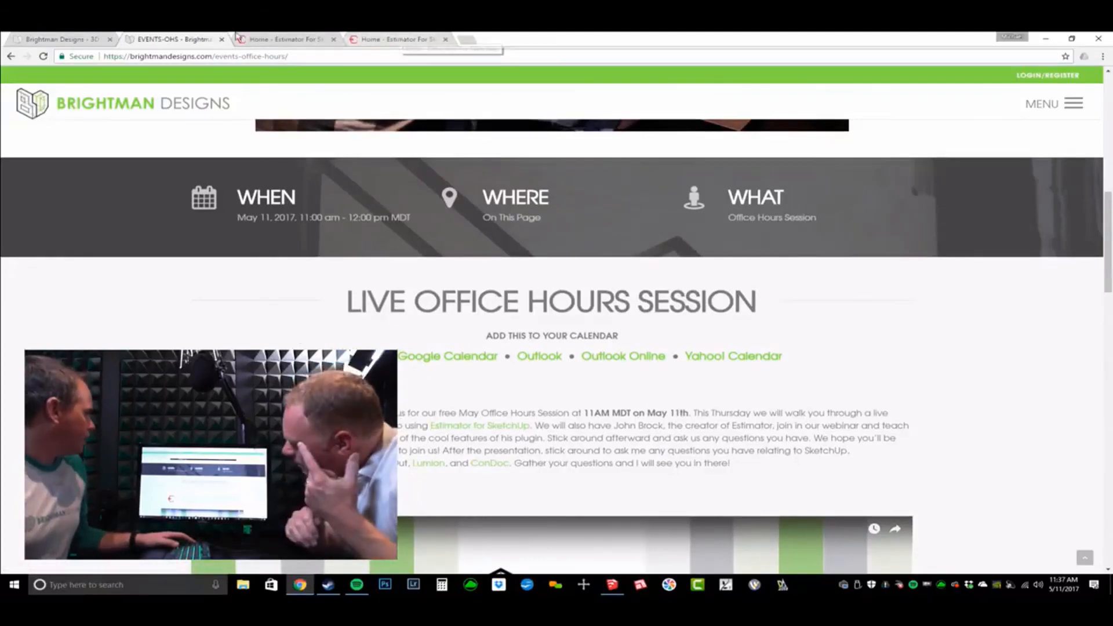
click(284, 38)
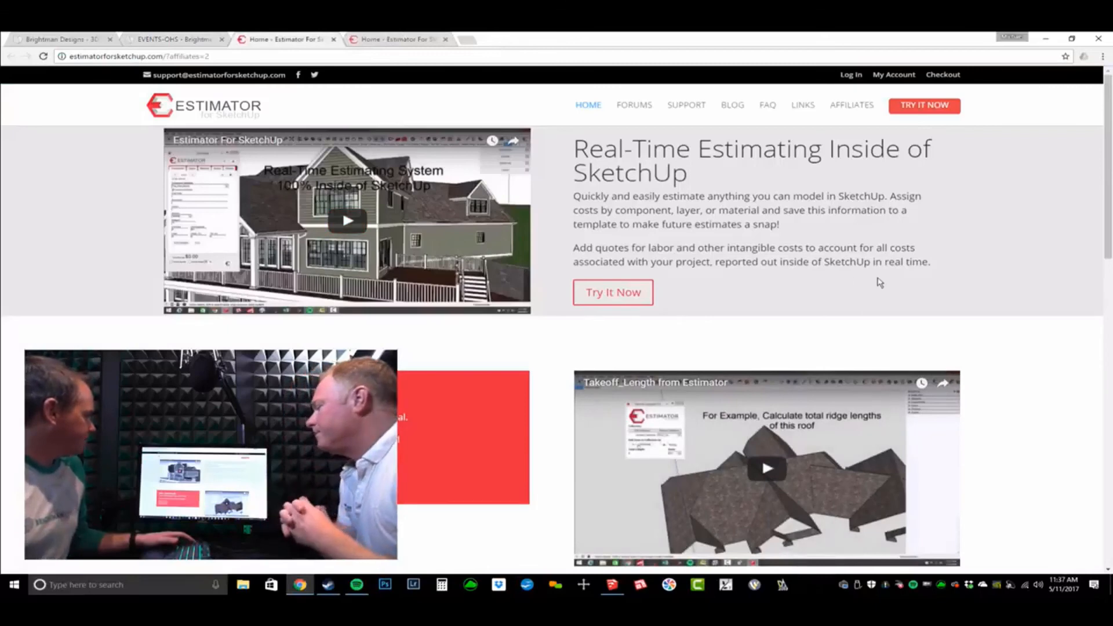